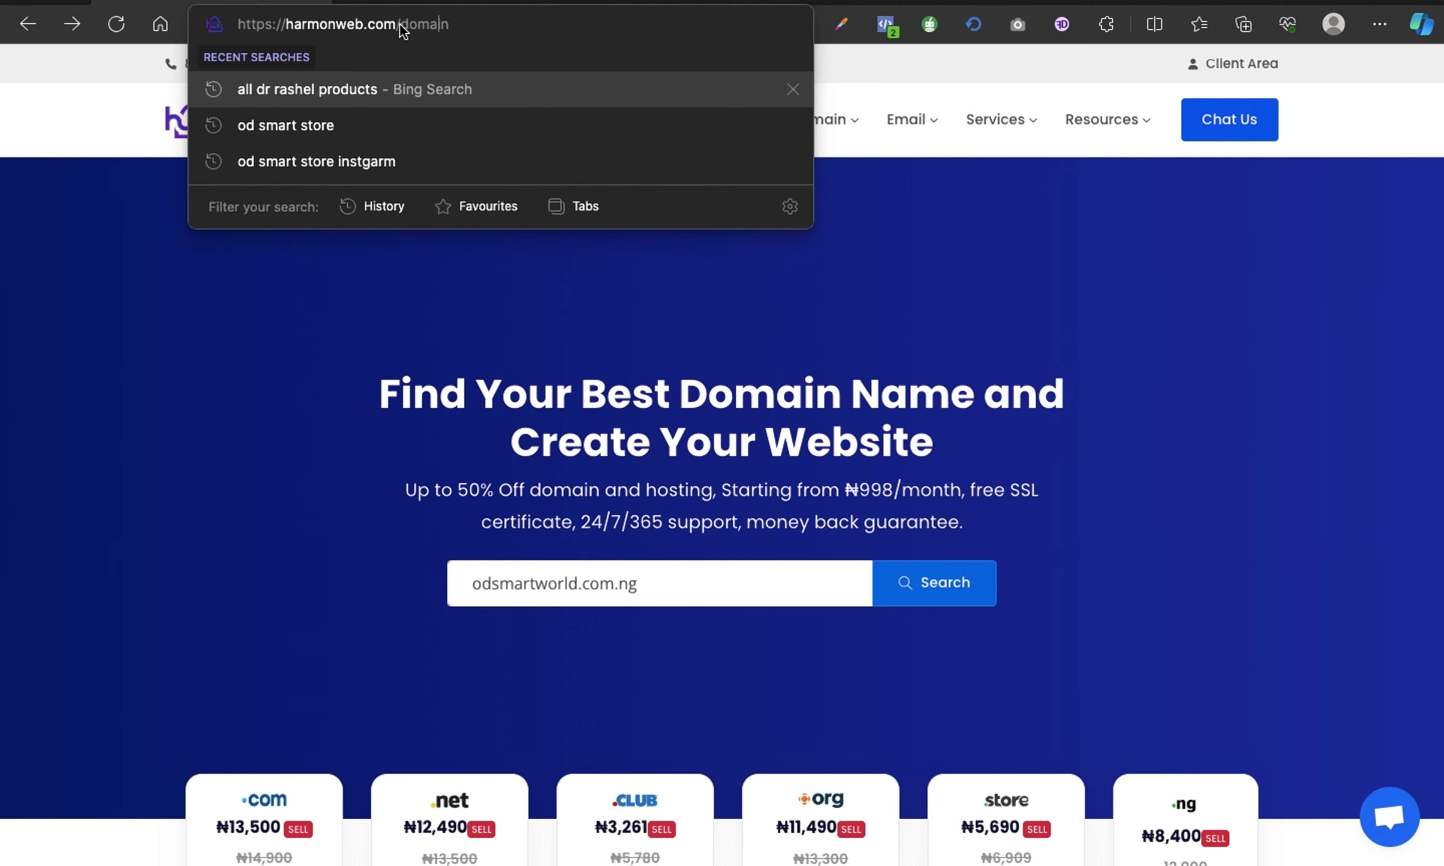
Load the harmonweb.com home page by removing '/domain' from the URL.
{"action": "left_click_drag", "start_coordinate": [400, 23], "coordinate": [463, 24]}
{"action": "key", "text": "BackSpace"}
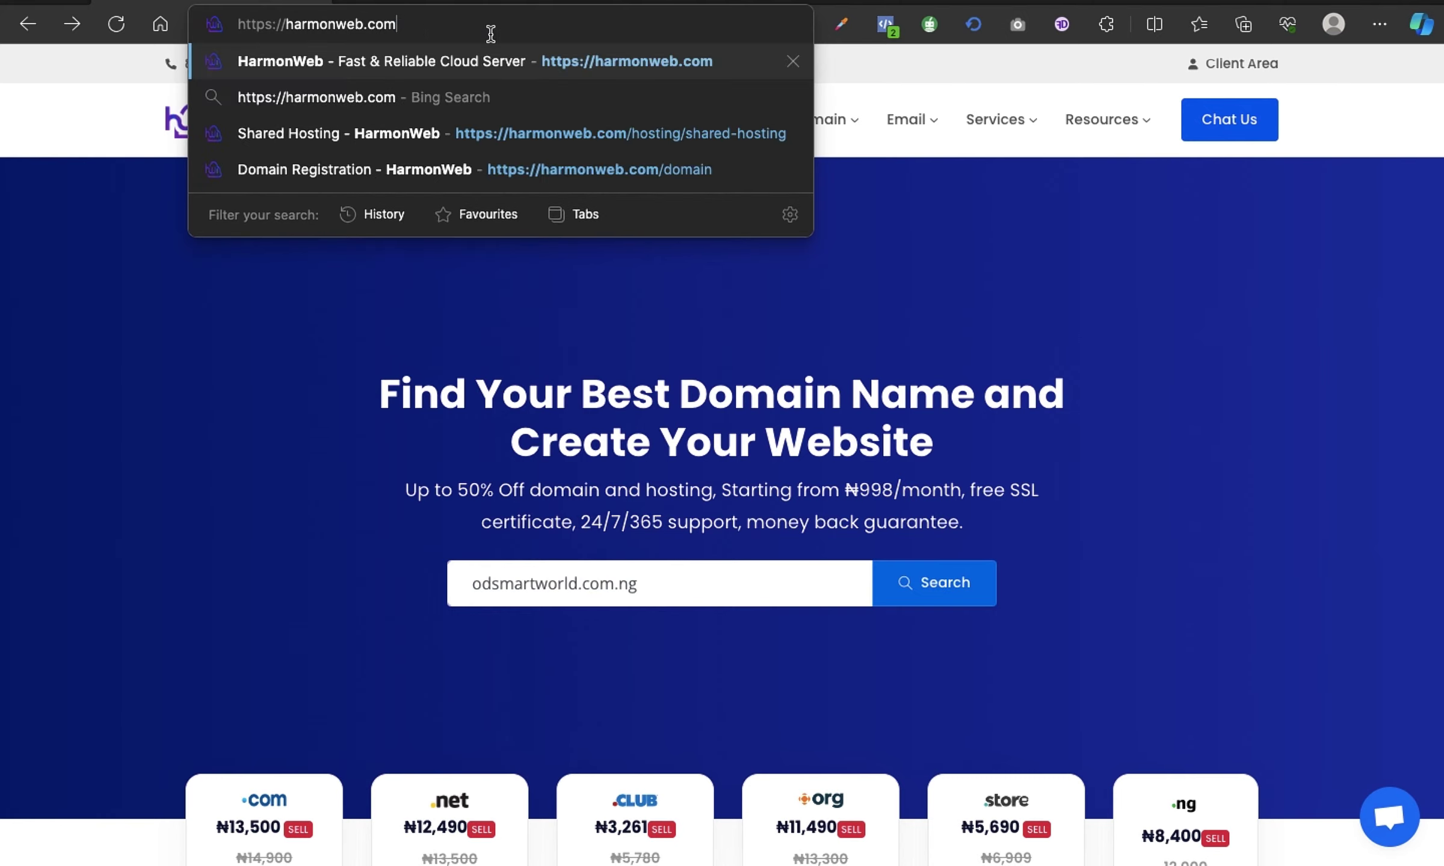
{"action": "key", "text": "Return"}
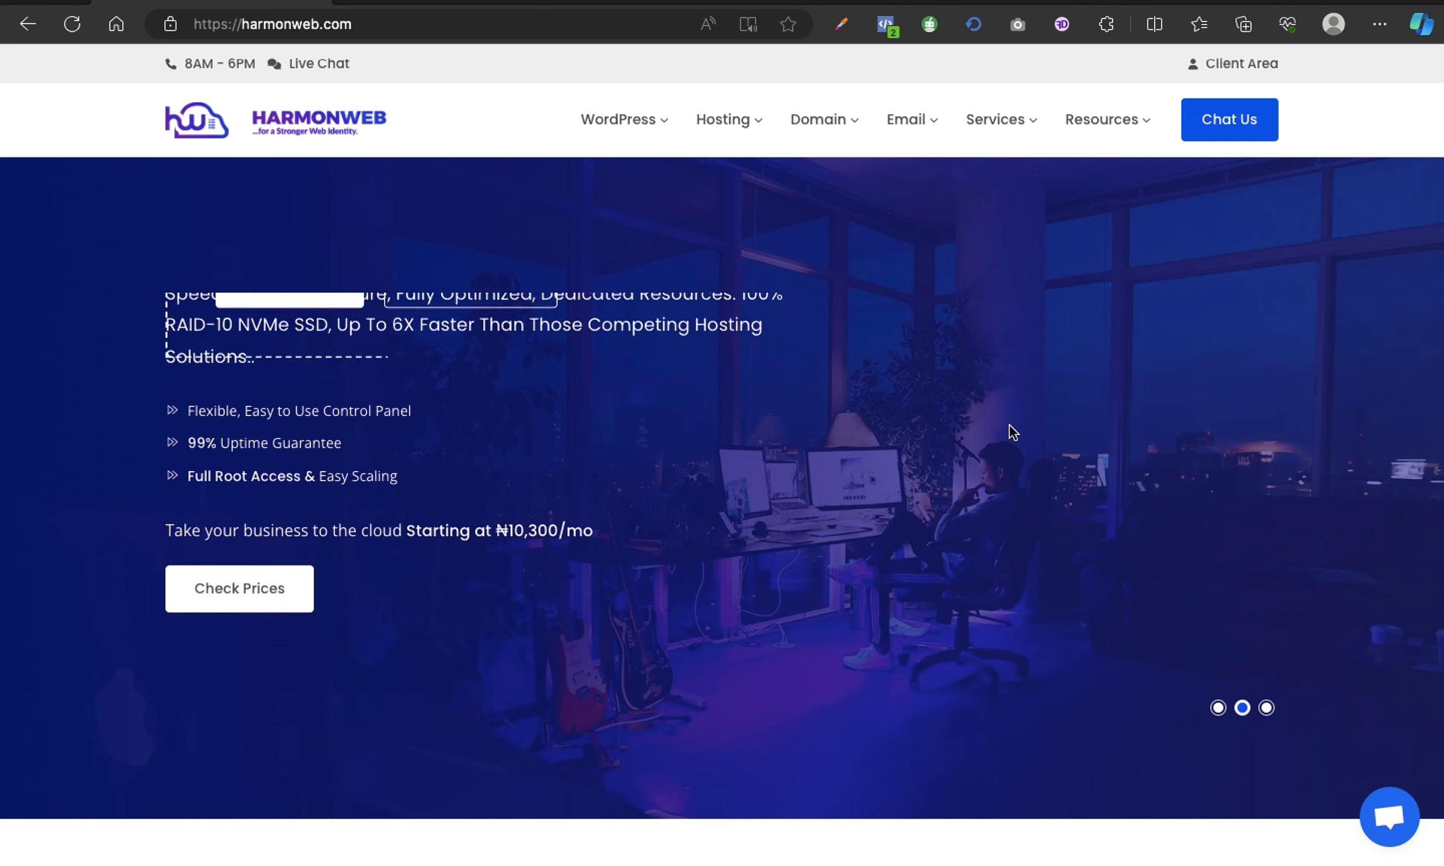
{"action": "mouse_move", "coordinate": [797, 155]}
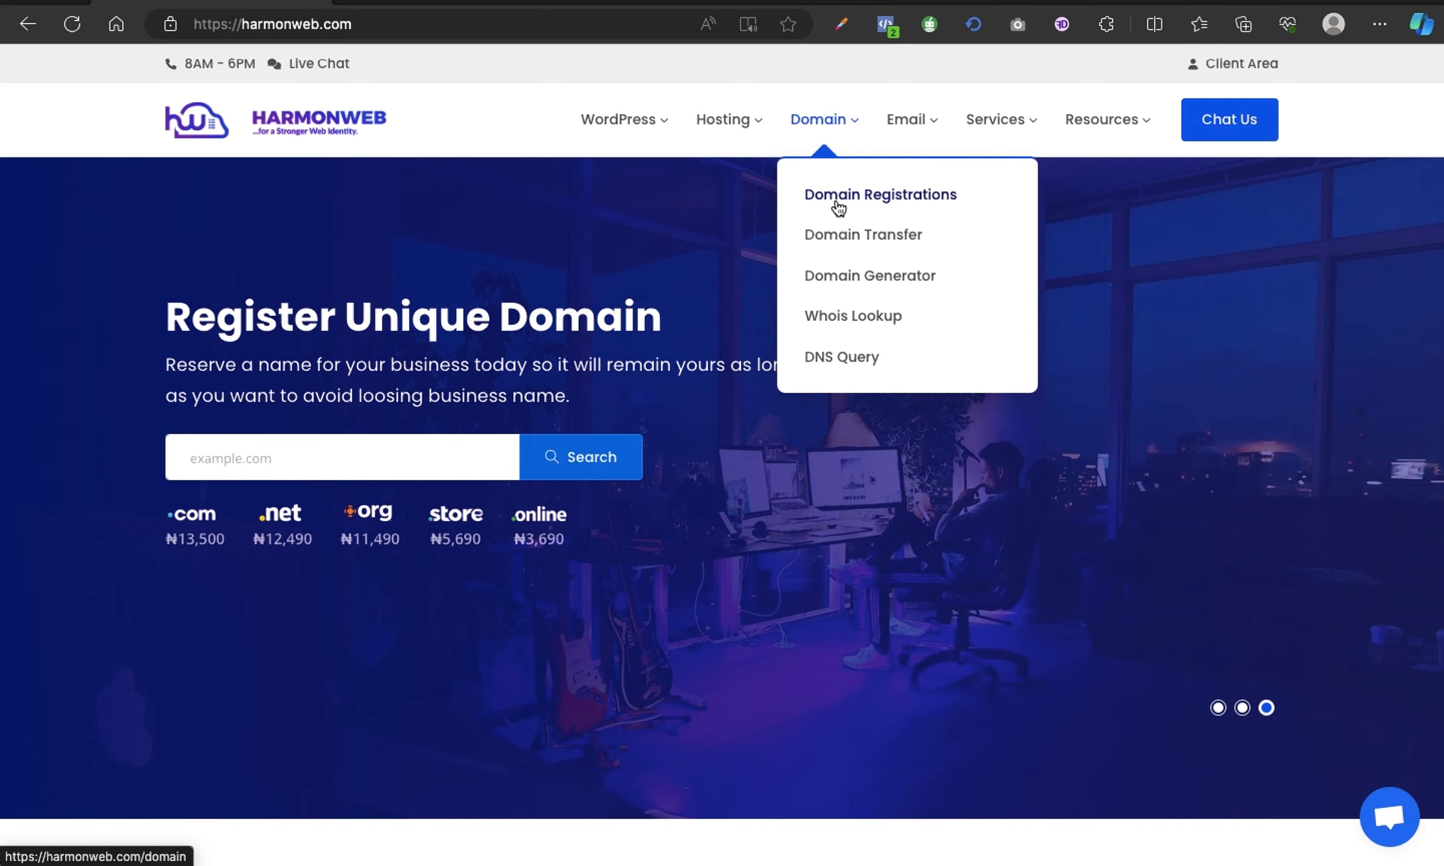
Look up odsmartworld.com.ng on the Domain Registrations page, using the saved 'odsmartworld' entry.
{"action": "left_click", "coordinate": [858, 206]}
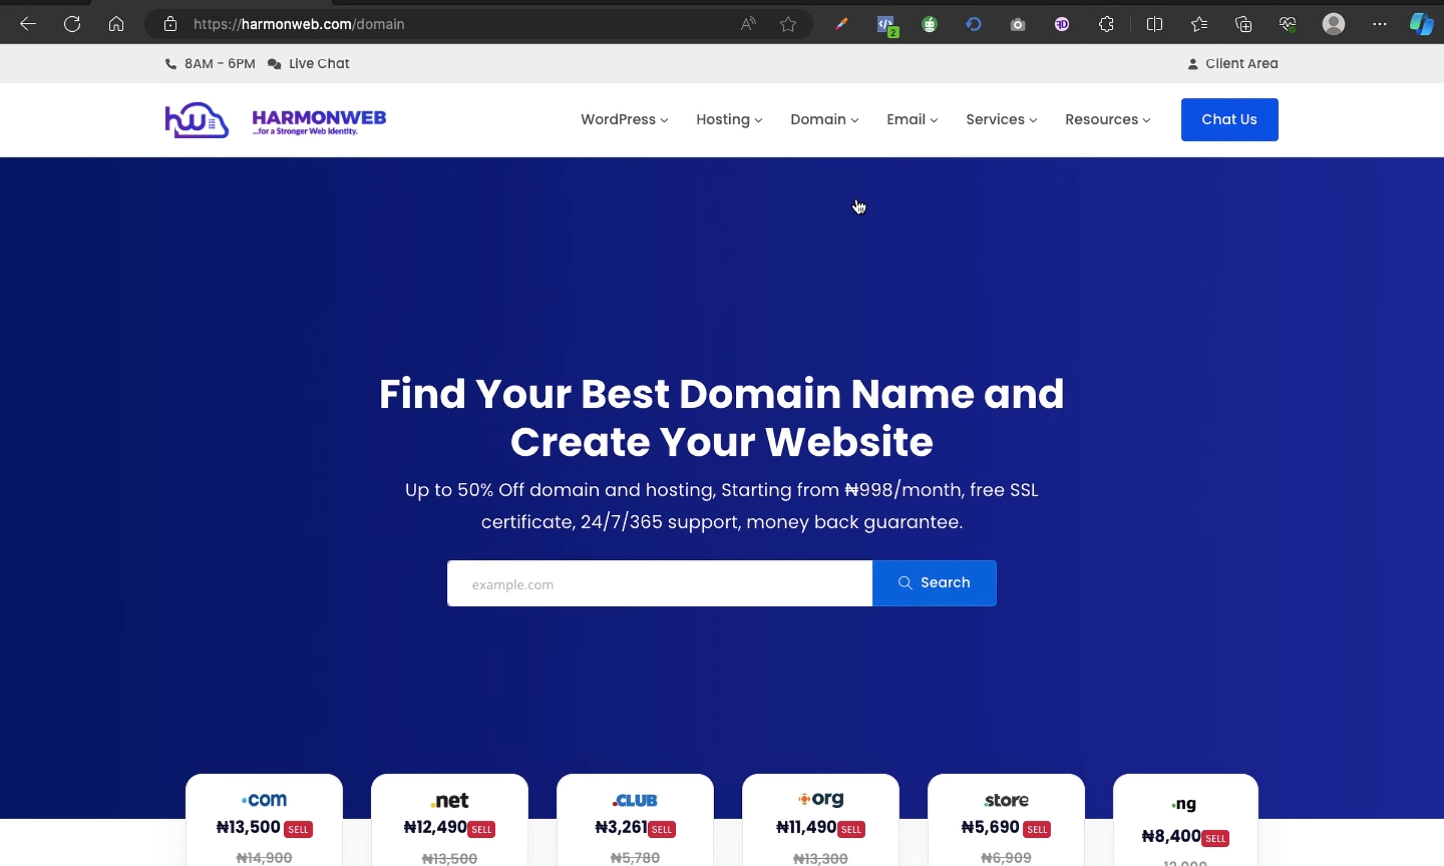
{"action": "scroll", "coordinate": [890, 277], "scroll_direction": "down", "scroll_amount": 3}
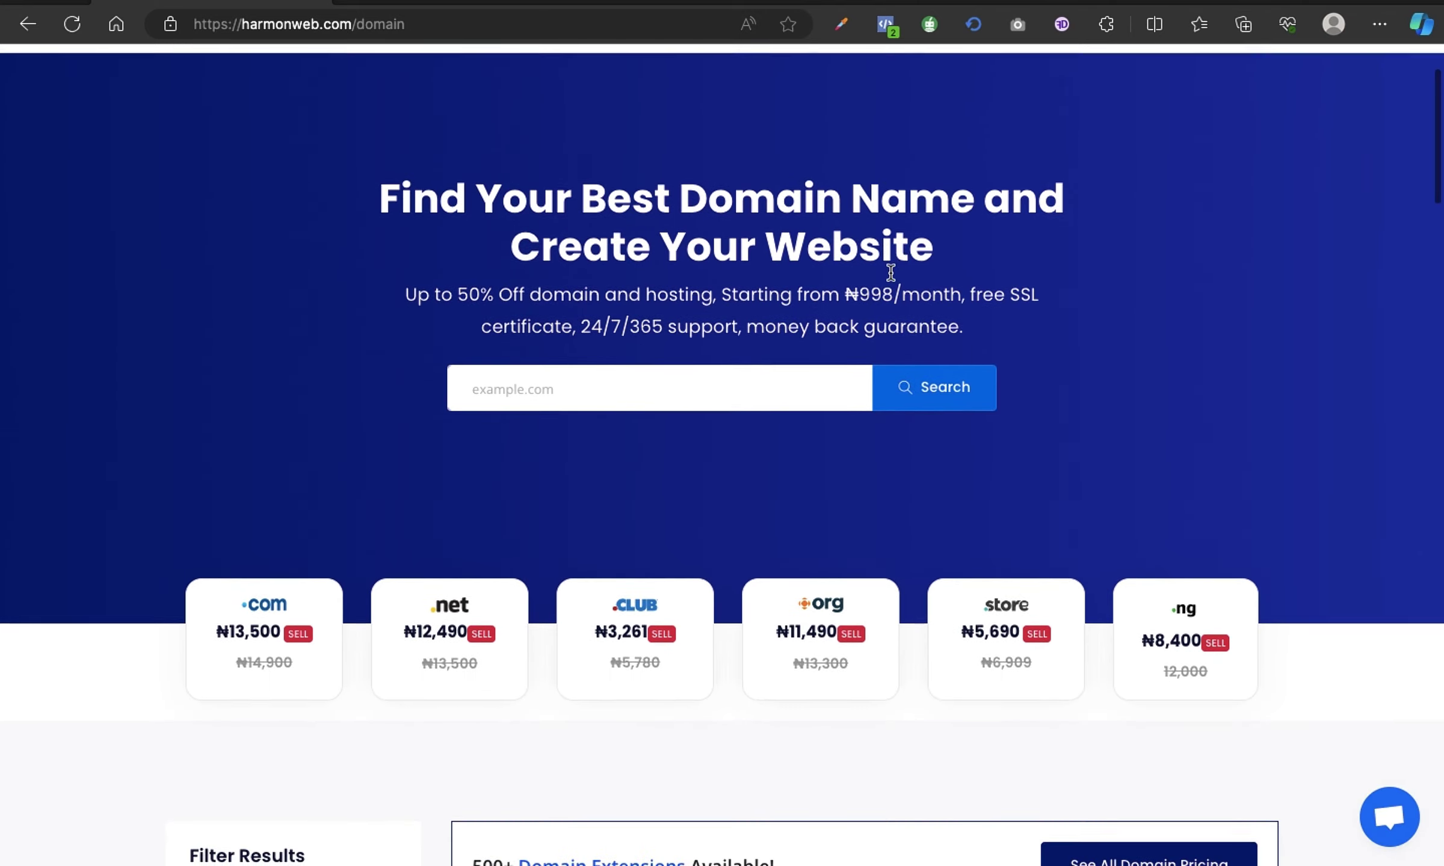
{"action": "left_click", "coordinate": [702, 399]}
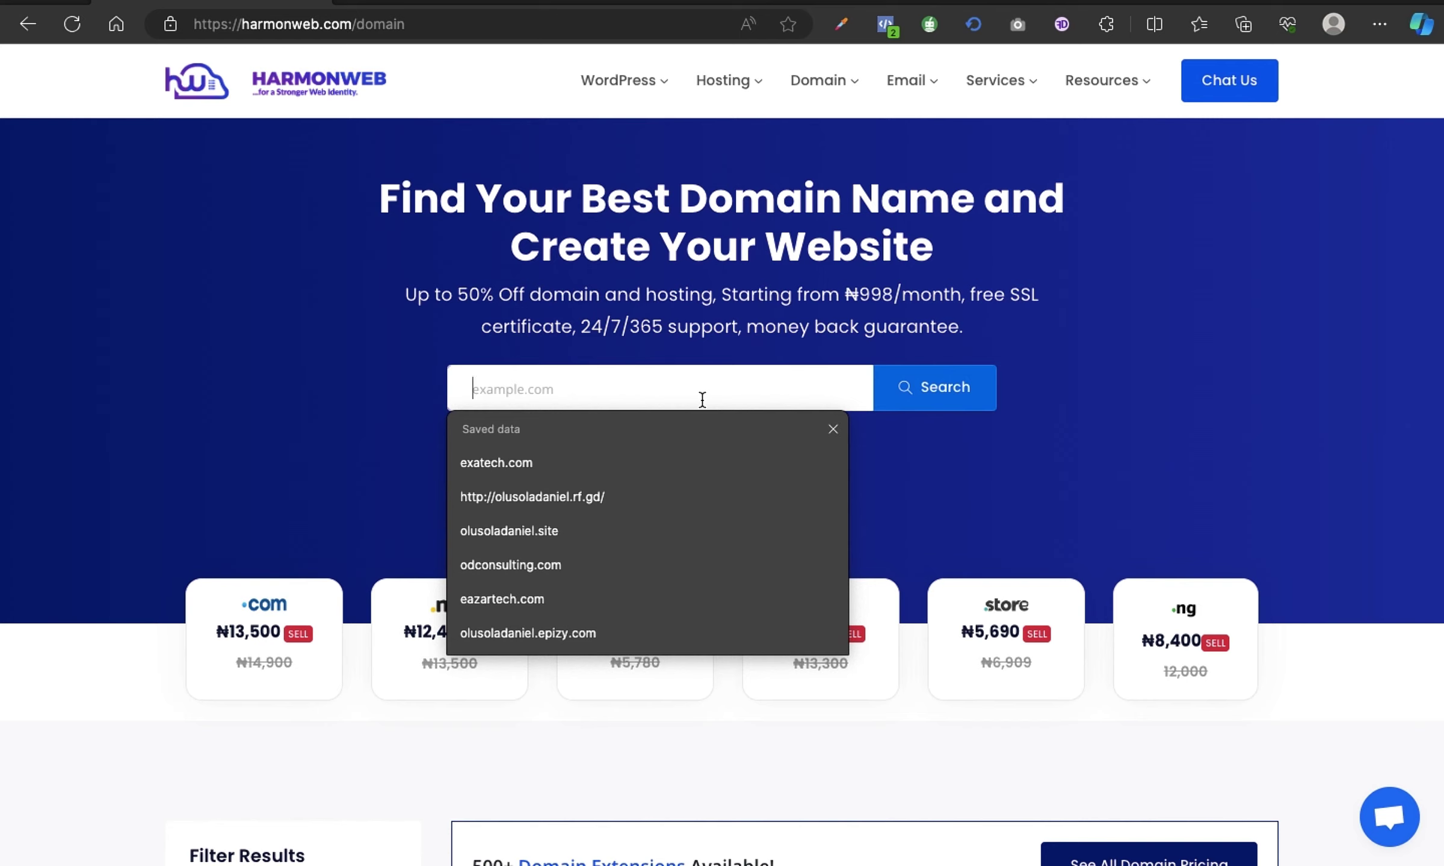
{"action": "type", "text": "odsmartworld"}
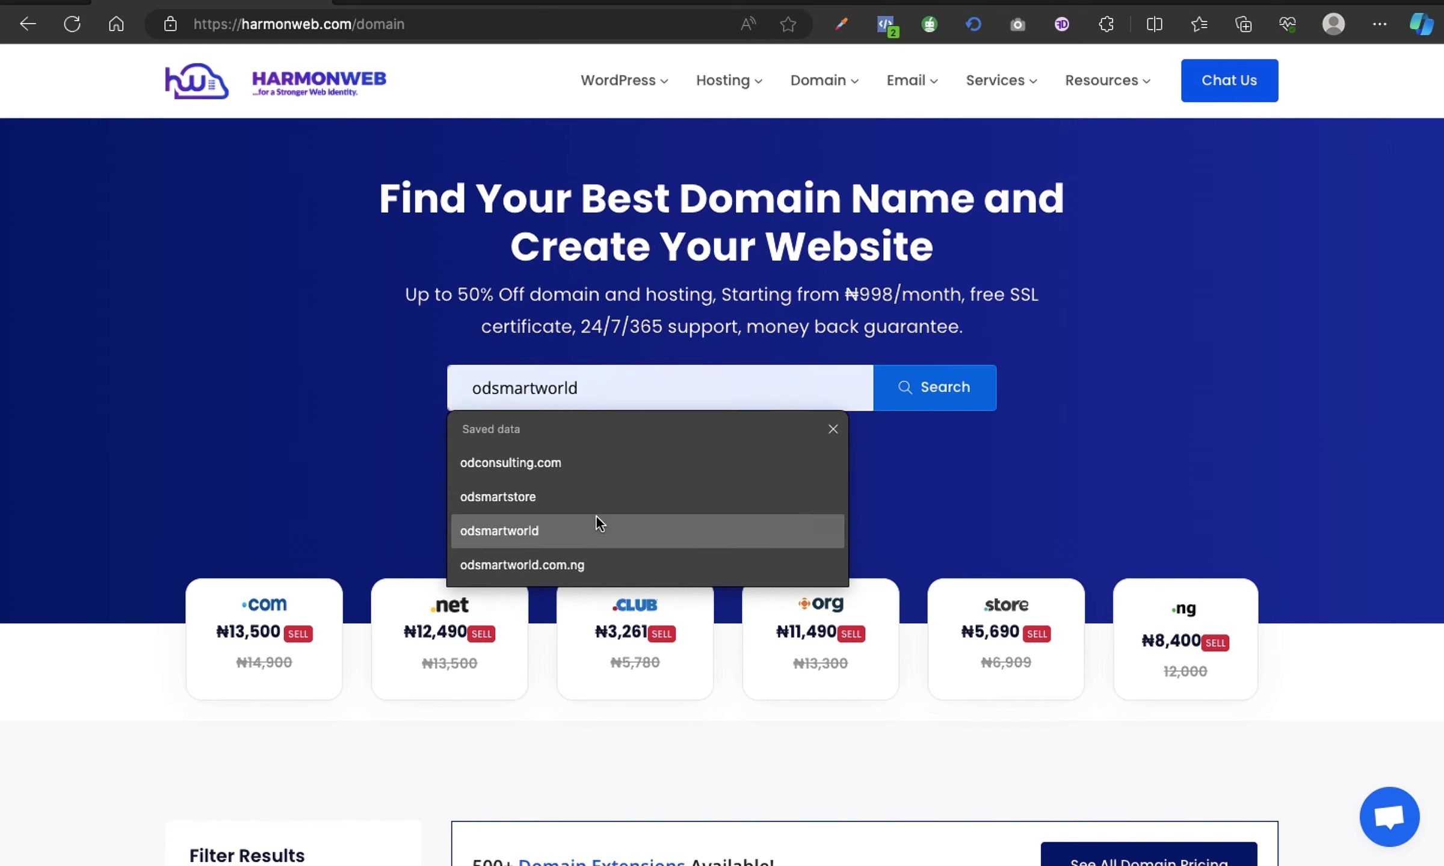
{"action": "left_click", "coordinate": [587, 524]}
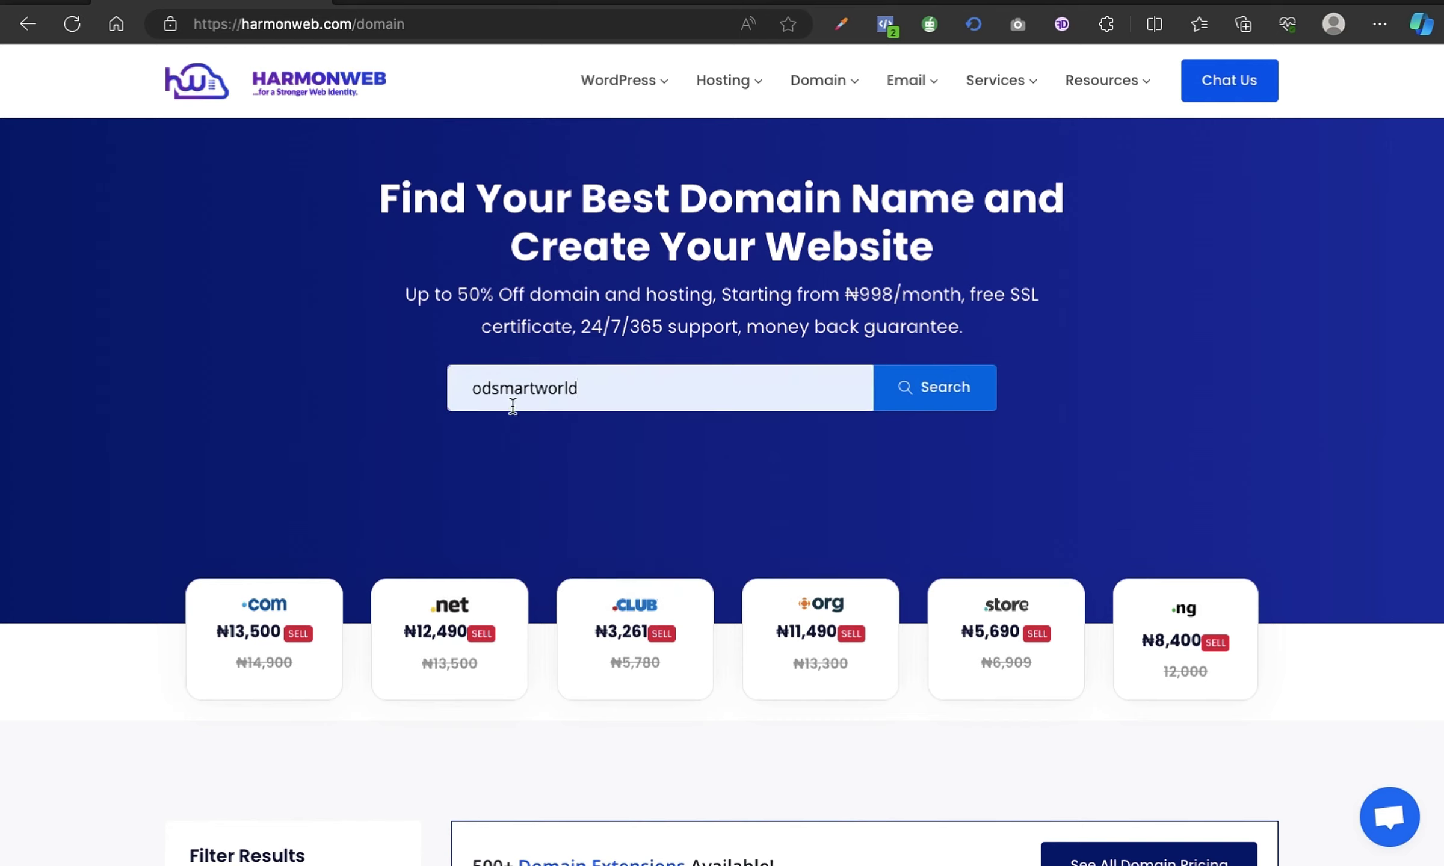
{"action": "type", "text": ".com.ng"}
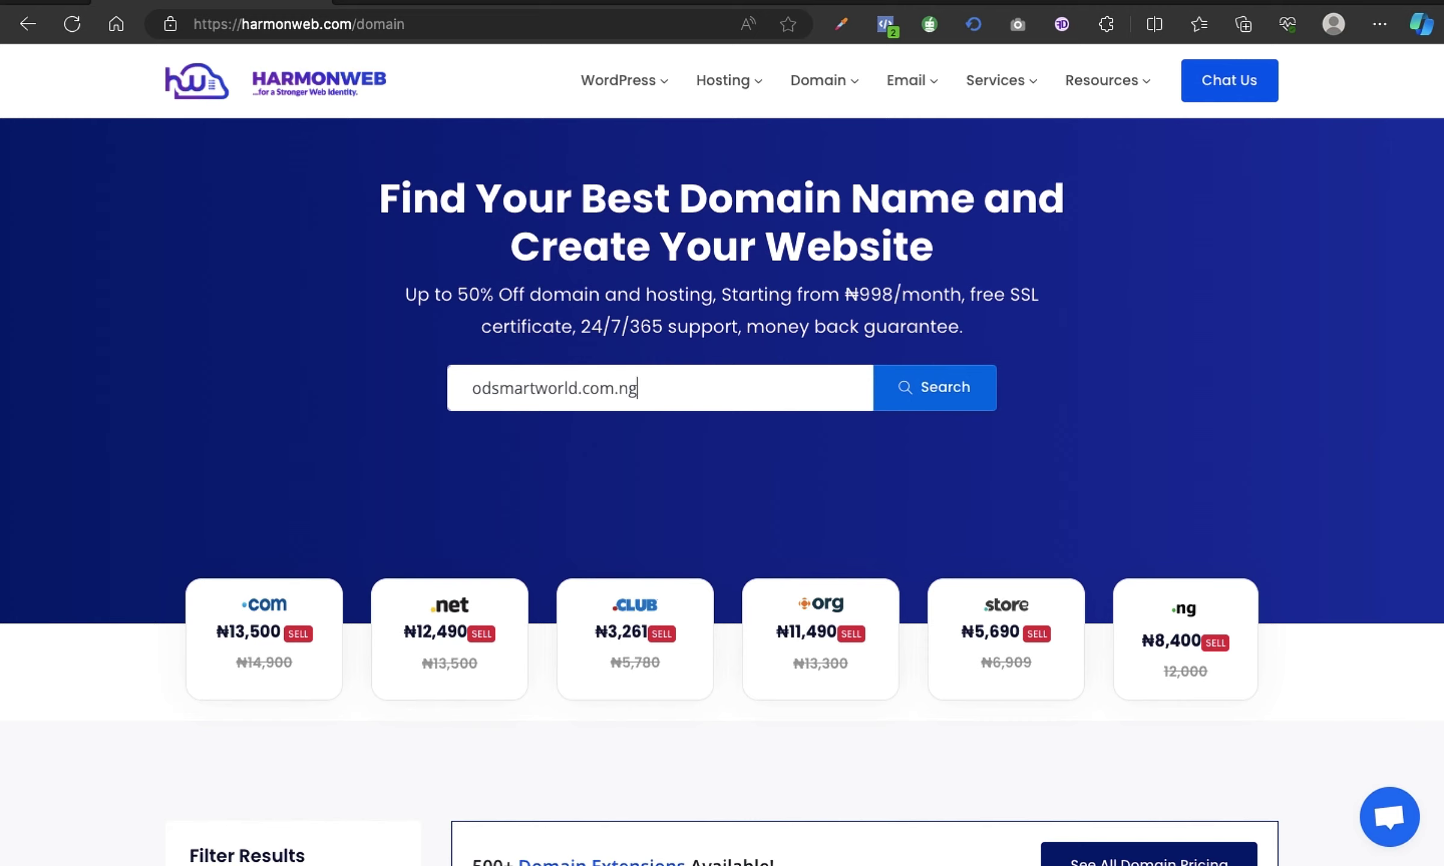
{"action": "left_click", "coordinate": [955, 407]}
Search odsmartworld.com.ng and review its availability result and suggested domains.
{"action": "left_click", "coordinate": [941, 394]}
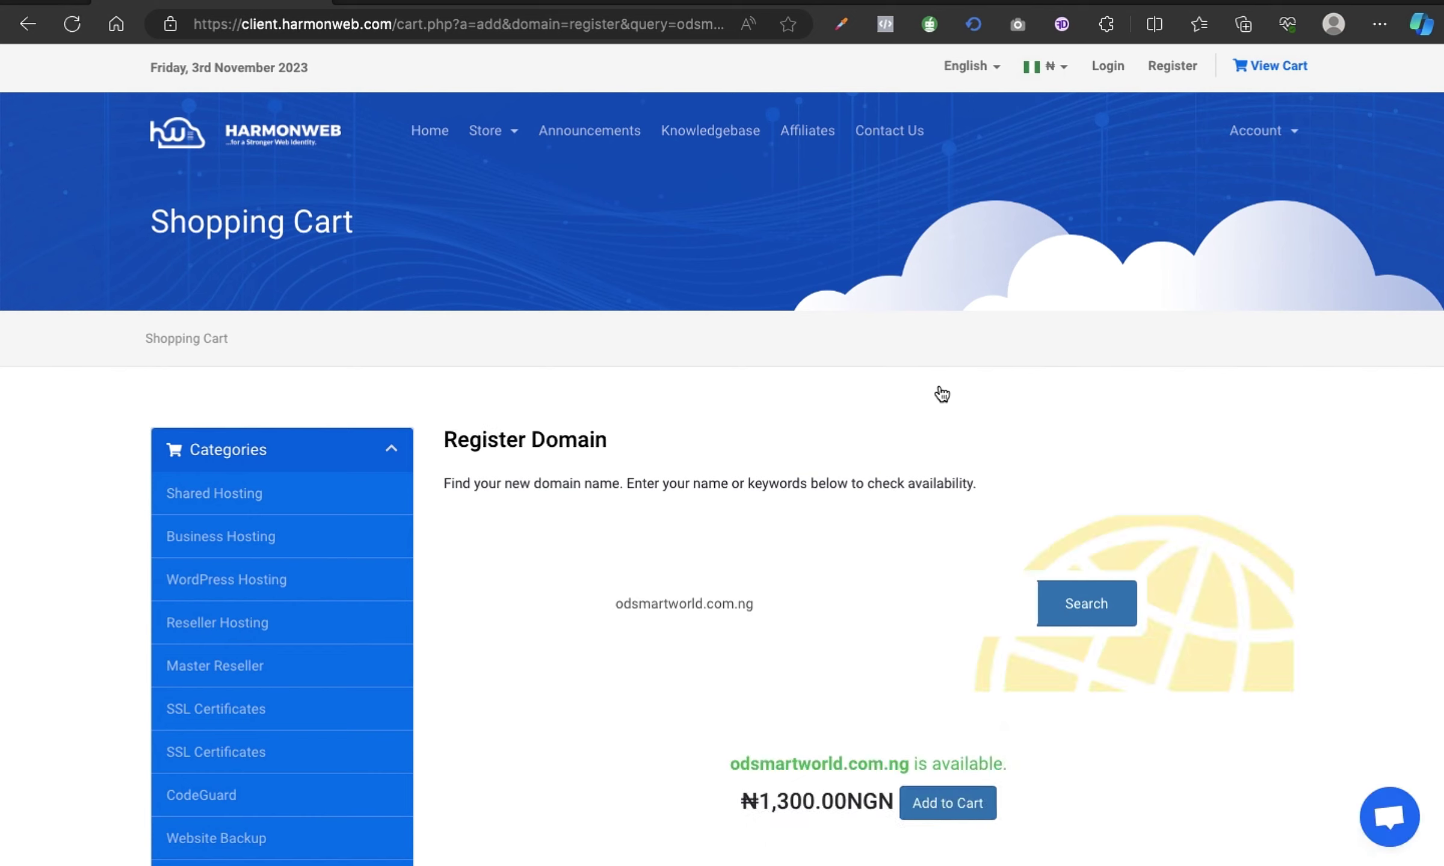
{"action": "scroll", "coordinate": [1031, 412], "scroll_direction": "down", "scroll_amount": 4}
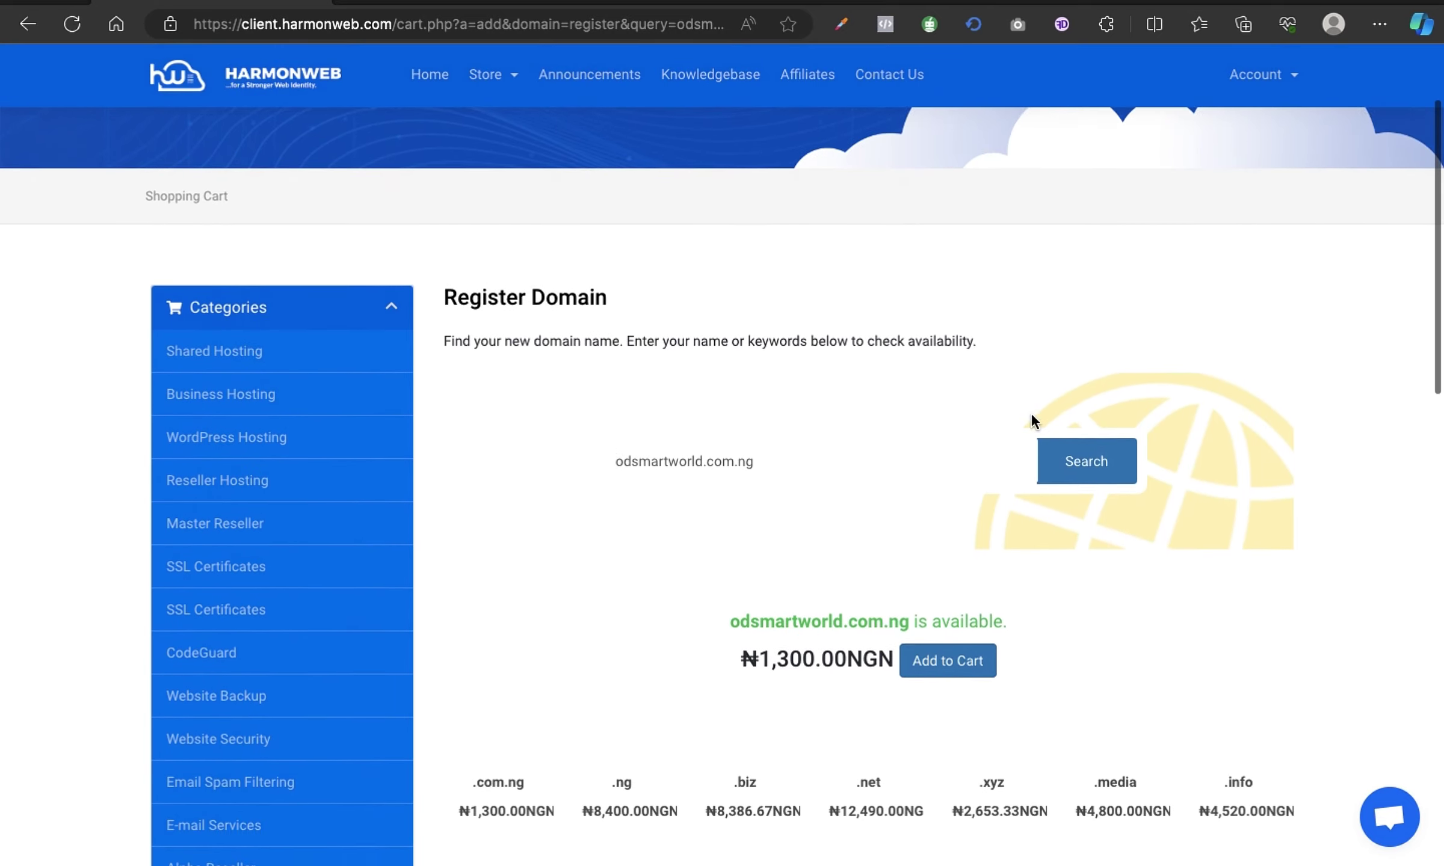
{"action": "scroll", "coordinate": [1031, 411], "scroll_direction": "up", "scroll_amount": 1}
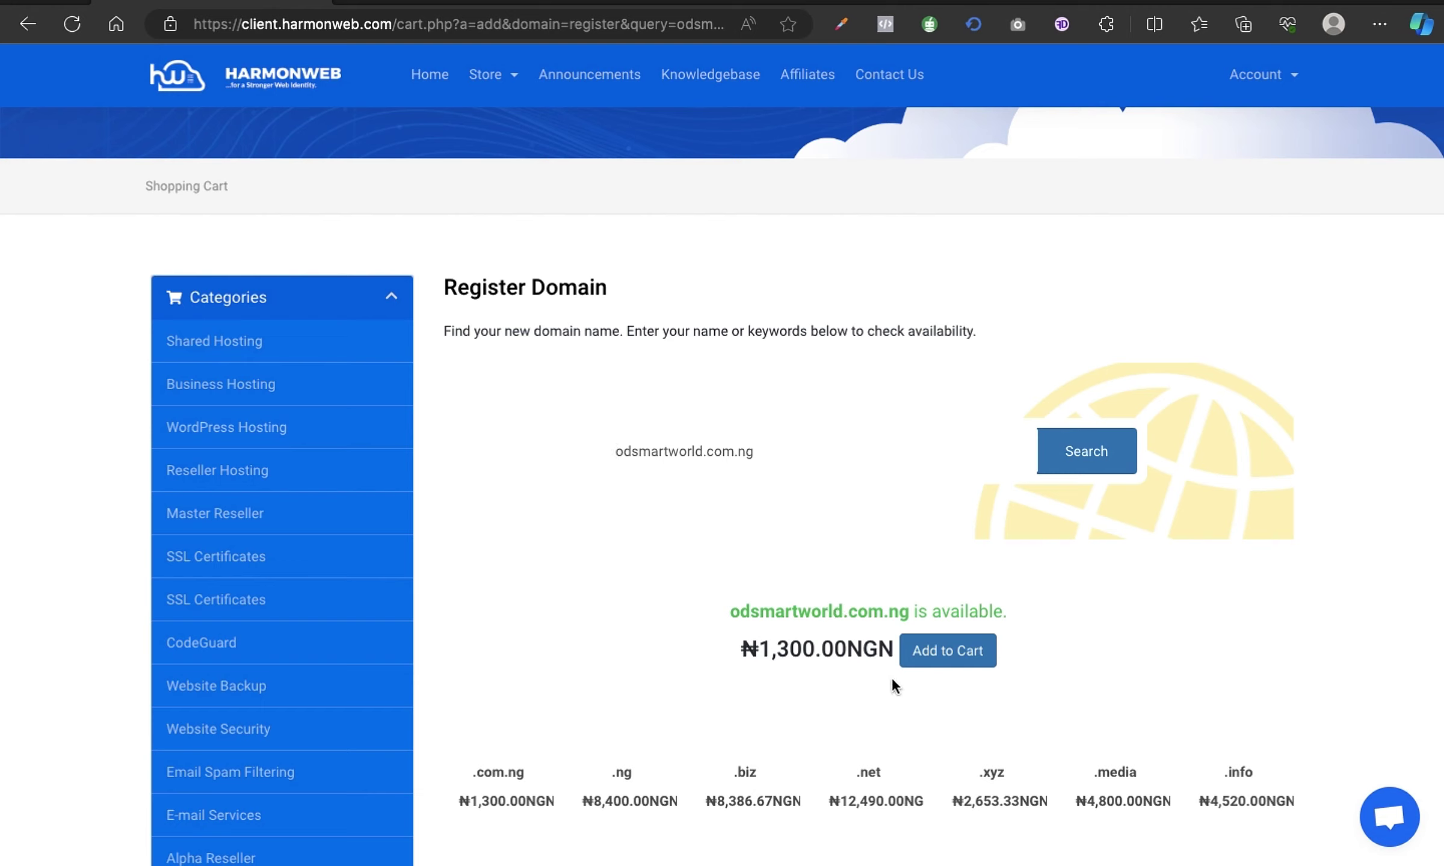
{"action": "scroll", "coordinate": [1042, 707], "scroll_direction": "down", "scroll_amount": 1}
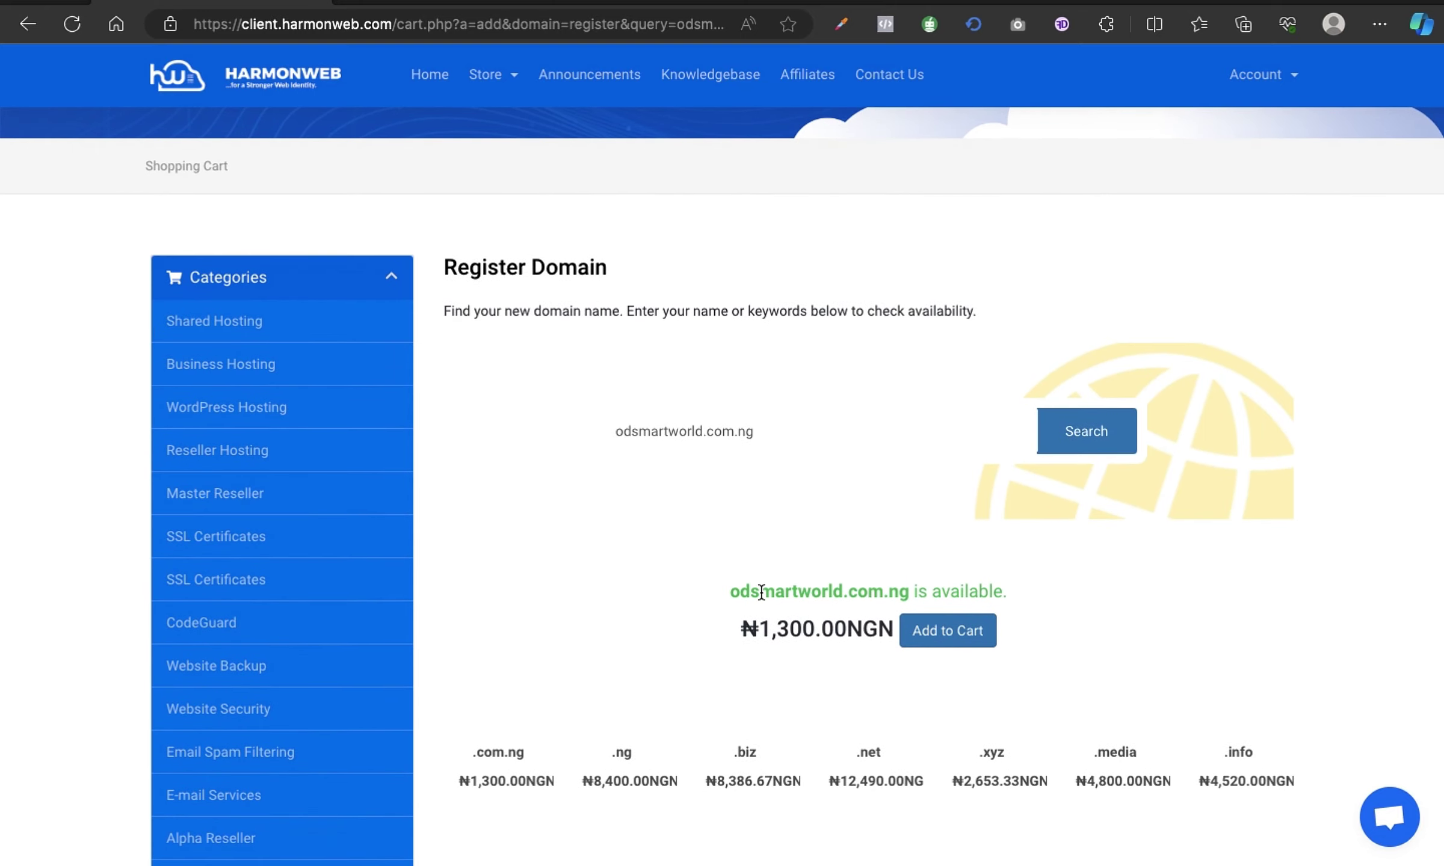
{"action": "scroll", "coordinate": [883, 457], "scroll_direction": "down", "scroll_amount": 3}
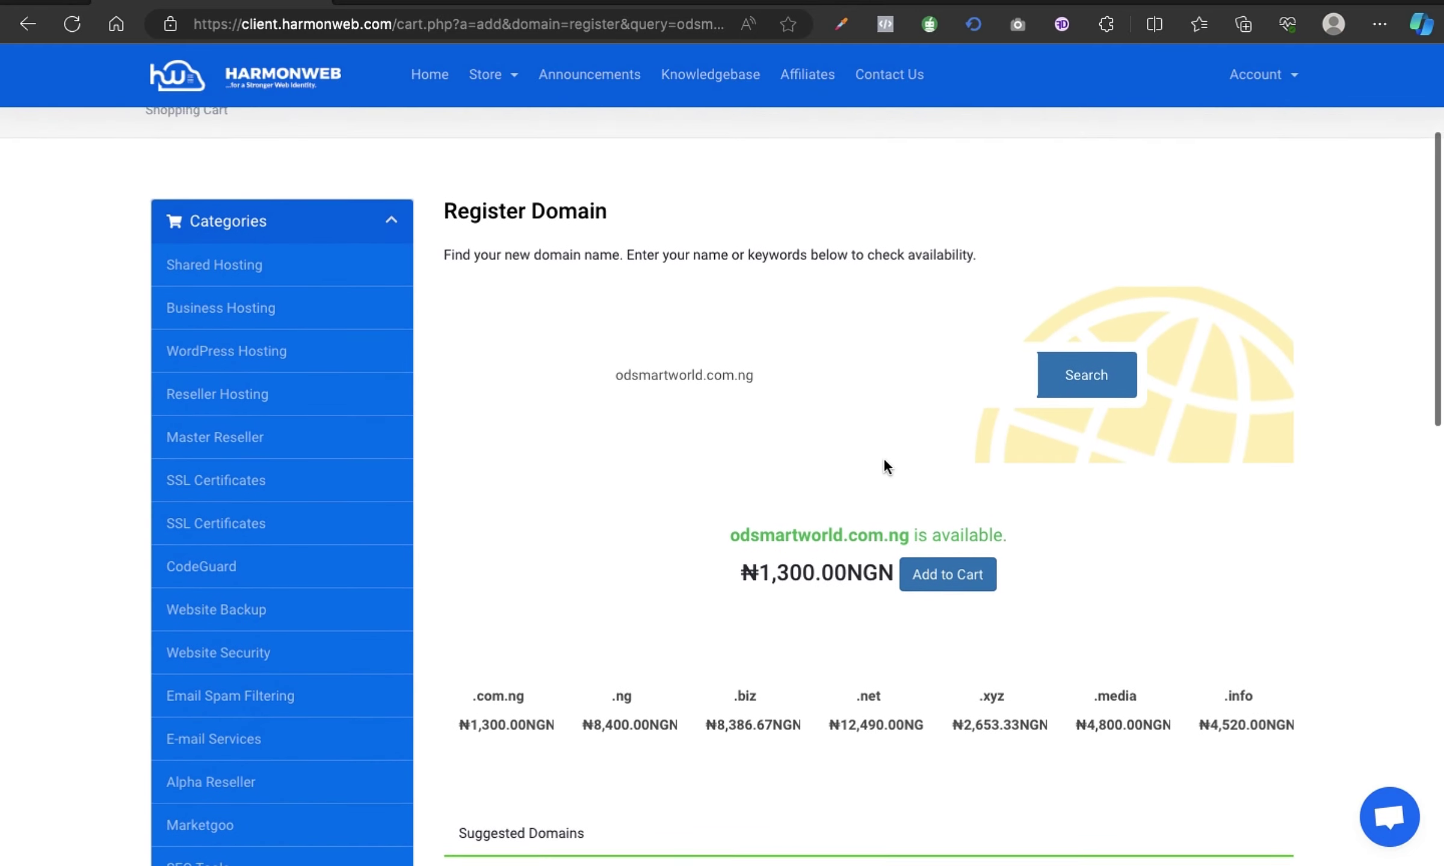
{"action": "scroll", "coordinate": [883, 457], "scroll_direction": "down", "scroll_amount": 2}
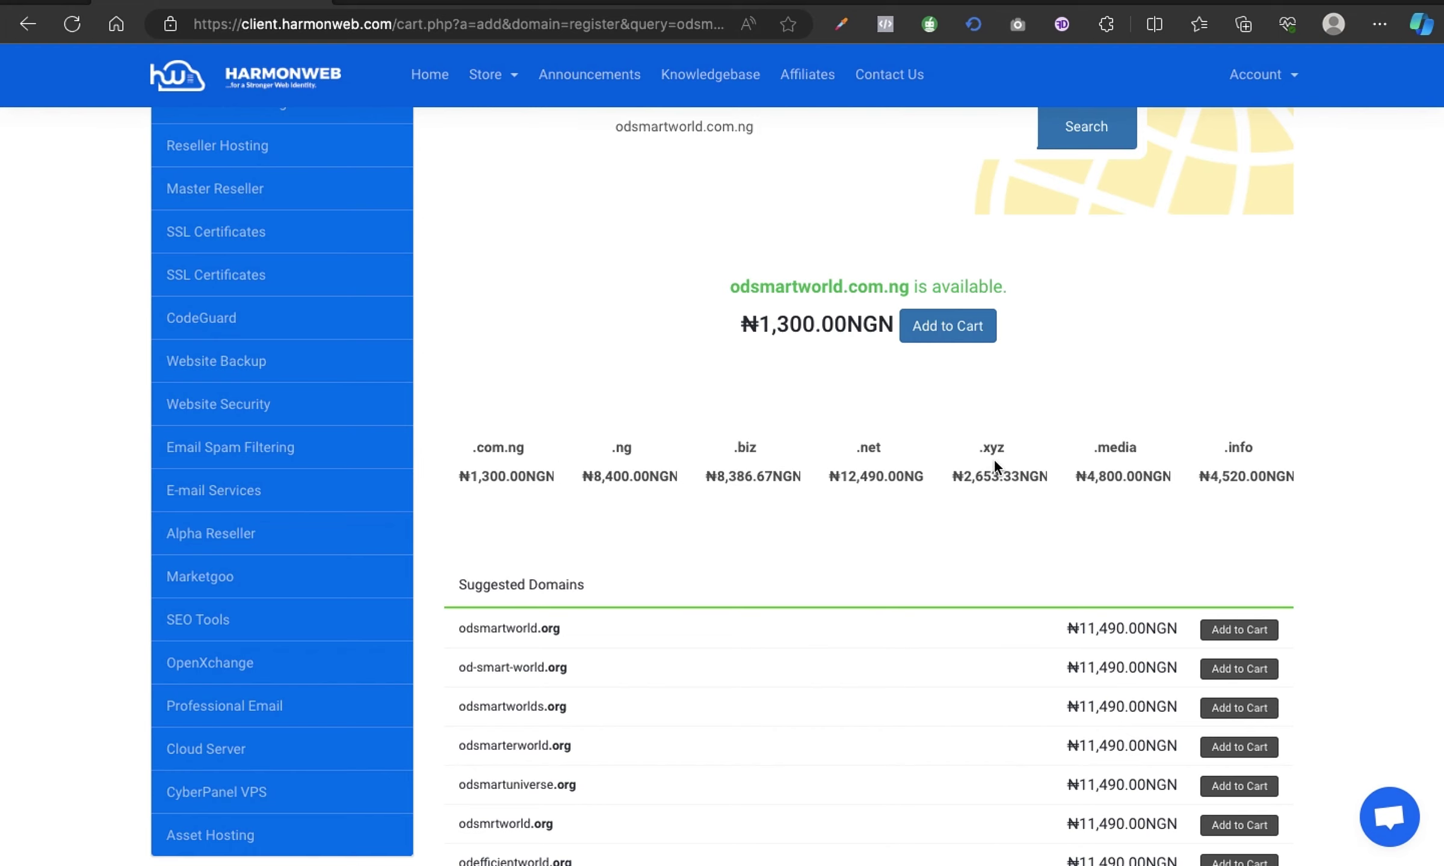
{"action": "scroll", "coordinate": [784, 578], "scroll_direction": "down", "scroll_amount": 5}
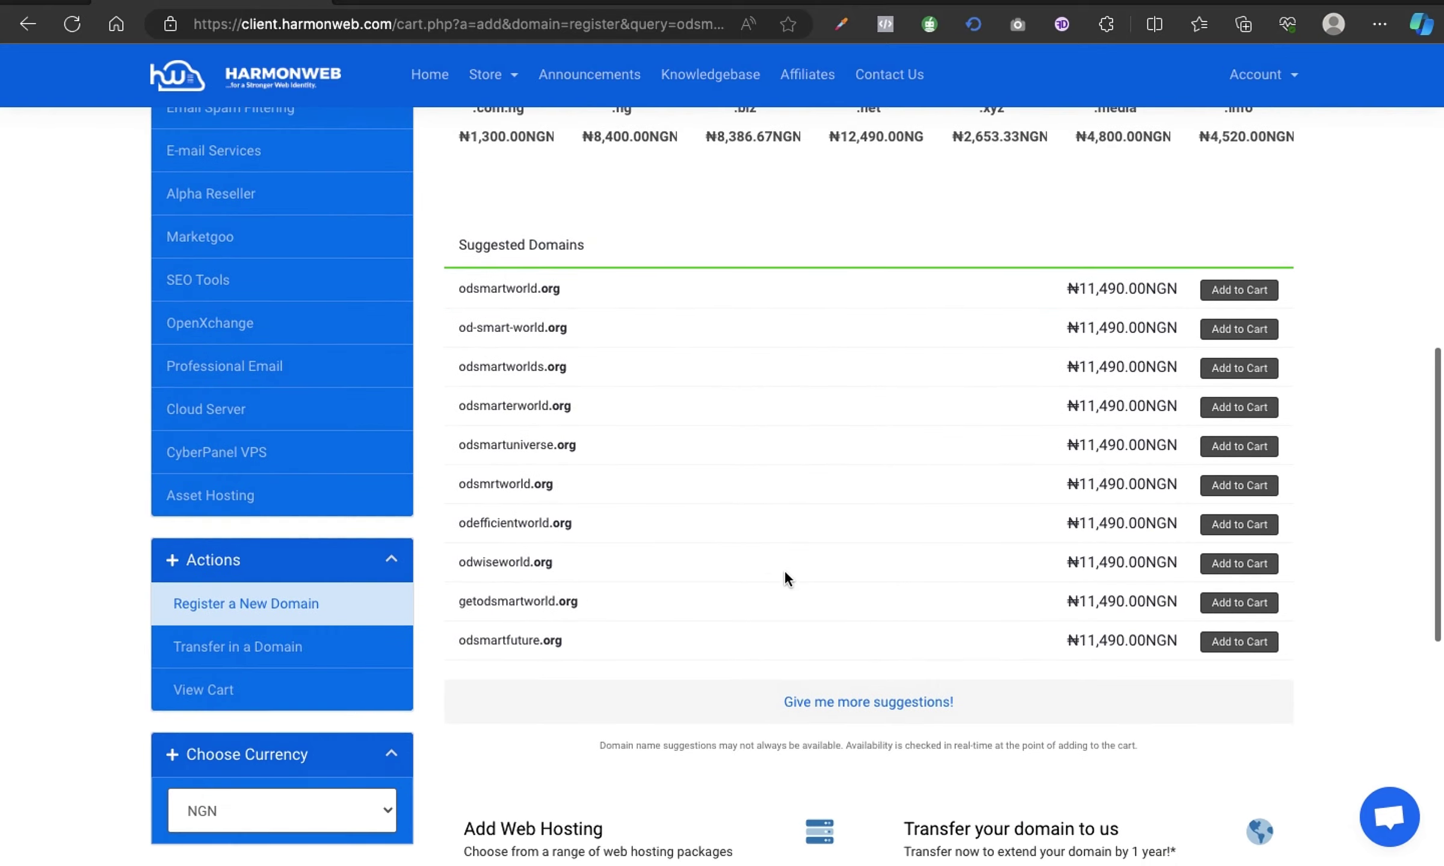
{"action": "scroll", "coordinate": [784, 570], "scroll_direction": "up", "scroll_amount": 1}
Add odsmartworld.com.ng at ₦1,300.00NGN to the cart.
{"action": "scroll", "coordinate": [863, 478], "scroll_direction": "up", "scroll_amount": 6}
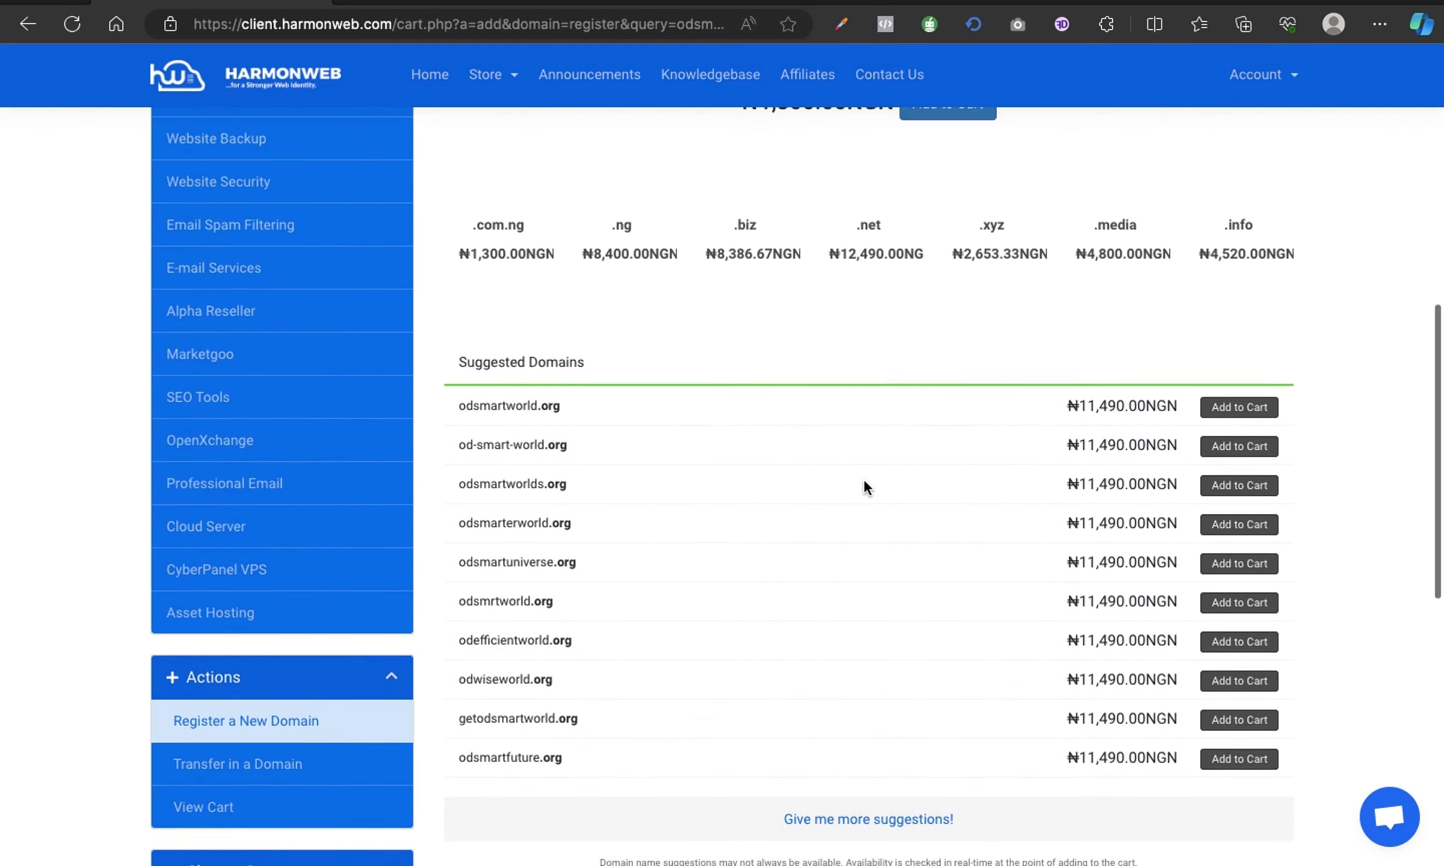
{"action": "scroll", "coordinate": [864, 480], "scroll_direction": "up", "scroll_amount": 2}
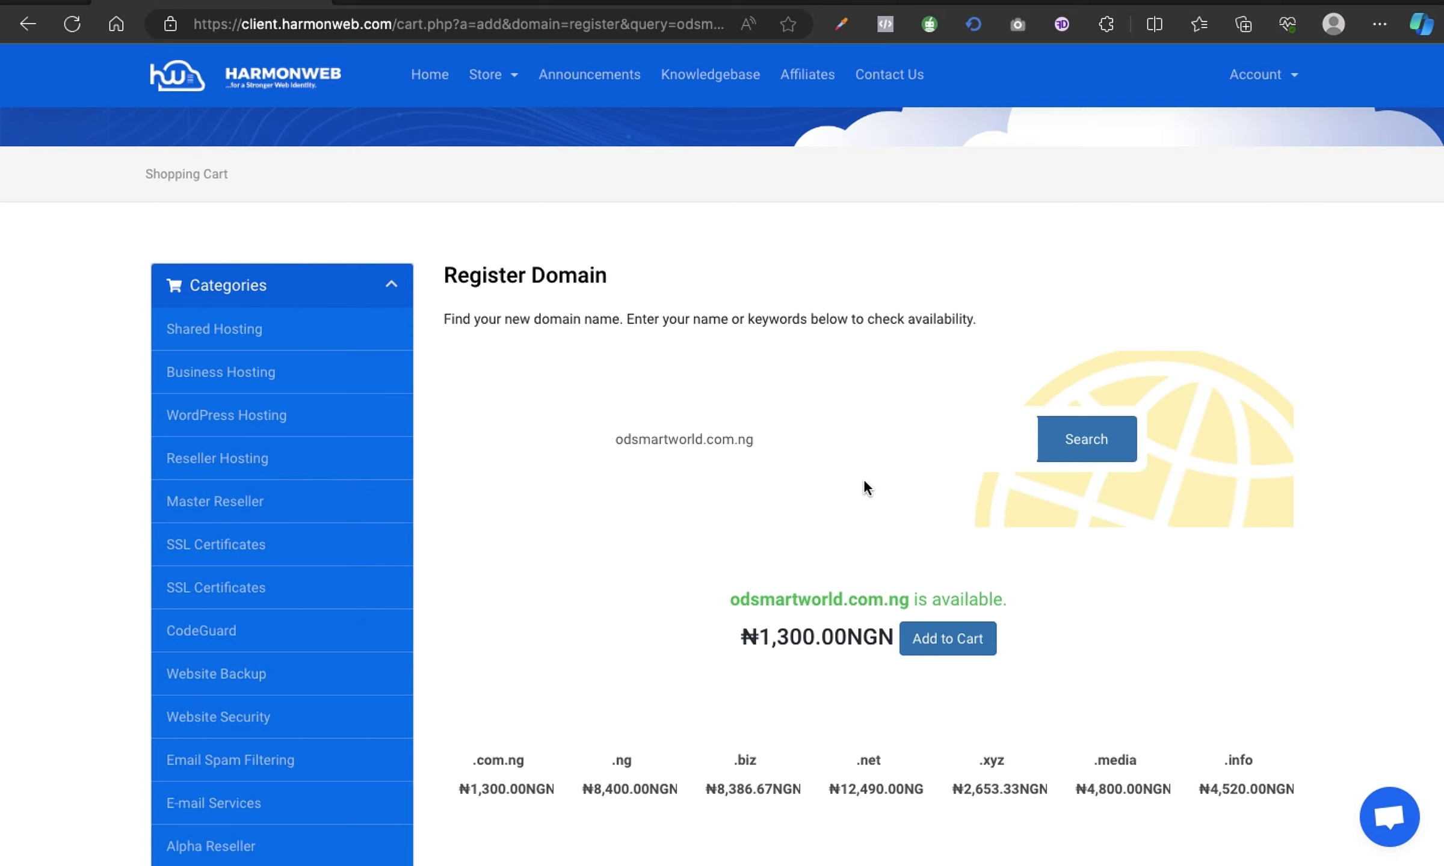
{"action": "scroll", "coordinate": [1079, 548], "scroll_direction": "down", "scroll_amount": 1}
{"action": "scroll", "coordinate": [1078, 545], "scroll_direction": "down", "scroll_amount": 1}
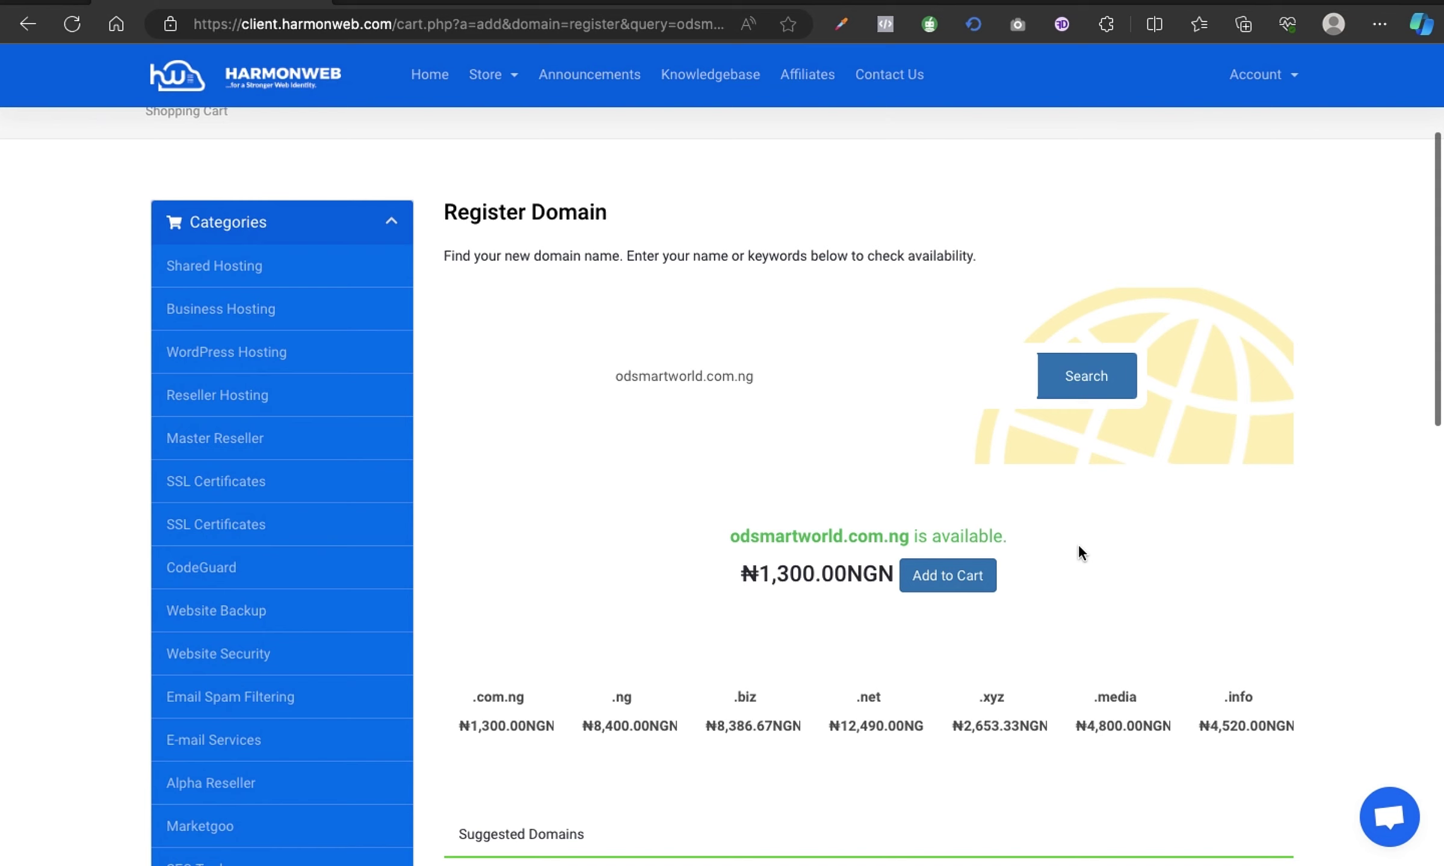
{"action": "scroll", "coordinate": [1082, 568], "scroll_direction": "down", "scroll_amount": 1}
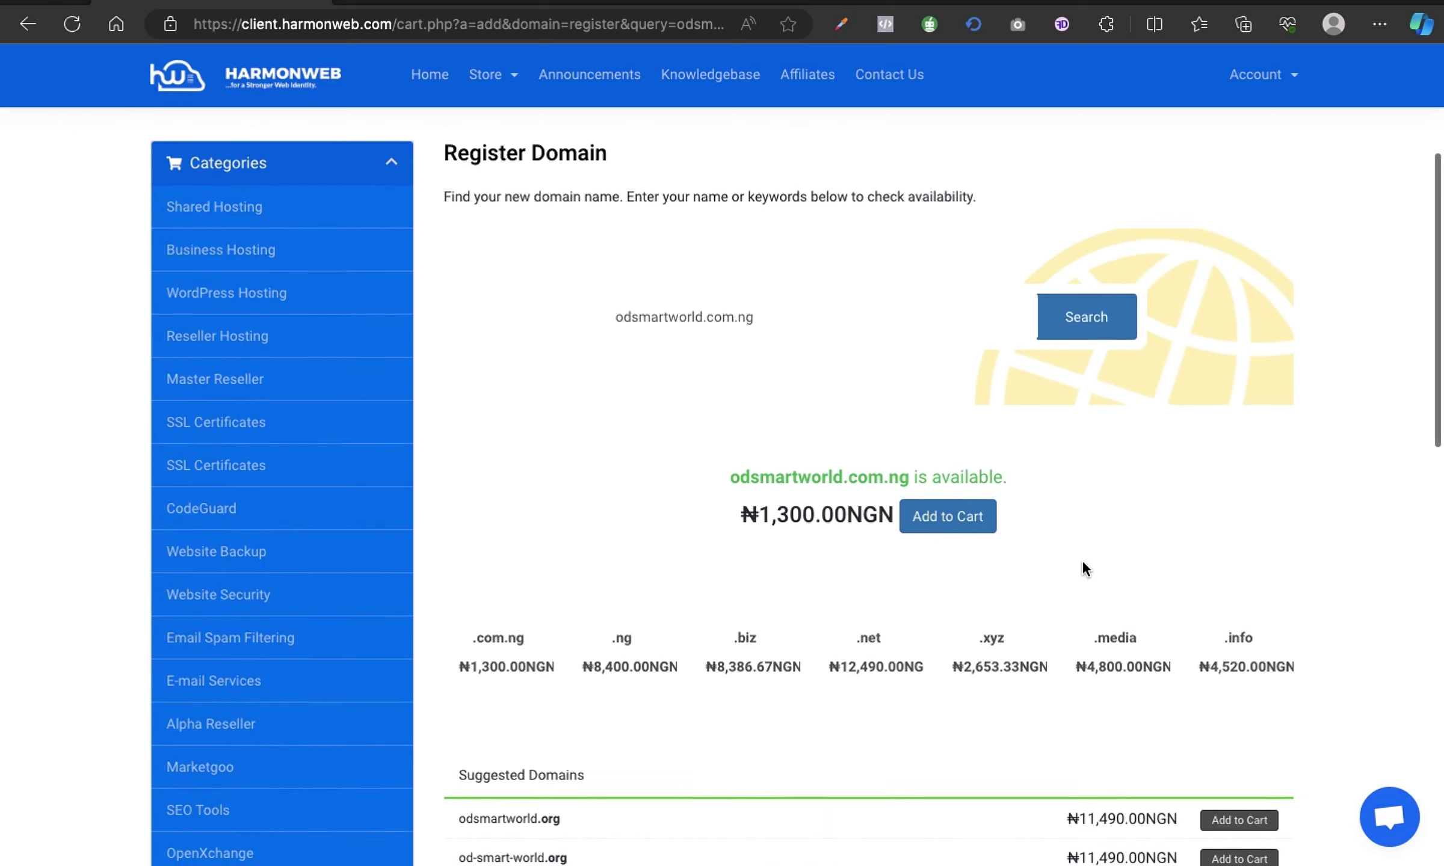
{"action": "left_click", "coordinate": [949, 519]}
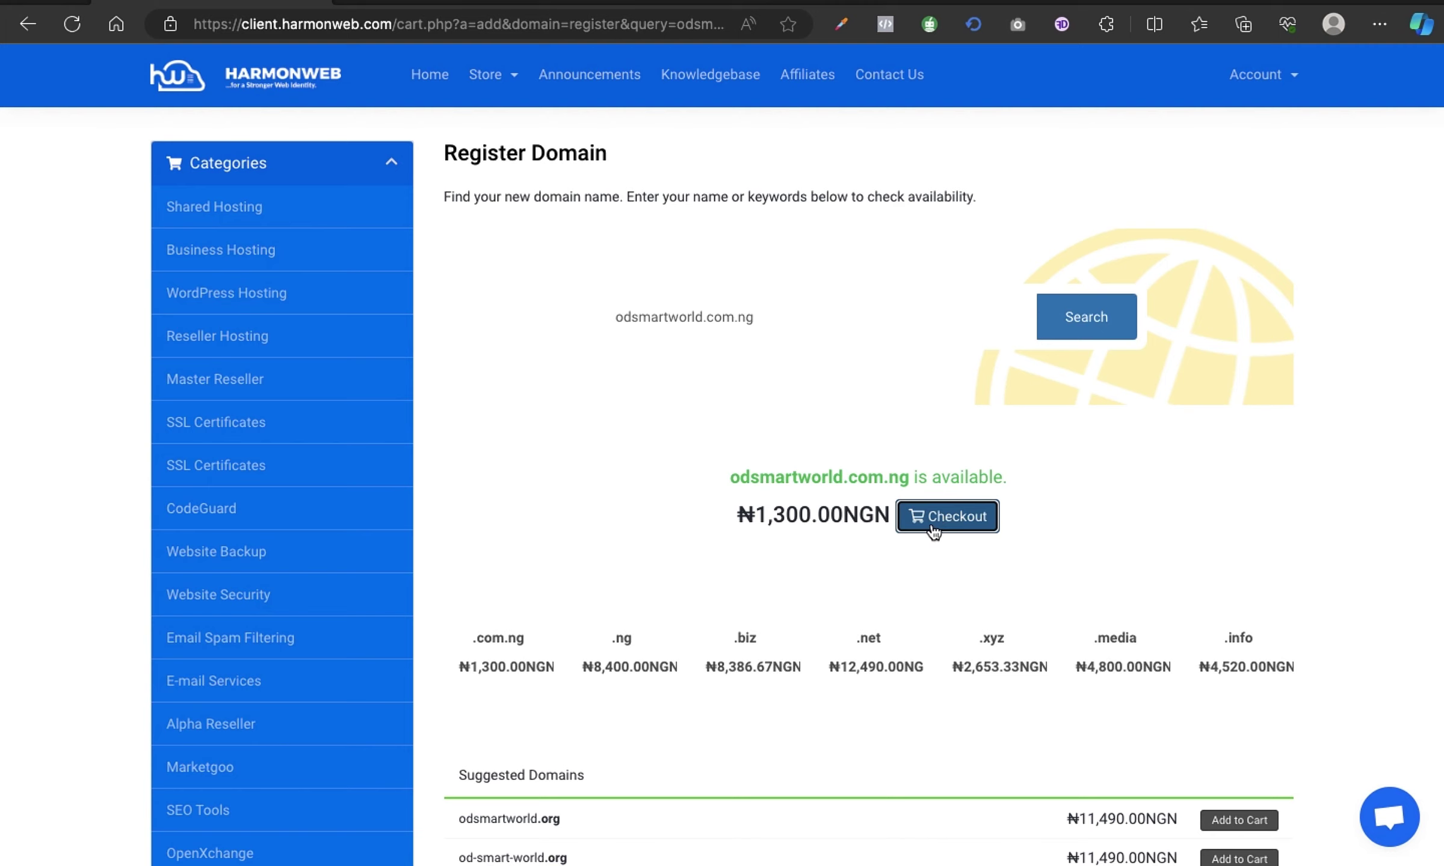
Check out the domain, review its 1-year default-nameserver configuration, and attach hosting.
{"action": "left_click", "coordinate": [933, 532]}
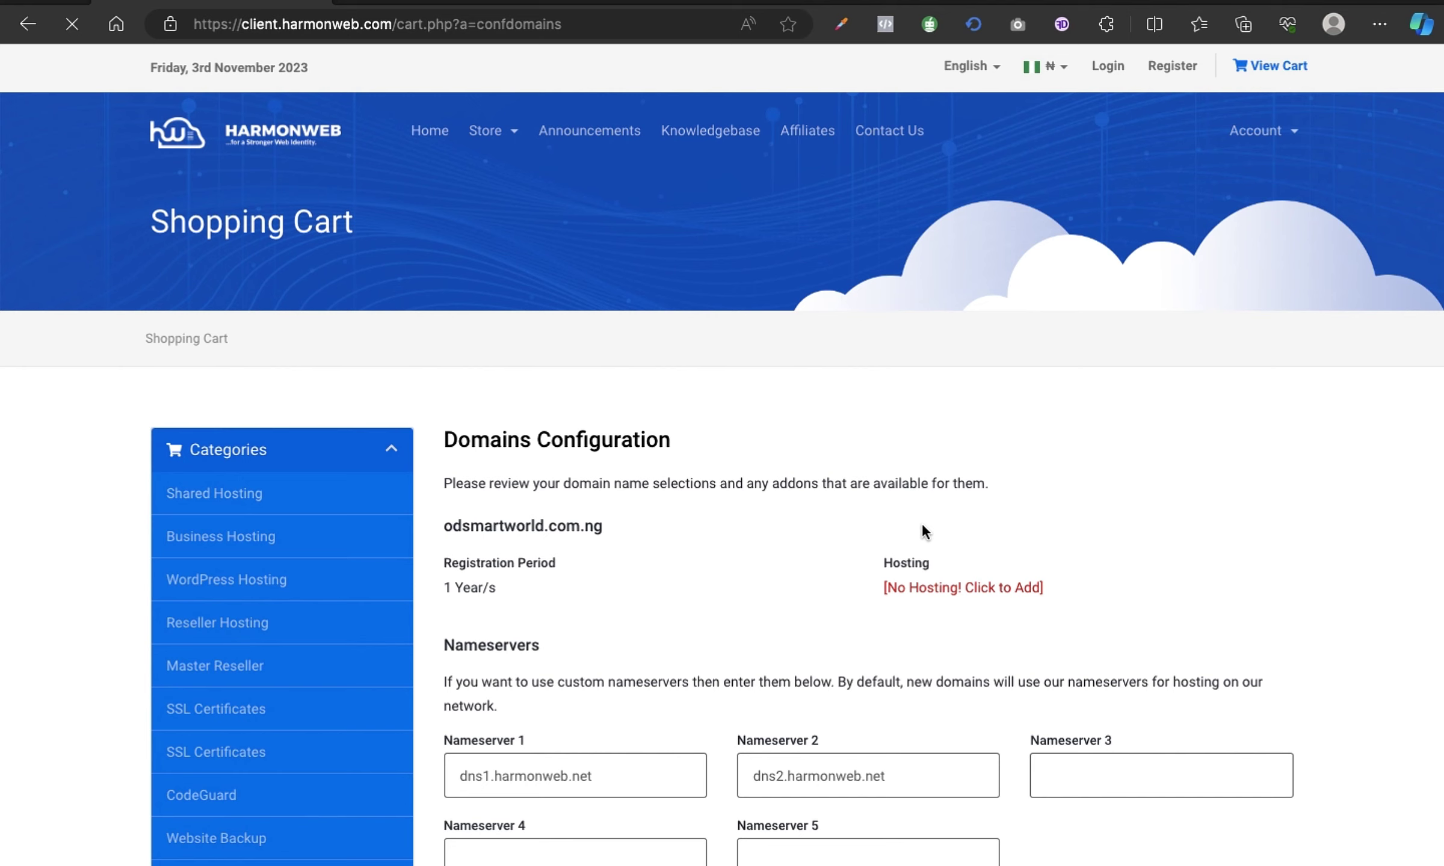
{"action": "scroll", "coordinate": [1117, 521], "scroll_direction": "down", "scroll_amount": 1}
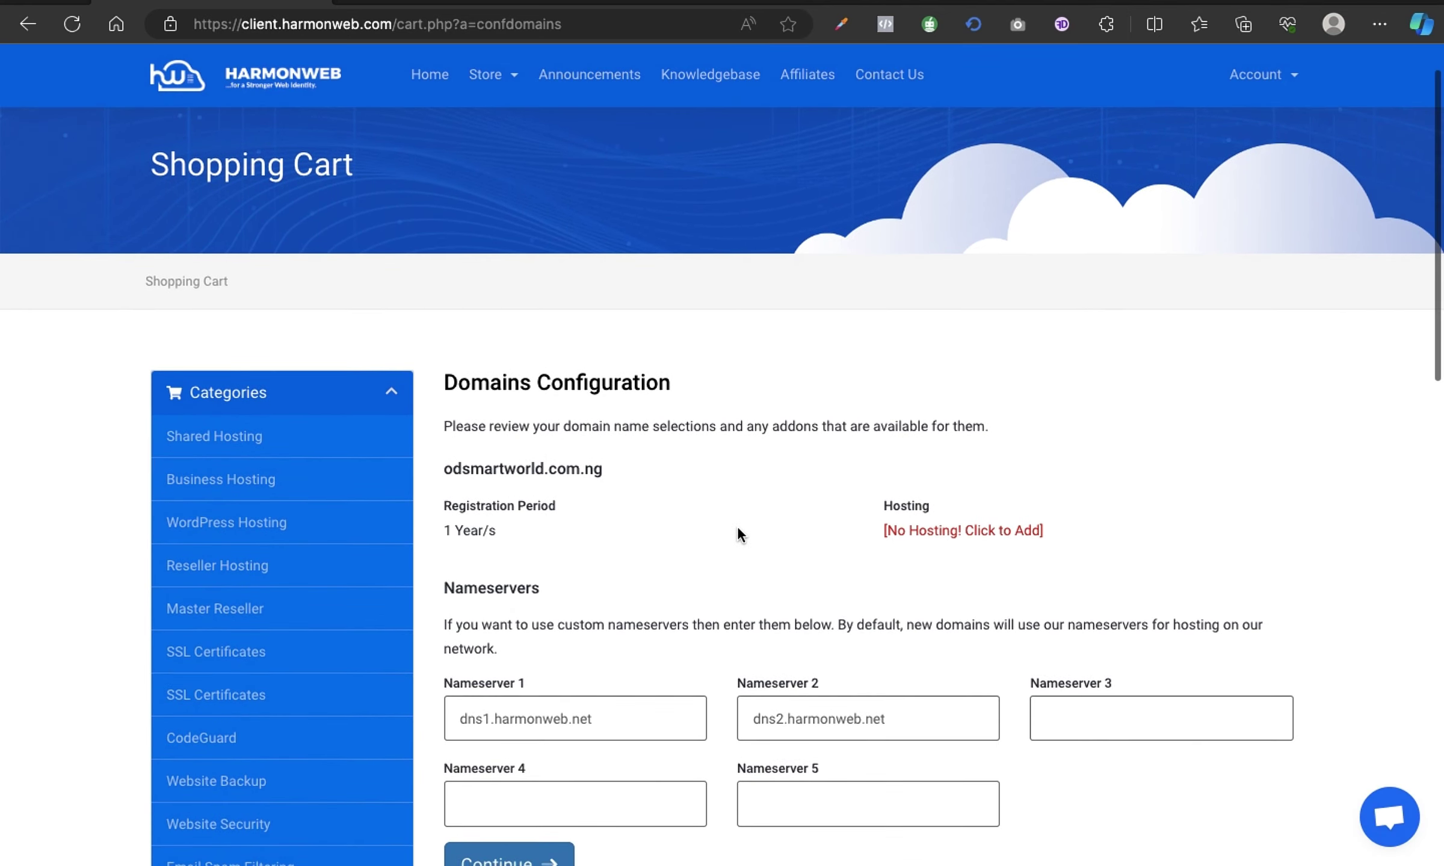
{"action": "scroll", "coordinate": [737, 529], "scroll_direction": "down", "scroll_amount": 1}
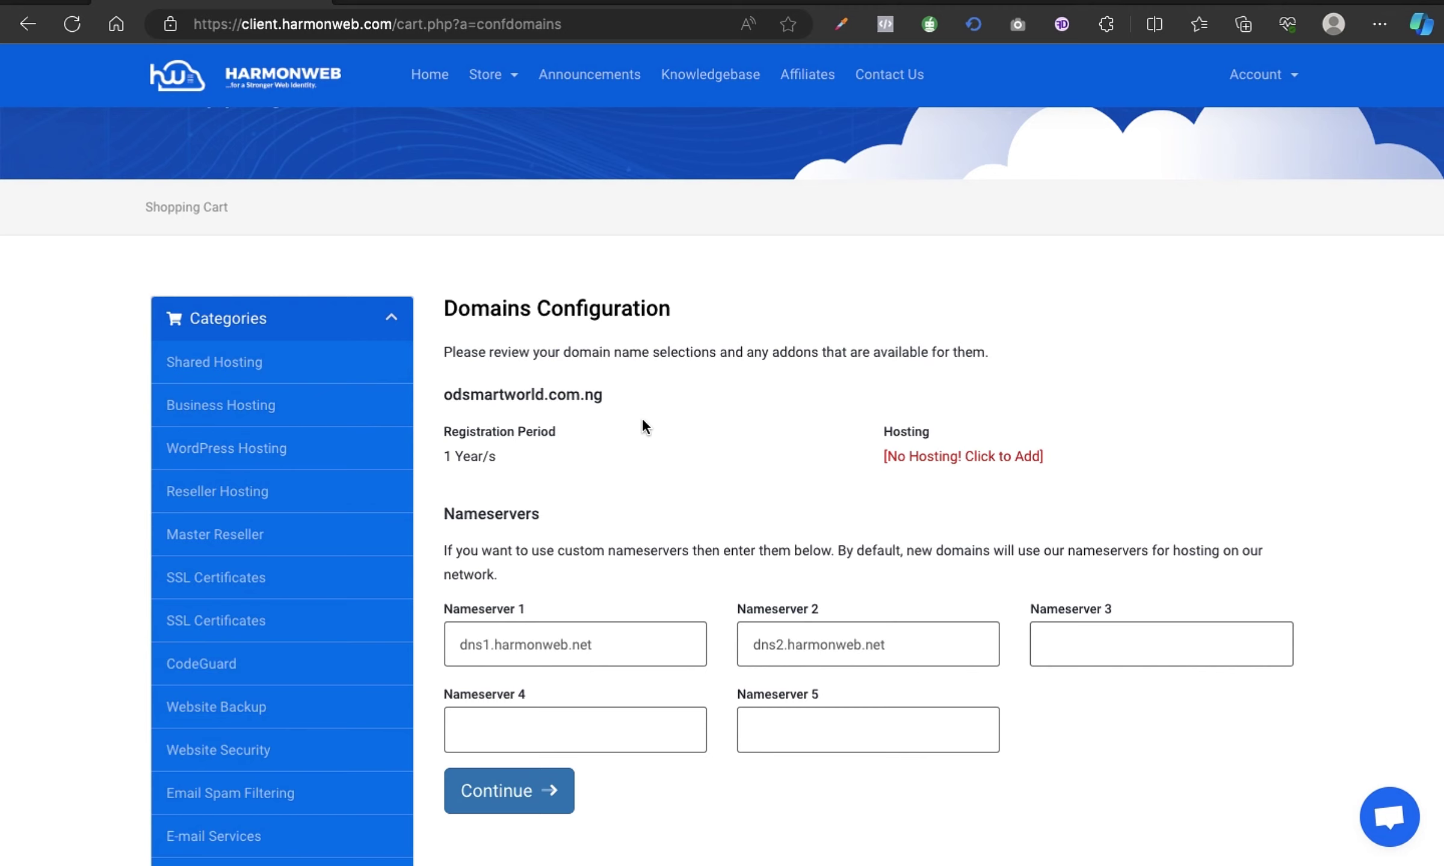
{"action": "scroll", "coordinate": [642, 409], "scroll_direction": "down", "scroll_amount": 3}
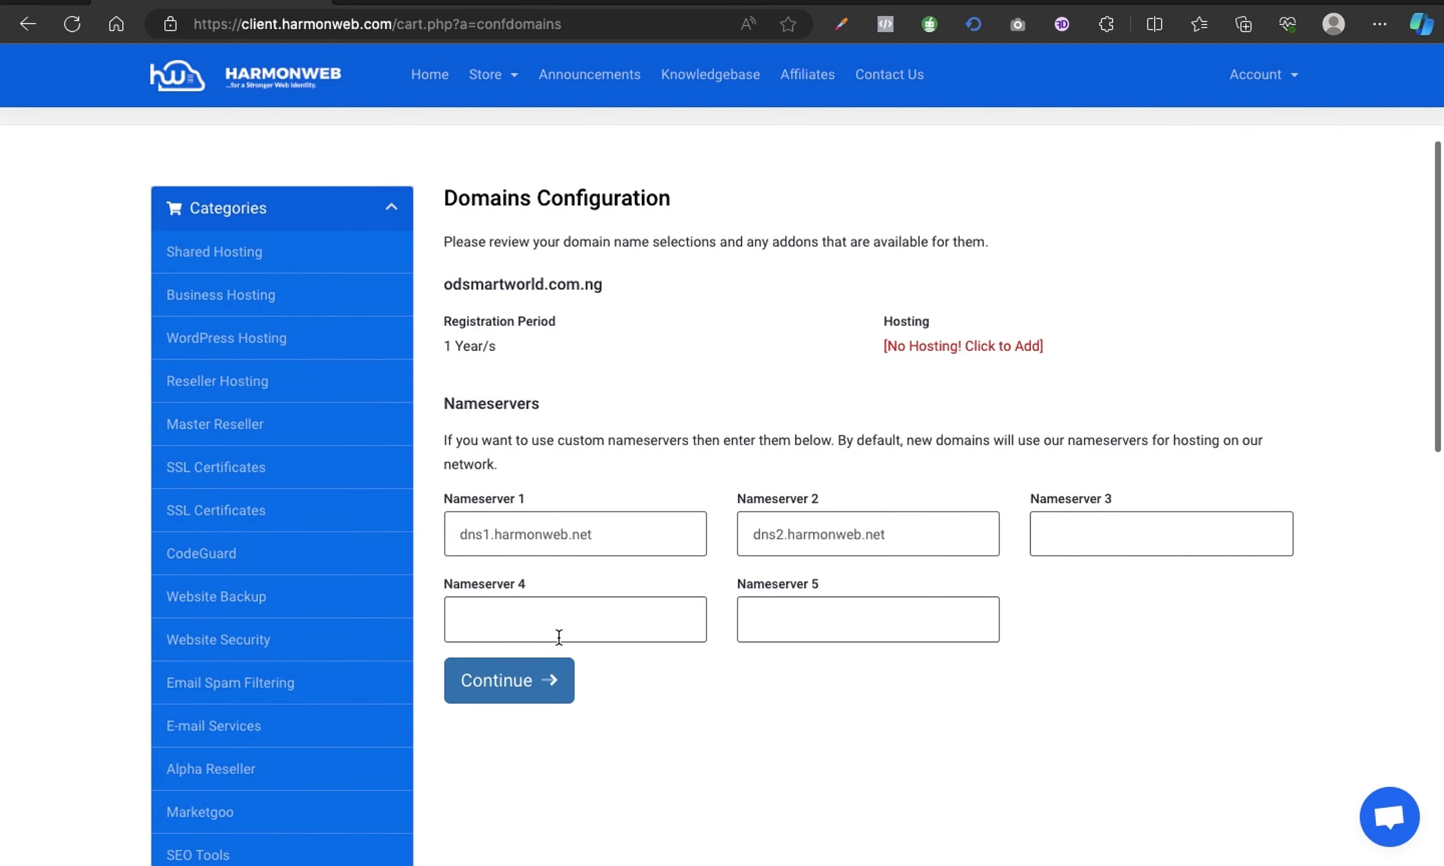
{"action": "scroll", "coordinate": [922, 370], "scroll_direction": "up", "scroll_amount": 1}
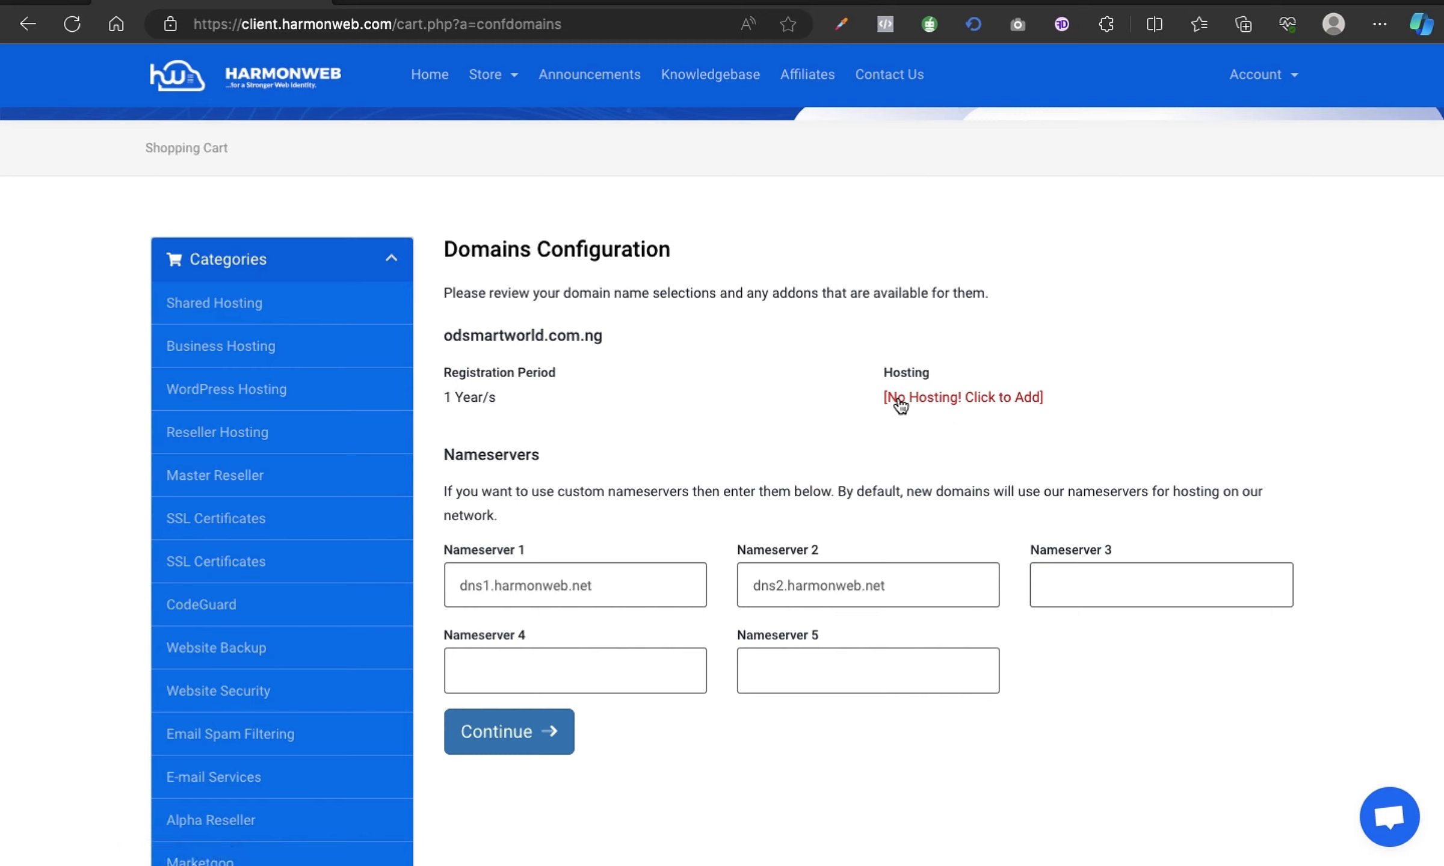
{"action": "left_click", "coordinate": [956, 405]}
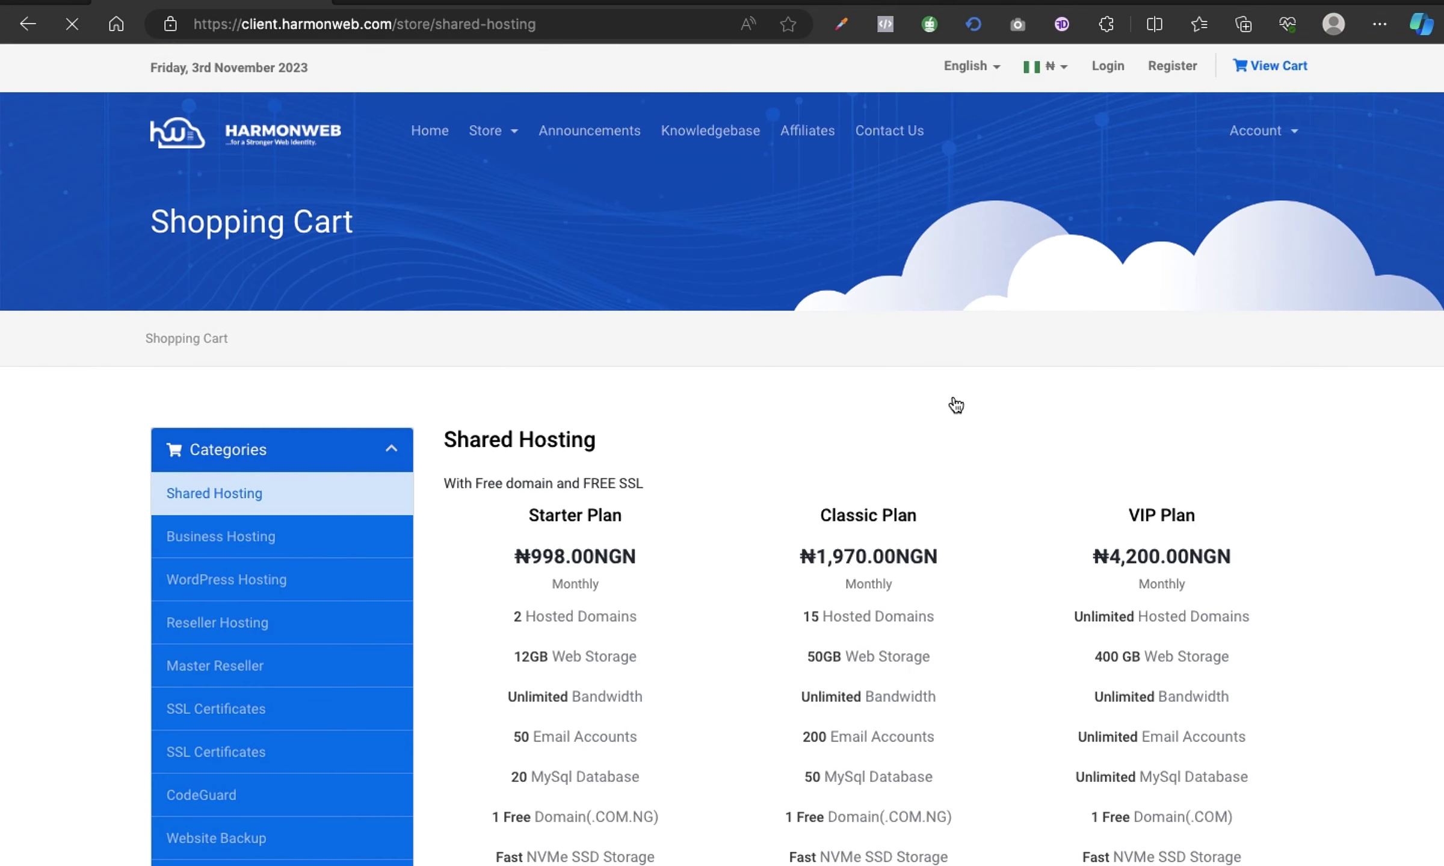
Scroll to compare the Starter, Classic and VIP Shared Hosting plans.
{"action": "scroll", "coordinate": [955, 406], "scroll_direction": "down", "scroll_amount": 5}
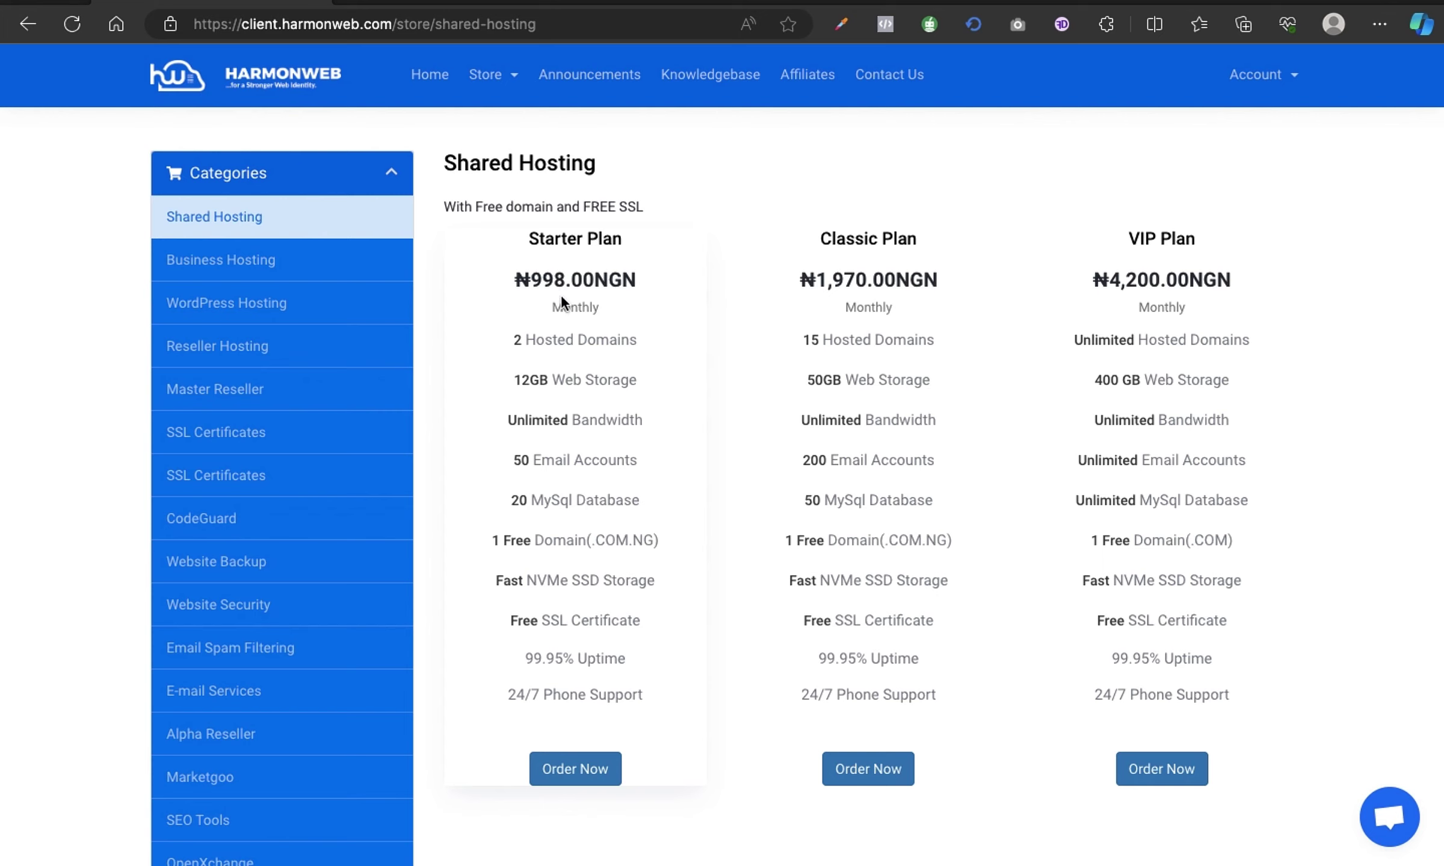
Compare the Starter ₦998.00, Classic ₦1,970.00 and VIP ₦4,200.00 monthly plans.
{"action": "scroll", "coordinate": [578, 325], "scroll_direction": "up", "scroll_amount": 2}
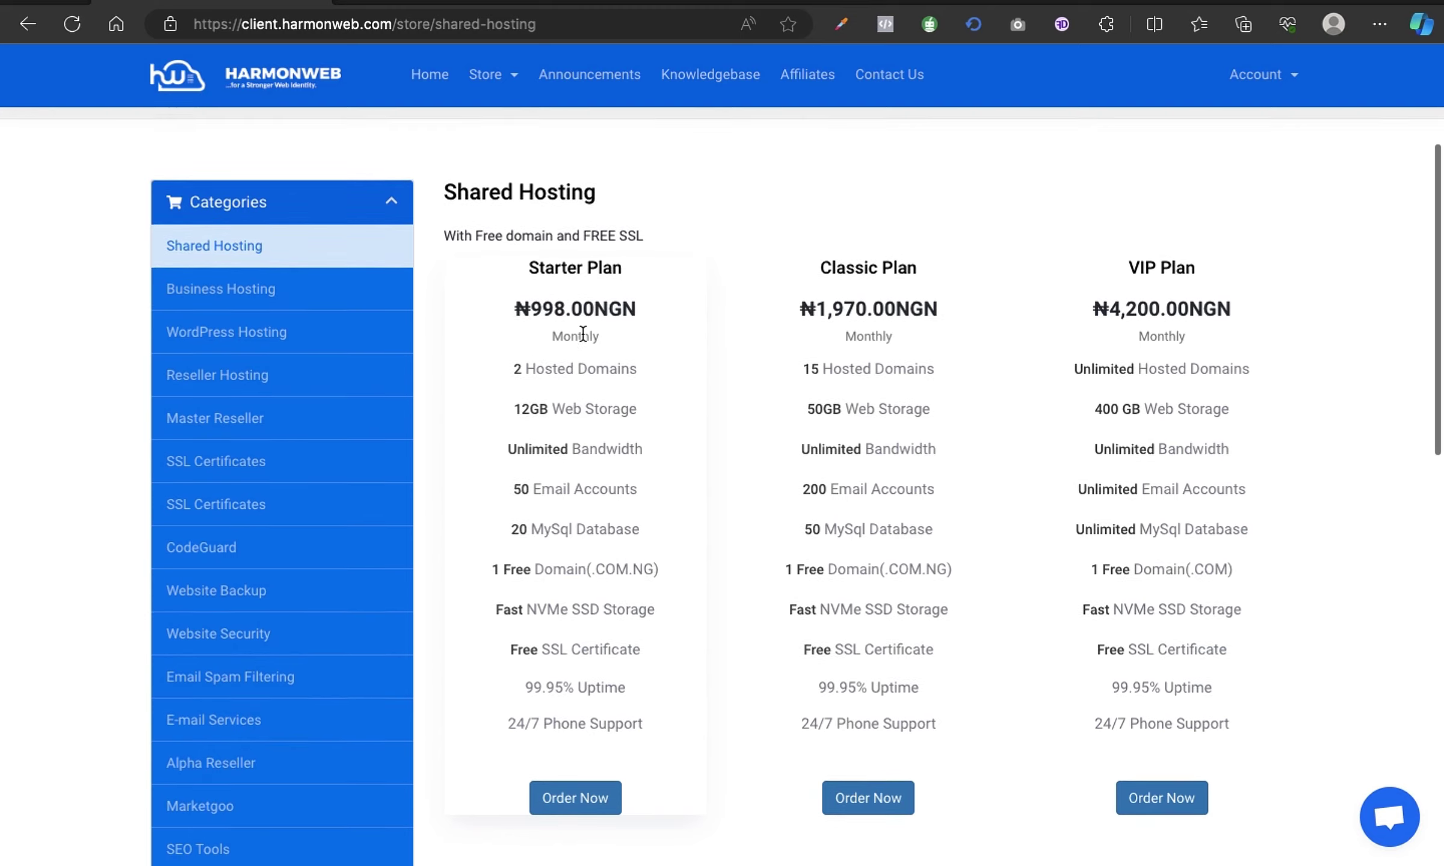
{"action": "scroll", "coordinate": [580, 337], "scroll_direction": "down", "scroll_amount": 2}
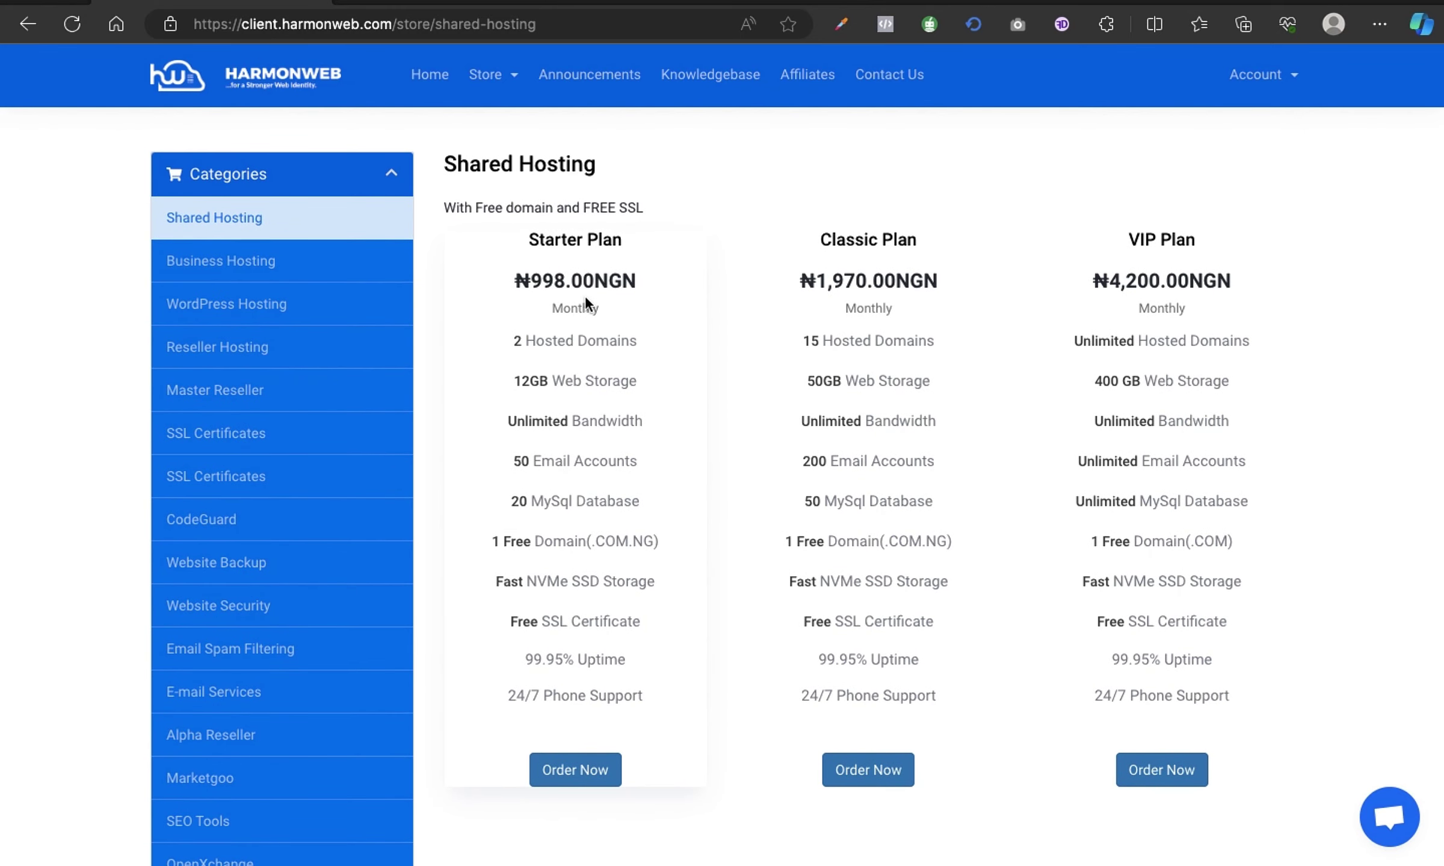
{"action": "scroll", "coordinate": [587, 486], "scroll_direction": "down", "scroll_amount": 3}
{"action": "scroll", "coordinate": [588, 489], "scroll_direction": "down", "scroll_amount": 2}
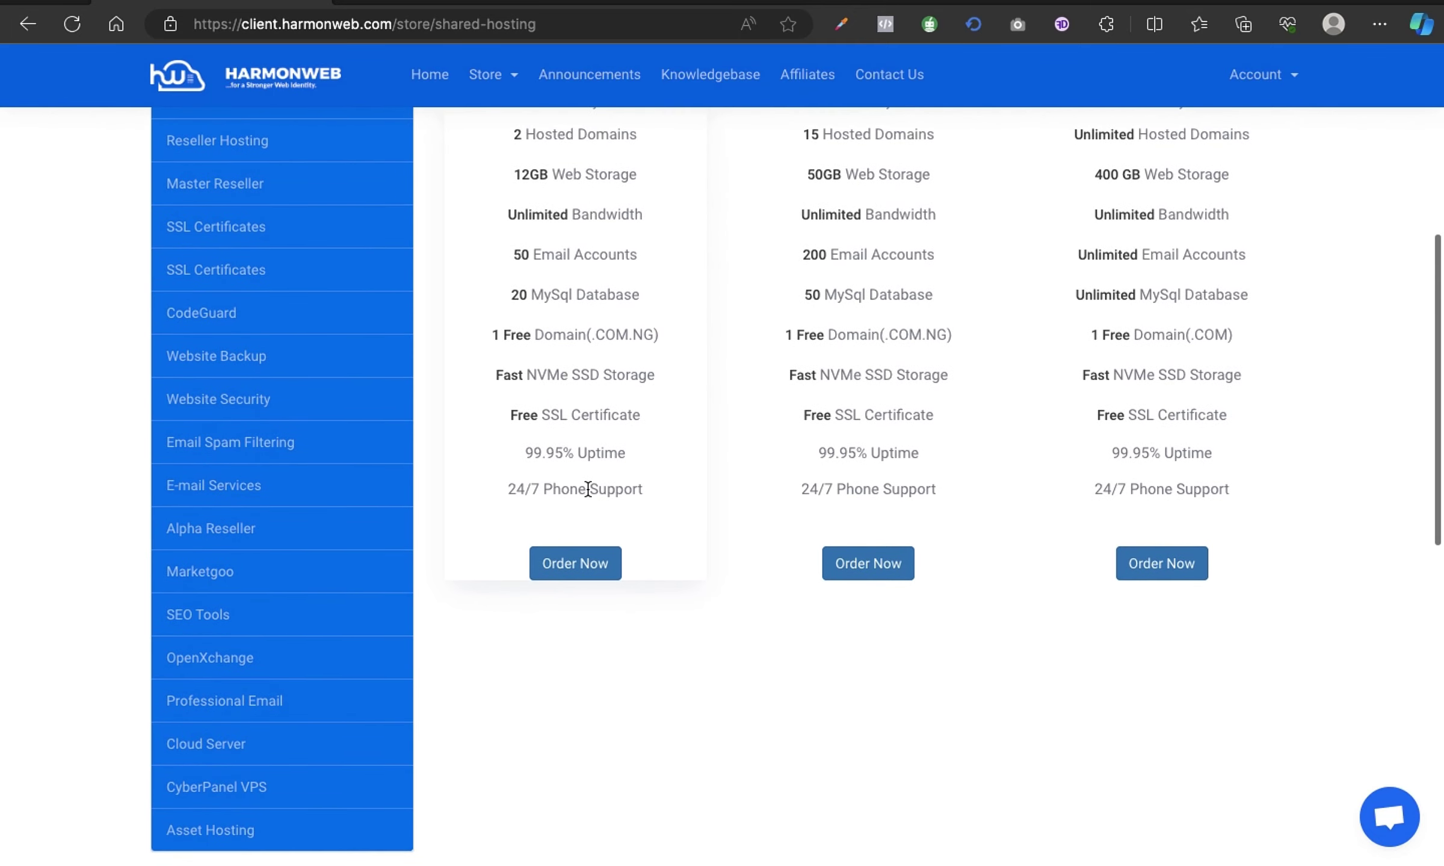
{"action": "scroll", "coordinate": [588, 490], "scroll_direction": "up", "scroll_amount": 3}
{"action": "scroll", "coordinate": [587, 489], "scroll_direction": "up", "scroll_amount": 8}
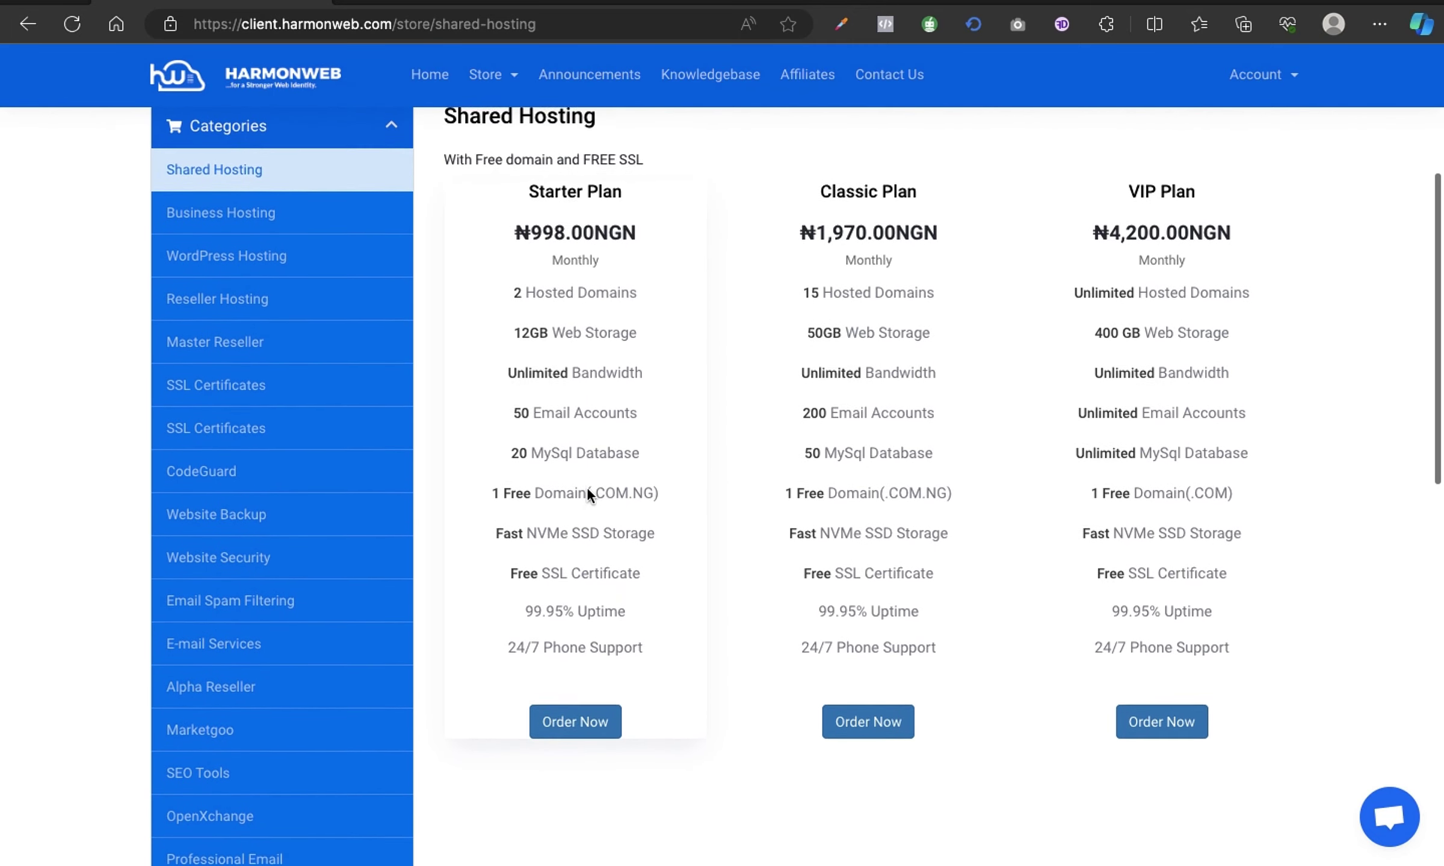
{"action": "scroll", "coordinate": [587, 488], "scroll_direction": "down", "scroll_amount": 6}
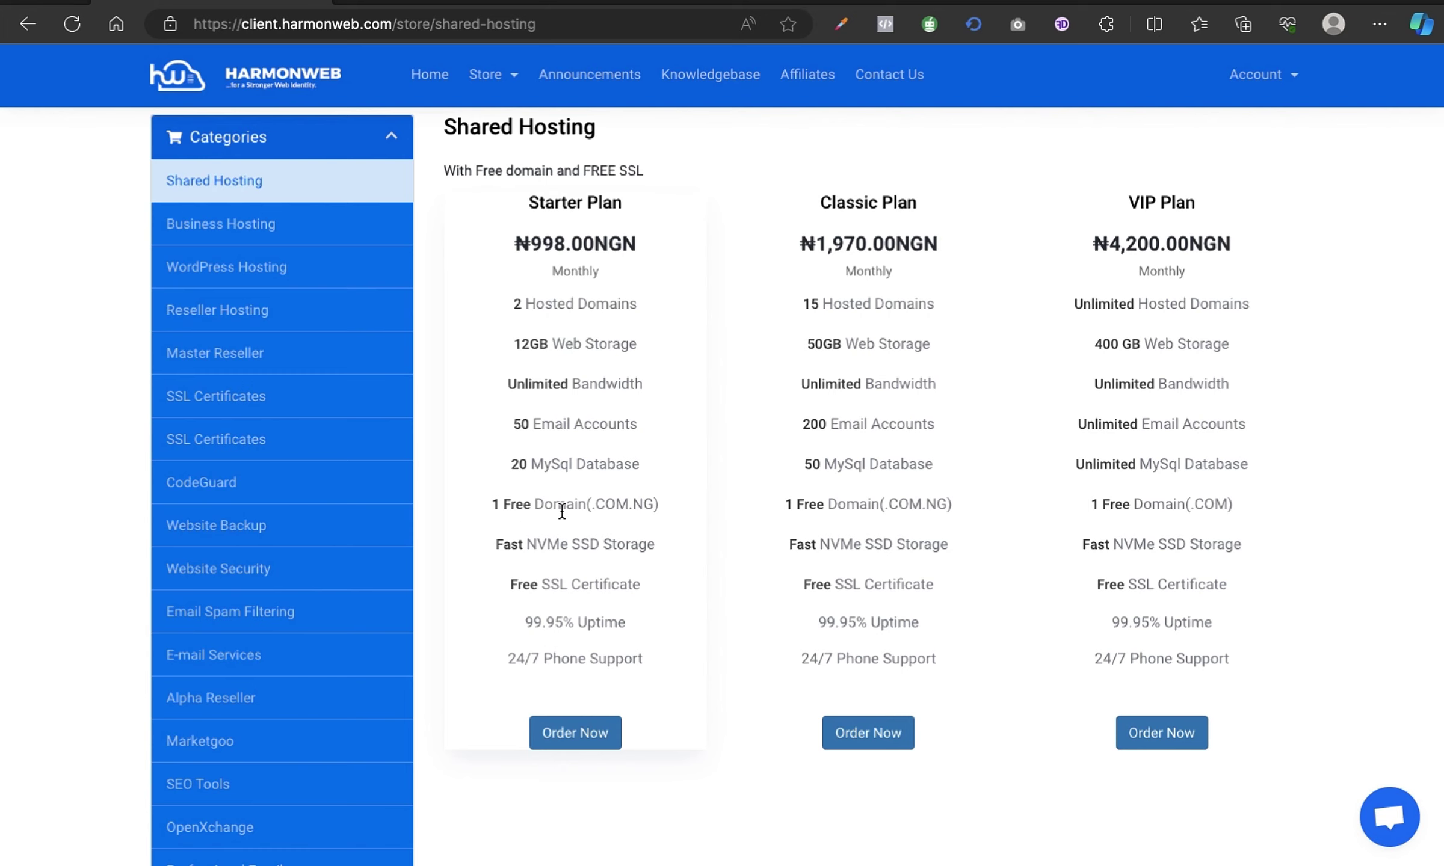
{"action": "scroll", "coordinate": [562, 509], "scroll_direction": "up", "scroll_amount": 2}
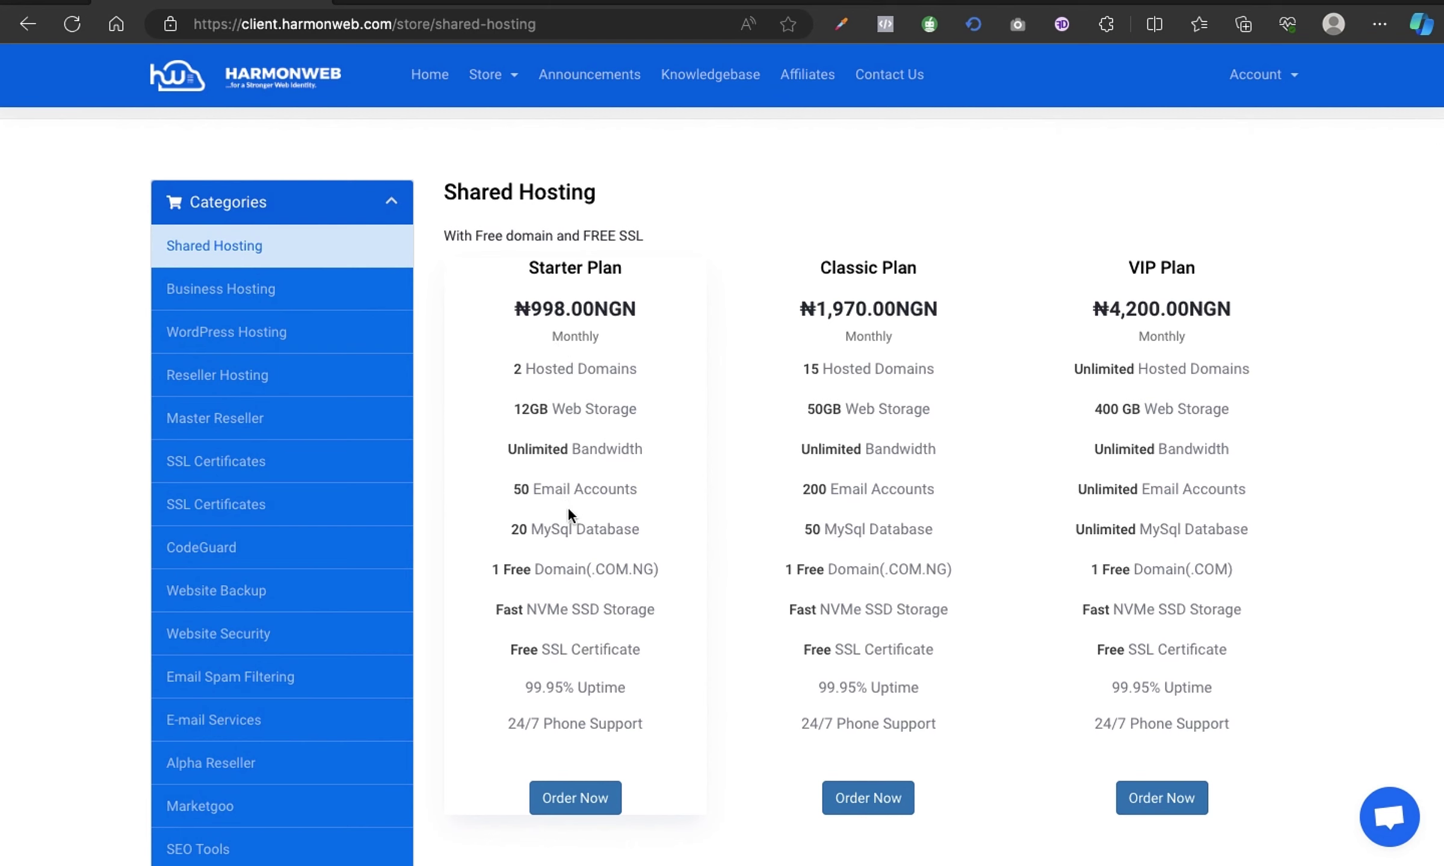
{"action": "scroll", "coordinate": [573, 628], "scroll_direction": "down", "scroll_amount": 3}
{"action": "scroll", "coordinate": [572, 629], "scroll_direction": "up", "scroll_amount": 3}
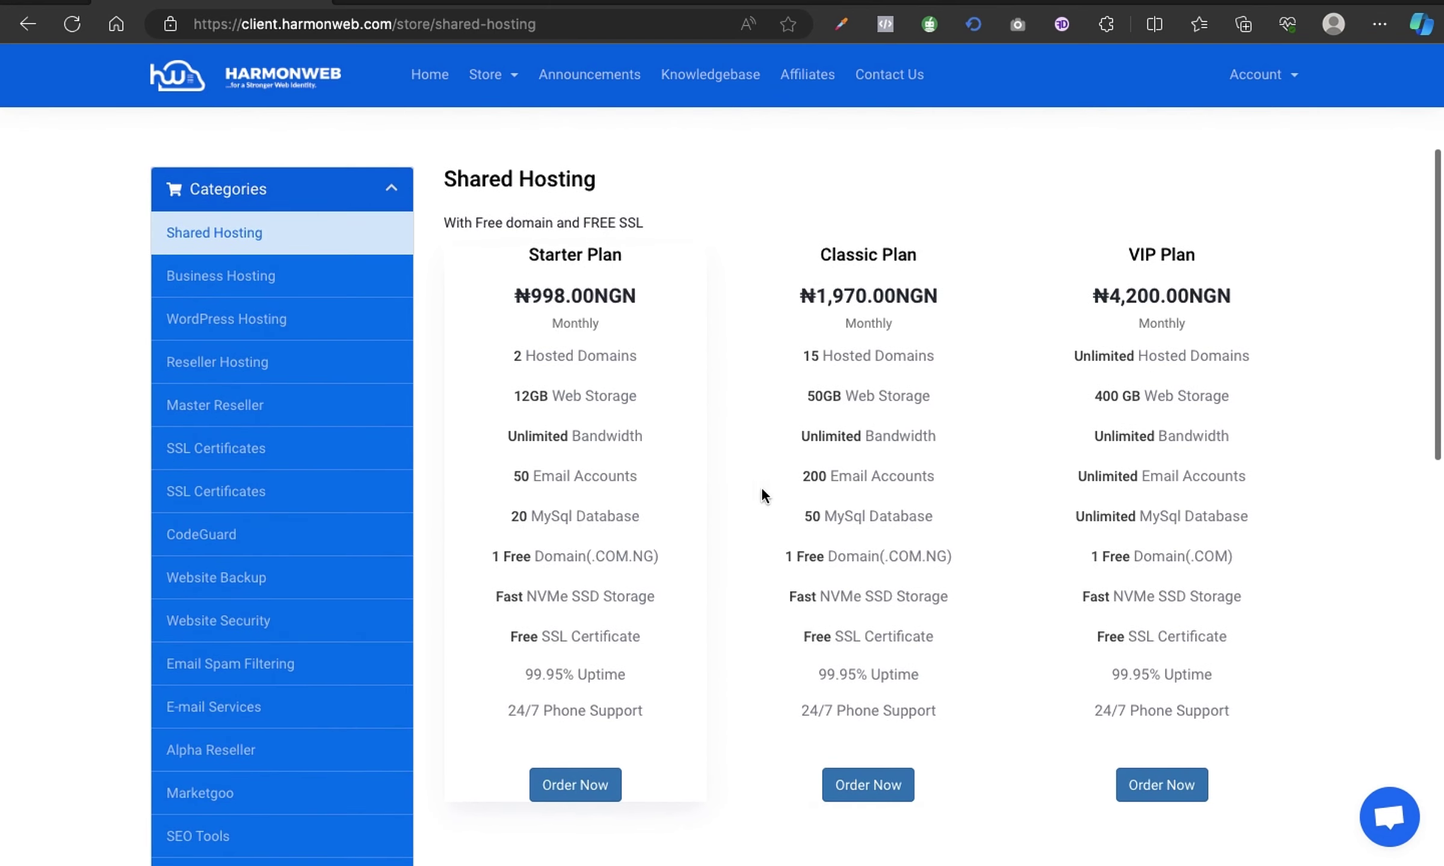
{"action": "scroll", "coordinate": [571, 686], "scroll_direction": "down", "scroll_amount": 1}
{"action": "scroll", "coordinate": [571, 686], "scroll_direction": "up", "scroll_amount": 2}
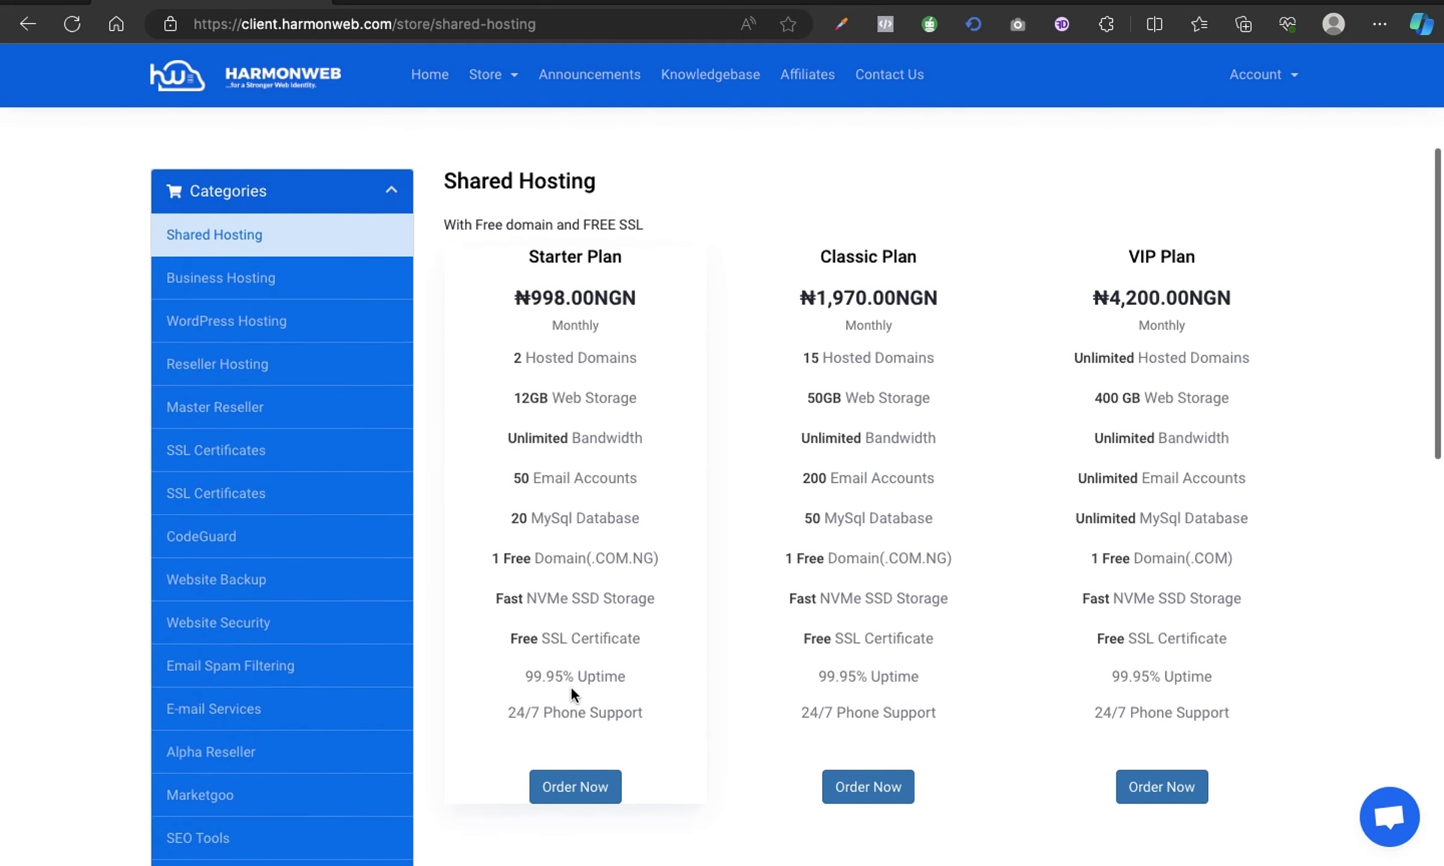
{"action": "scroll", "coordinate": [571, 689], "scroll_direction": "down", "scroll_amount": 1}
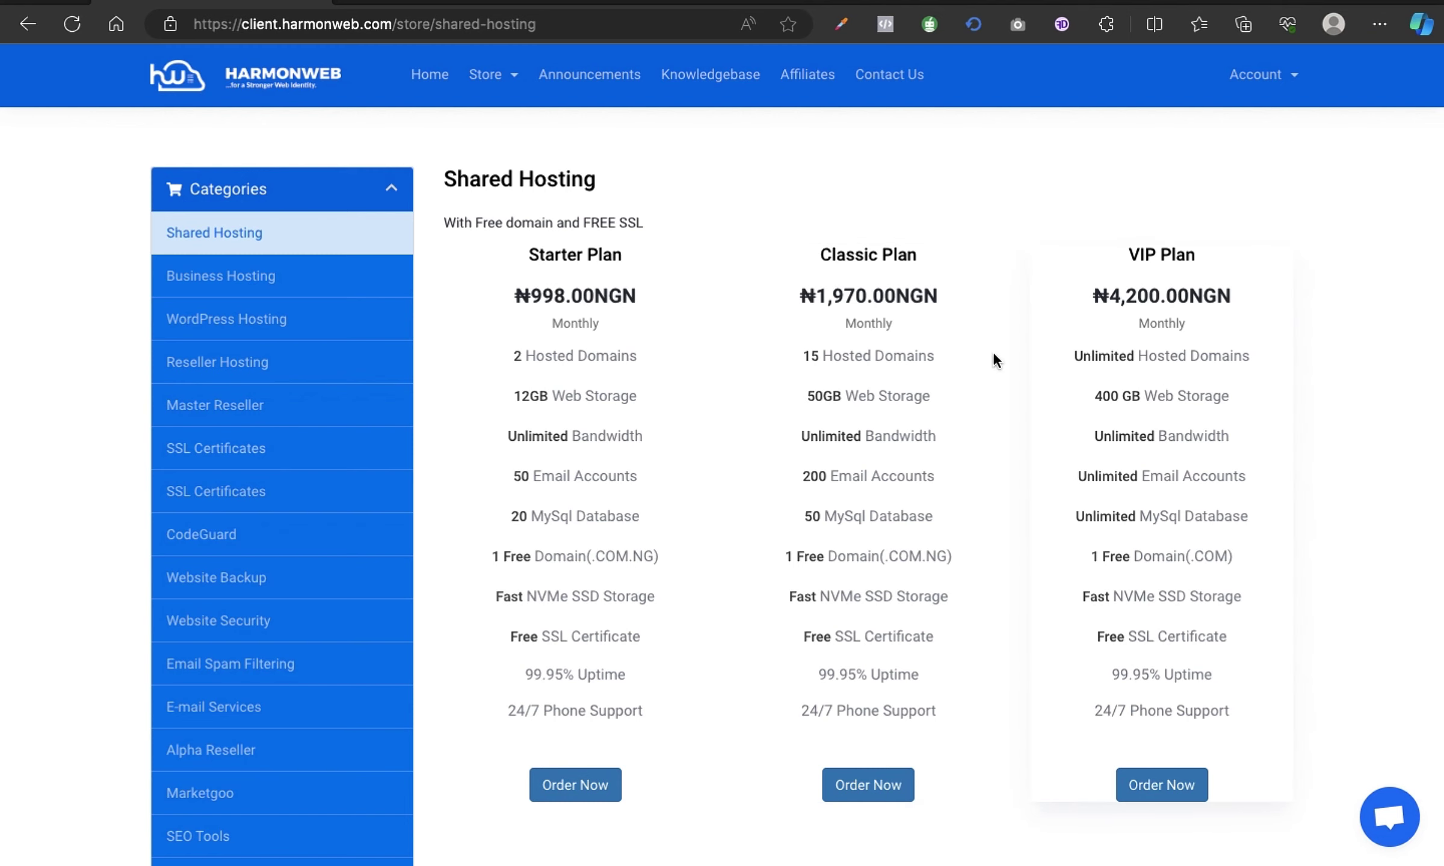
Order the Starter Plan at ₦998.00NGN monthly.
{"action": "scroll", "coordinate": [569, 306], "scroll_direction": "down", "scroll_amount": 2}
{"action": "scroll", "coordinate": [569, 305], "scroll_direction": "up", "scroll_amount": 1}
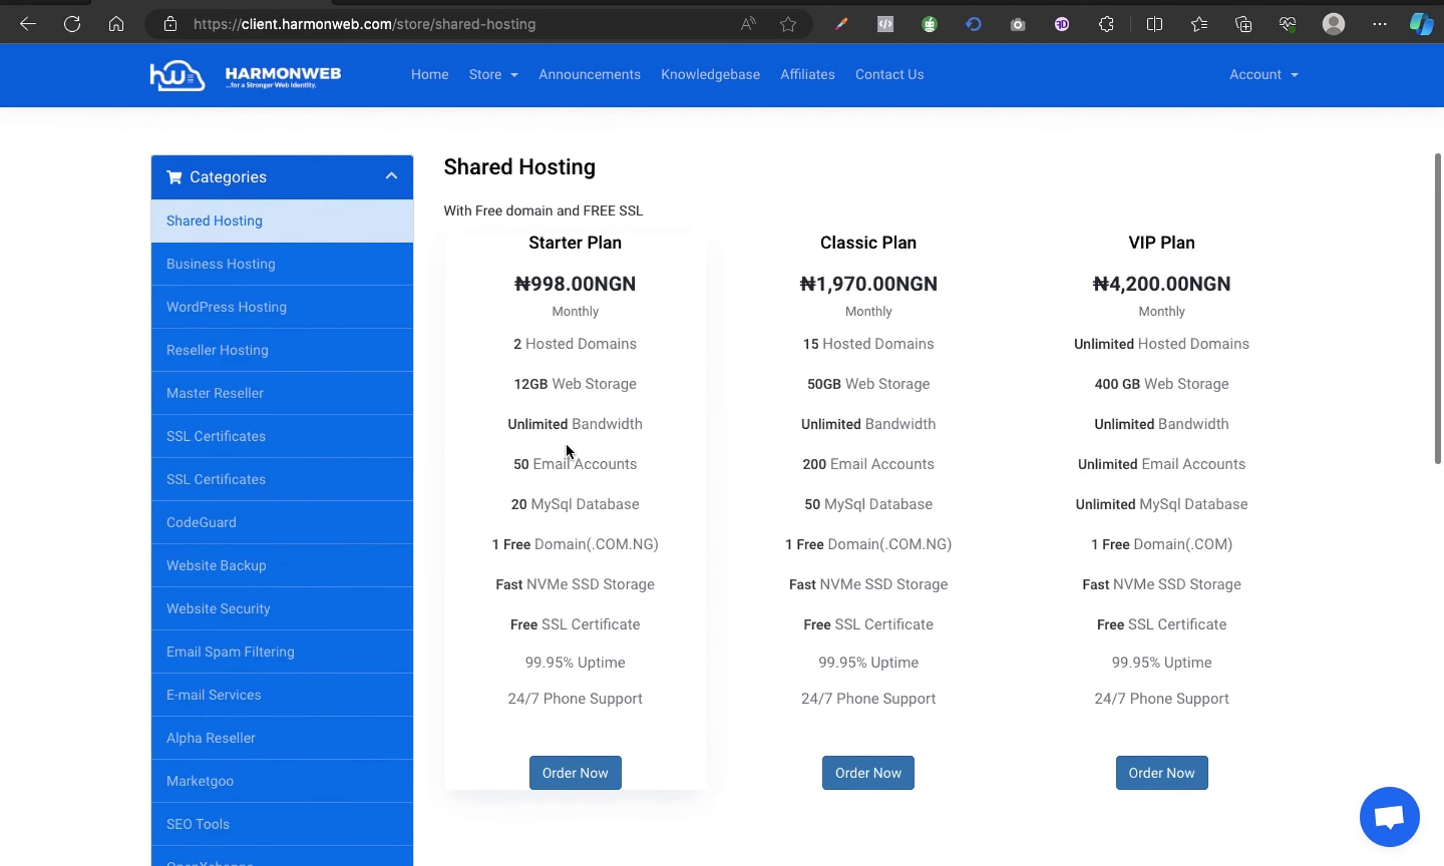
{"action": "scroll", "coordinate": [571, 709], "scroll_direction": "down", "scroll_amount": 1}
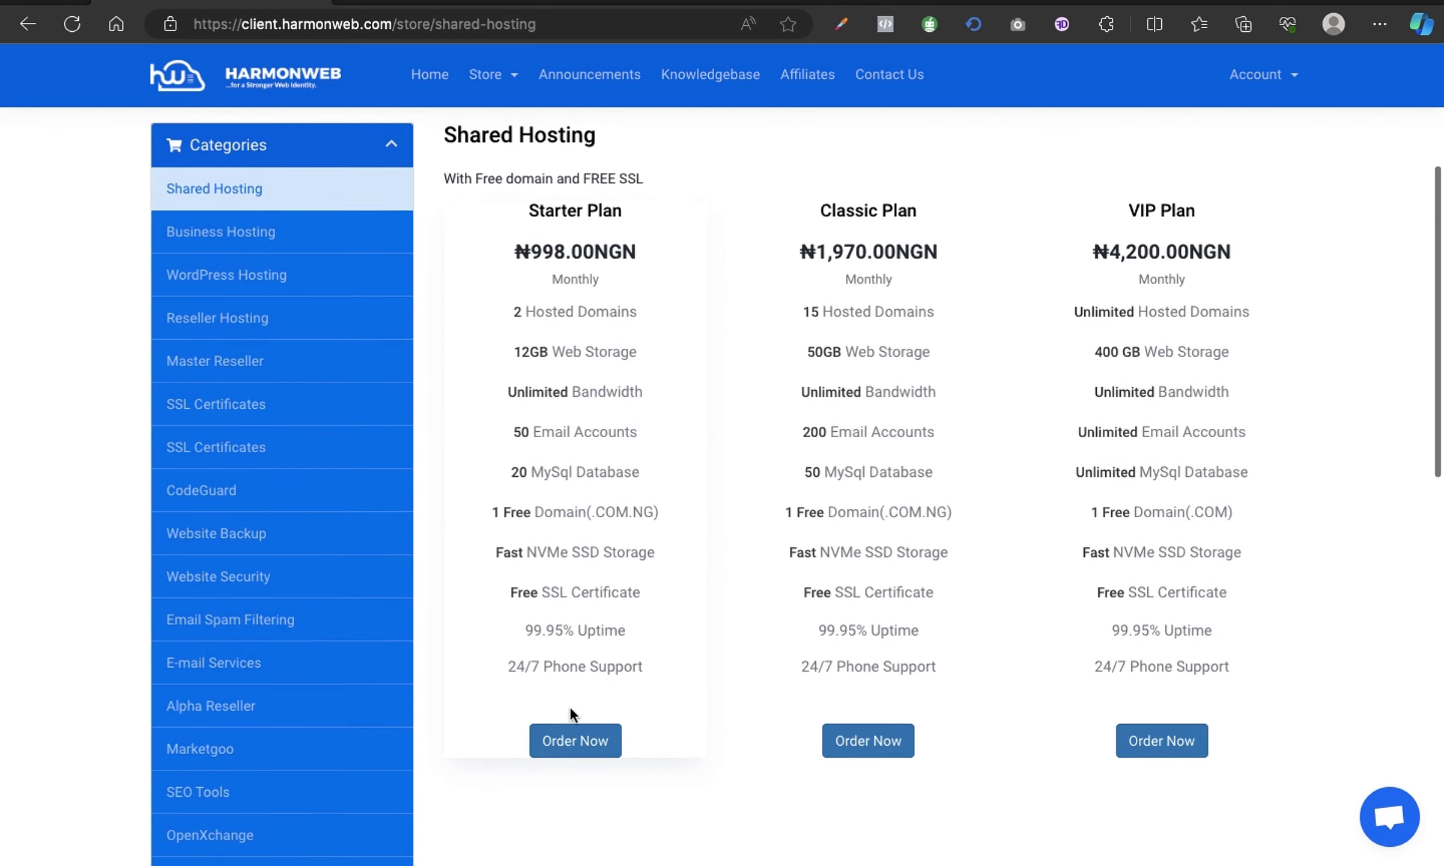
{"action": "left_click", "coordinate": [575, 742]}
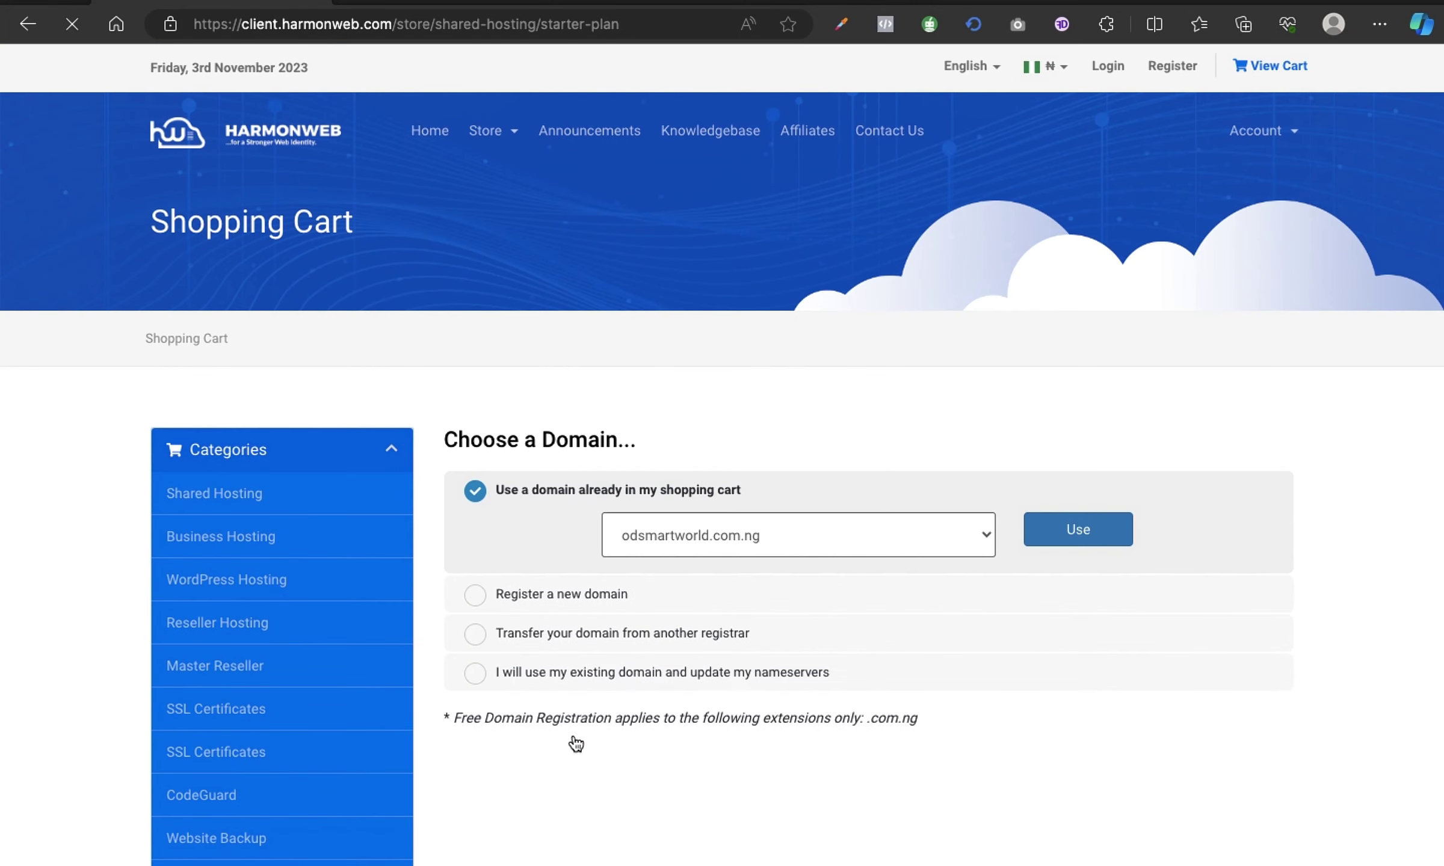
Keep odsmartworld.com.ng from the shopping cart as the Starter Plan's domain.
{"action": "scroll", "coordinate": [647, 572], "scroll_direction": "down", "scroll_amount": 1}
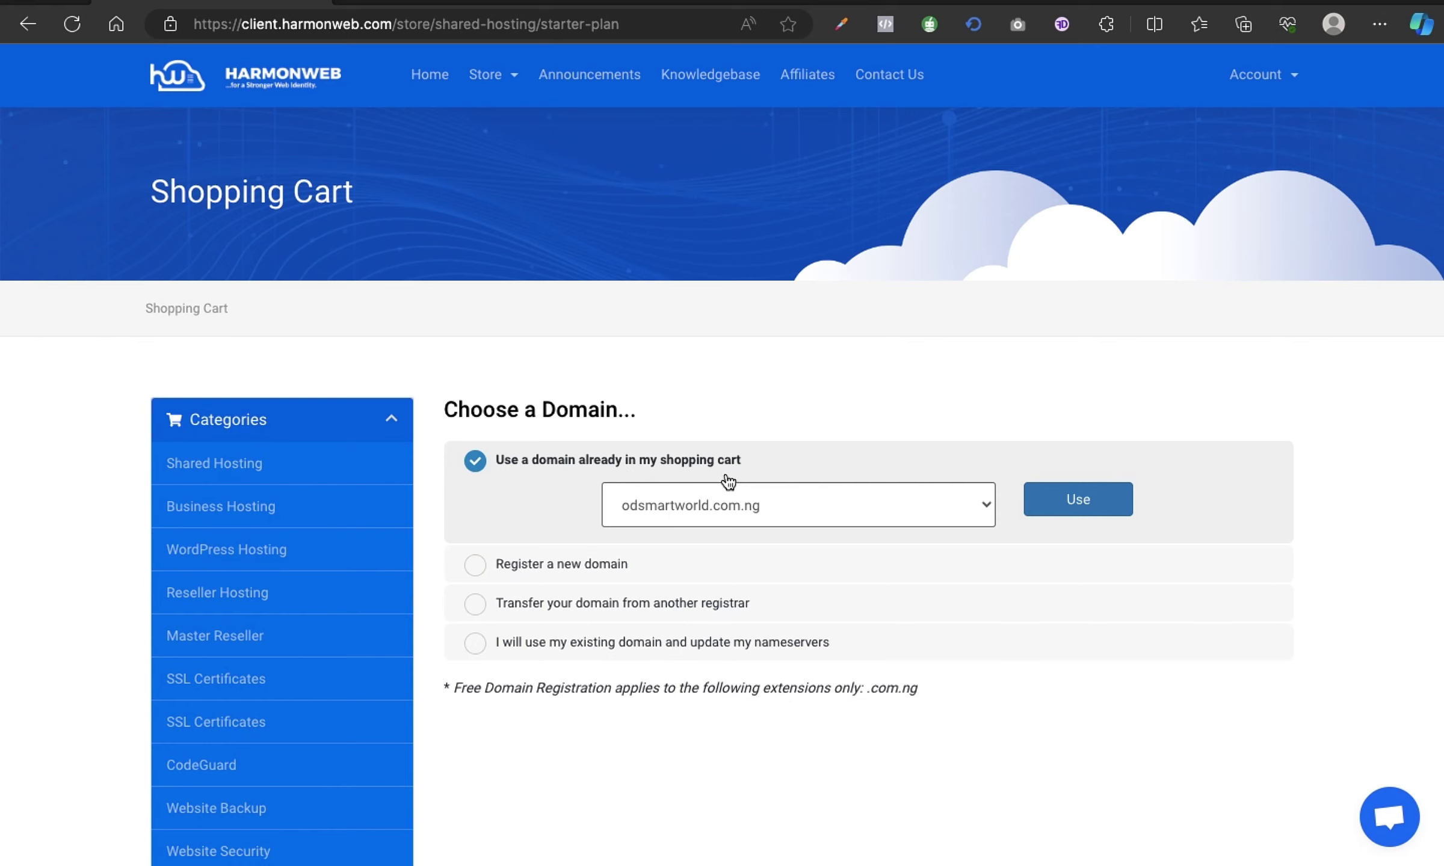
{"action": "scroll", "coordinate": [987, 556], "scroll_direction": "down", "scroll_amount": 1}
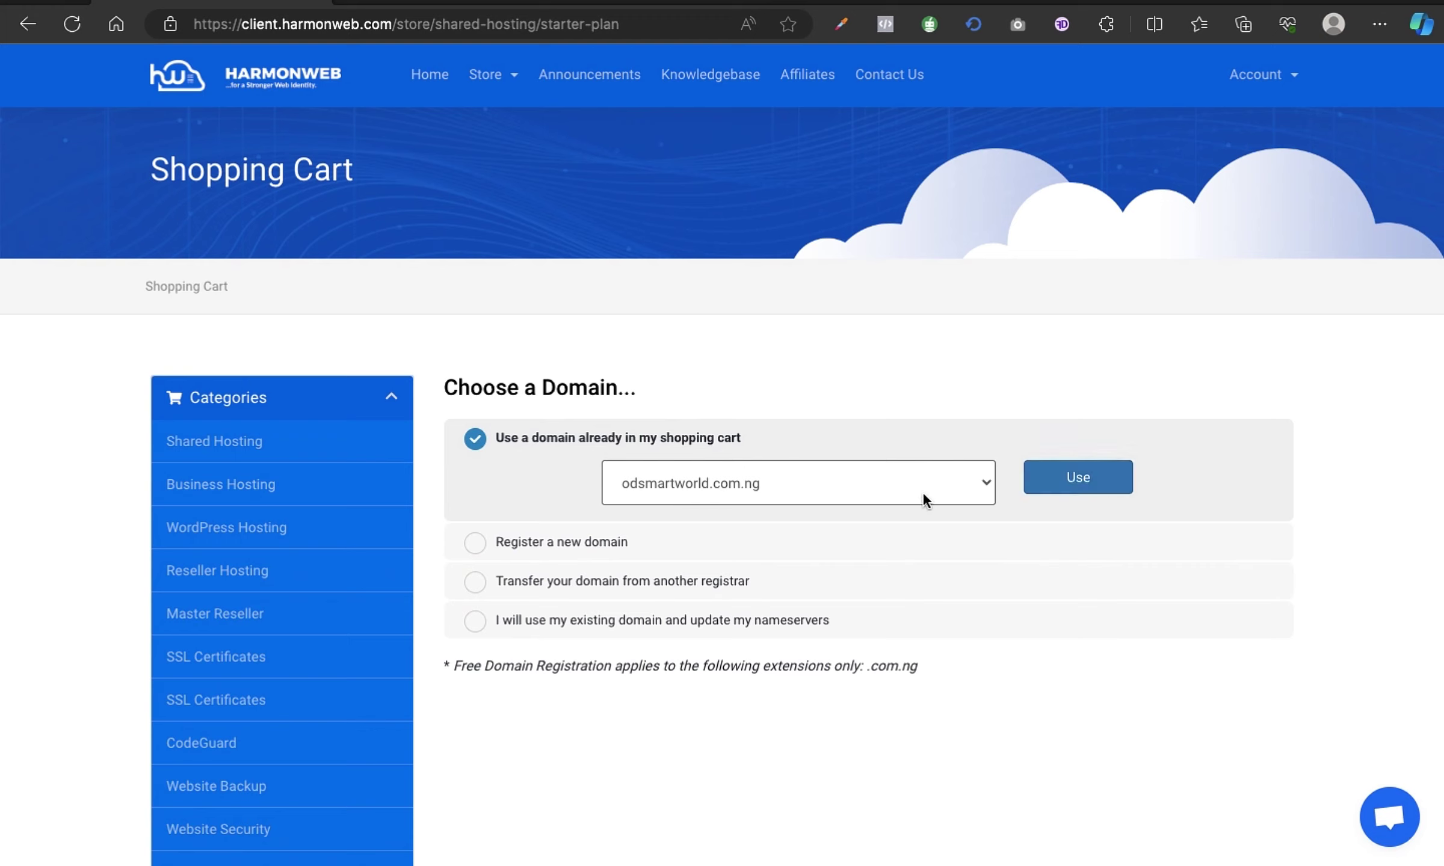
Confirm odsmartworld.com.ng as the domain for the Starter Plan.
{"action": "left_click", "coordinate": [1078, 479]}
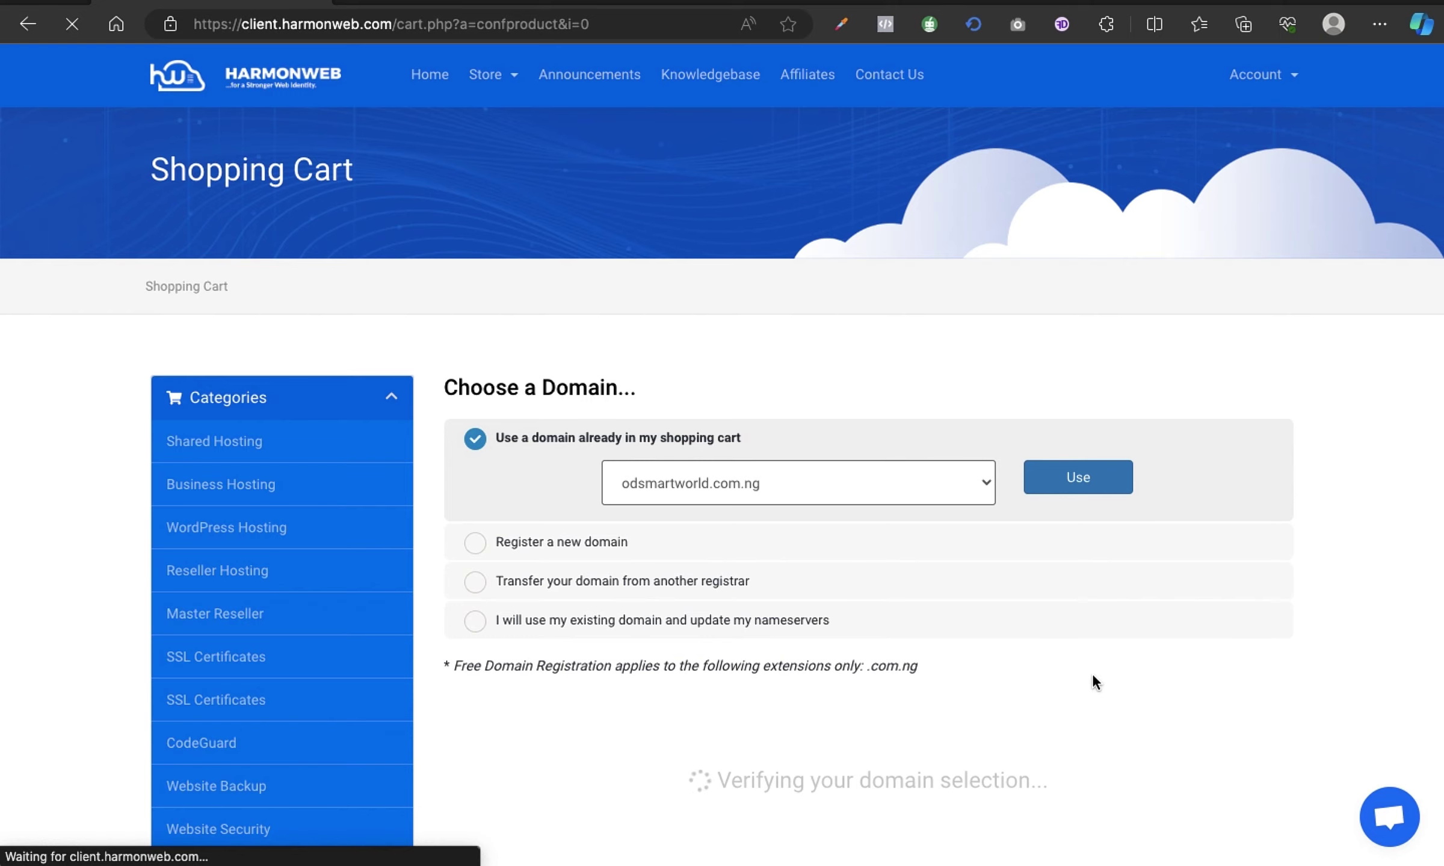
{"action": "scroll", "coordinate": [1091, 673], "scroll_direction": "down", "scroll_amount": 5}
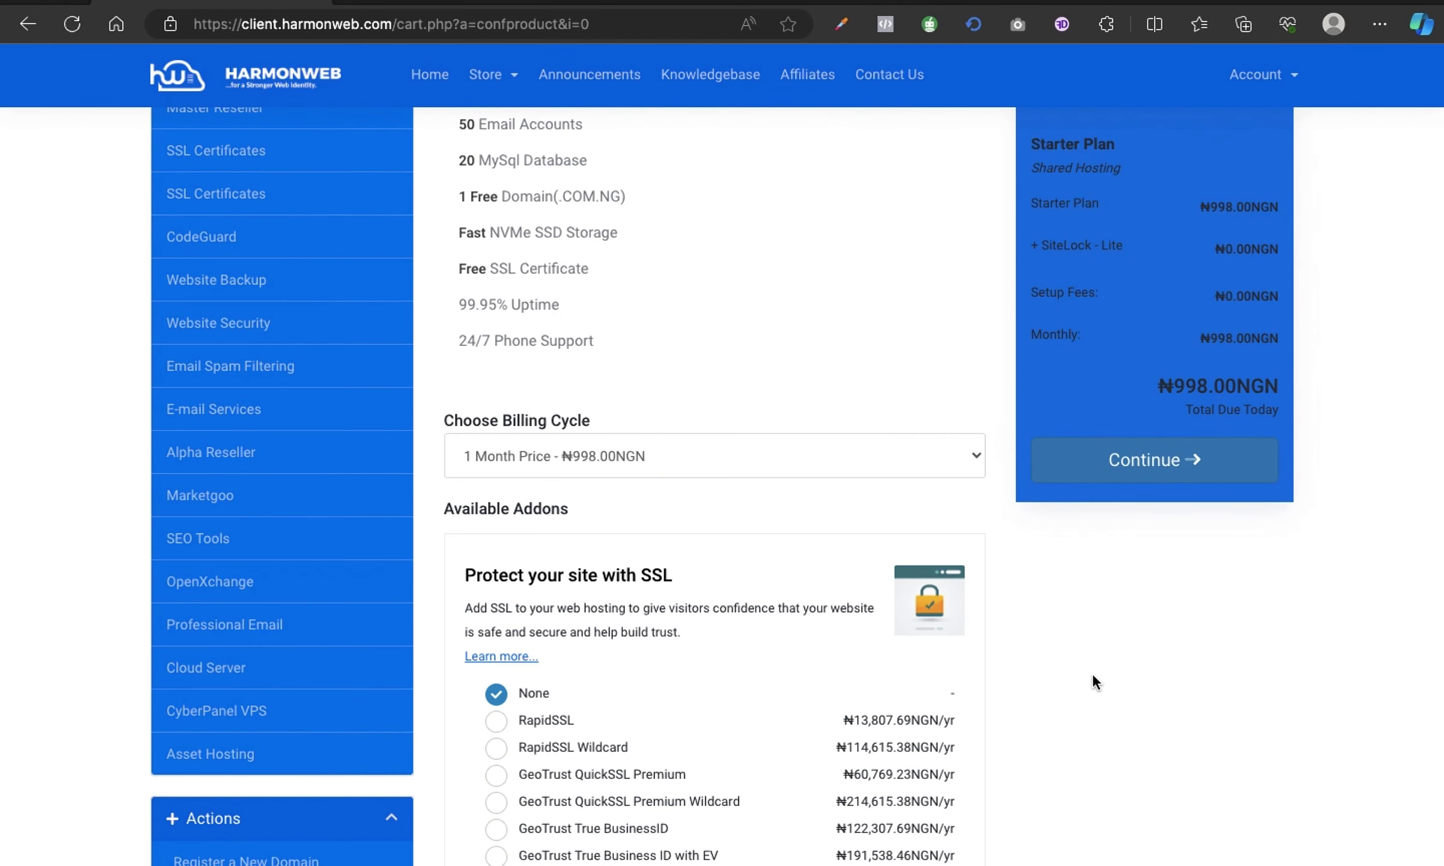
{"action": "scroll", "coordinate": [970, 320], "scroll_direction": "up", "scroll_amount": 3}
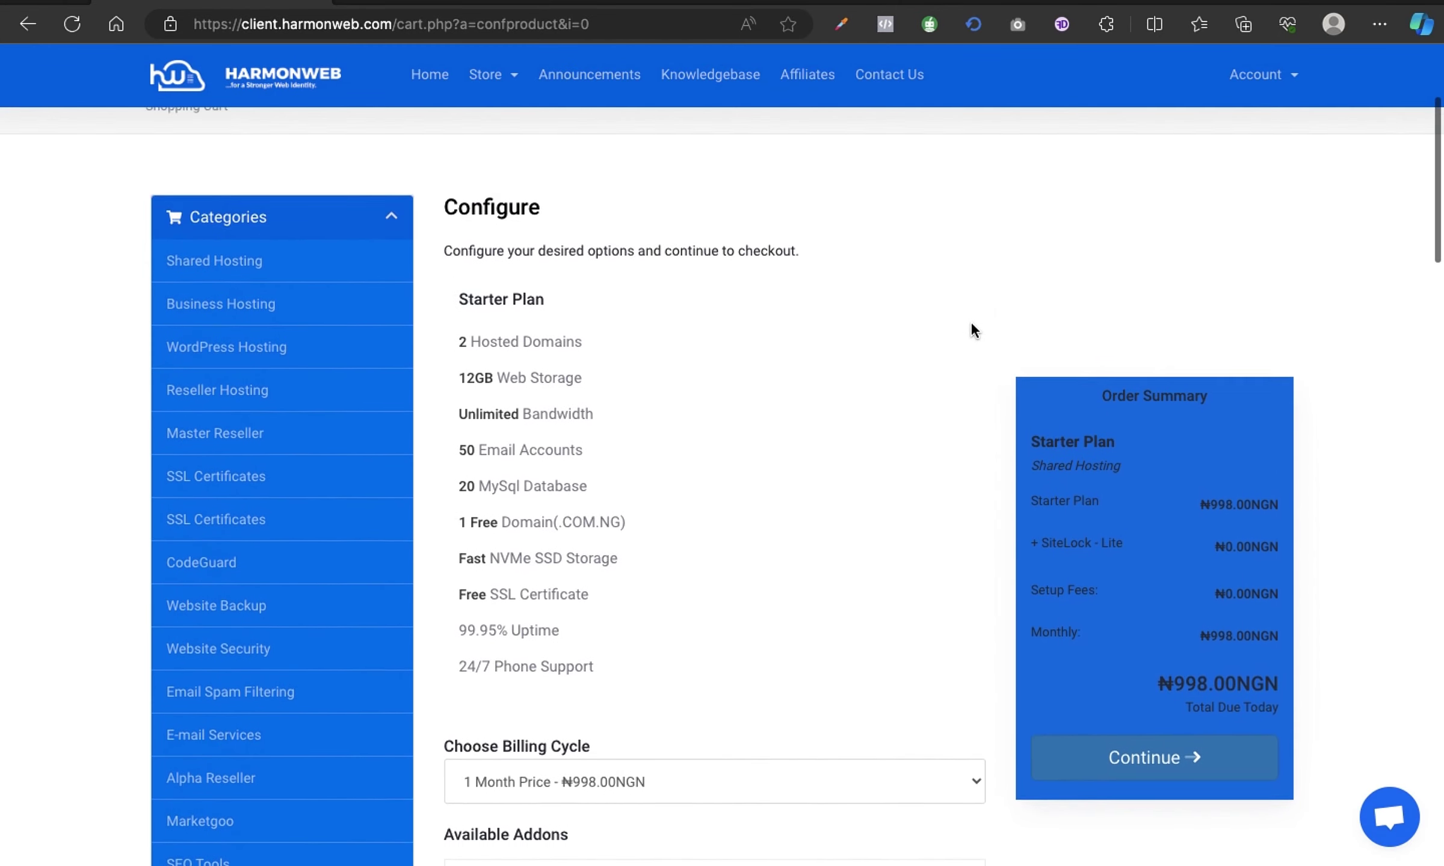
{"action": "scroll", "coordinate": [970, 330], "scroll_direction": "down", "scroll_amount": 2}
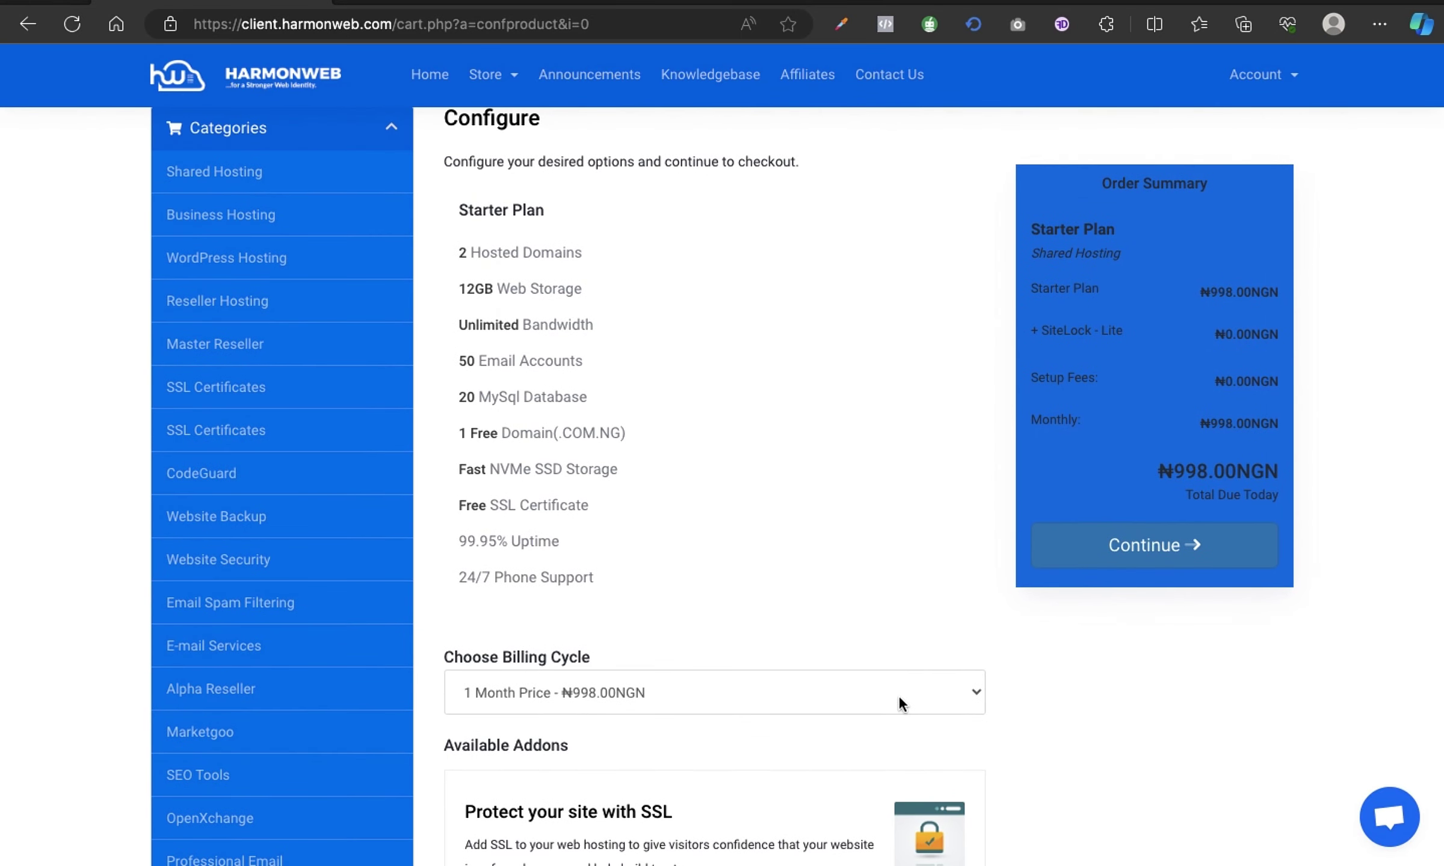
Keep the 1 Month ₦998.00NGN billing cycle for the Starter Plan.
{"action": "left_click", "coordinate": [856, 682]}
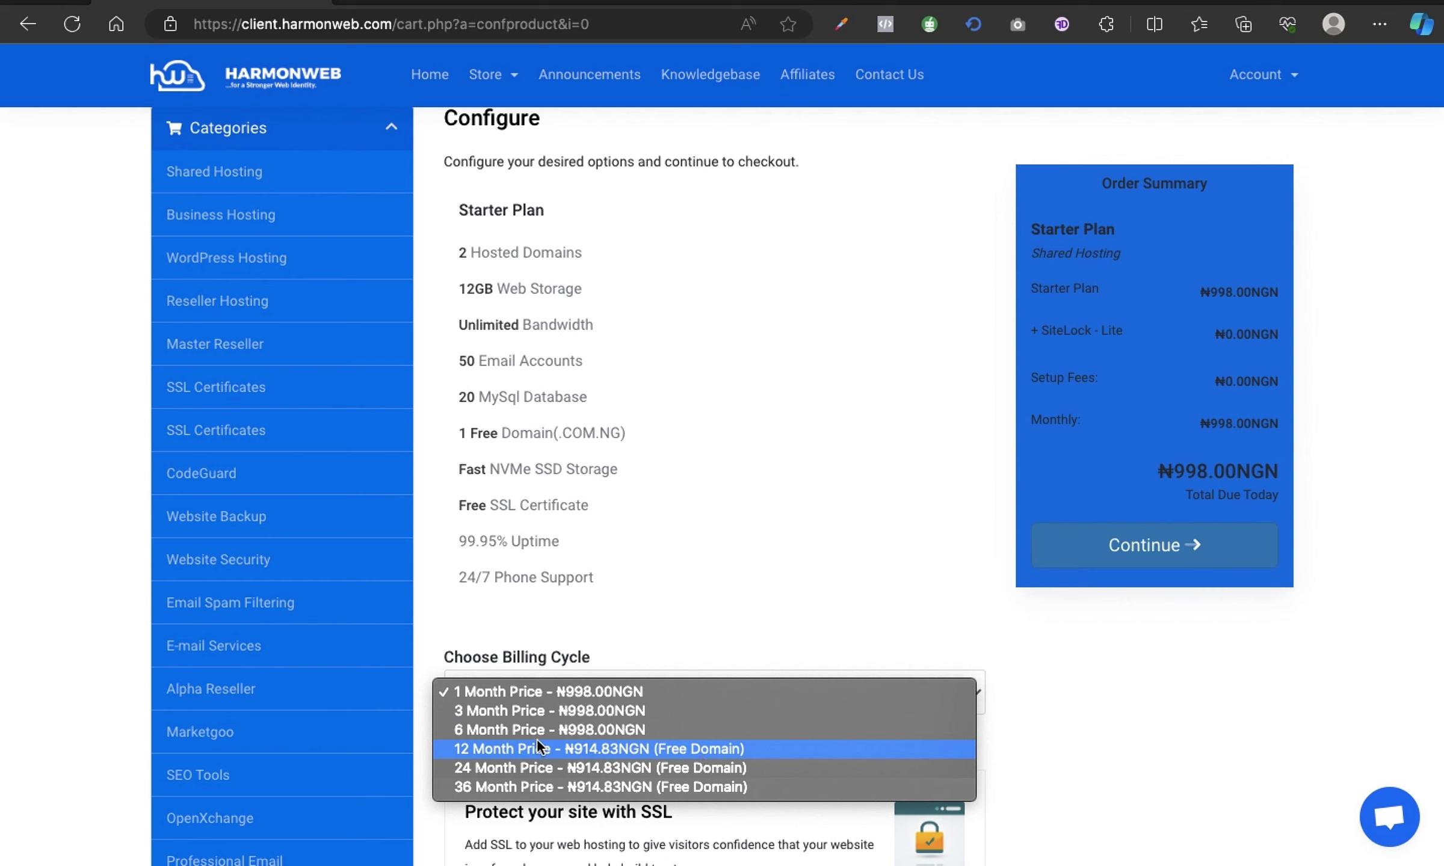
{"action": "left_click", "coordinate": [511, 692]}
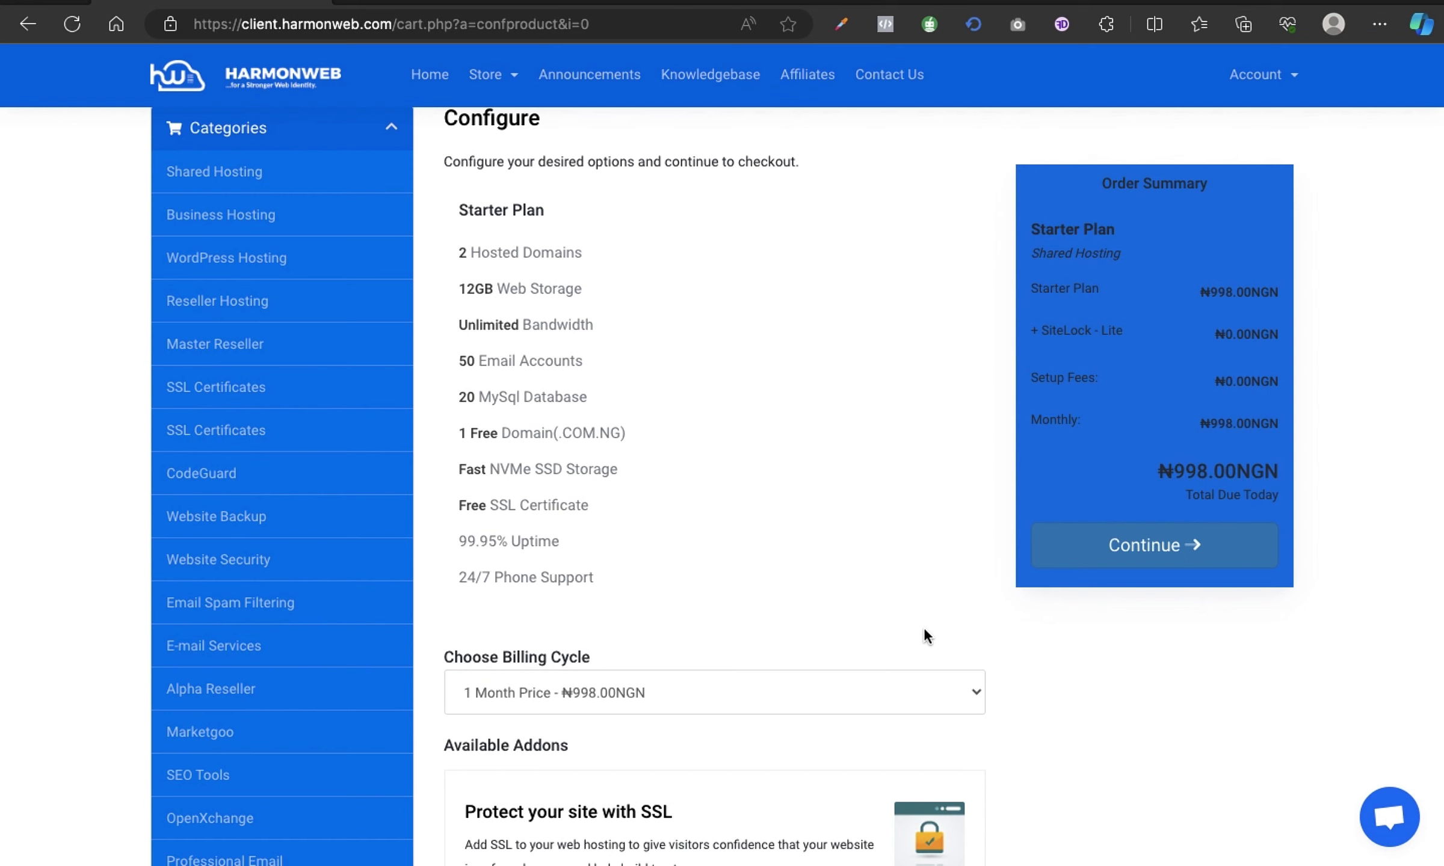
{"action": "scroll", "coordinate": [924, 627], "scroll_direction": "up", "scroll_amount": 1}
{"action": "scroll", "coordinate": [924, 627], "scroll_direction": "down", "scroll_amount": 1}
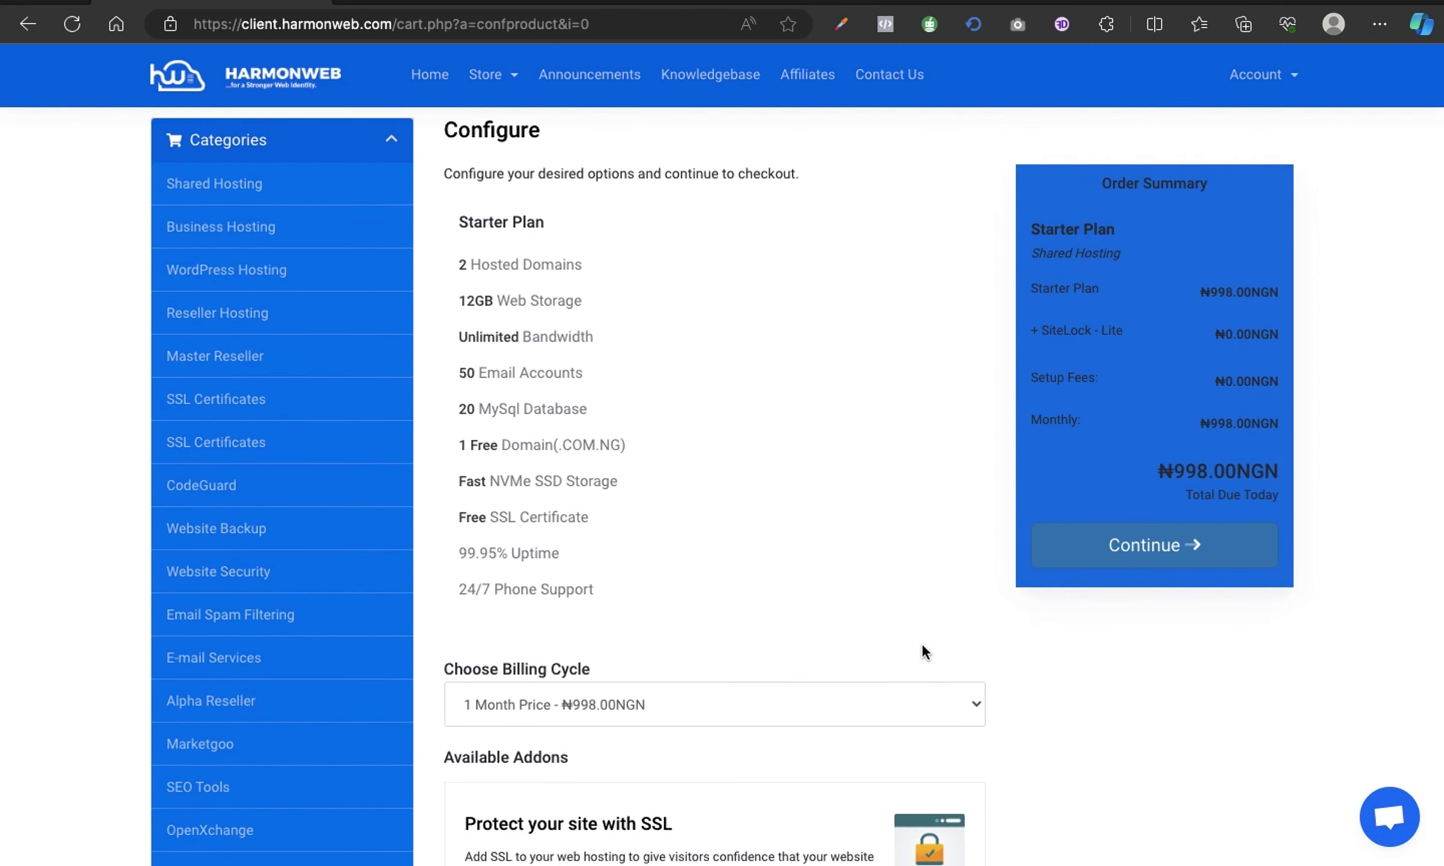
{"action": "scroll", "coordinate": [921, 643], "scroll_direction": "up", "scroll_amount": 1}
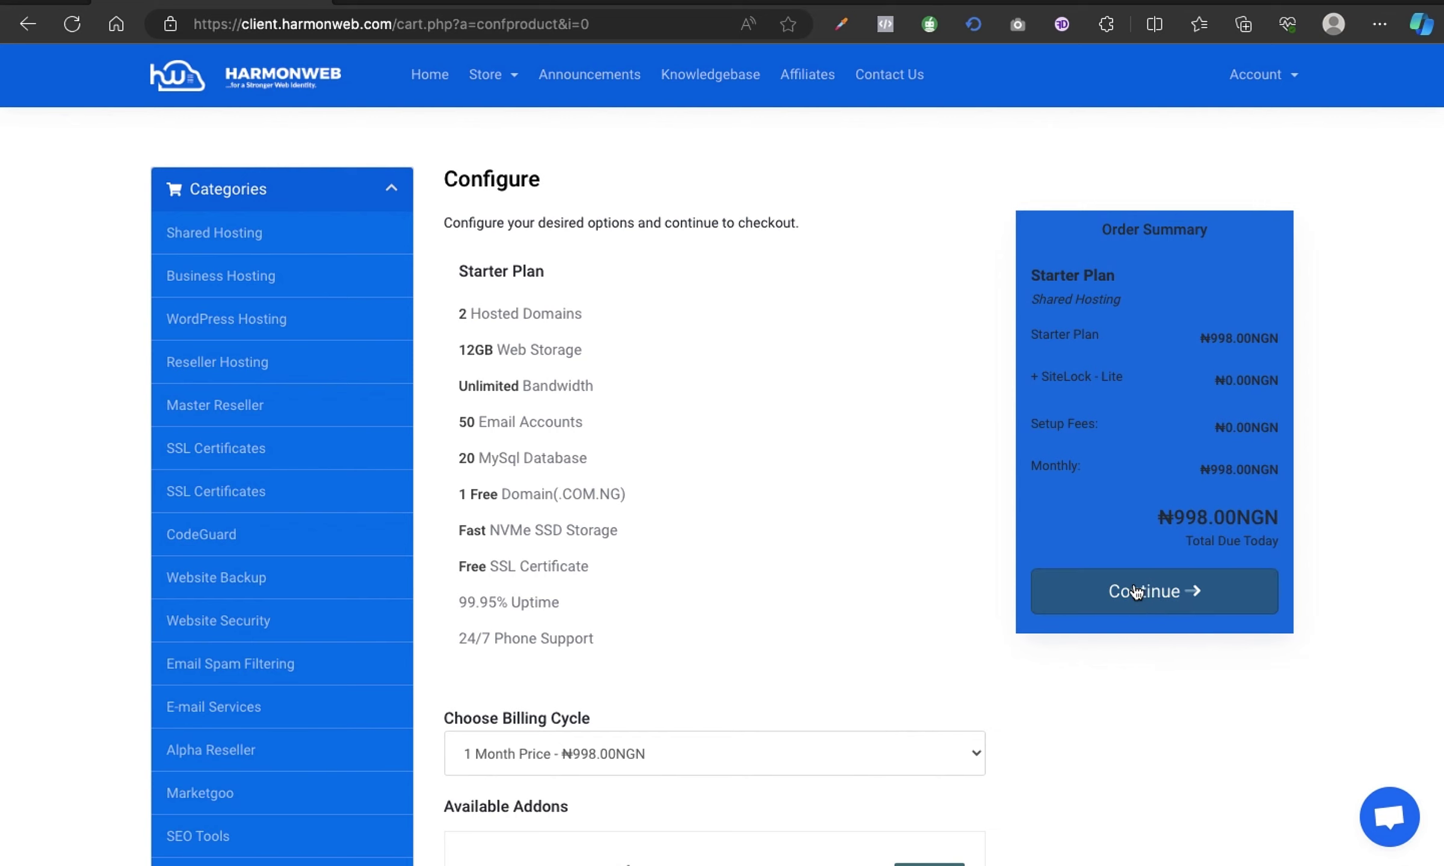
Add the Starter Plan to the cart, review the ₦2,298.00NGN total, and proceed to checkout.
{"action": "left_click", "coordinate": [1122, 609]}
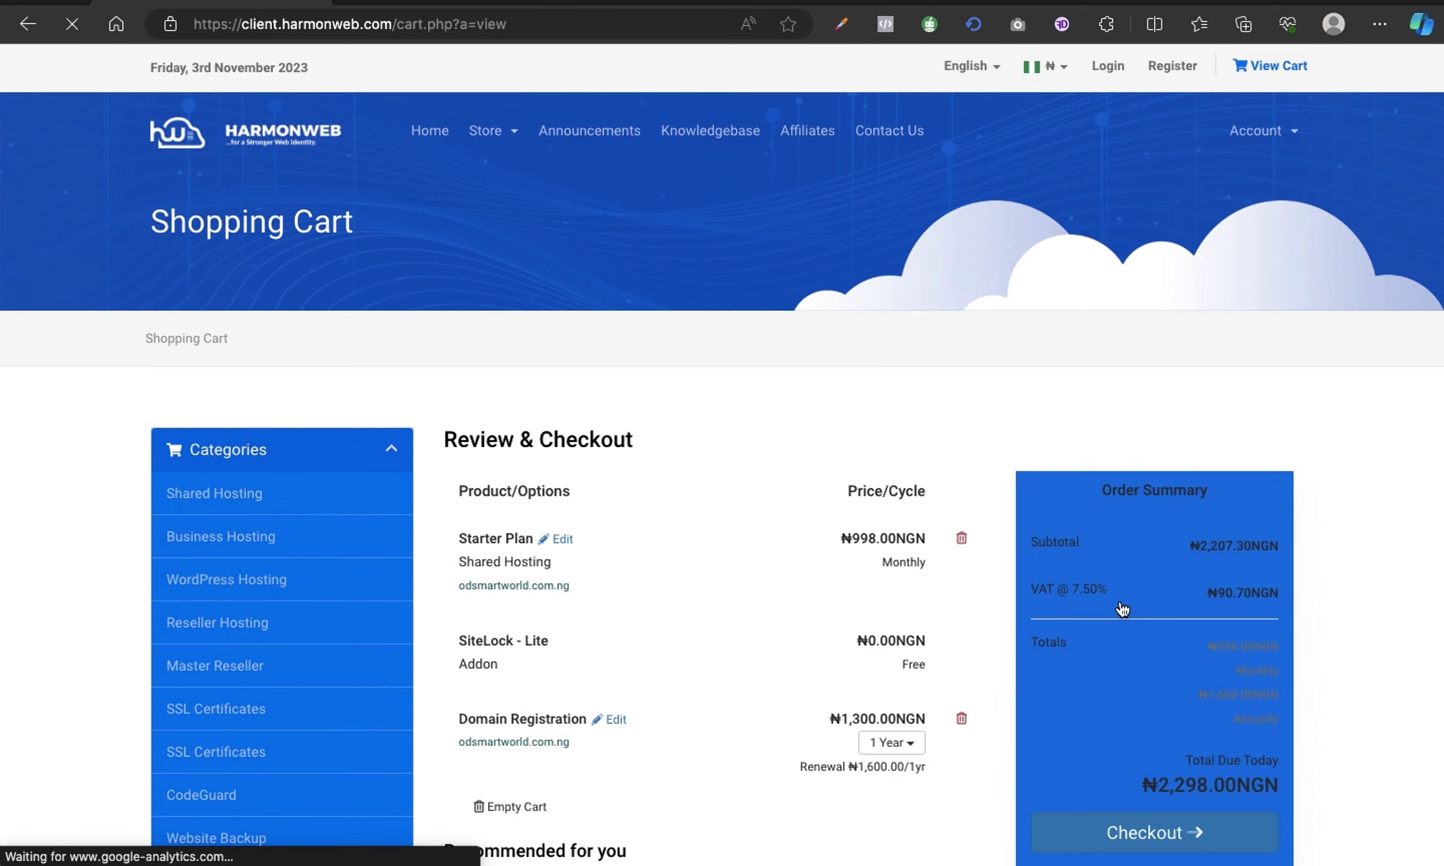
{"action": "scroll", "coordinate": [970, 427], "scroll_direction": "down", "scroll_amount": 3}
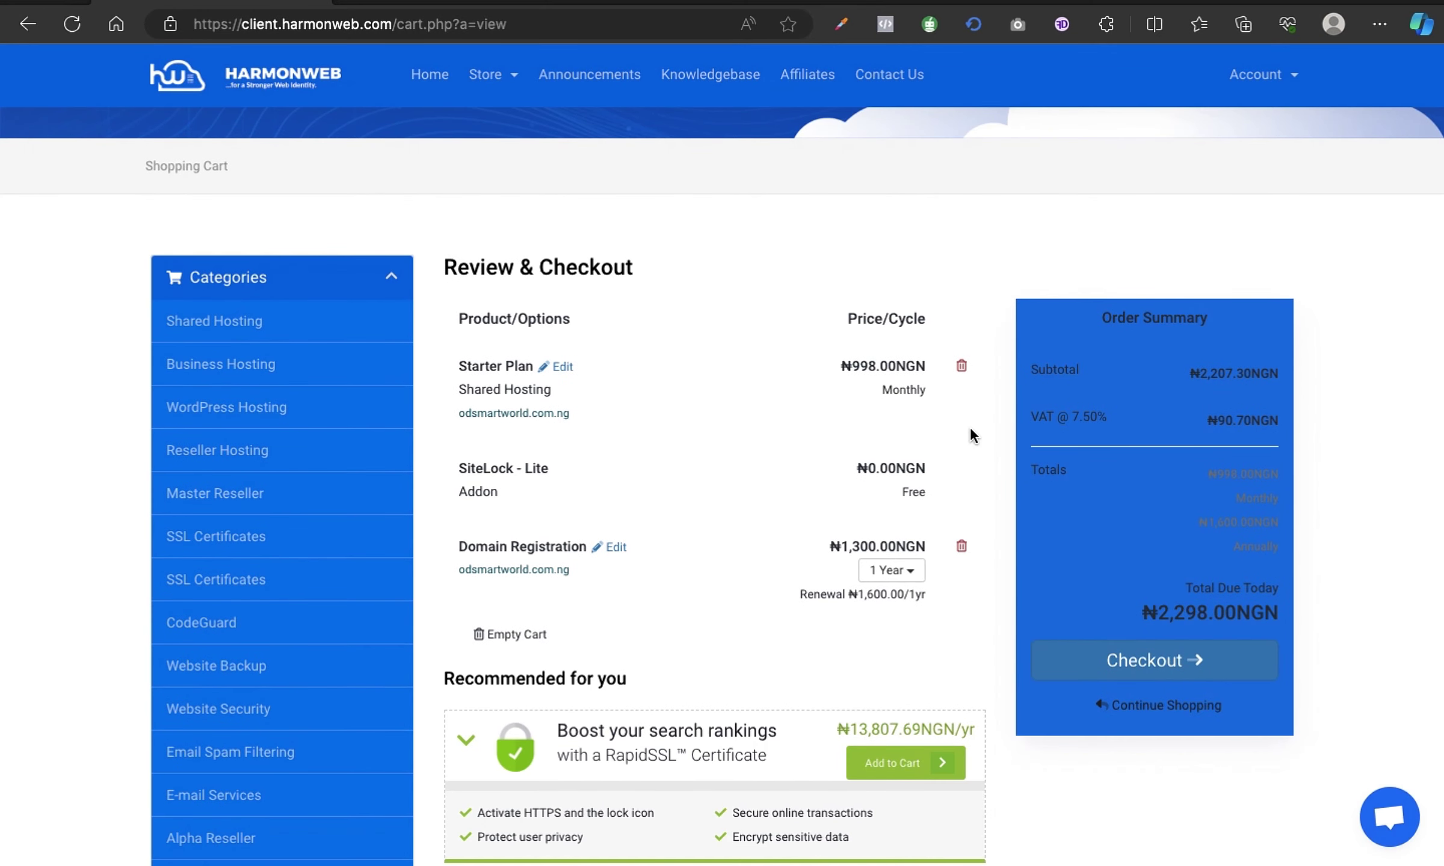
{"action": "scroll", "coordinate": [970, 429], "scroll_direction": "down", "scroll_amount": 1}
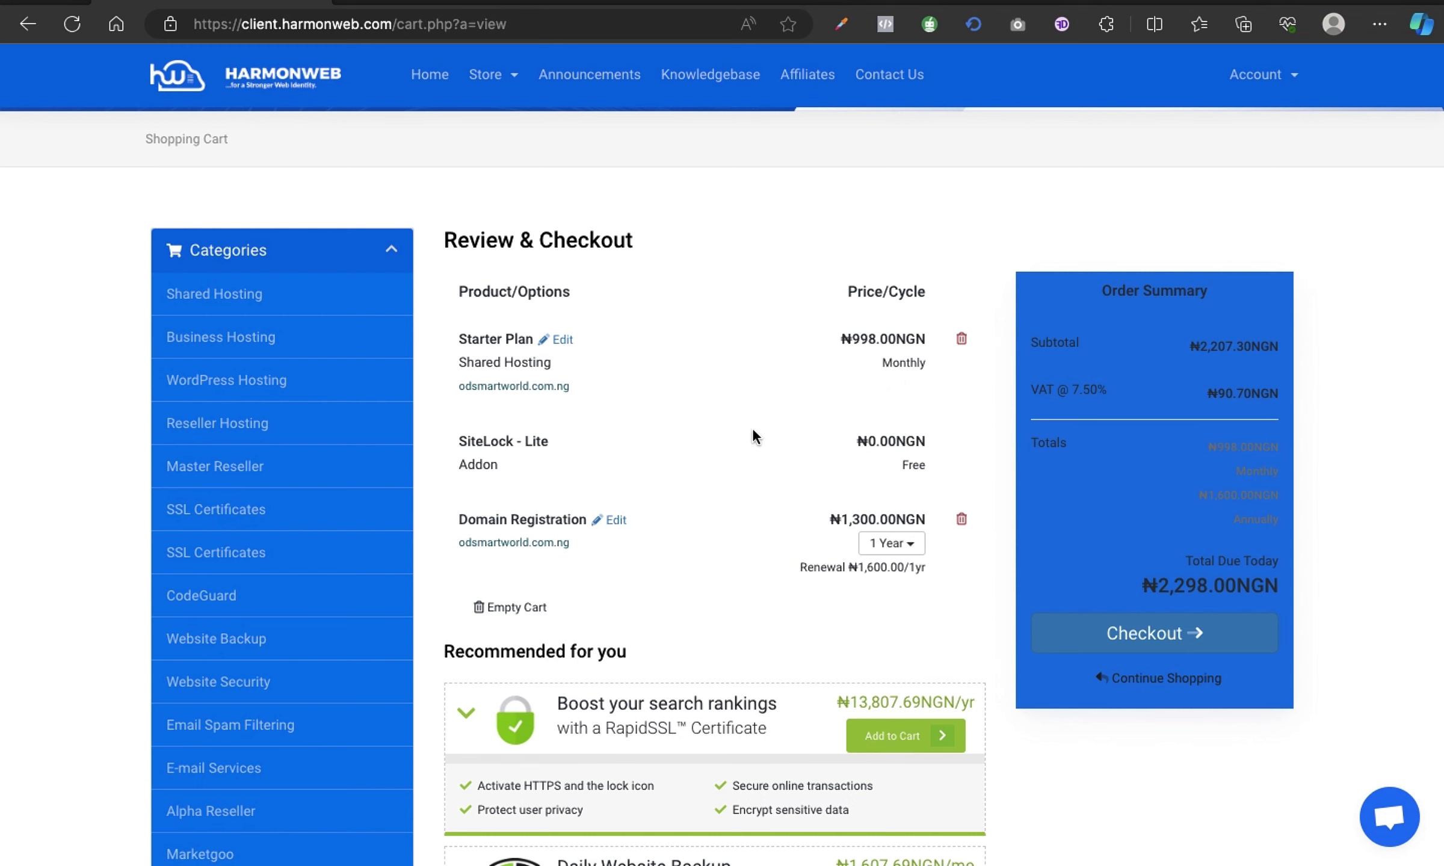
{"action": "scroll", "coordinate": [692, 442], "scroll_direction": "down", "scroll_amount": 1}
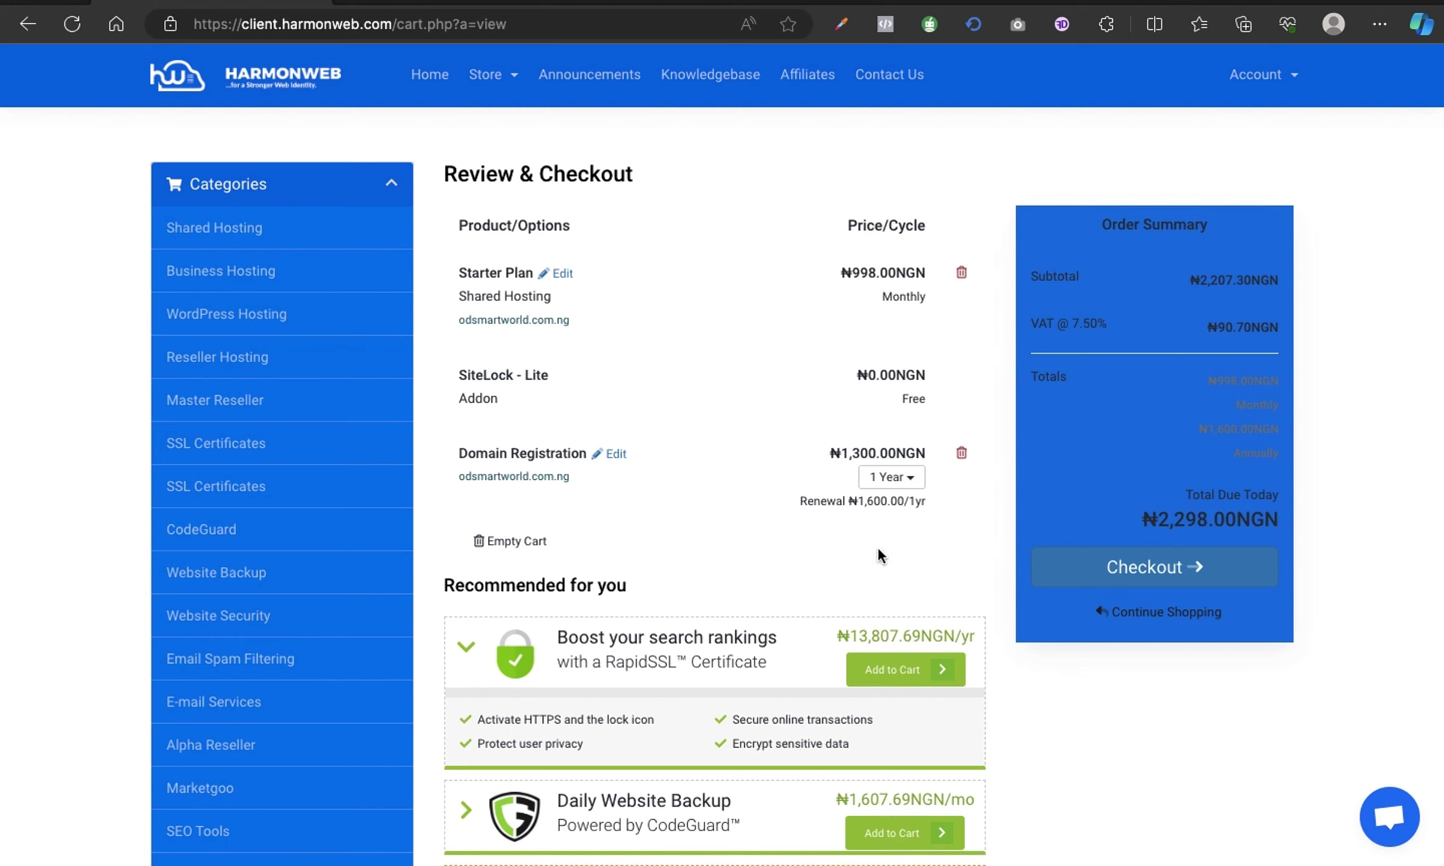
{"action": "scroll", "coordinate": [913, 564], "scroll_direction": "up", "scroll_amount": 1}
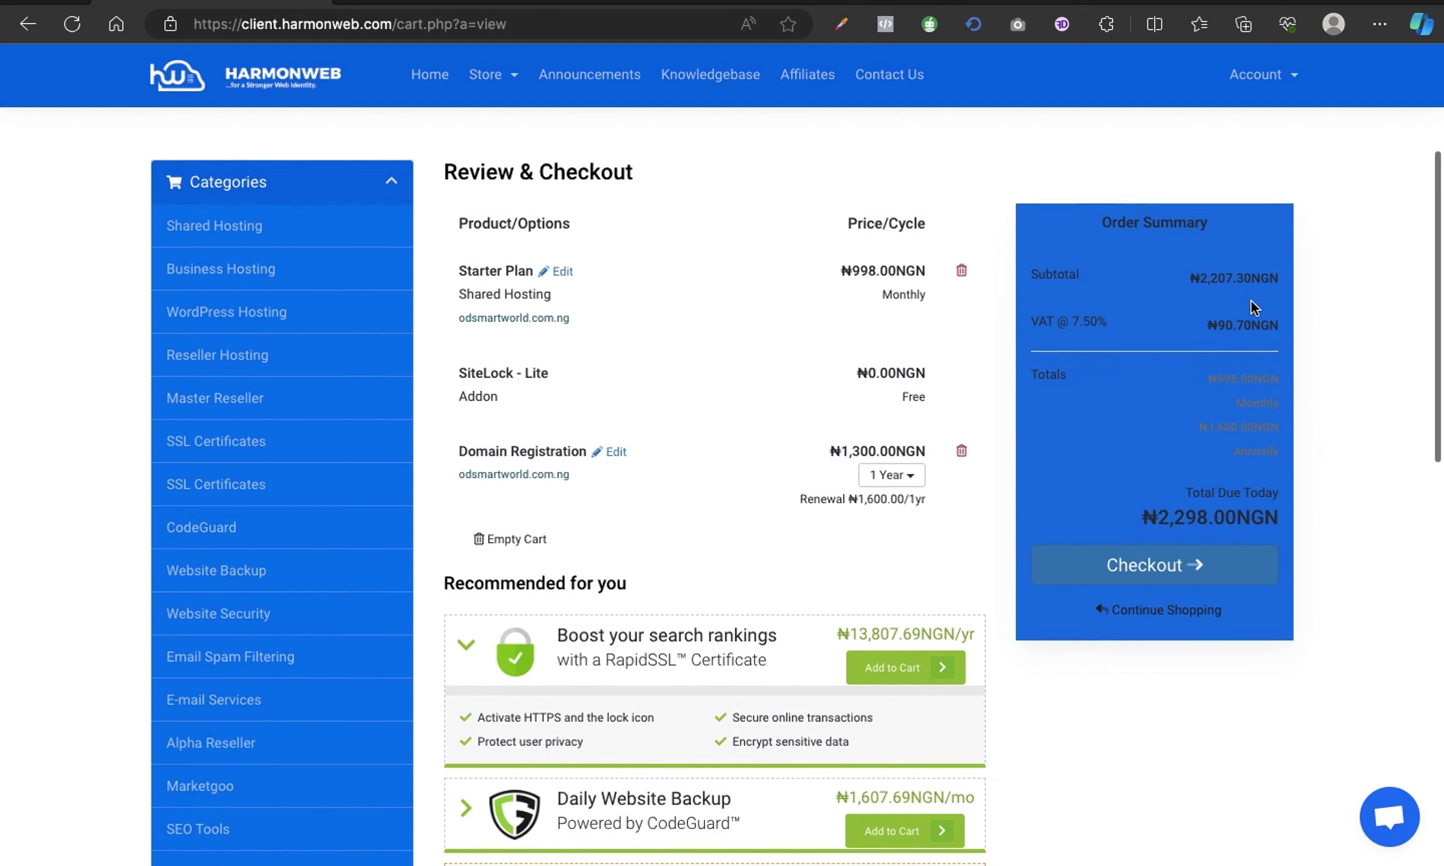
{"action": "scroll", "coordinate": [1251, 303], "scroll_direction": "down", "scroll_amount": 2}
{"action": "scroll", "coordinate": [958, 490], "scroll_direction": "down", "scroll_amount": 10}
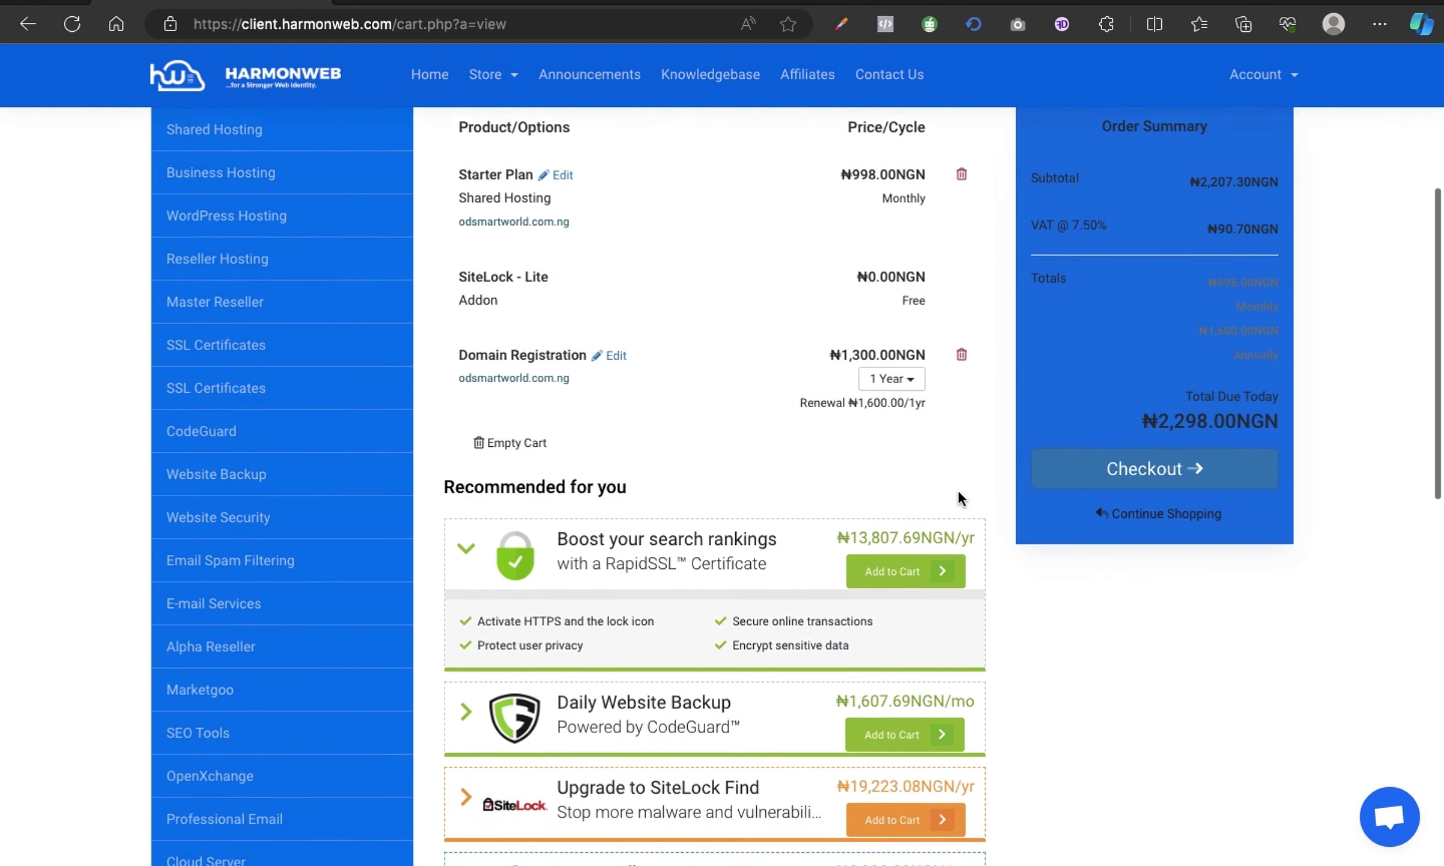
{"action": "scroll", "coordinate": [957, 499], "scroll_direction": "up", "scroll_amount": 5}
{"action": "scroll", "coordinate": [961, 499], "scroll_direction": "up", "scroll_amount": 8}
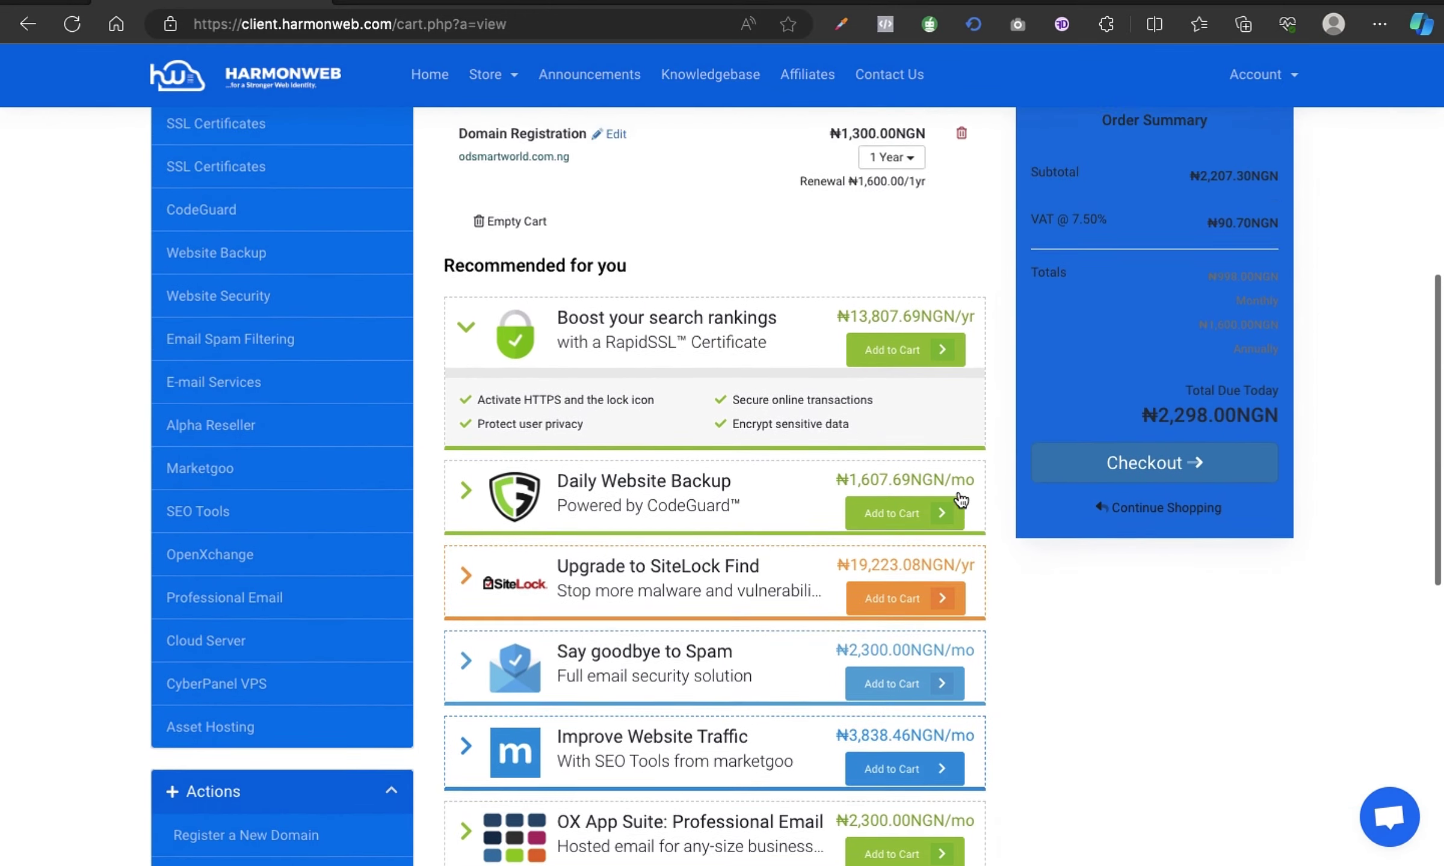
{"action": "scroll", "coordinate": [961, 499], "scroll_direction": "down", "scroll_amount": 1}
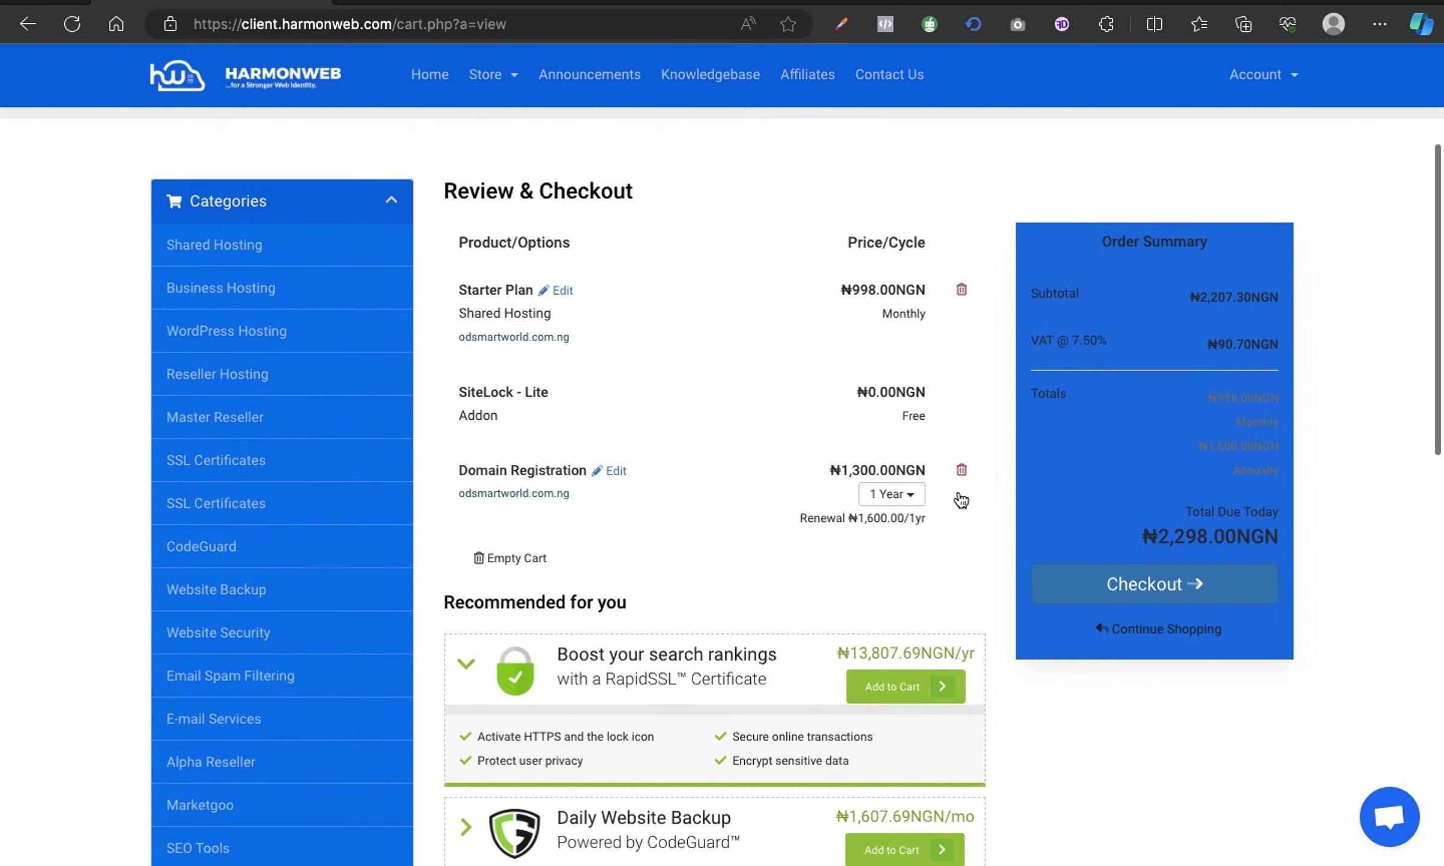
{"action": "left_click", "coordinate": [1172, 582]}
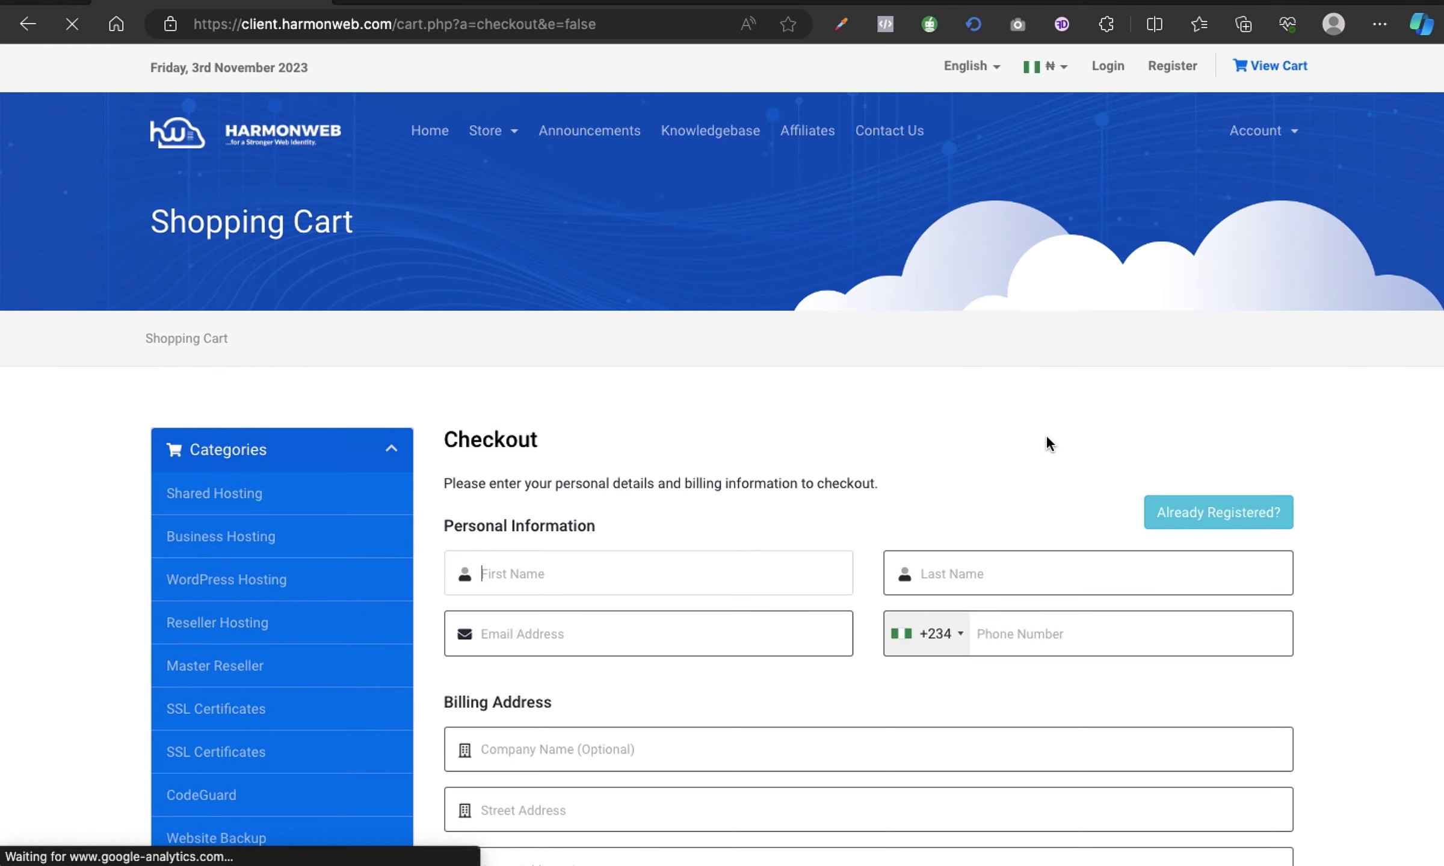
Begin the checkout form by entering the customer's first name.
{"action": "scroll", "coordinate": [1045, 435], "scroll_direction": "down", "scroll_amount": 3}
{"action": "scroll", "coordinate": [1047, 437], "scroll_direction": "down", "scroll_amount": 1}
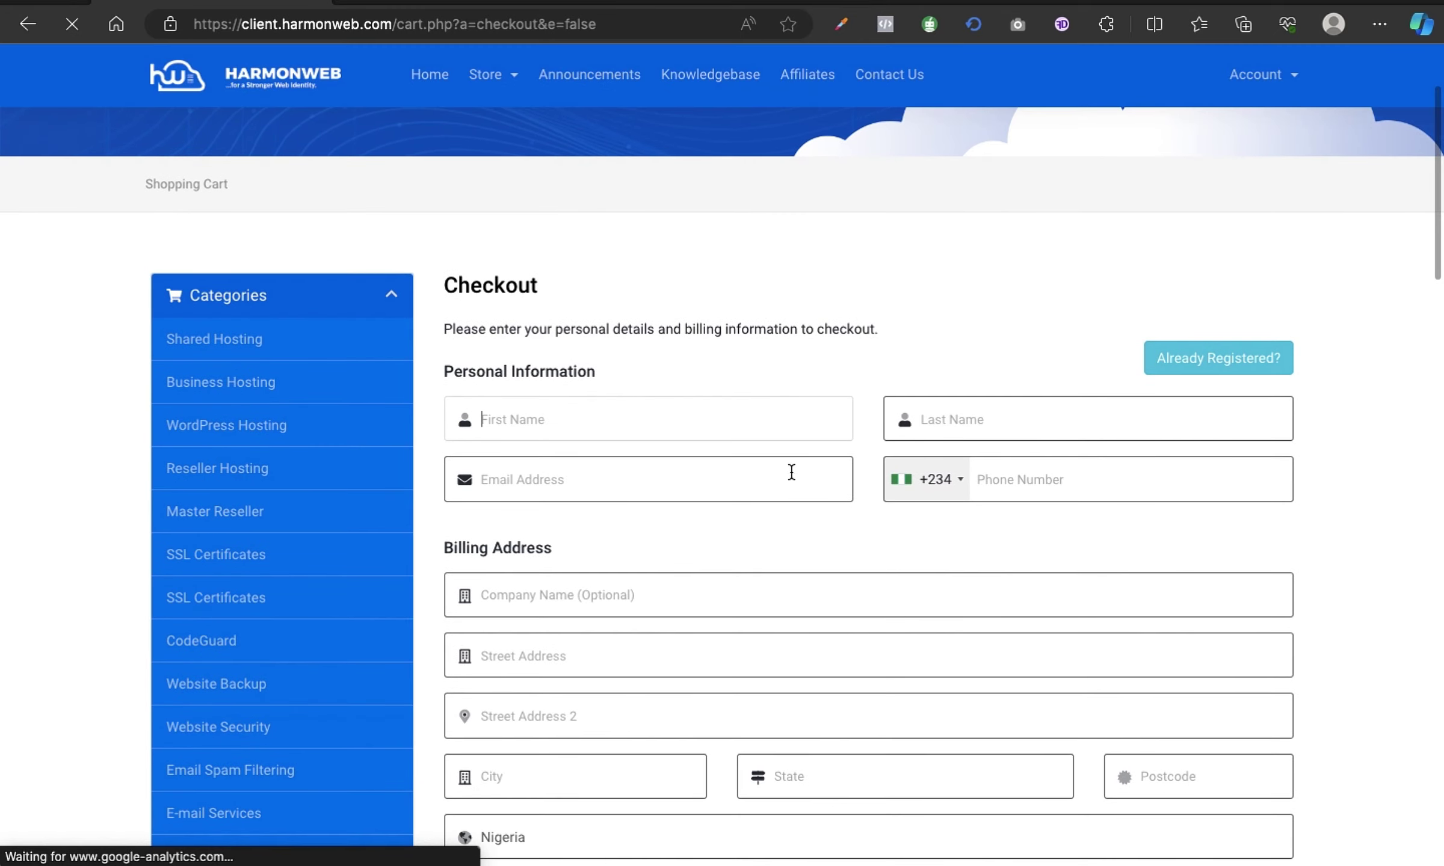
{"action": "left_click", "coordinate": [739, 419]}
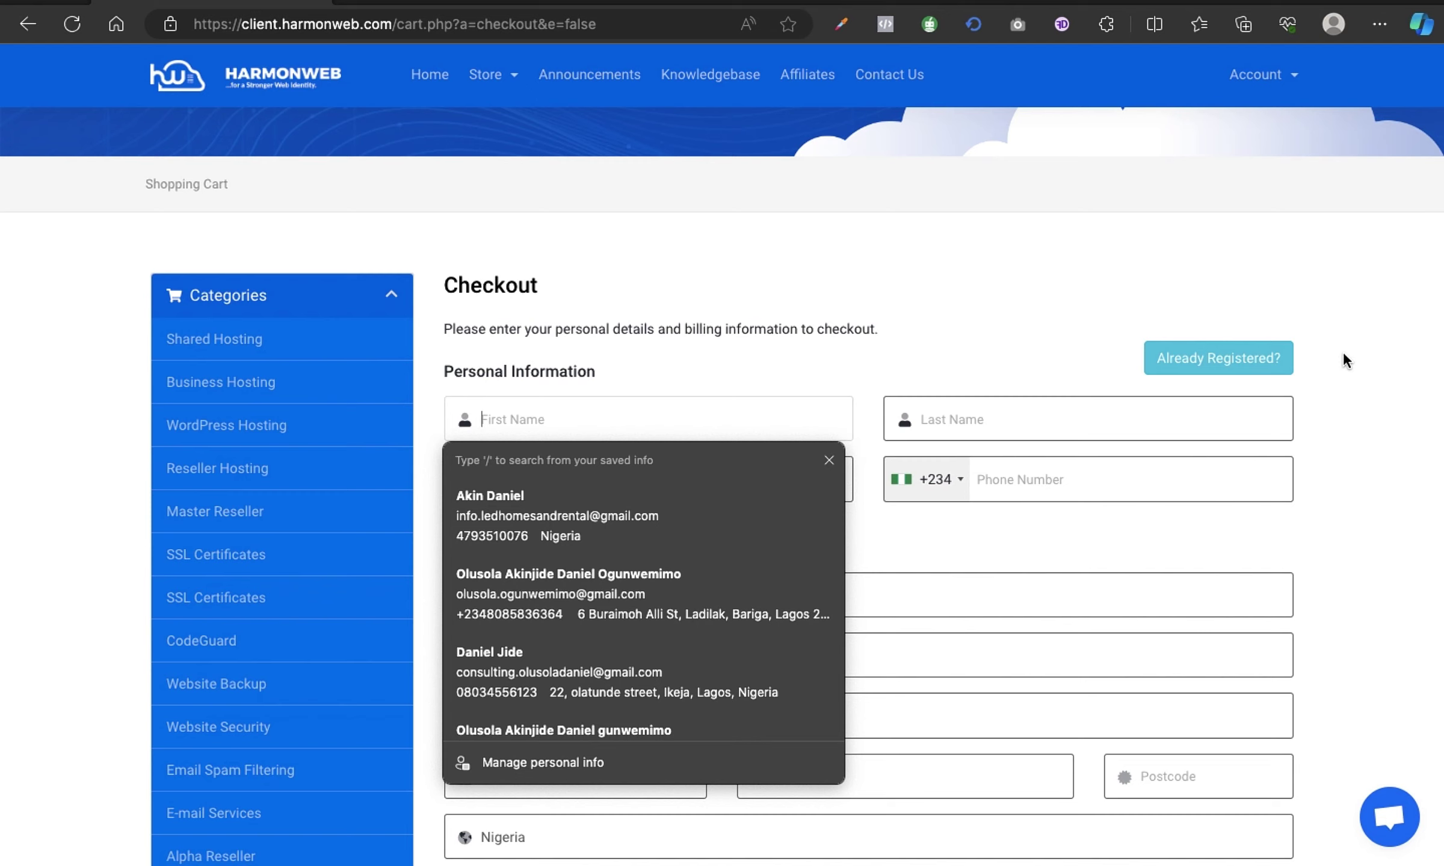
{"action": "left_click", "coordinate": [1350, 367]}
{"action": "left_click", "coordinate": [606, 411]}
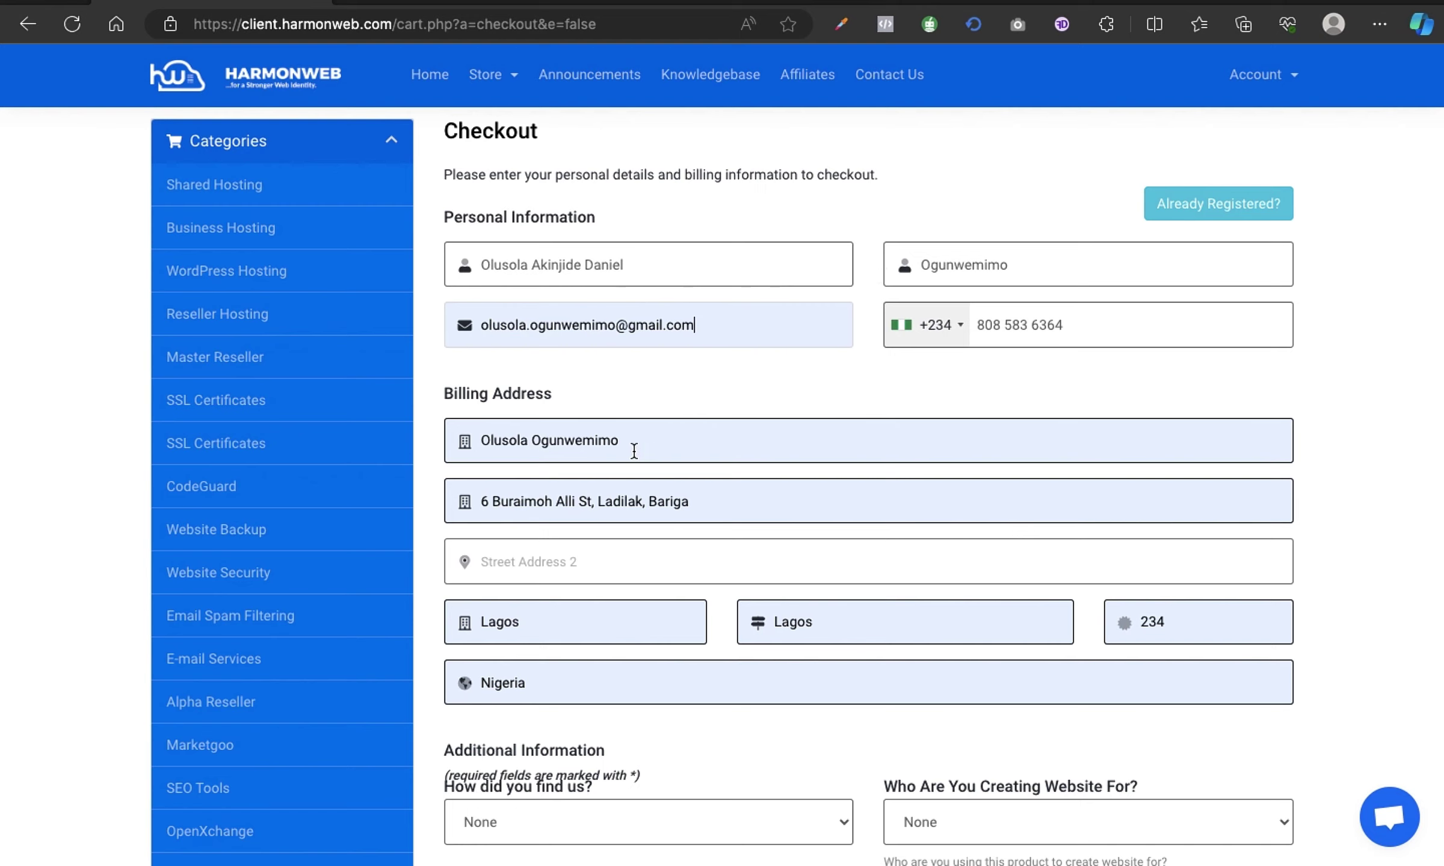
Answer No to the 'Are You A Developer?' question.
{"action": "scroll", "coordinate": [799, 461], "scroll_direction": "down", "scroll_amount": 1}
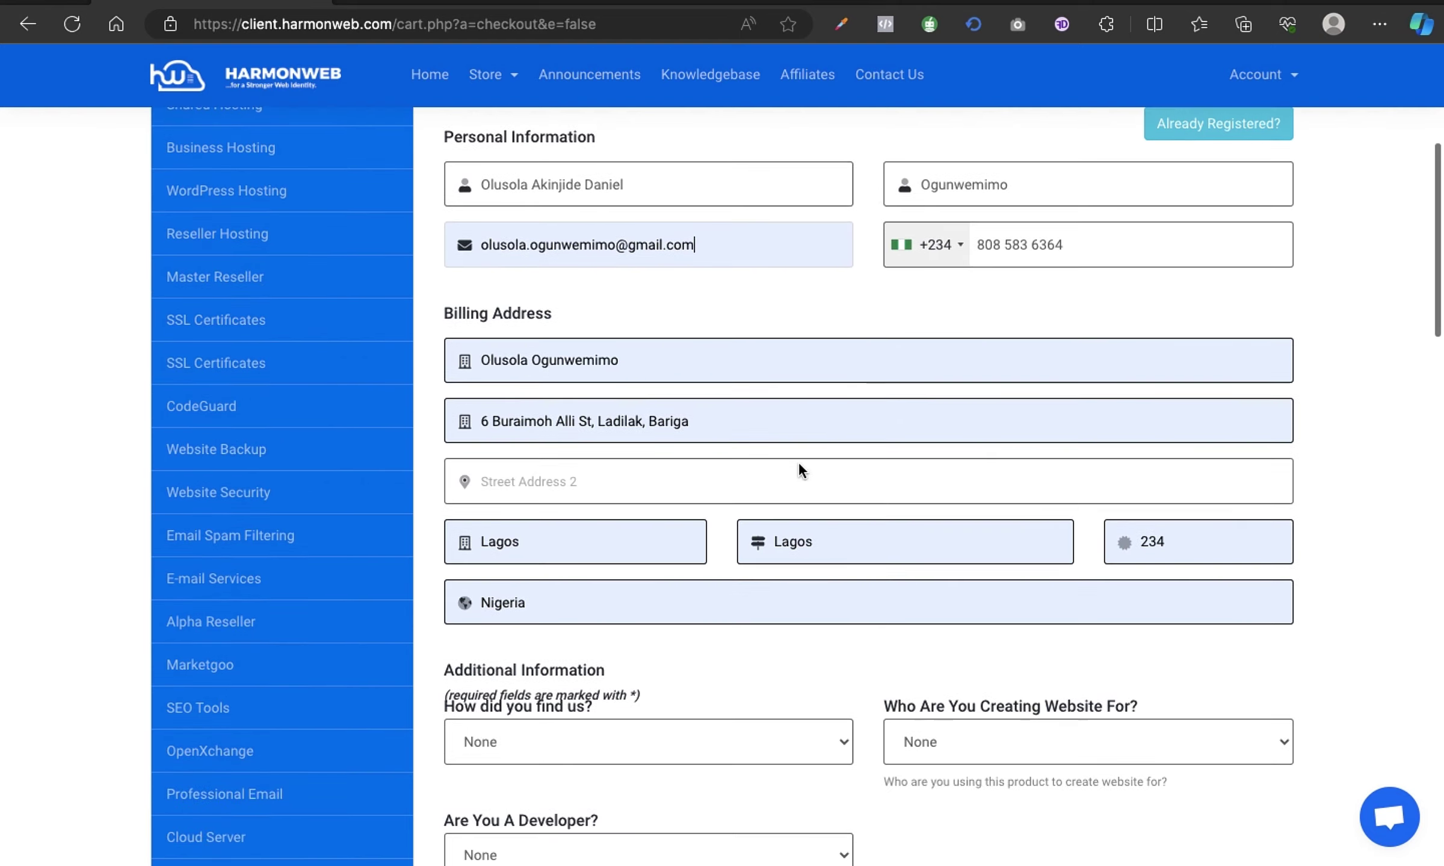
{"action": "scroll", "coordinate": [863, 539], "scroll_direction": "down", "scroll_amount": 3}
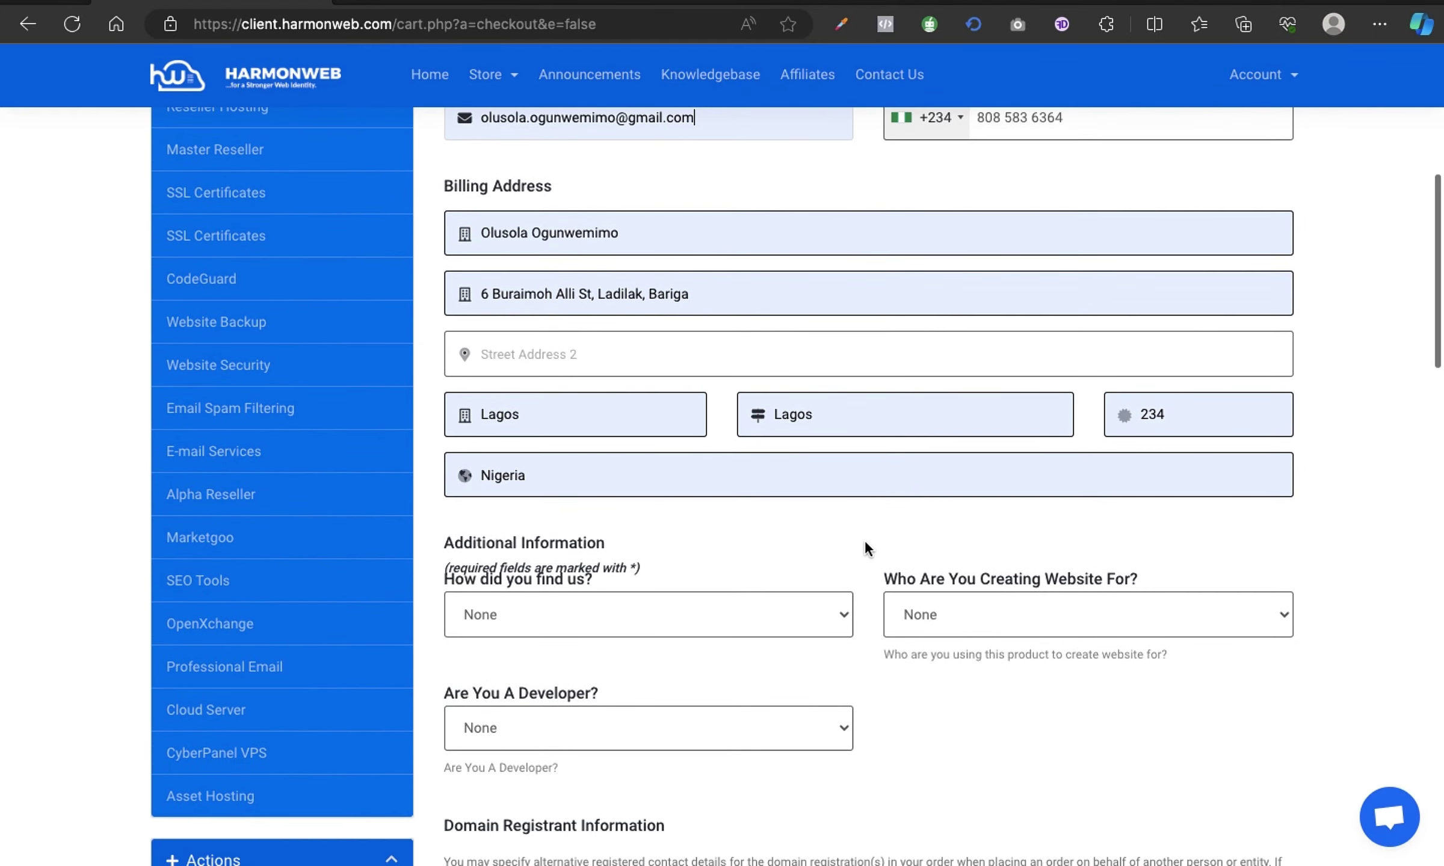
{"action": "scroll", "coordinate": [864, 539], "scroll_direction": "down", "scroll_amount": 2}
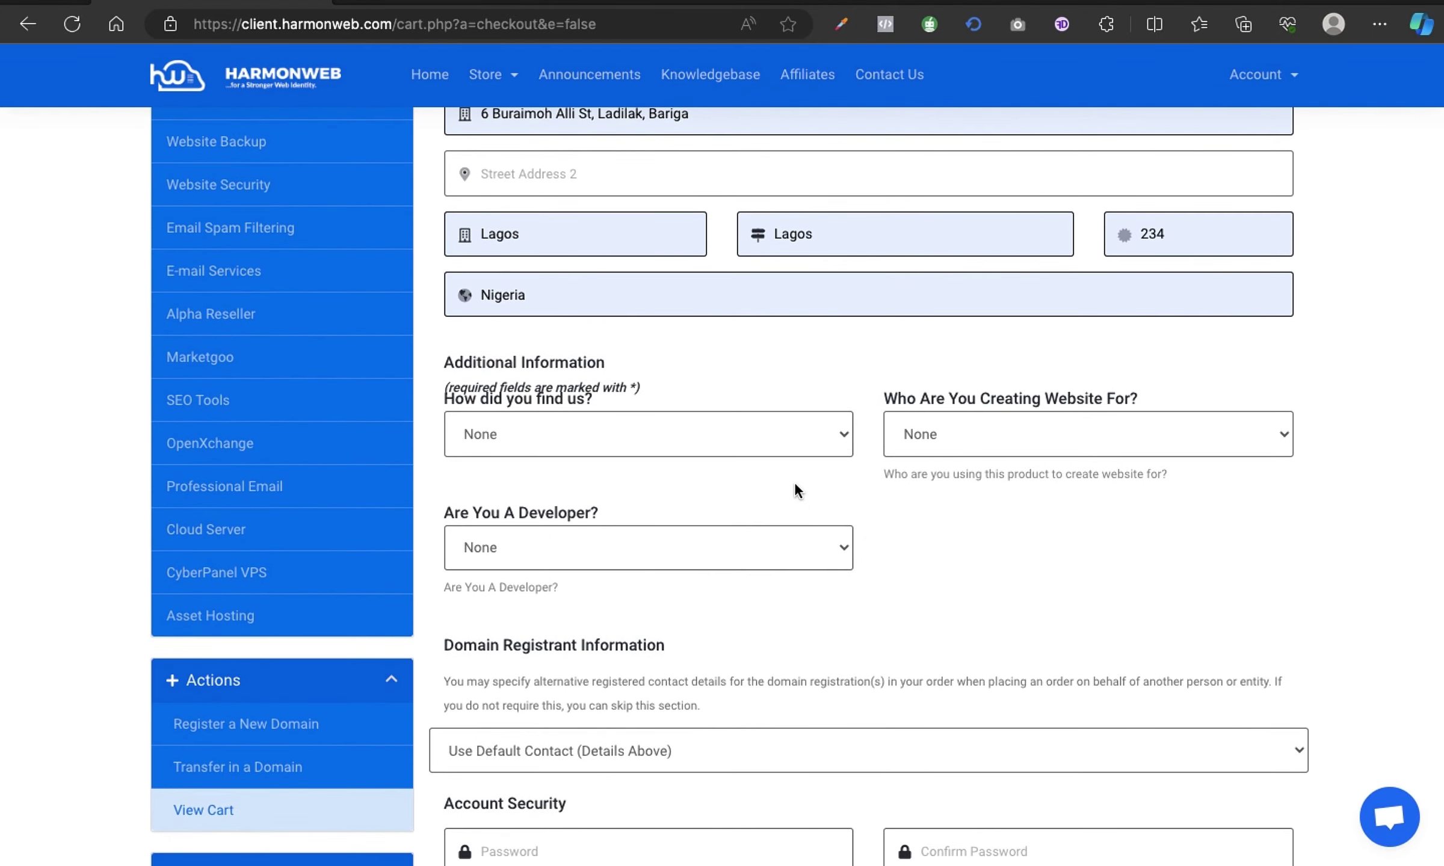
{"action": "scroll", "coordinate": [1010, 534], "scroll_direction": "down", "scroll_amount": 2}
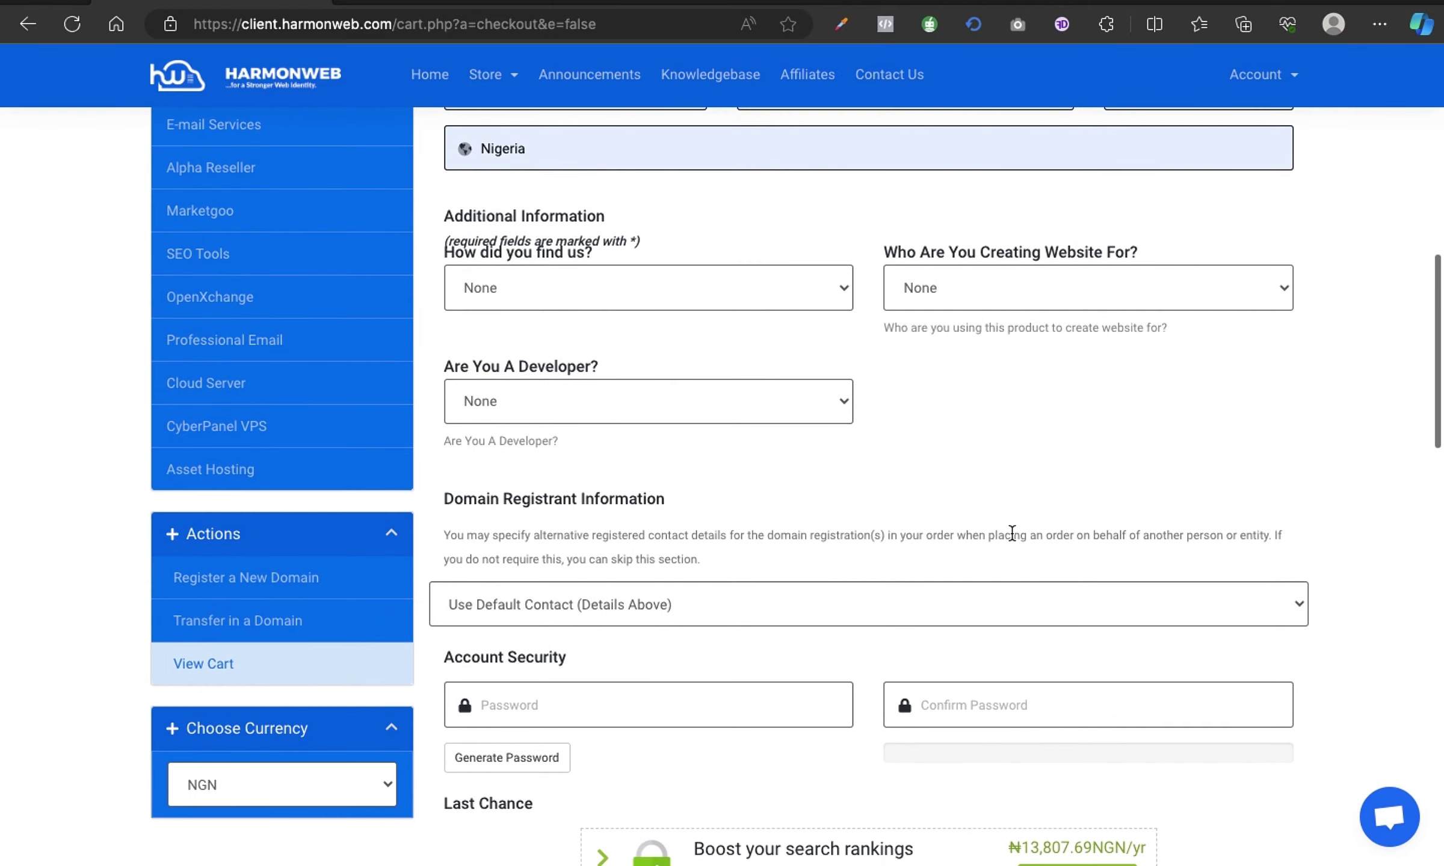
{"action": "scroll", "coordinate": [1011, 533], "scroll_direction": "down", "scroll_amount": 2}
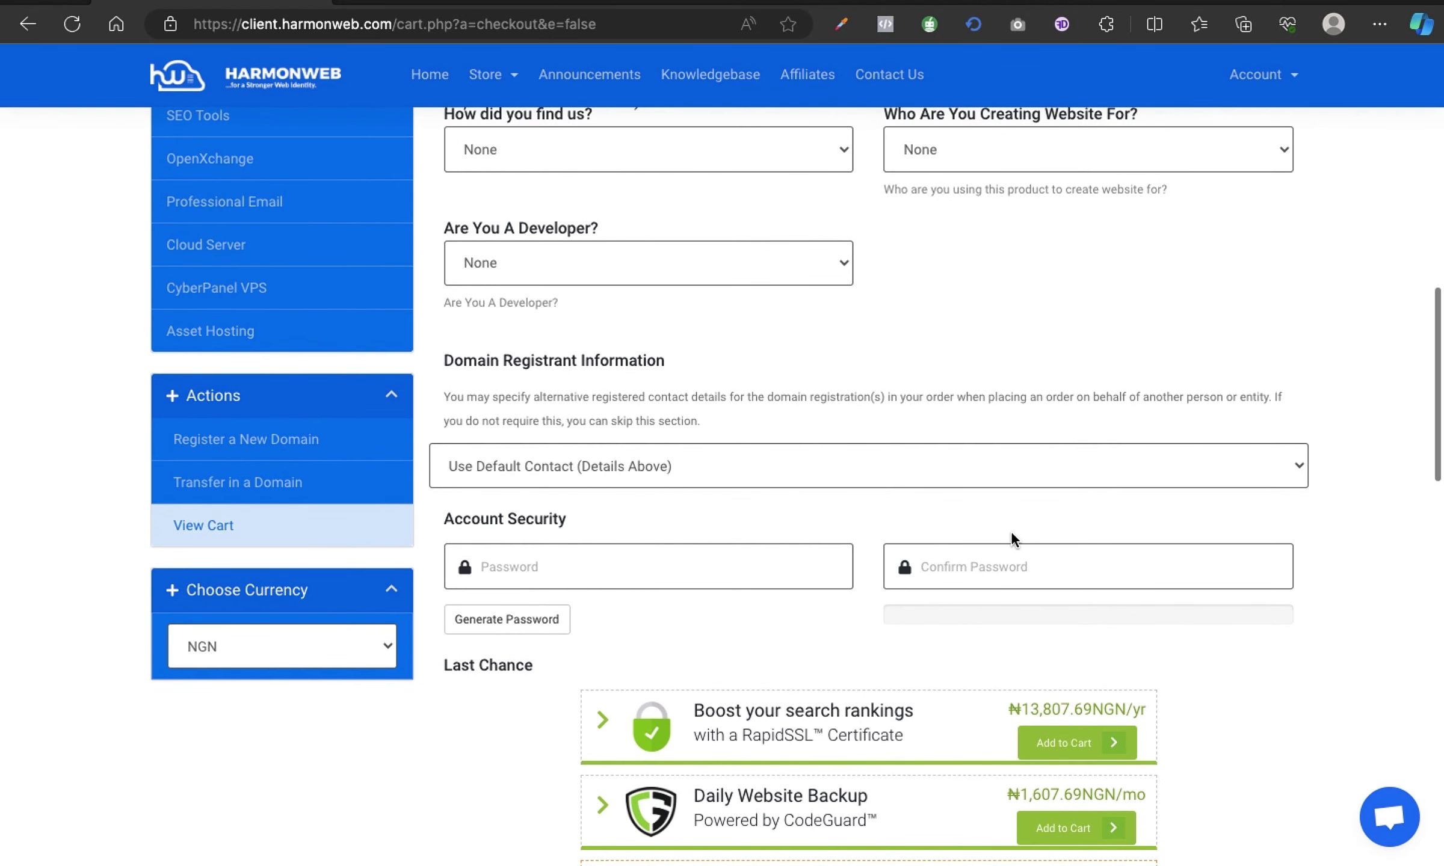
{"action": "scroll", "coordinate": [1011, 534], "scroll_direction": "up", "scroll_amount": 2}
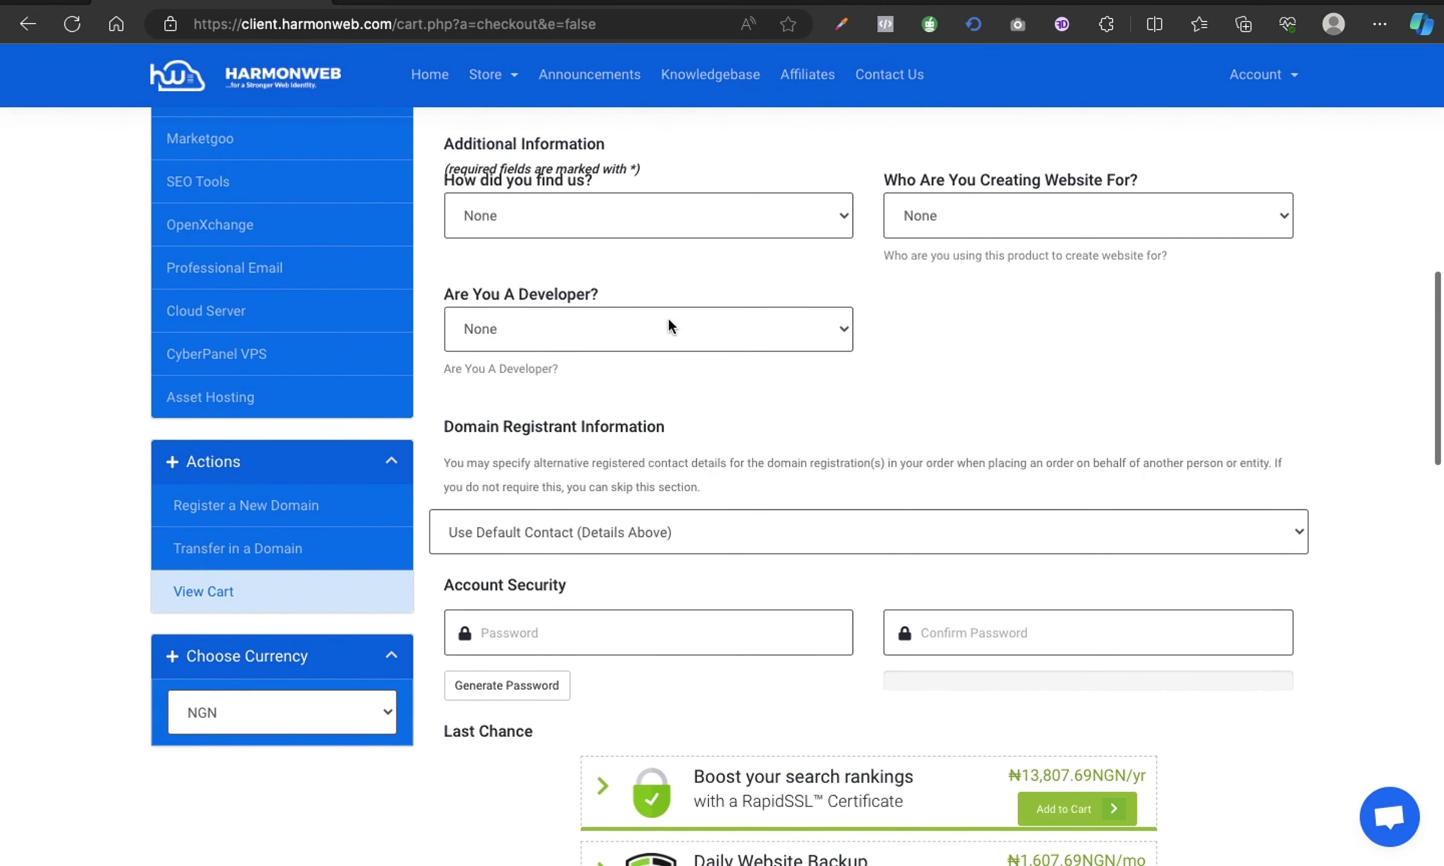
{"action": "scroll", "coordinate": [987, 323], "scroll_direction": "up", "scroll_amount": 4}
{"action": "scroll", "coordinate": [987, 324], "scroll_direction": "down", "scroll_amount": 1}
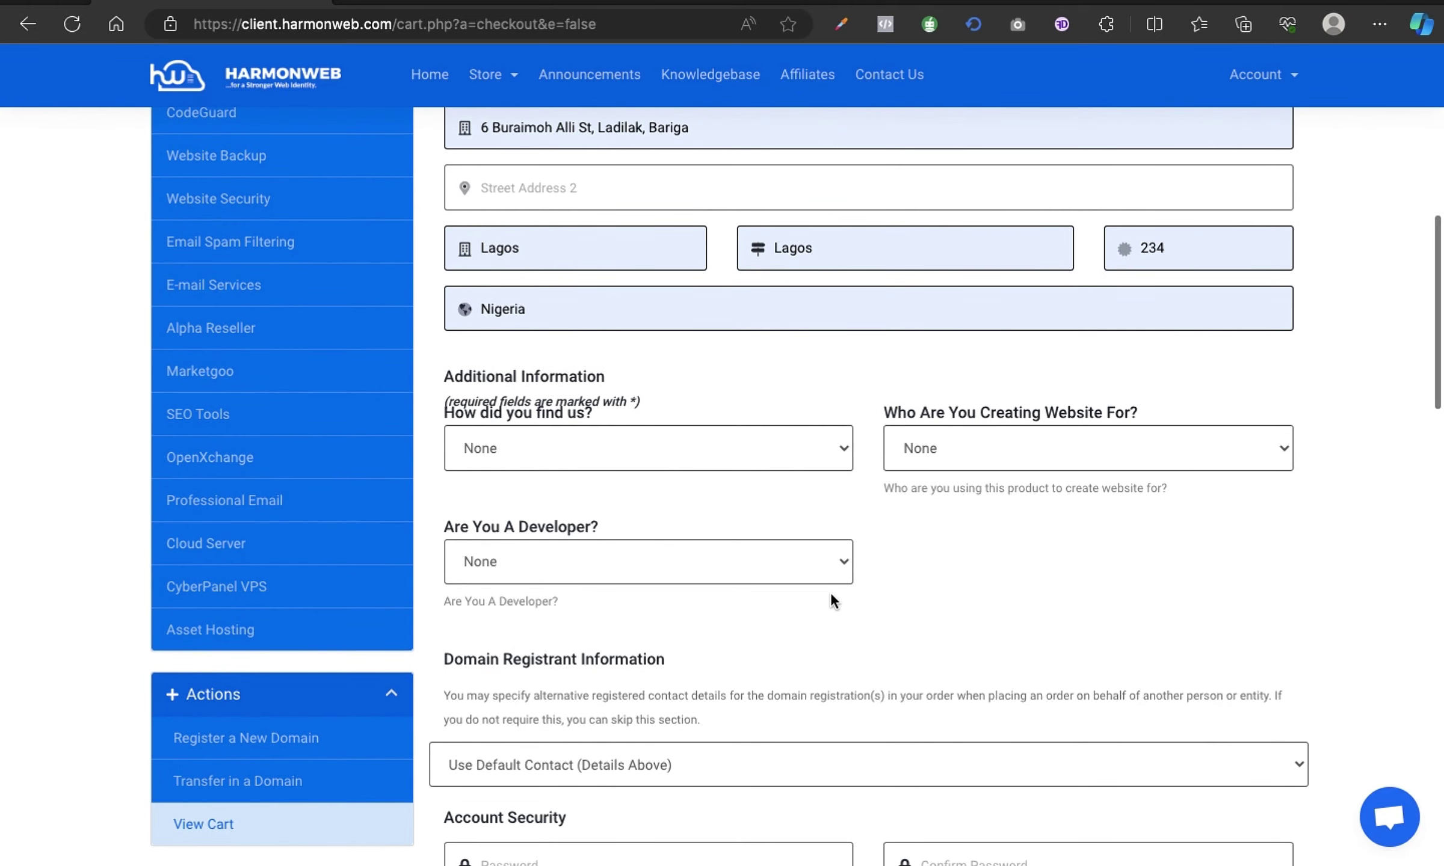
{"action": "left_click", "coordinate": [829, 552]}
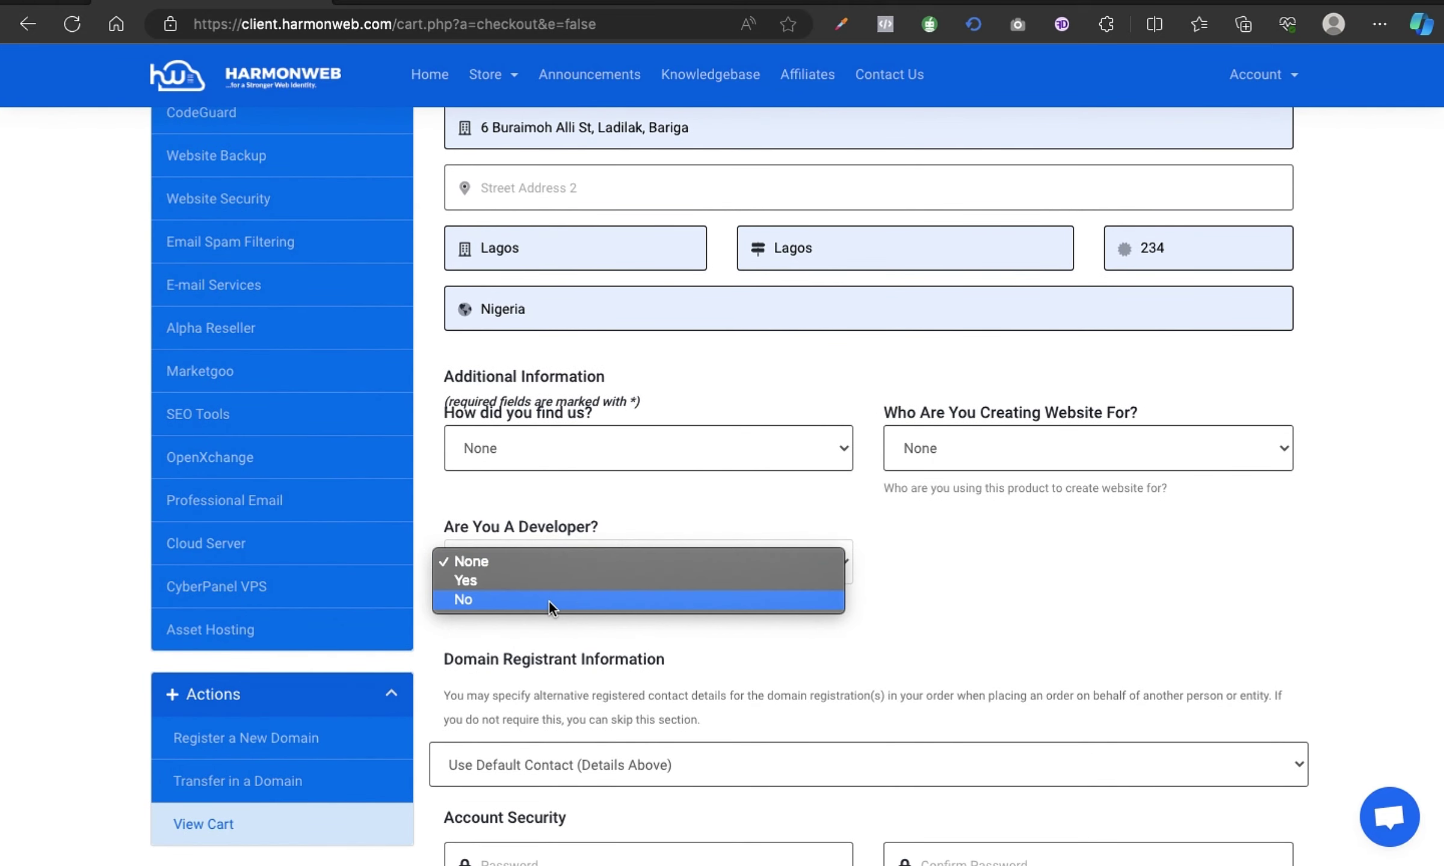
{"action": "left_click", "coordinate": [486, 601]}
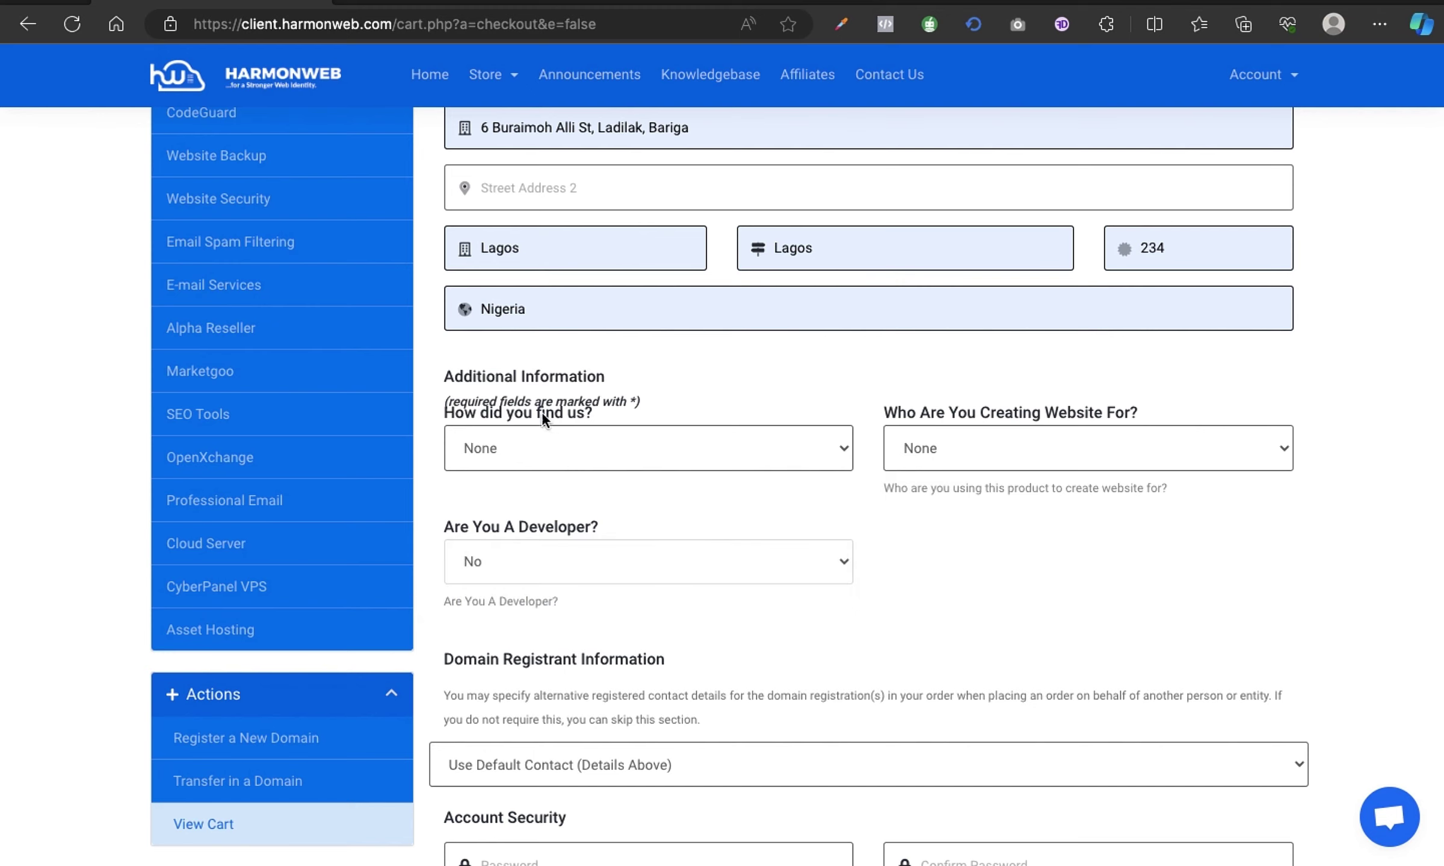
Set 'How did you find us?' to Other and the website owner to Myself.
{"action": "left_click", "coordinate": [821, 454]}
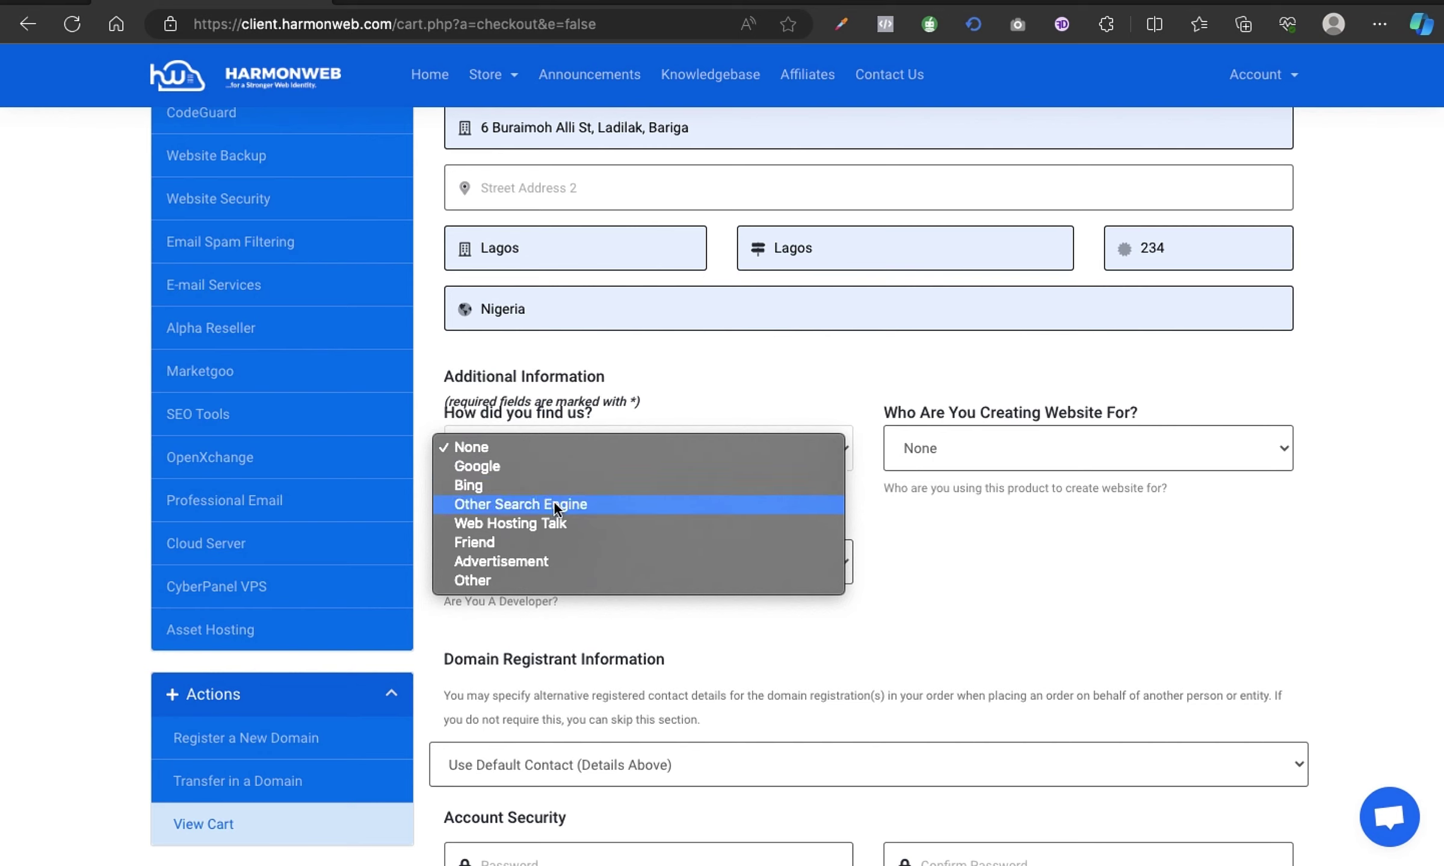
{"action": "left_click", "coordinate": [511, 576]}
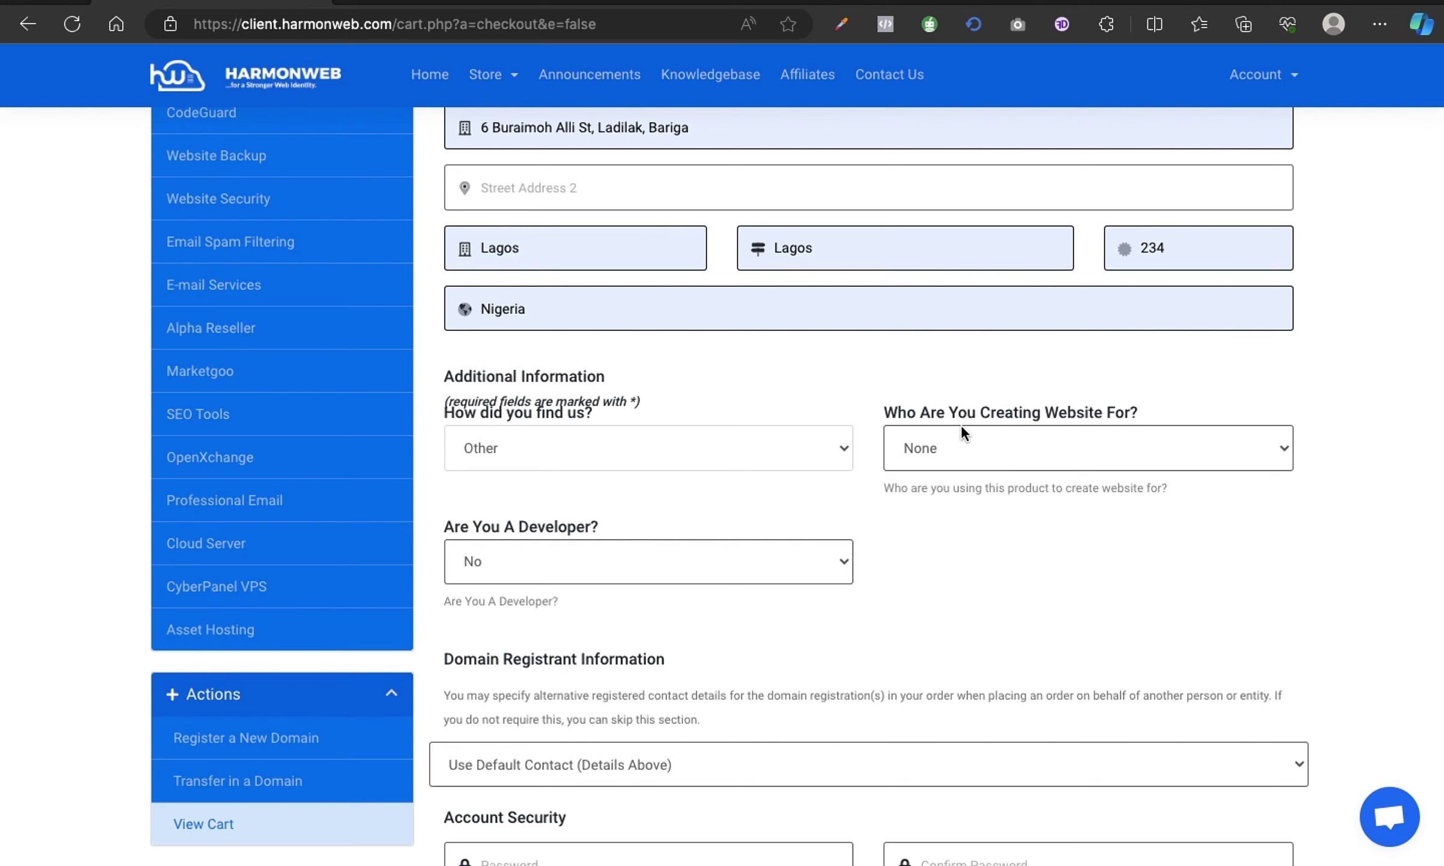
{"action": "left_click", "coordinate": [1068, 457]}
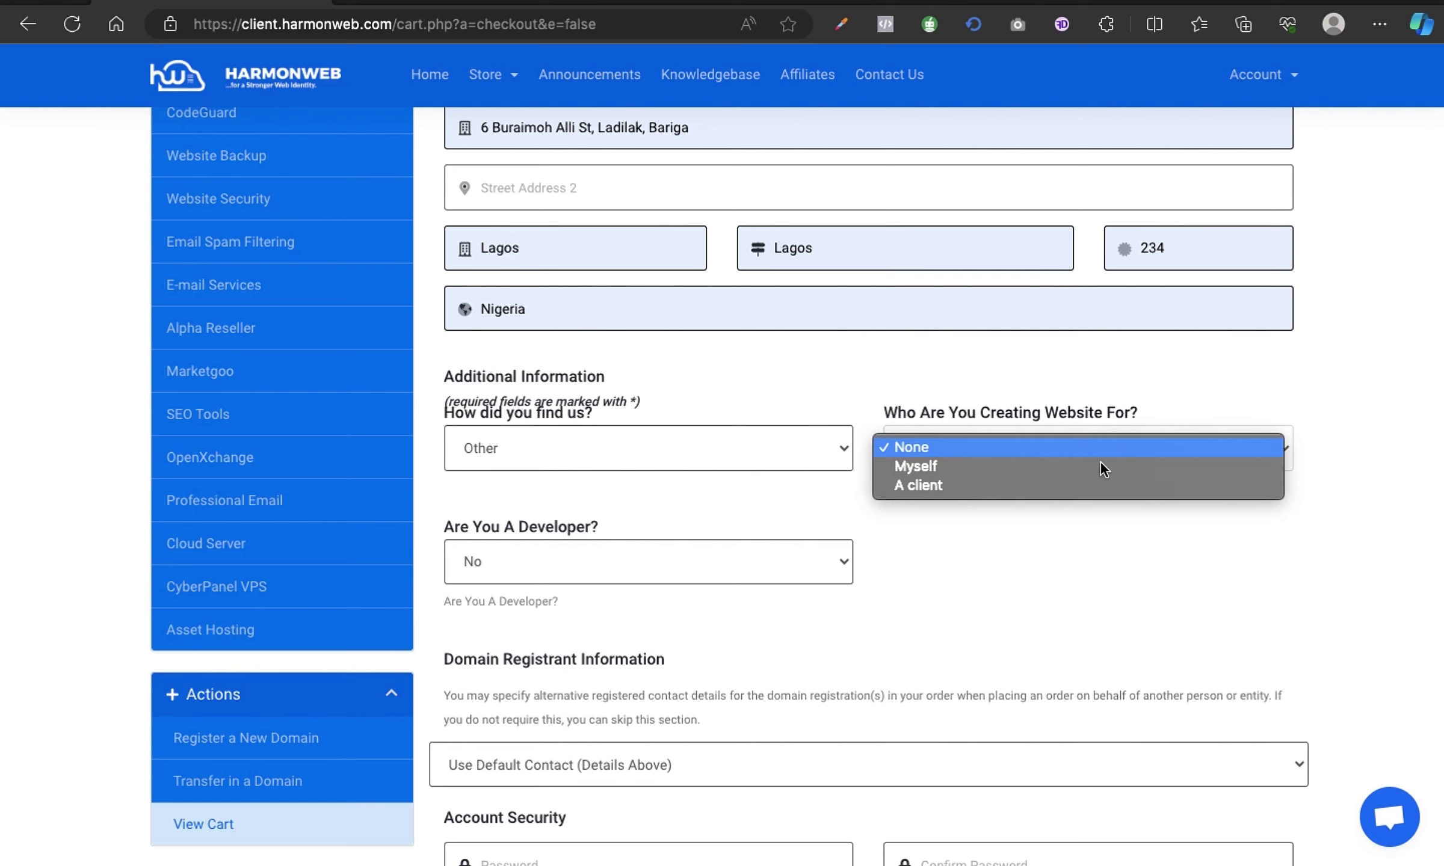
{"action": "left_click", "coordinate": [1013, 468]}
Keep Default Contact as the domain registrant.
{"action": "scroll", "coordinate": [1059, 578], "scroll_direction": "down", "scroll_amount": 3}
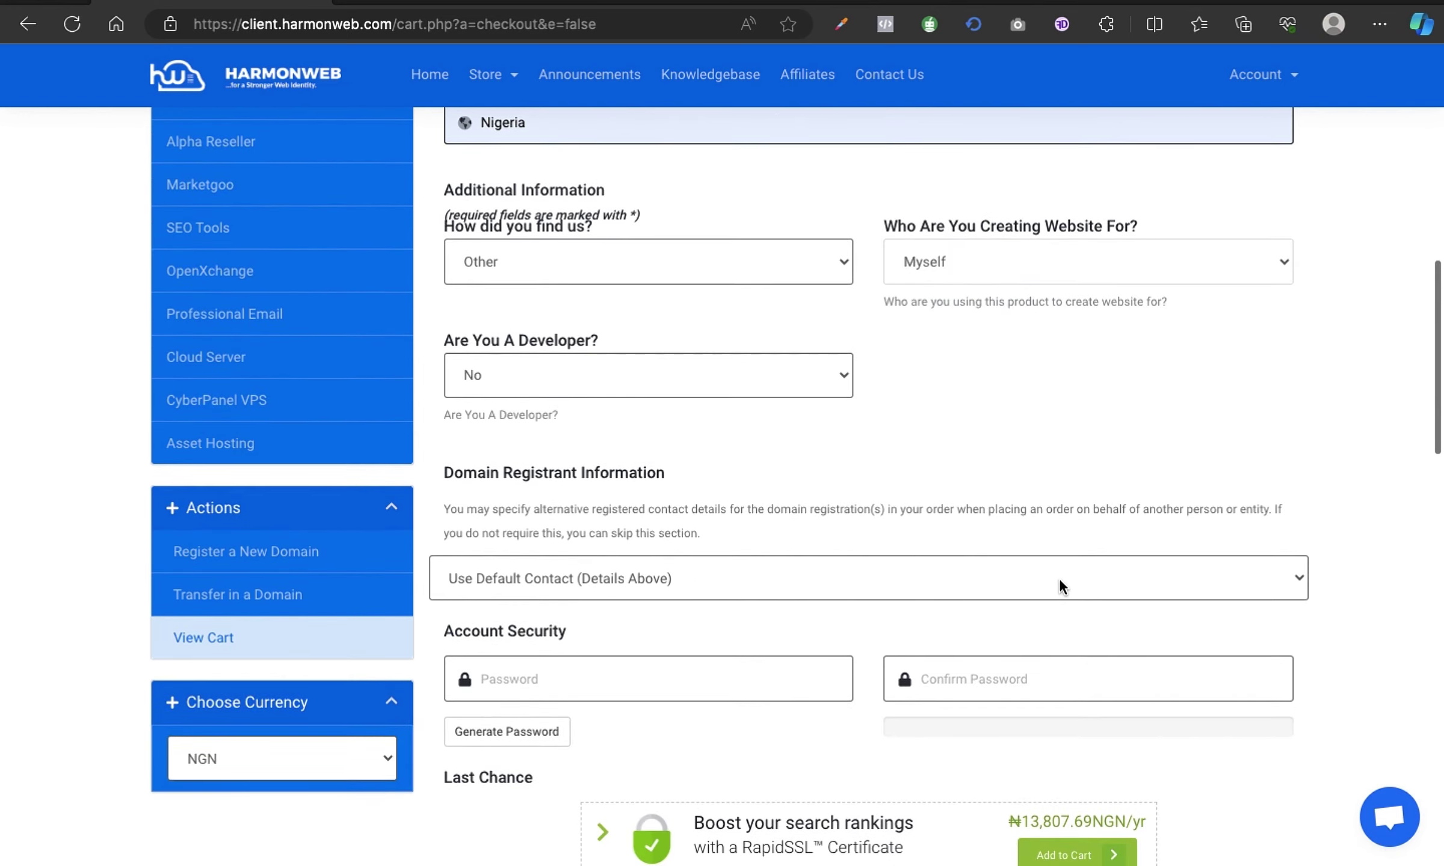
{"action": "left_click", "coordinate": [781, 579]}
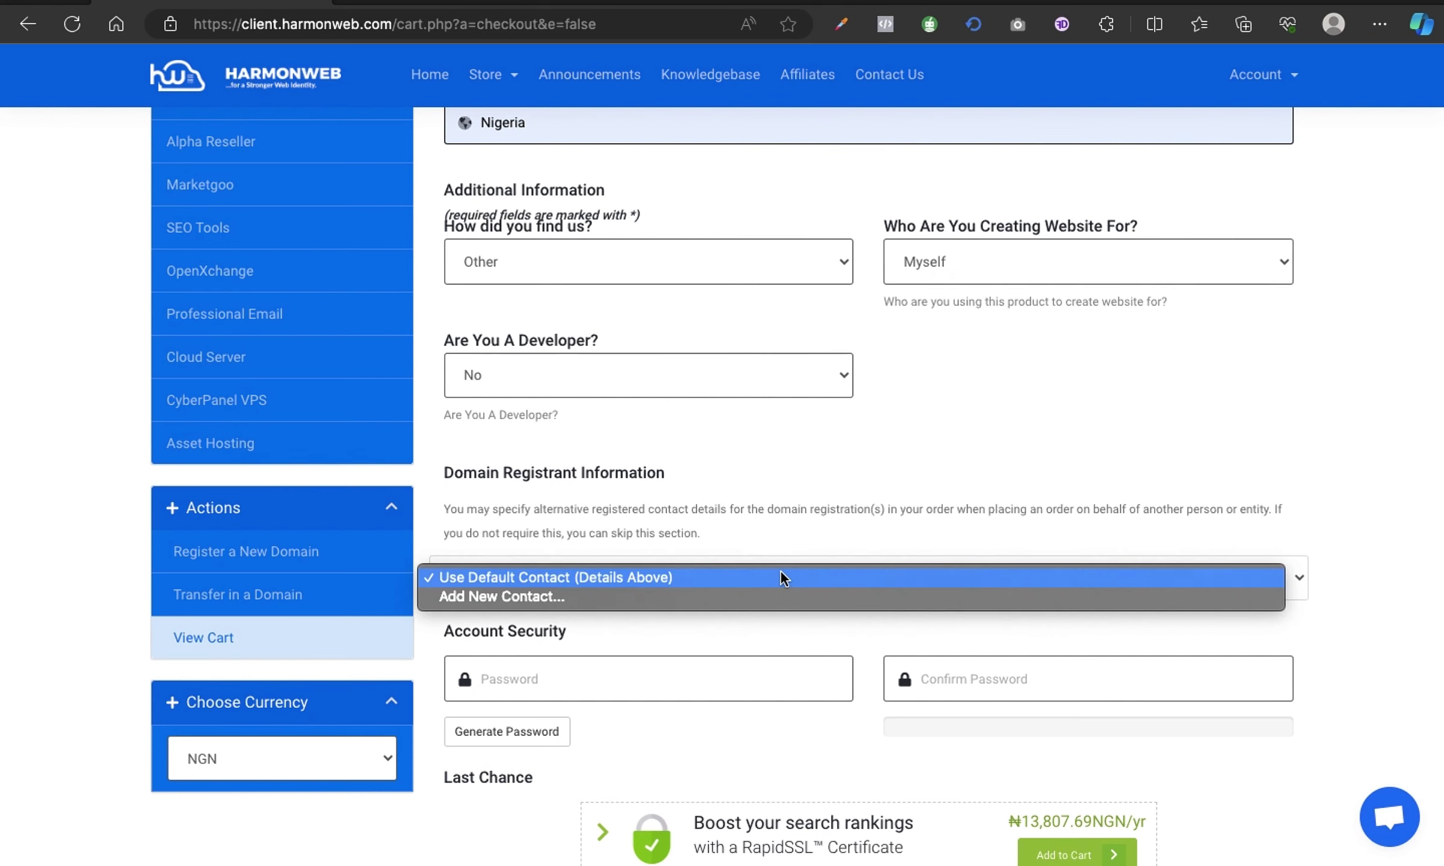
{"action": "left_click", "coordinate": [781, 579]}
{"action": "scroll", "coordinate": [791, 644], "scroll_direction": "down", "scroll_amount": 2}
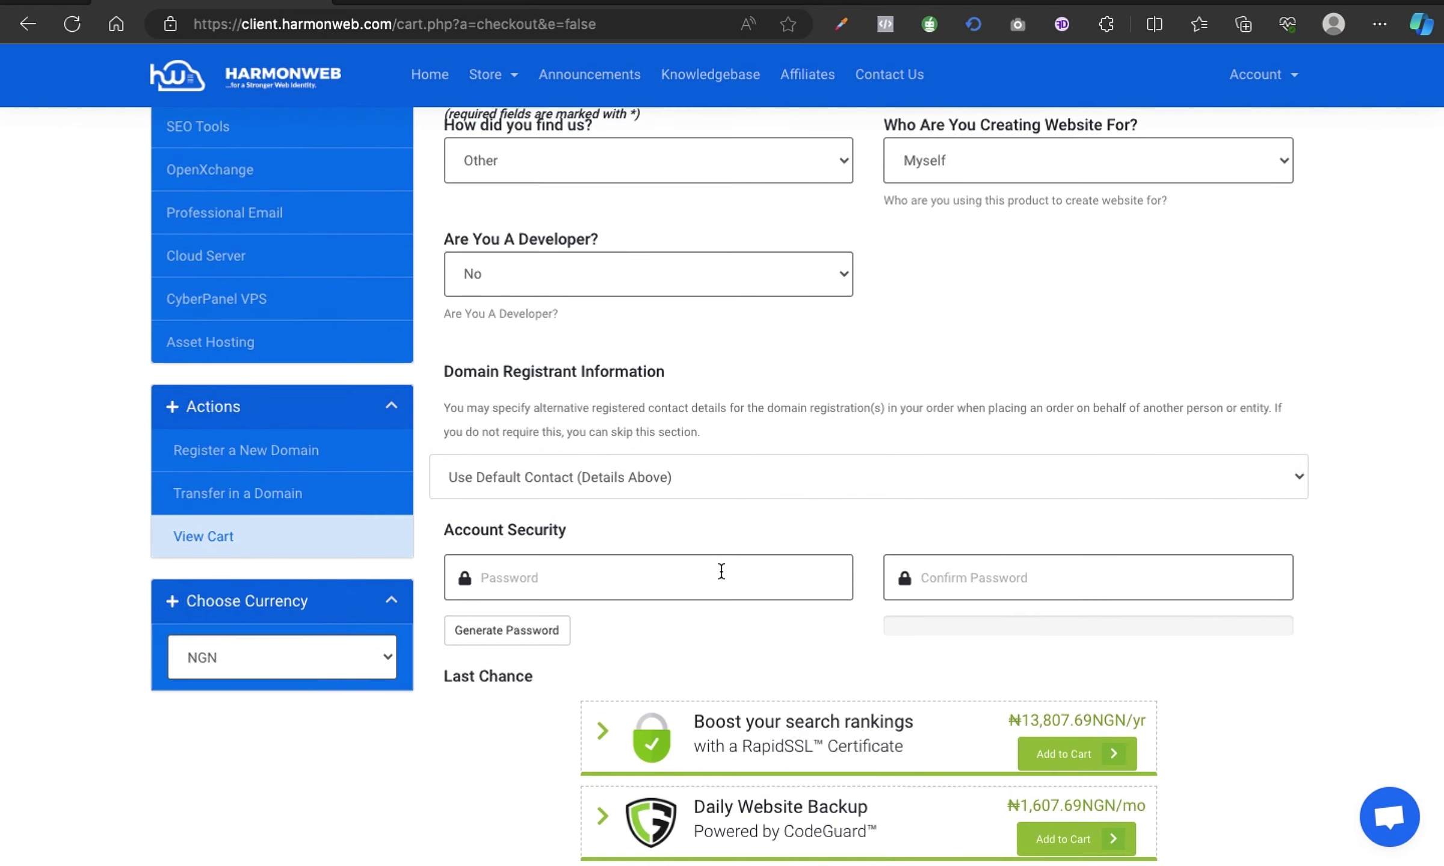
Enter the new account password, then repeat it in the Confirm Password field.
{"action": "left_click", "coordinate": [721, 571]}
{"action": "key", "text": "super+v"}
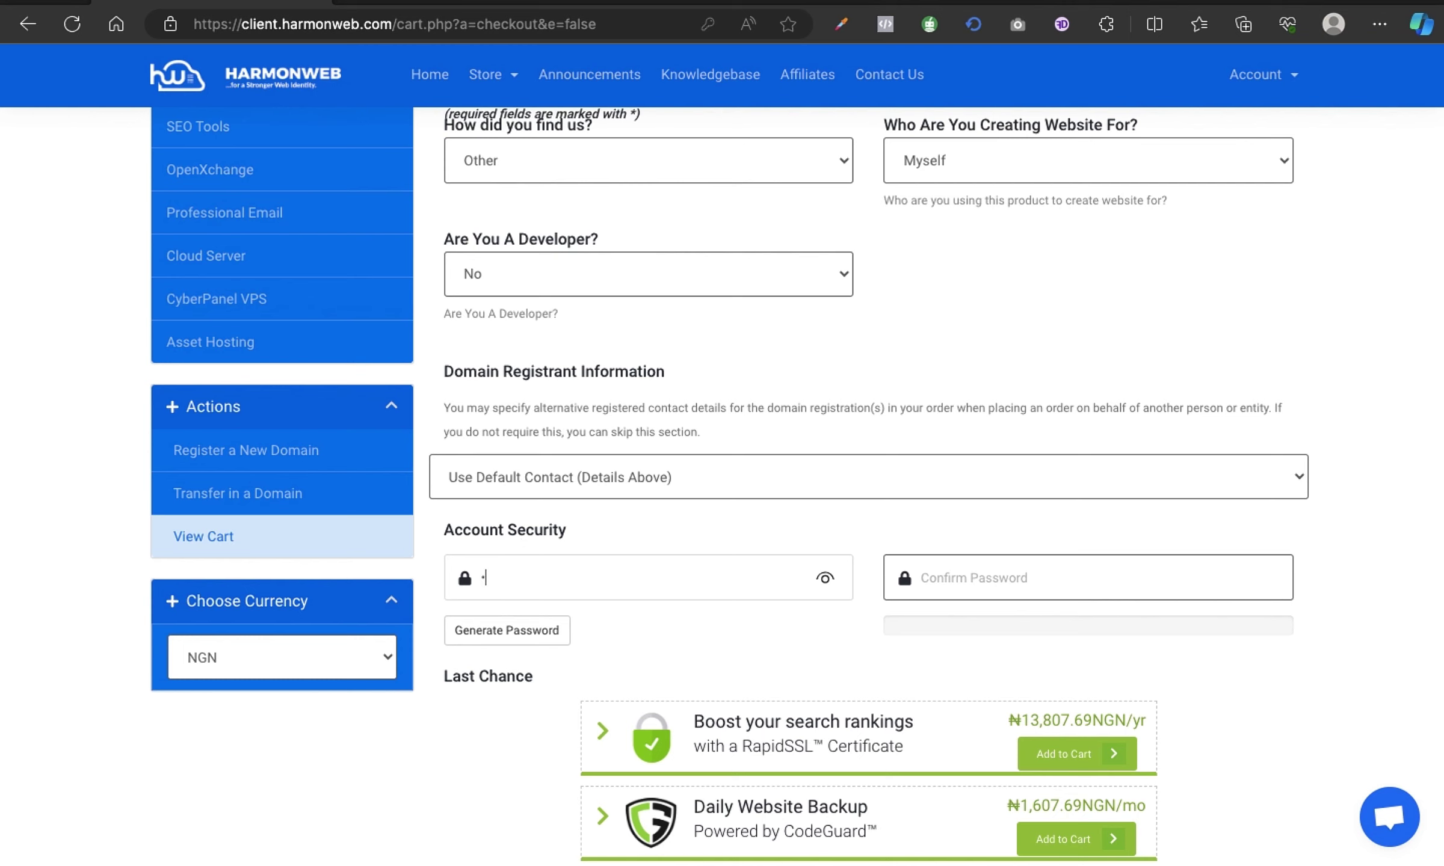
{"action": "type", "text": "123"}
{"action": "left_click", "coordinate": [928, 573]}
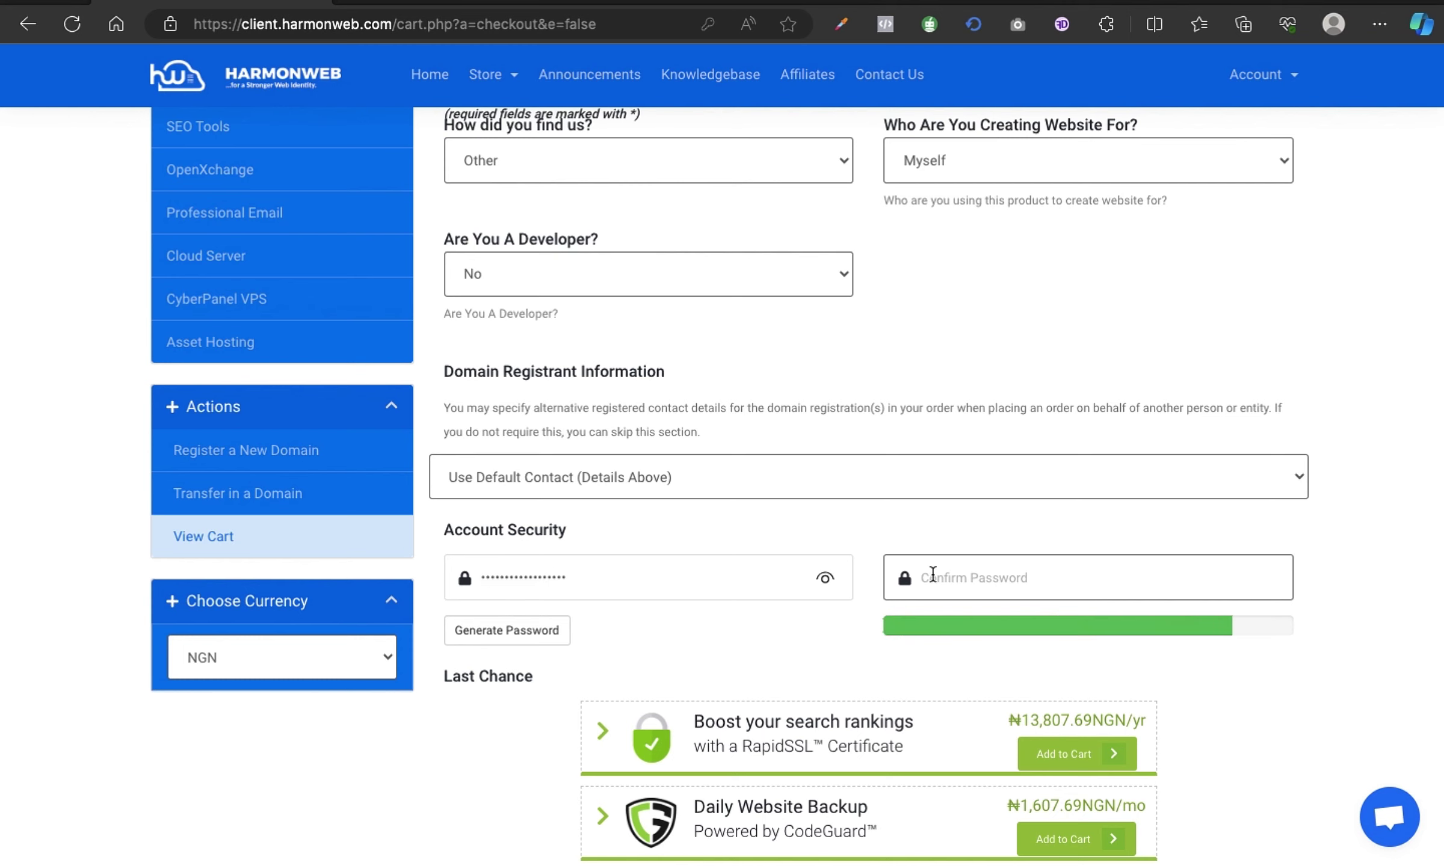
{"action": "key", "text": "super+v"}
{"action": "scroll", "coordinate": [1384, 621], "scroll_direction": "down", "scroll_amount": 1}
{"action": "scroll", "coordinate": [1384, 610], "scroll_direction": "up", "scroll_amount": 1}
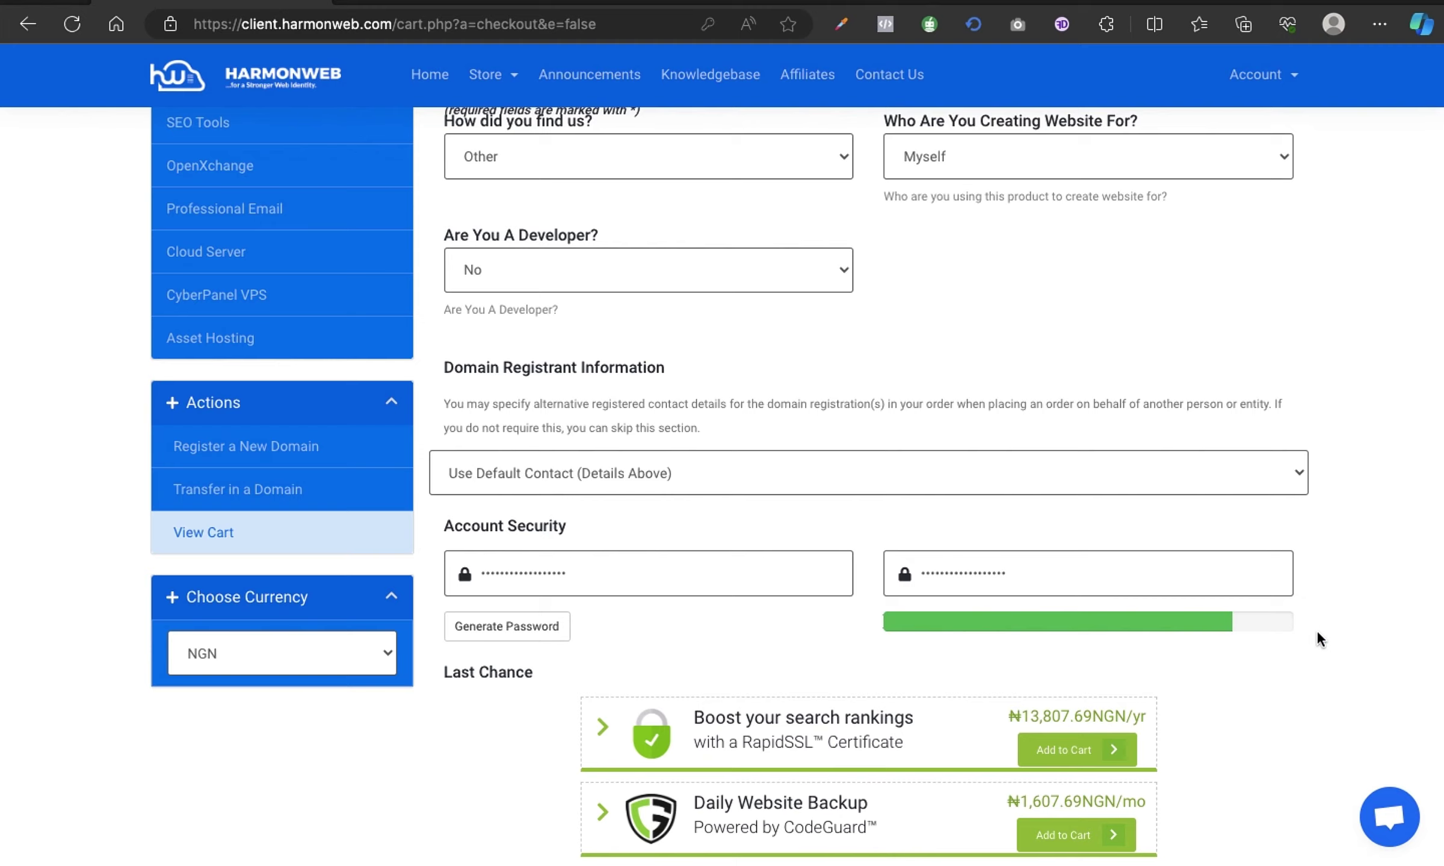
{"action": "scroll", "coordinate": [1317, 629], "scroll_direction": "down", "scroll_amount": 10}
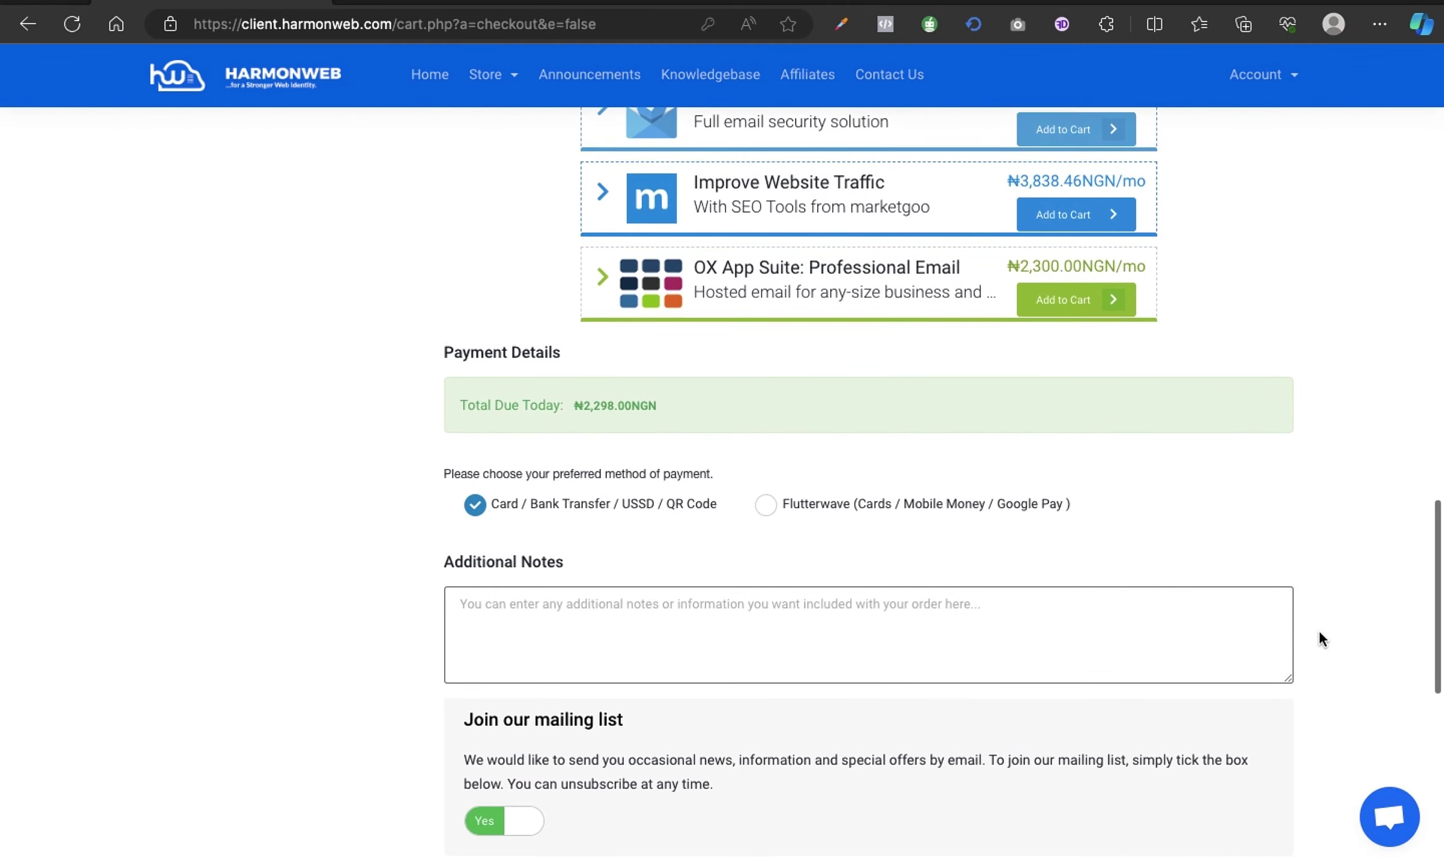
Choose Flutterwave as the payment method.
{"action": "scroll", "coordinate": [1319, 629], "scroll_direction": "down", "scroll_amount": 3}
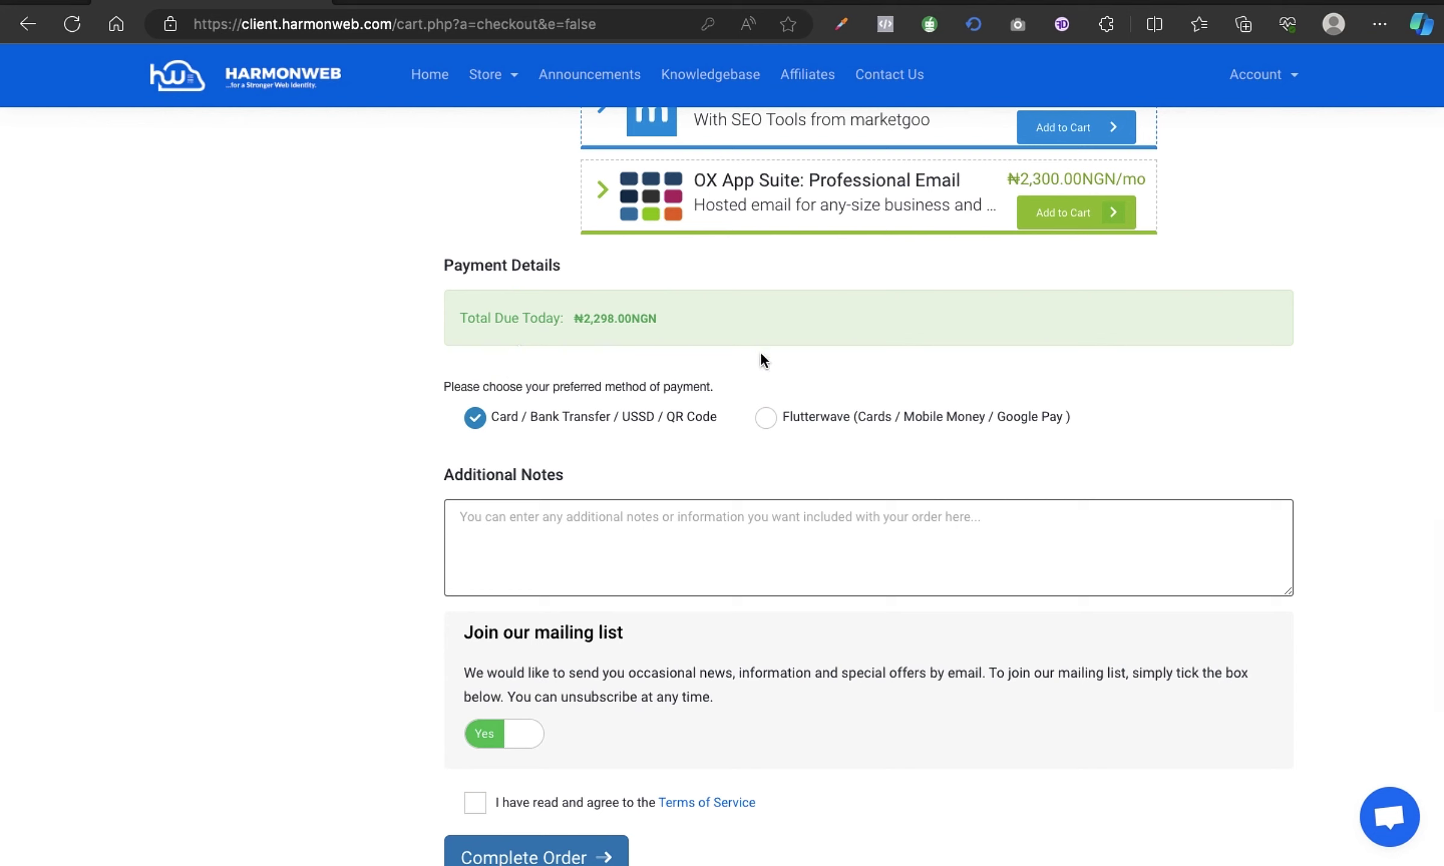
{"action": "scroll", "coordinate": [1178, 428], "scroll_direction": "down", "scroll_amount": 1}
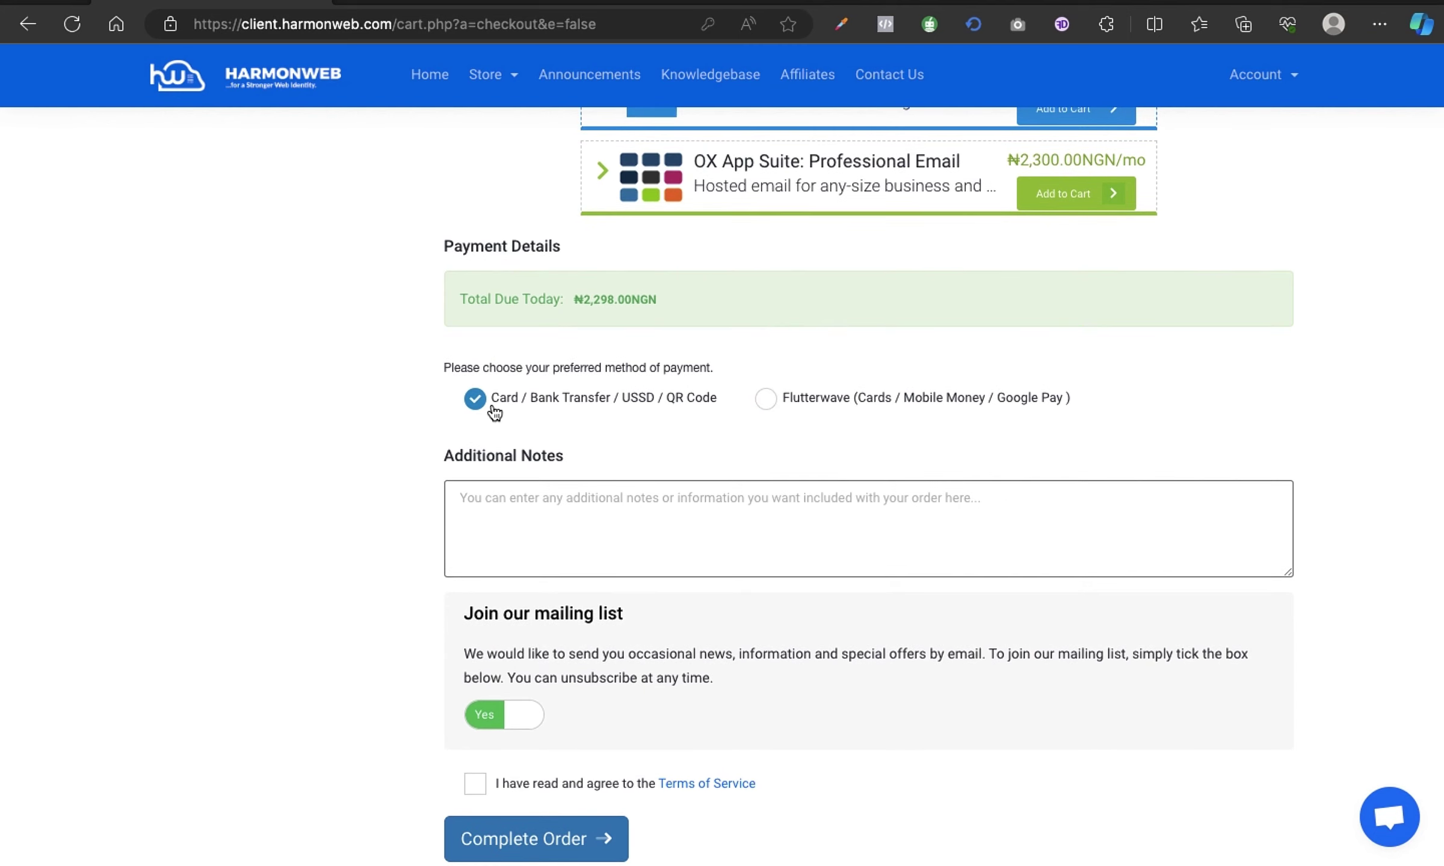
{"action": "left_click", "coordinate": [768, 406]}
Accept the Terms of Service, complete the order, and return to the client portal.
{"action": "scroll", "coordinate": [1334, 468], "scroll_direction": "down", "scroll_amount": 2}
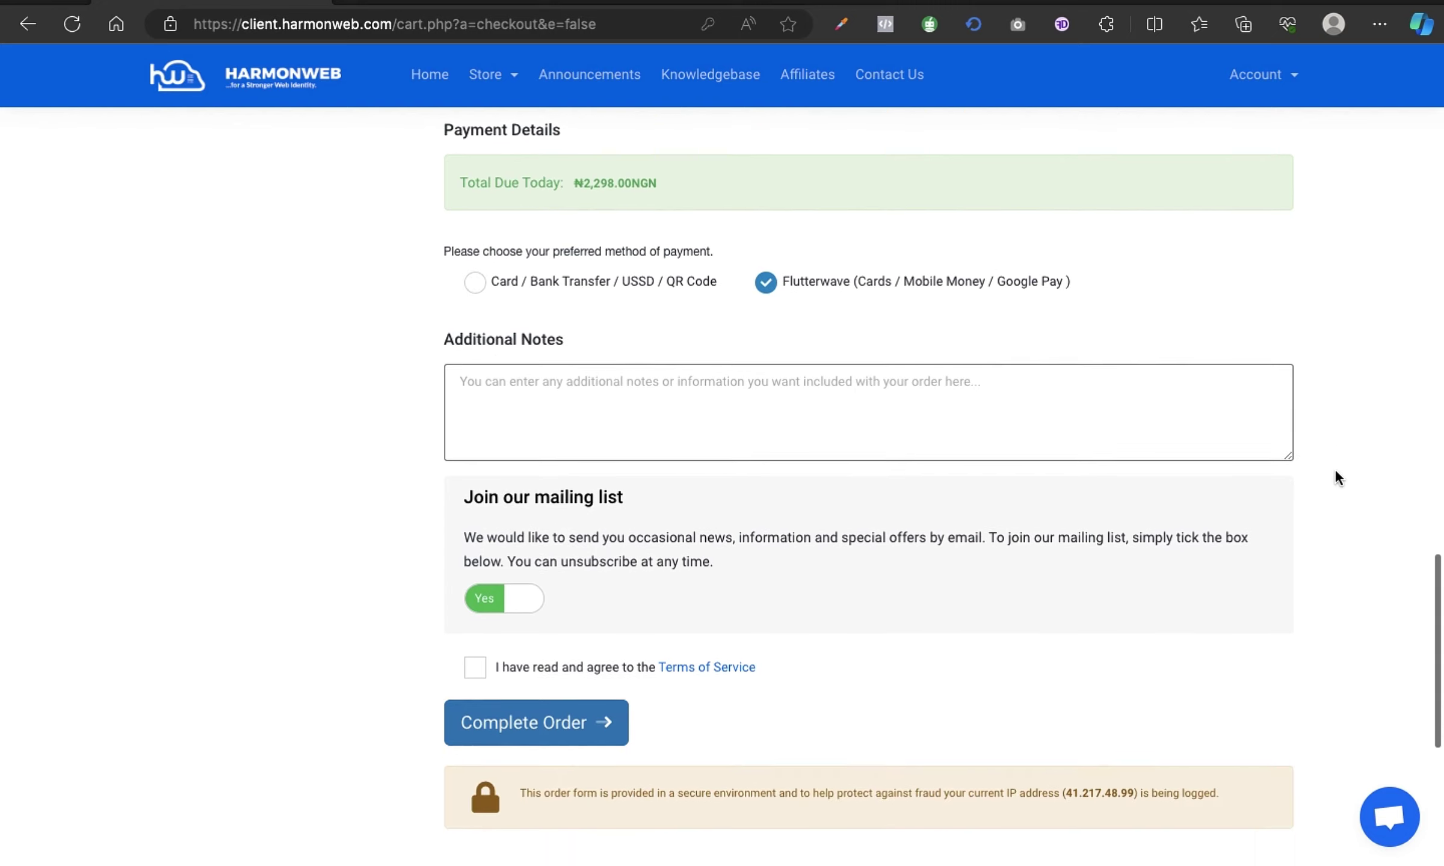
{"action": "scroll", "coordinate": [1334, 478], "scroll_direction": "down", "scroll_amount": 3}
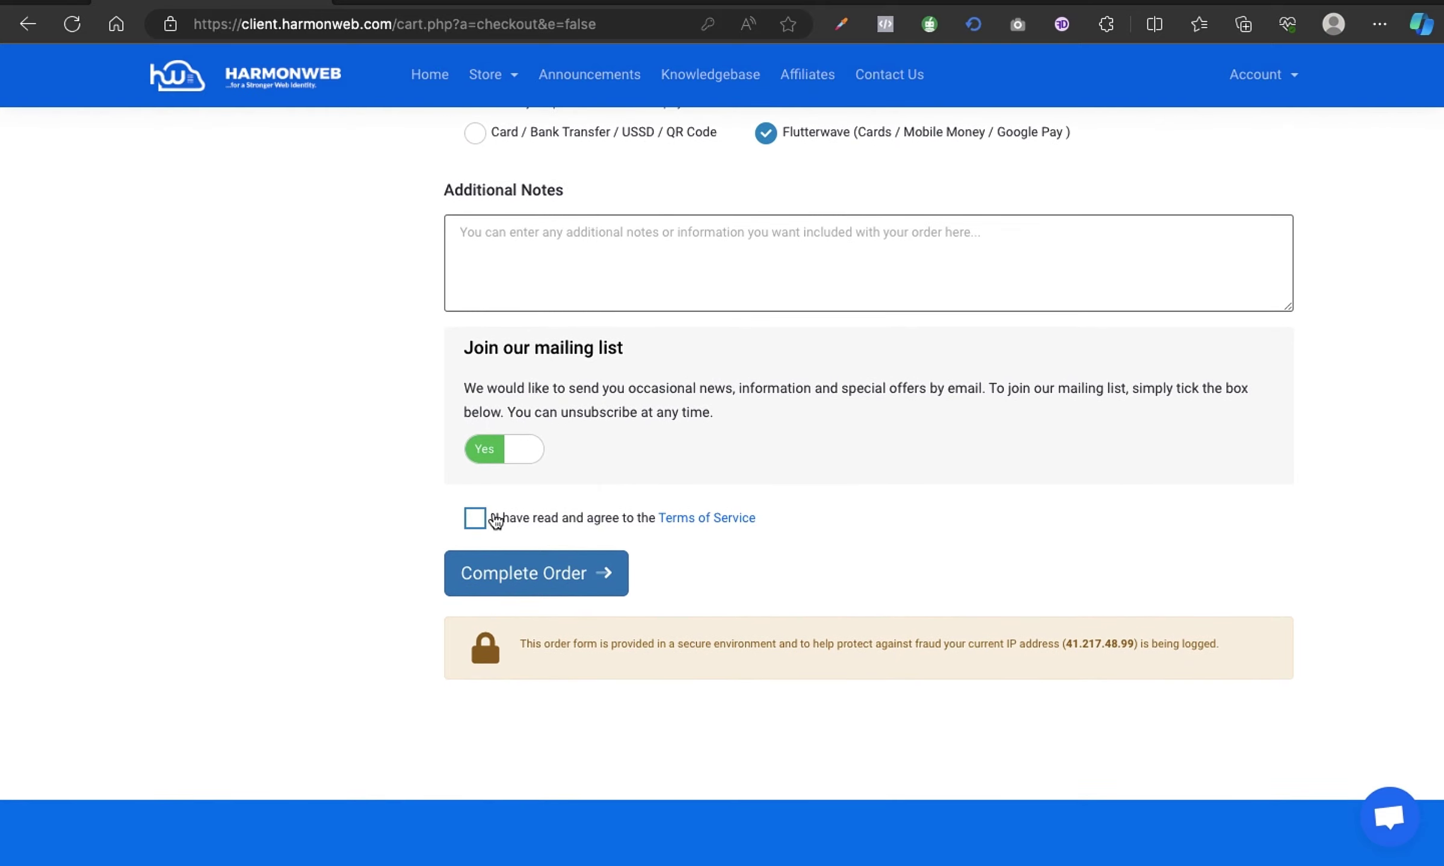
{"action": "left_click", "coordinate": [475, 518]}
{"action": "scroll", "coordinate": [1349, 509], "scroll_direction": "down", "scroll_amount": 2}
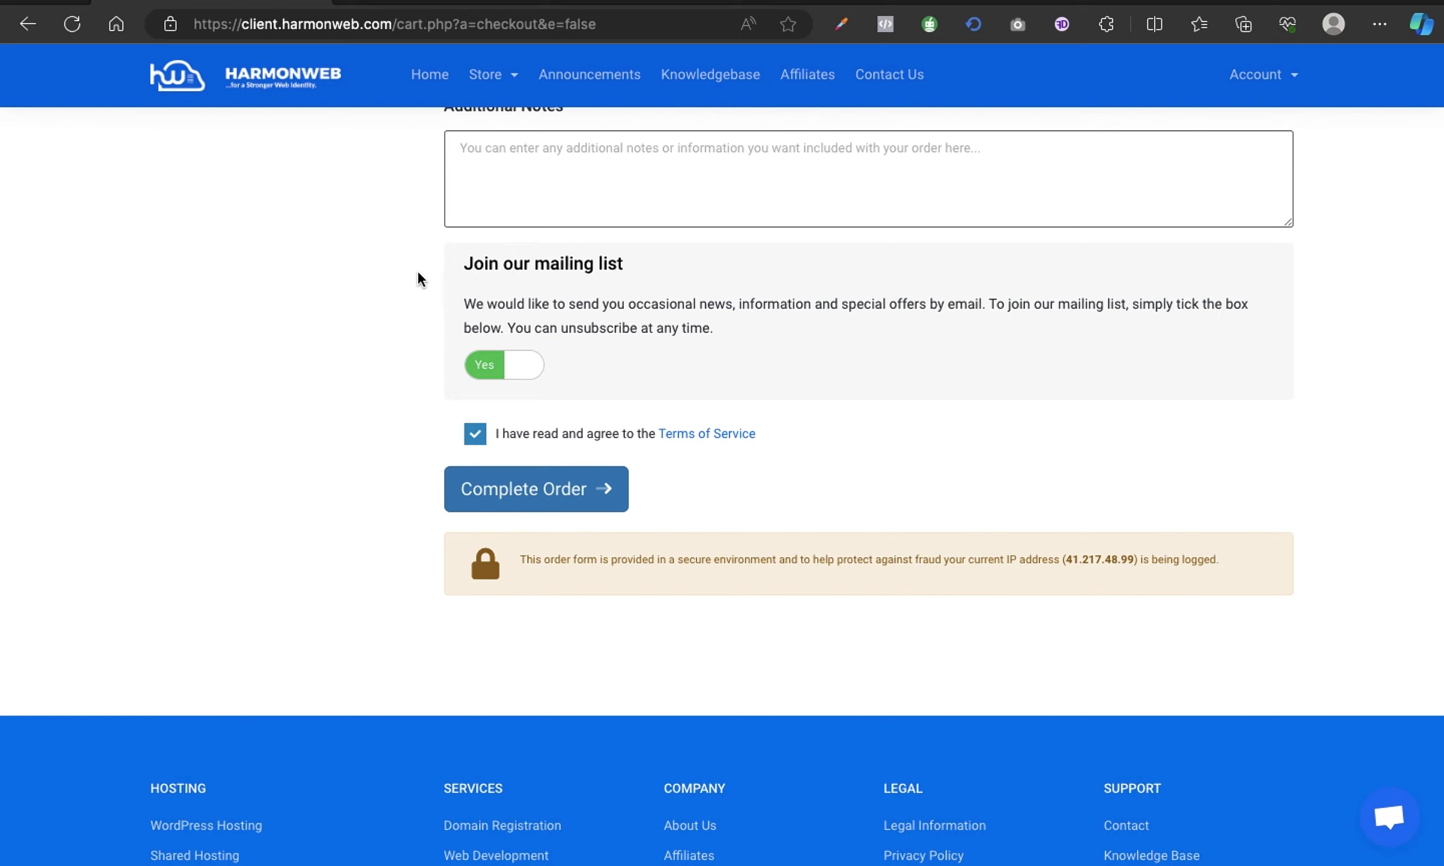
{"action": "scroll", "coordinate": [1048, 512], "scroll_direction": "up", "scroll_amount": 1}
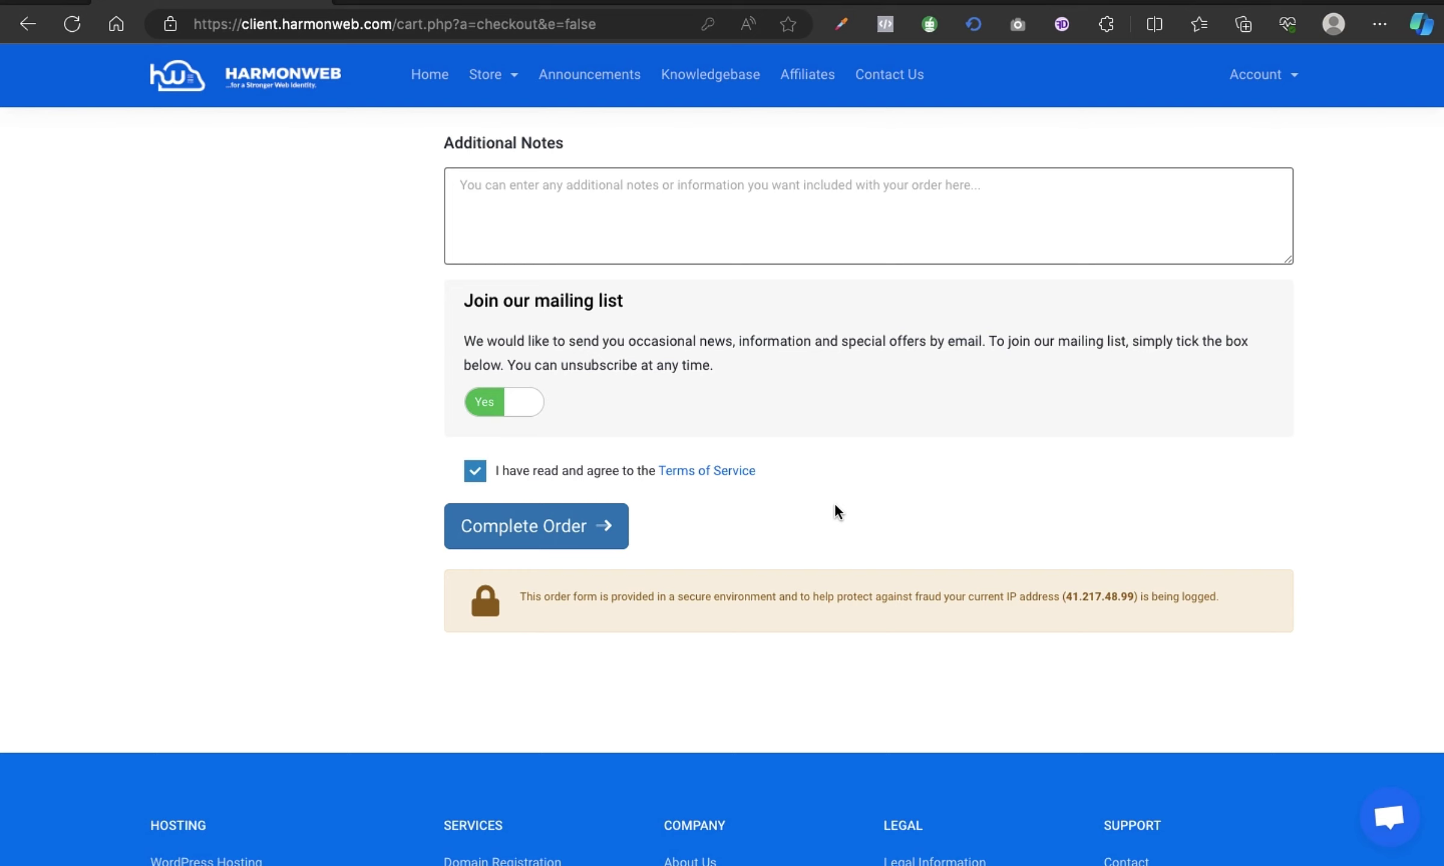
{"action": "key", "text": "super+Left"}
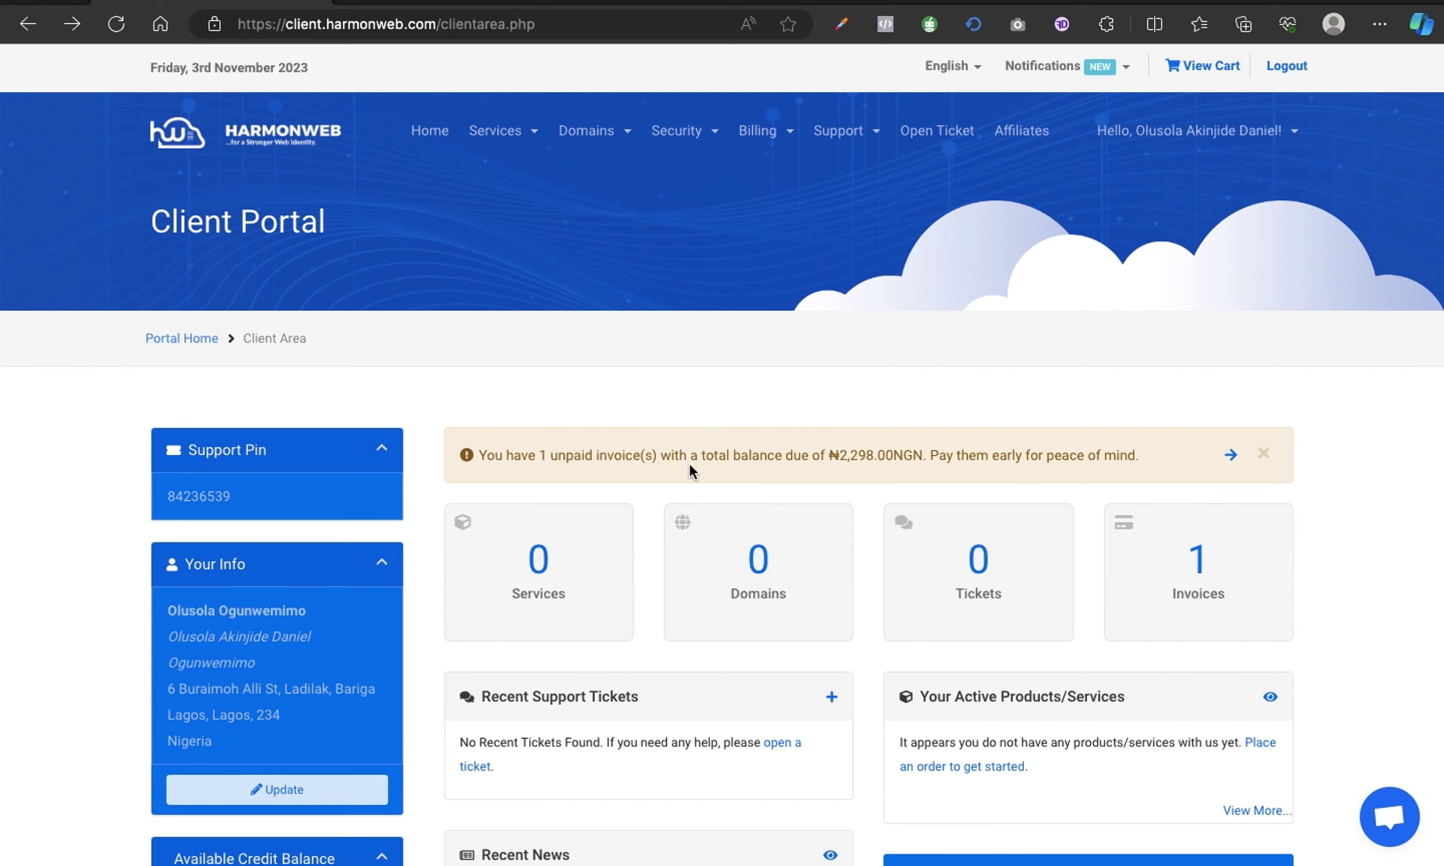
{"action": "left_click", "coordinate": [1230, 459]}
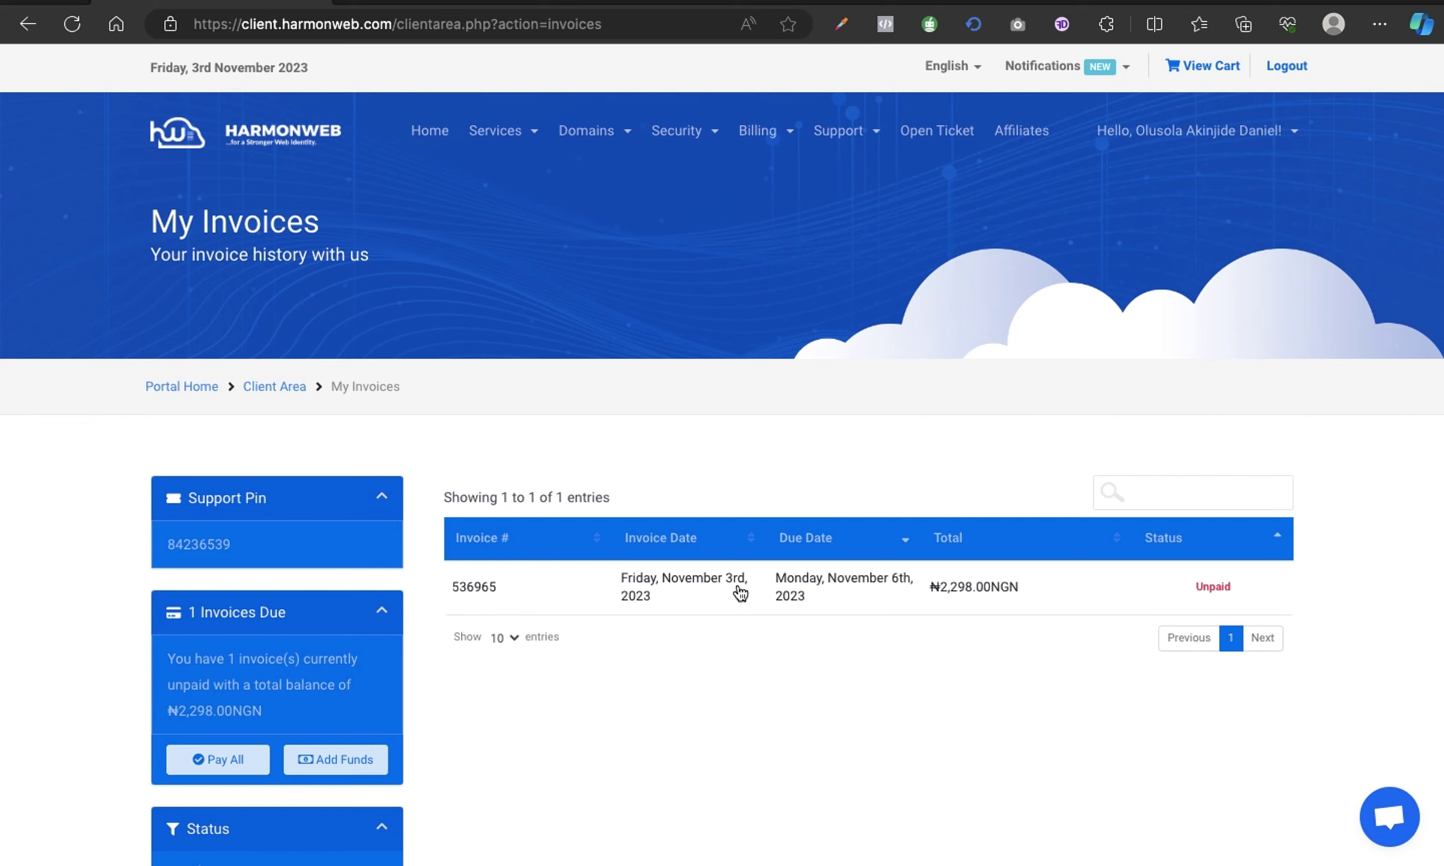
{"action": "left_click", "coordinate": [740, 594]}
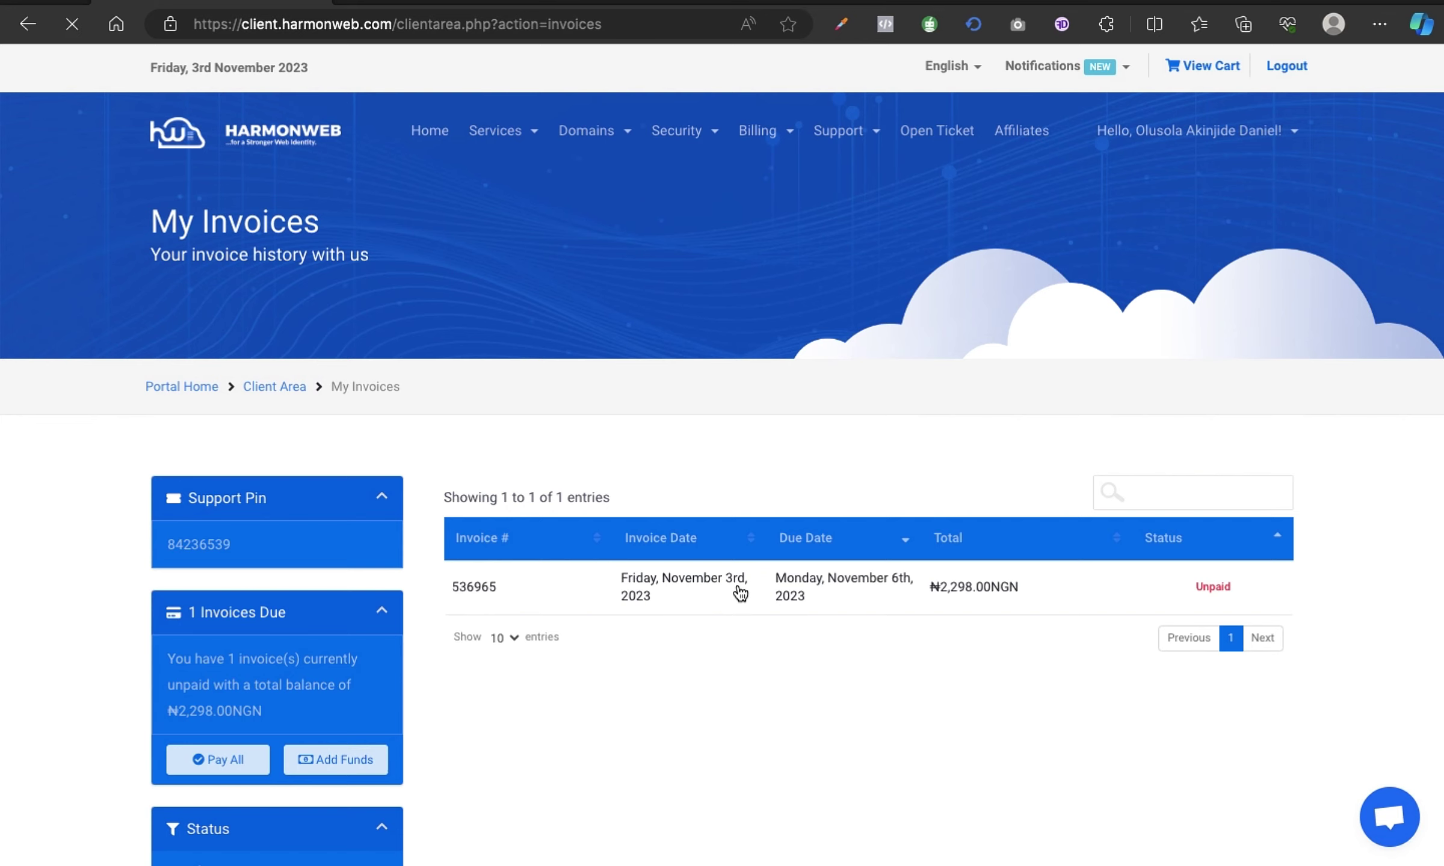
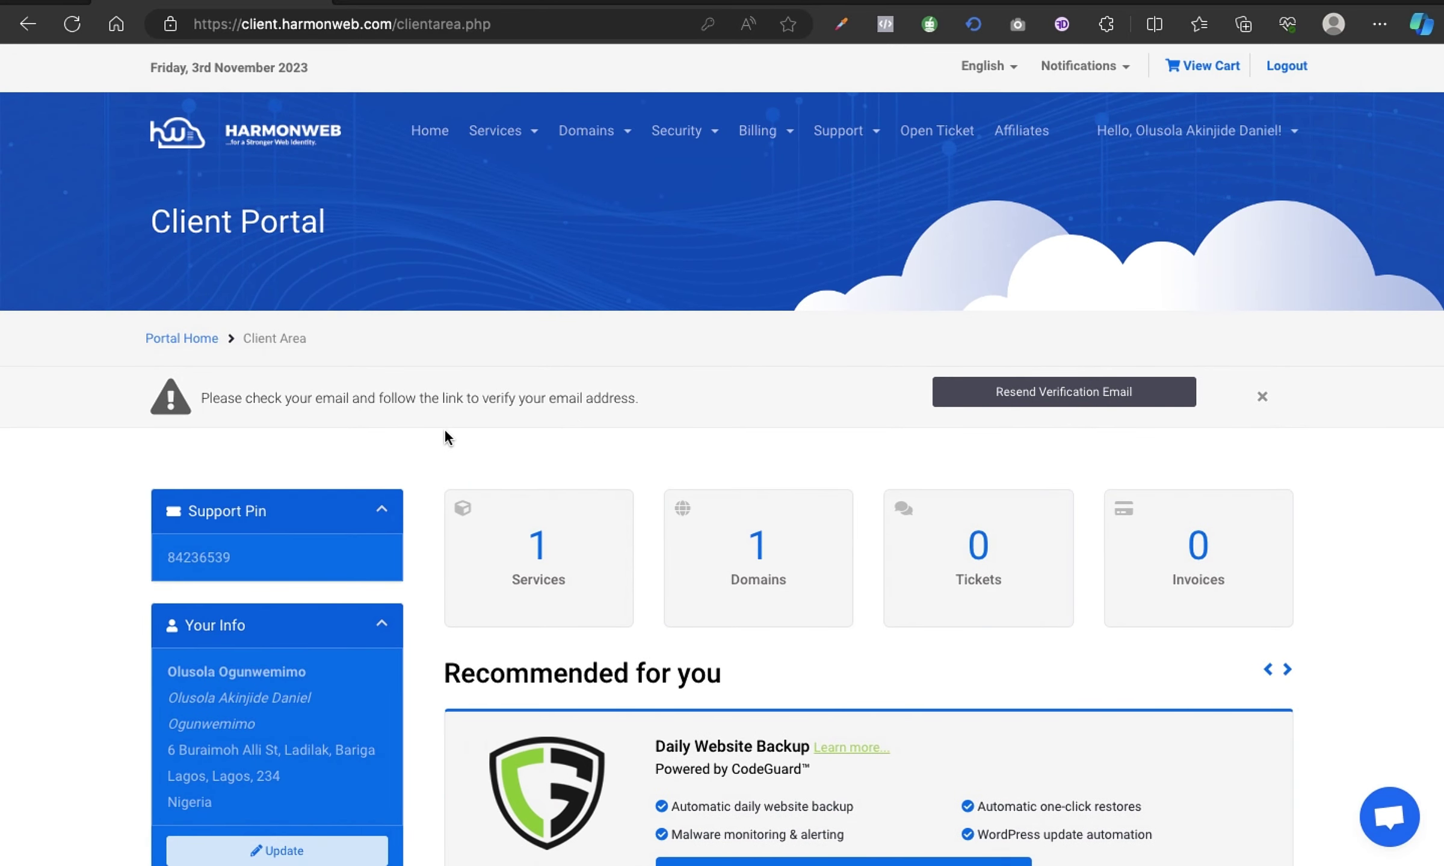
Check the dashboard counts (1 service, 1 domain, 0 tickets, 0 invoices), then switch desktop spaces.
{"action": "scroll", "coordinate": [832, 485], "scroll_direction": "down", "scroll_amount": 1}
{"action": "scroll", "coordinate": [831, 485], "scroll_direction": "up", "scroll_amount": 1}
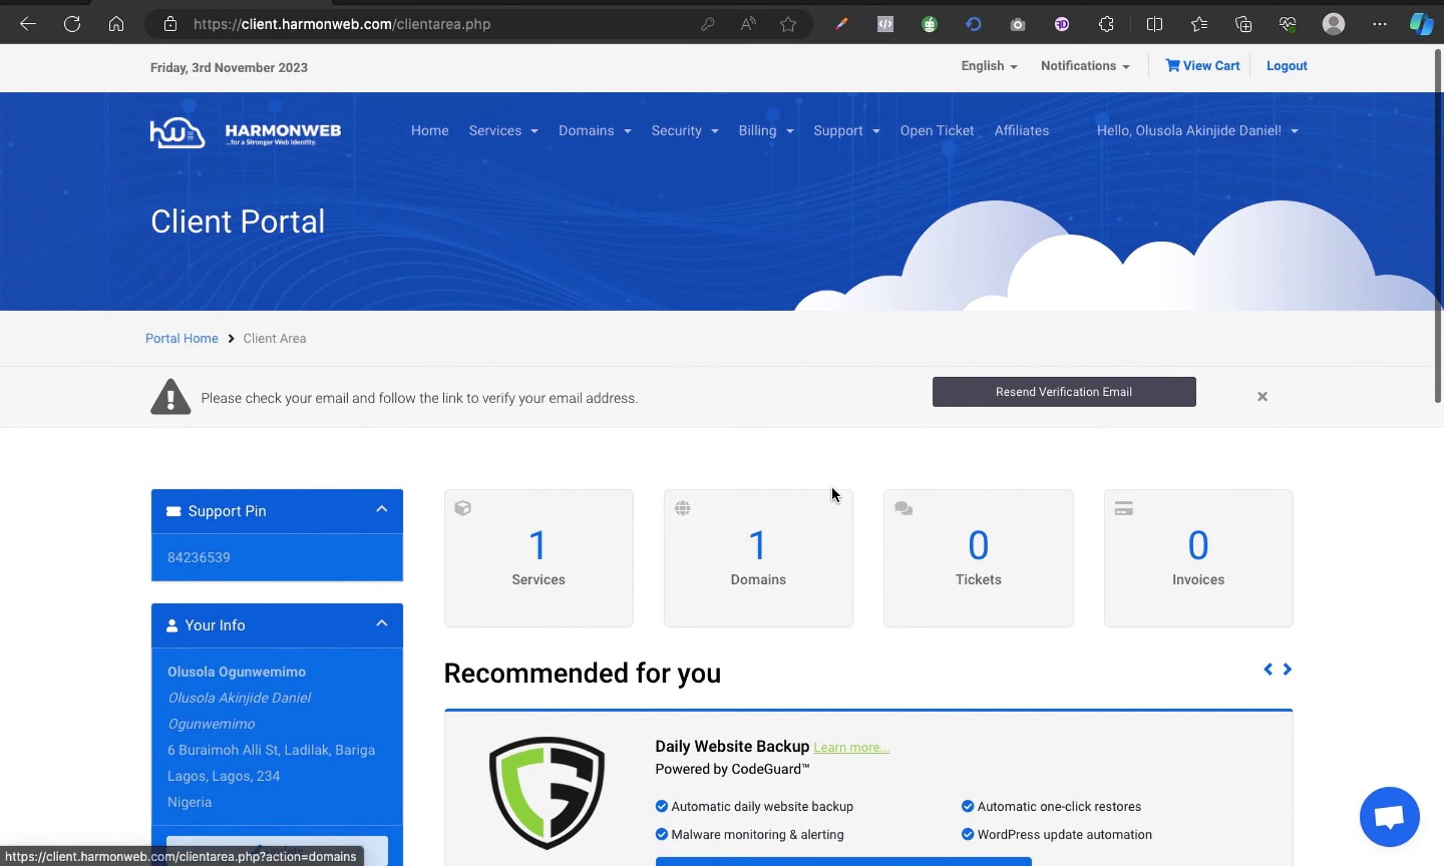
{"action": "scroll", "coordinate": [934, 462], "scroll_direction": "down", "scroll_amount": 1}
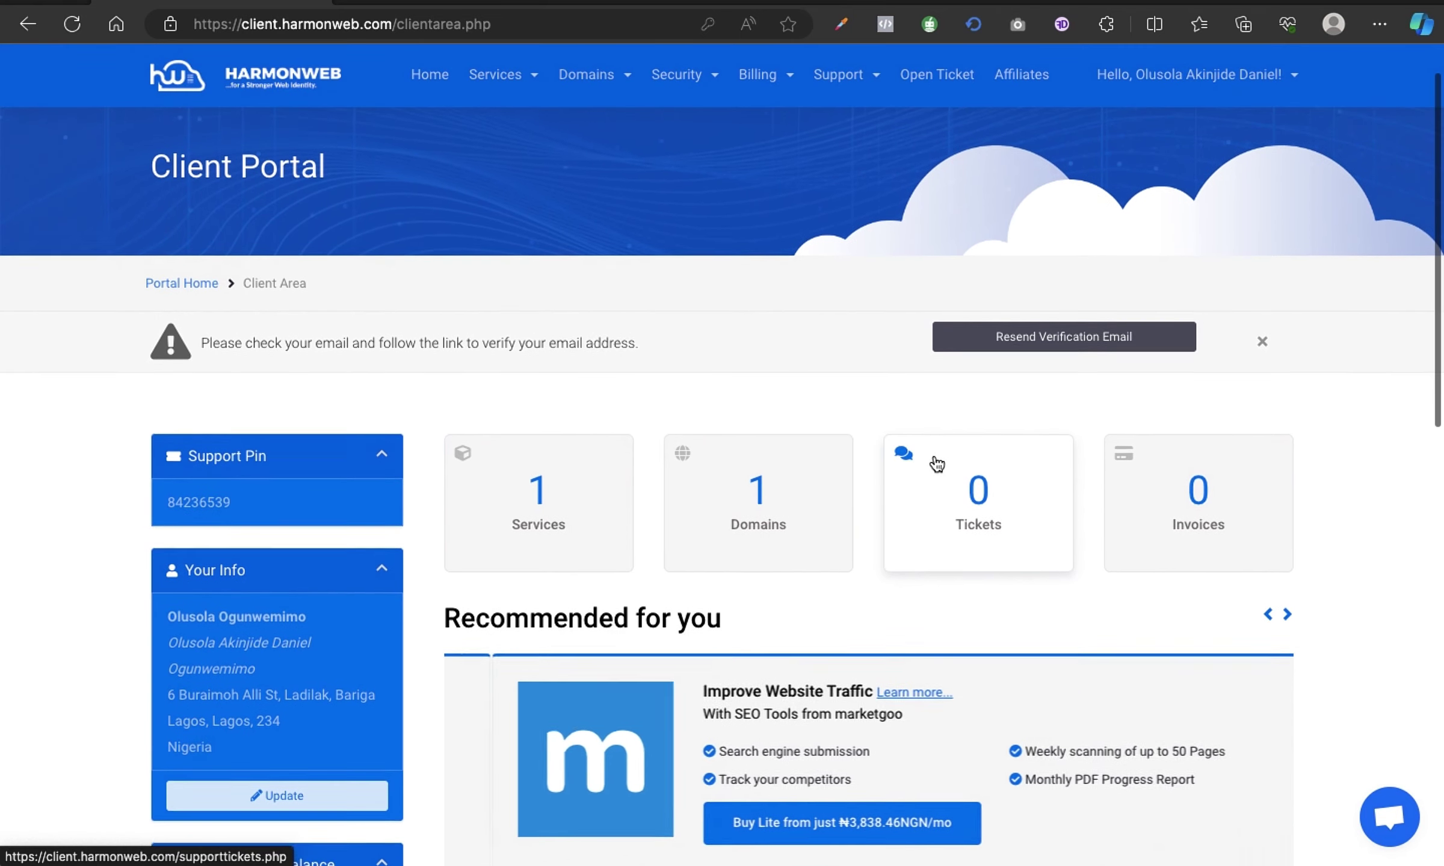
{"action": "scroll", "coordinate": [933, 462], "scroll_direction": "up", "scroll_amount": 1}
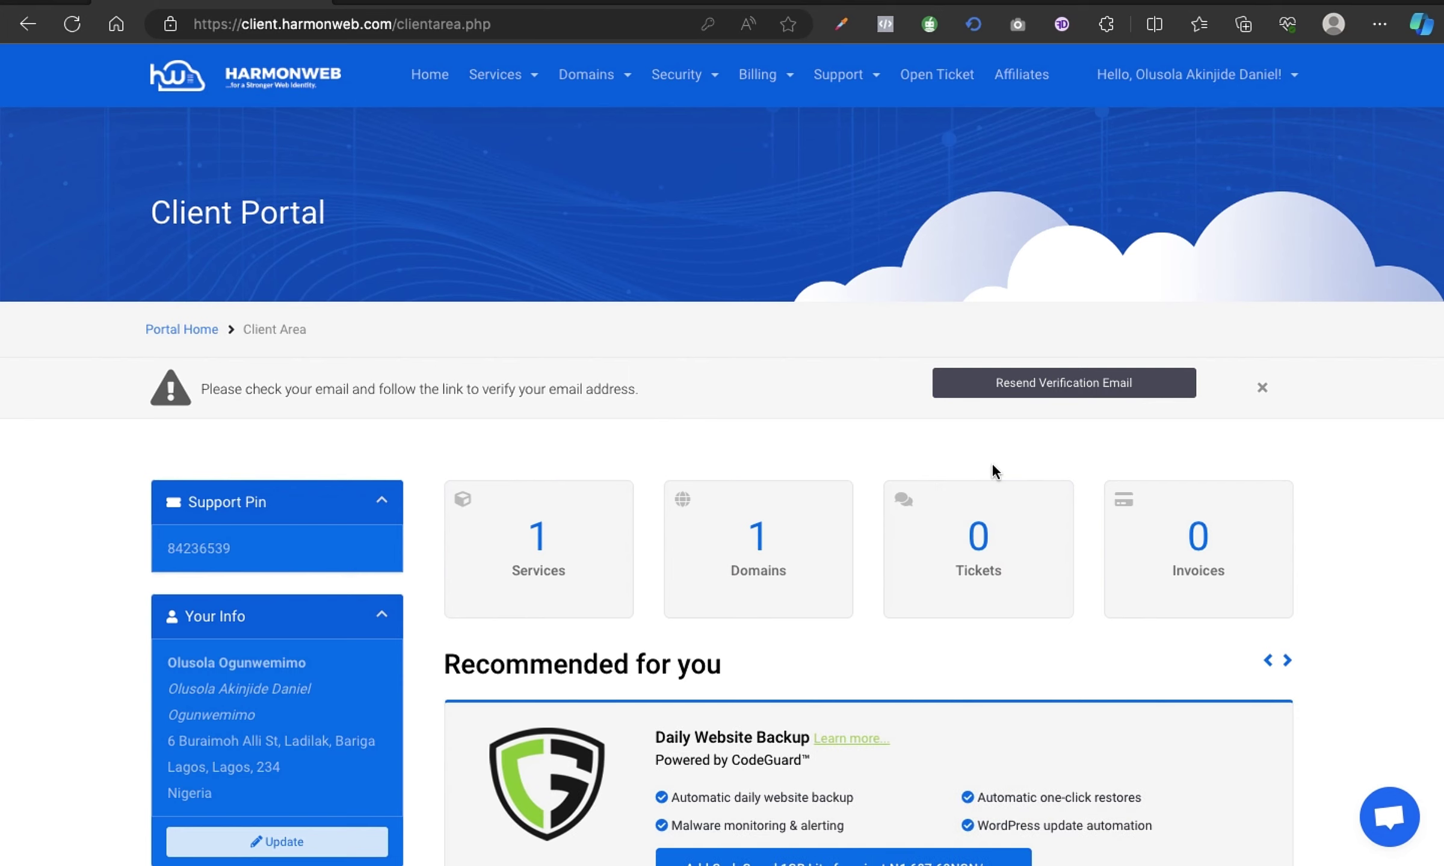
{"action": "key", "text": "ctrl+Right"}
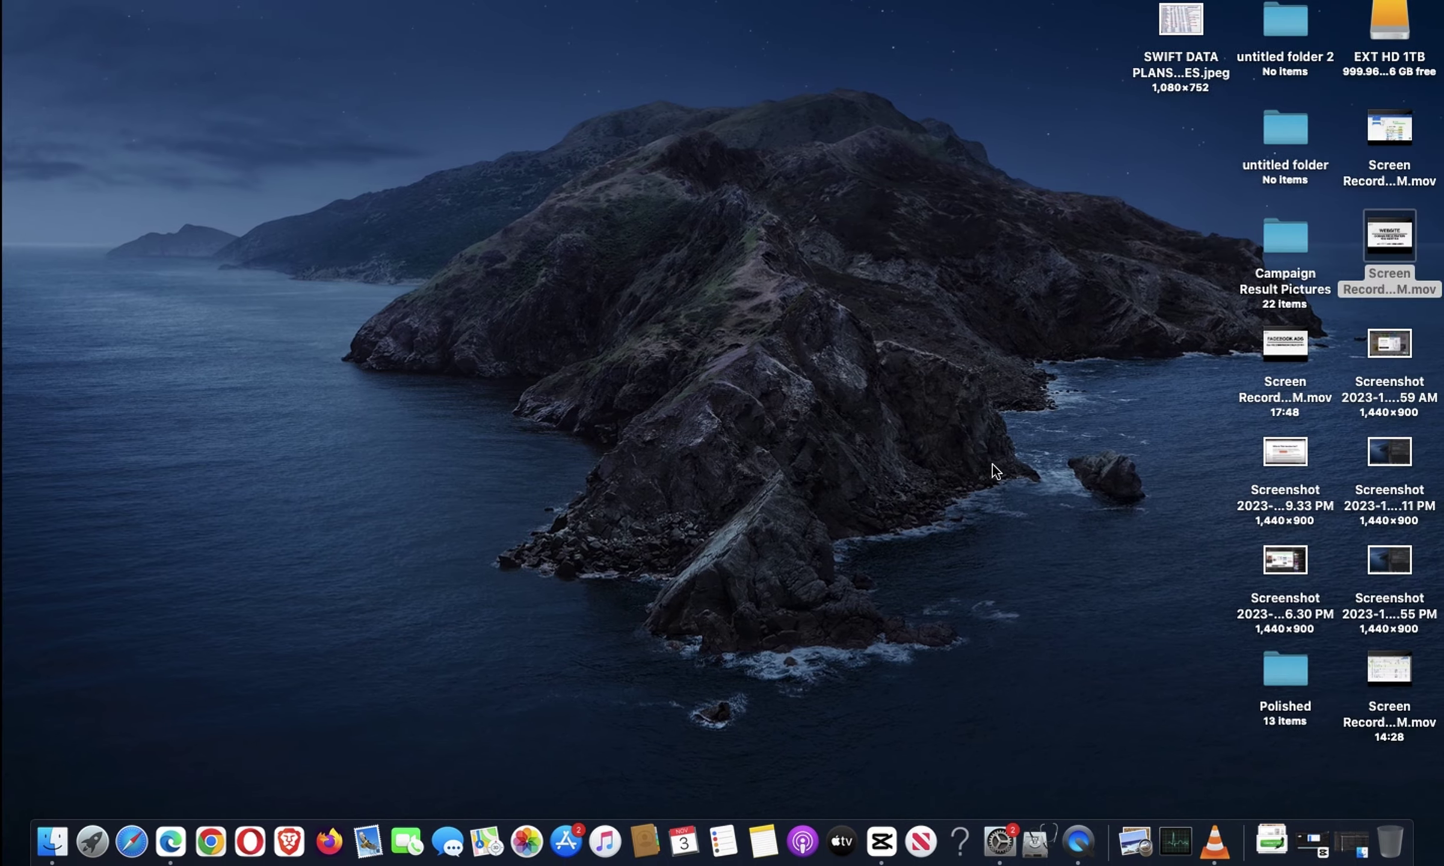
Switch to the full-screen Gmail window through Mission Control.
{"action": "key", "text": "ctrl+Left"}
{"action": "key", "text": "ctrl+Left"}
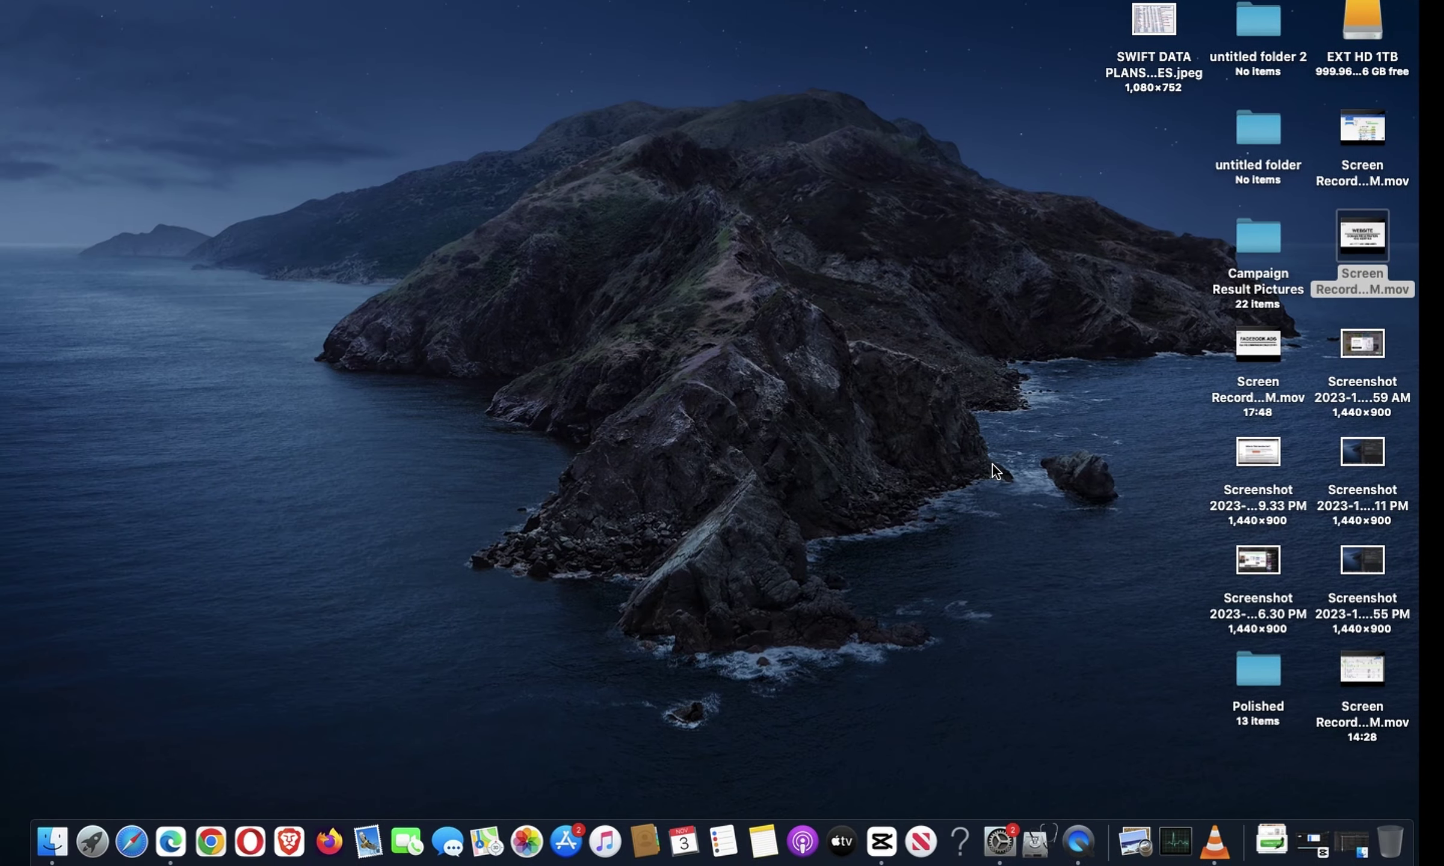
{"action": "key", "text": "ctrl+Right"}
{"action": "key", "text": "ctrl+Up"}
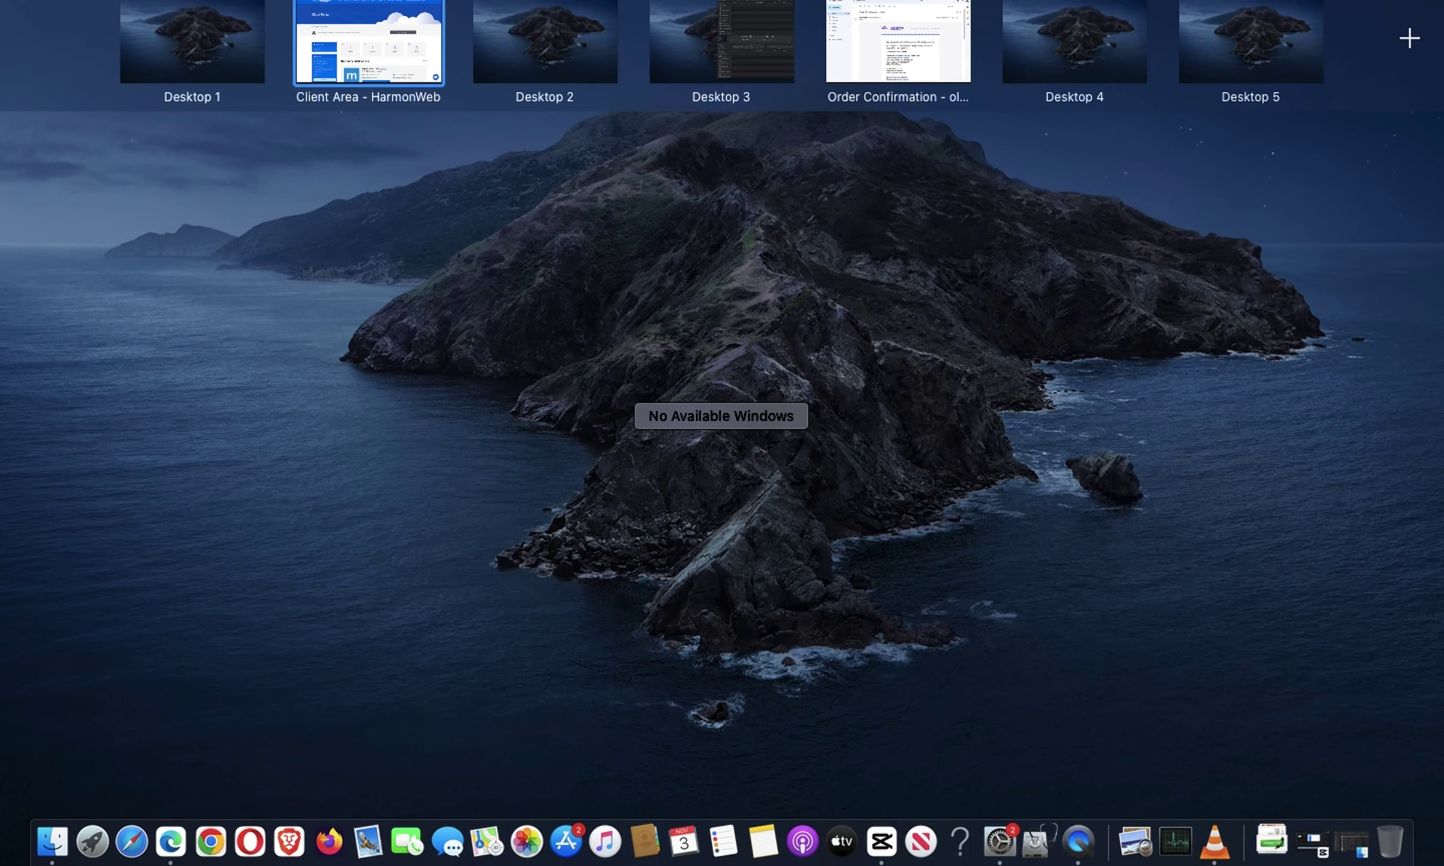
{"action": "left_click", "coordinate": [871, 58]}
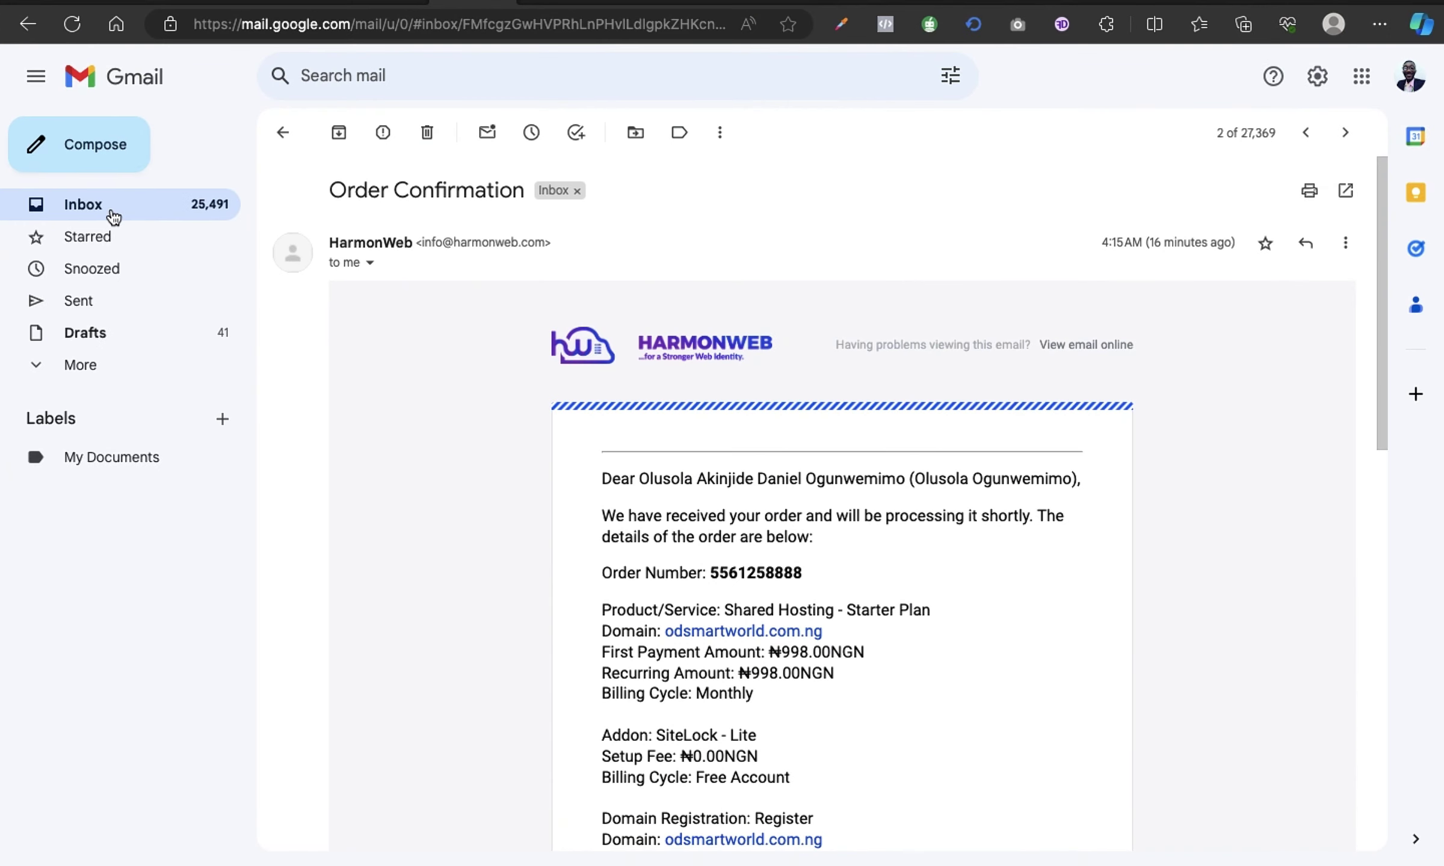
Open the Email Address Verification email from the inbox and follow its verify link.
{"action": "left_click", "coordinate": [110, 199]}
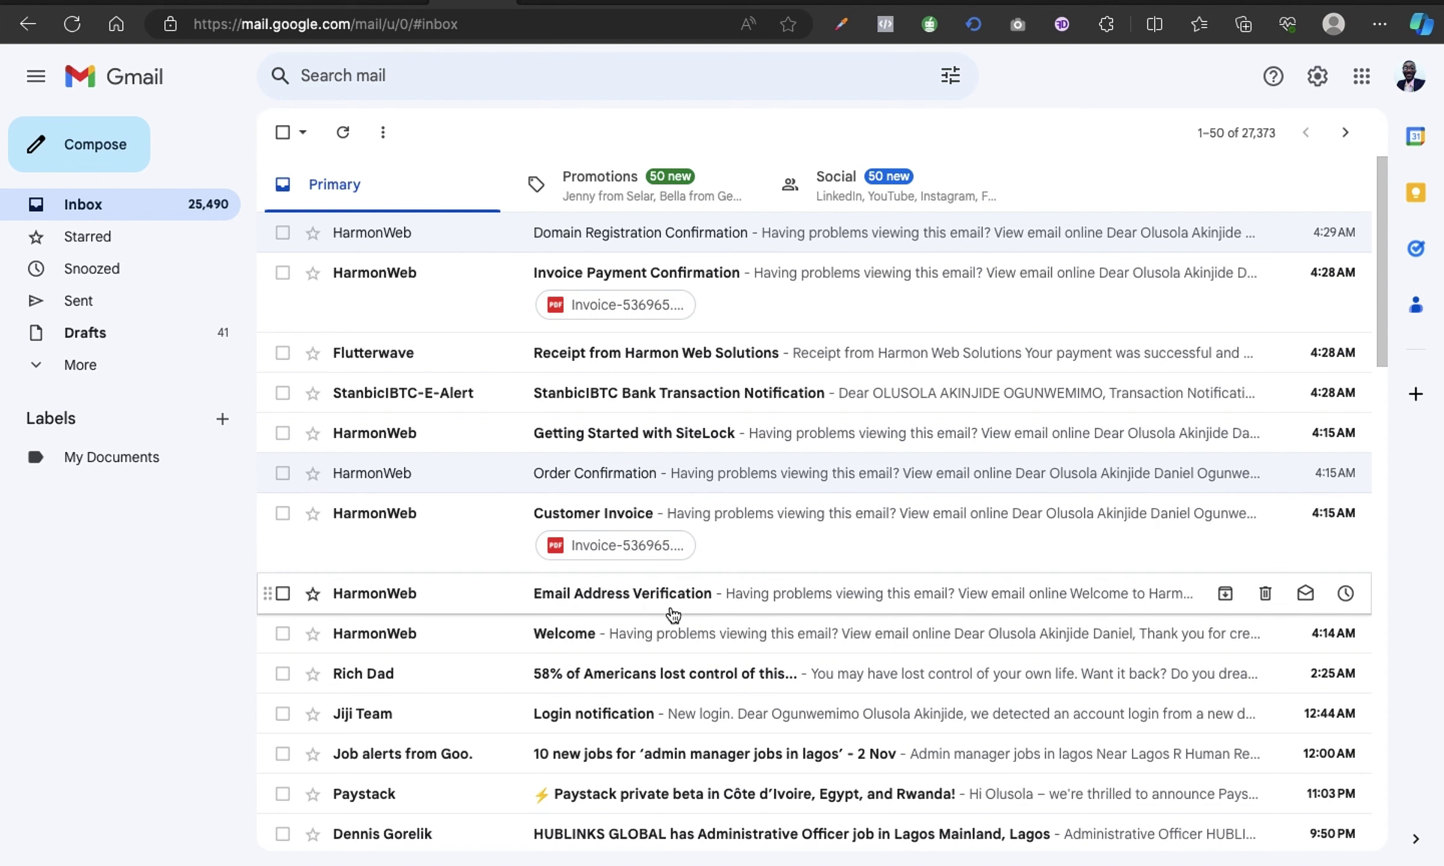
{"action": "left_click", "coordinate": [857, 597]}
{"action": "scroll", "coordinate": [908, 496], "scroll_direction": "down", "scroll_amount": 2}
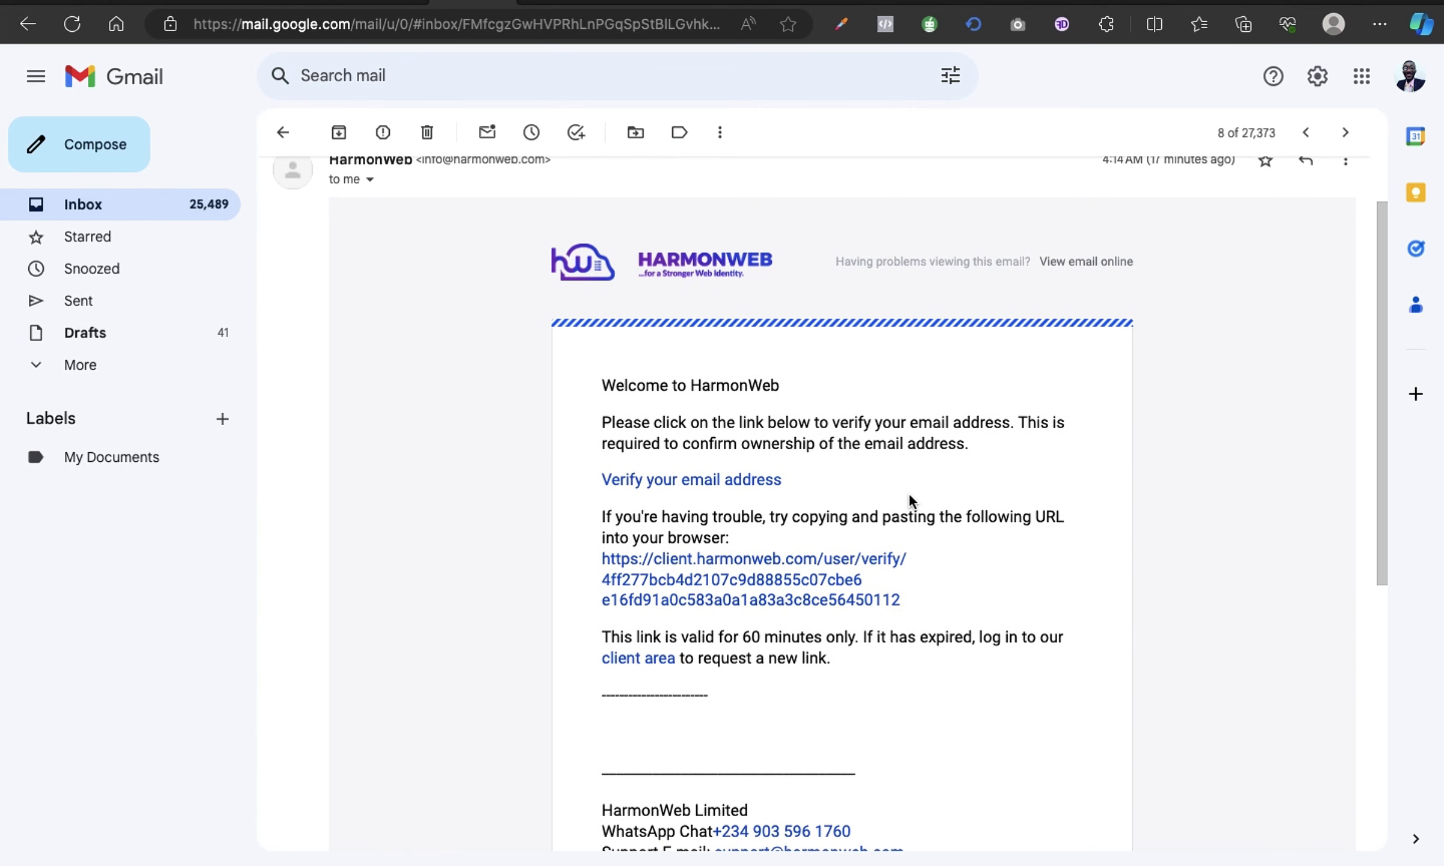
{"action": "left_click", "coordinate": [769, 568]}
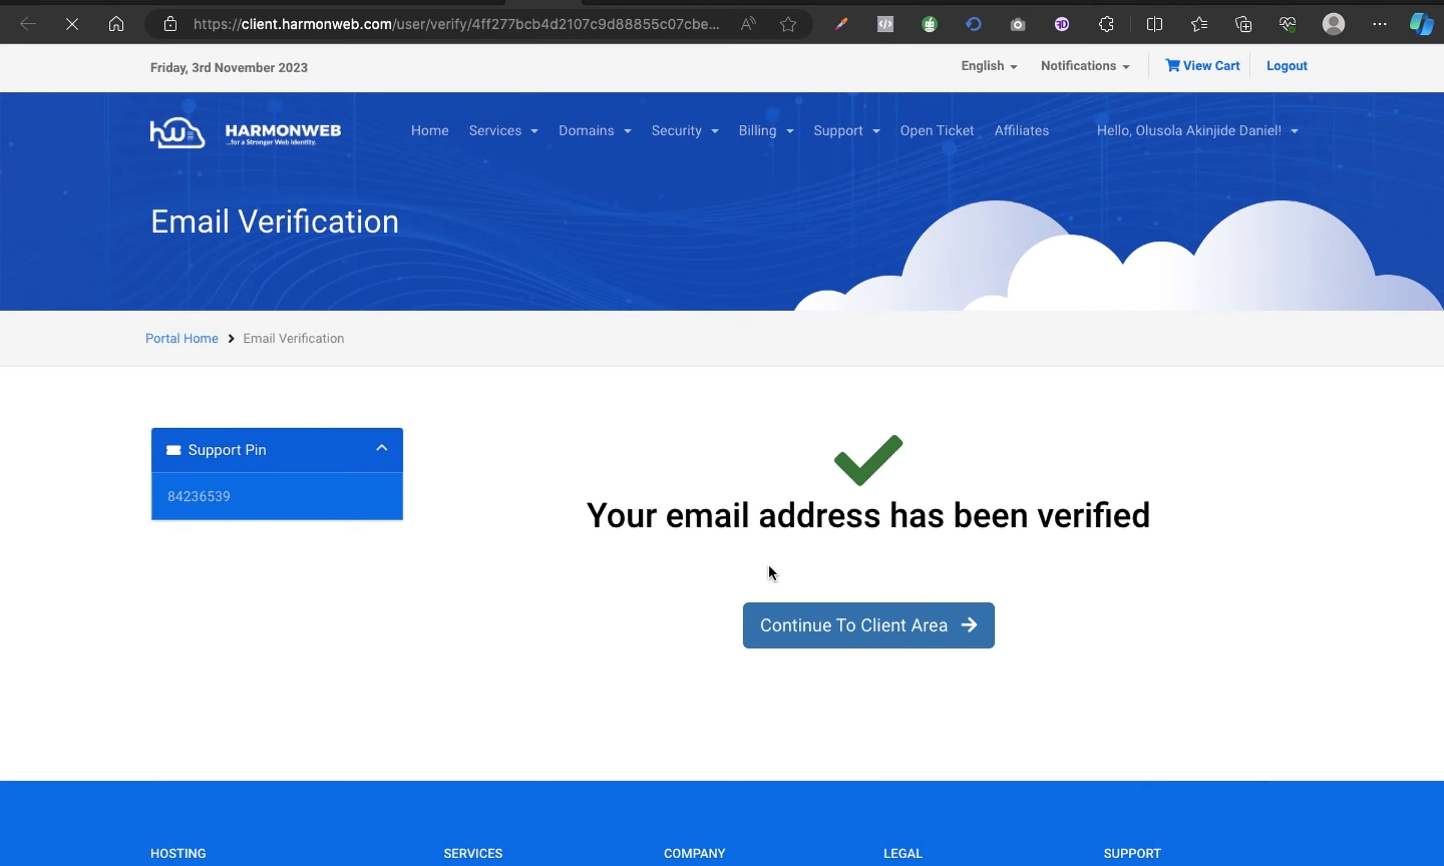
Continue to the HarmonWeb client area, then go back to the verification email in Gmail.
{"action": "left_click", "coordinate": [859, 639]}
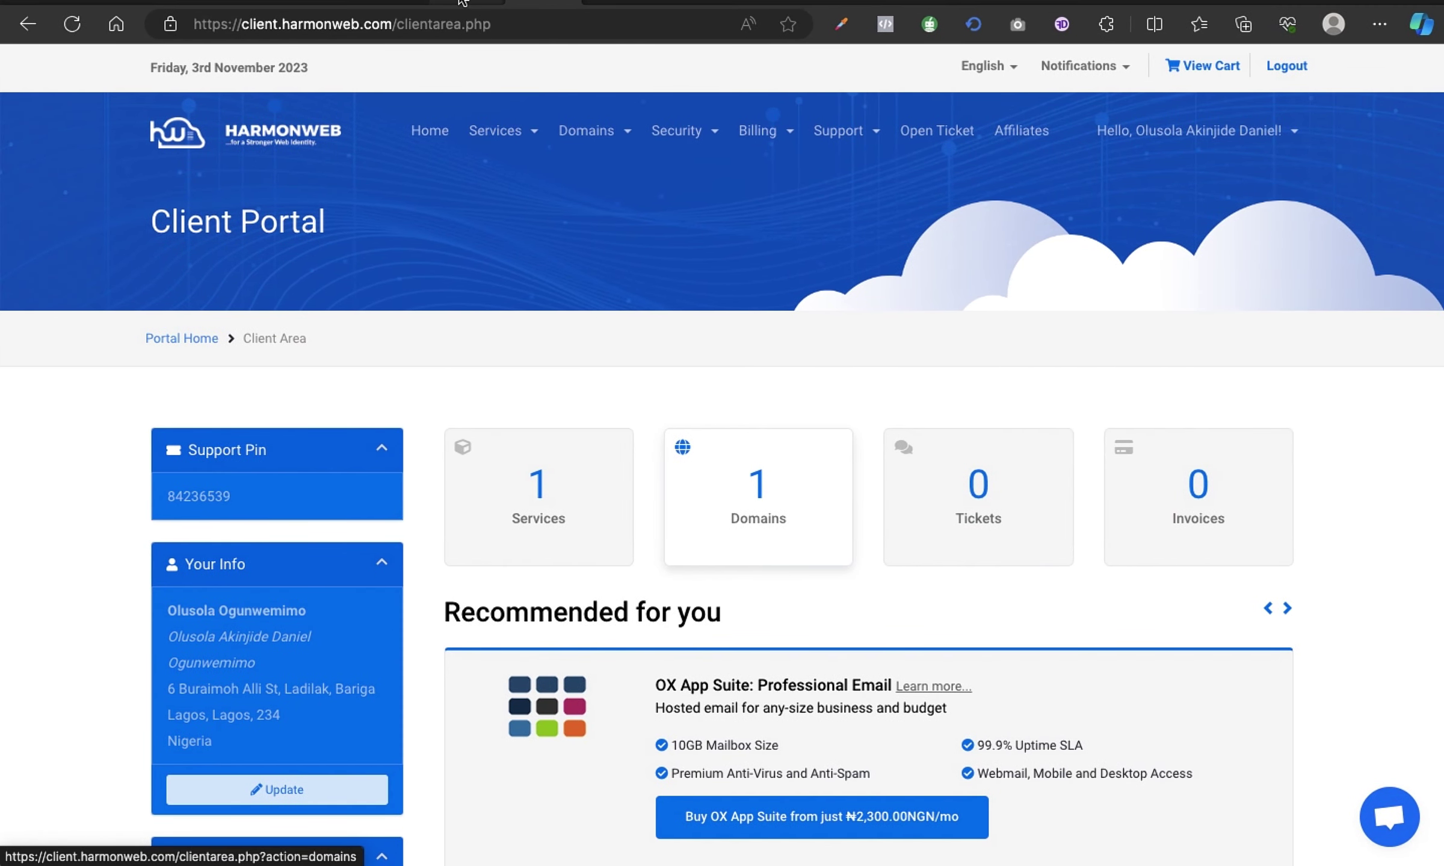
{"action": "left_click", "coordinate": [462, 3]}
{"action": "scroll", "coordinate": [667, 412], "scroll_direction": "down", "scroll_amount": 6}
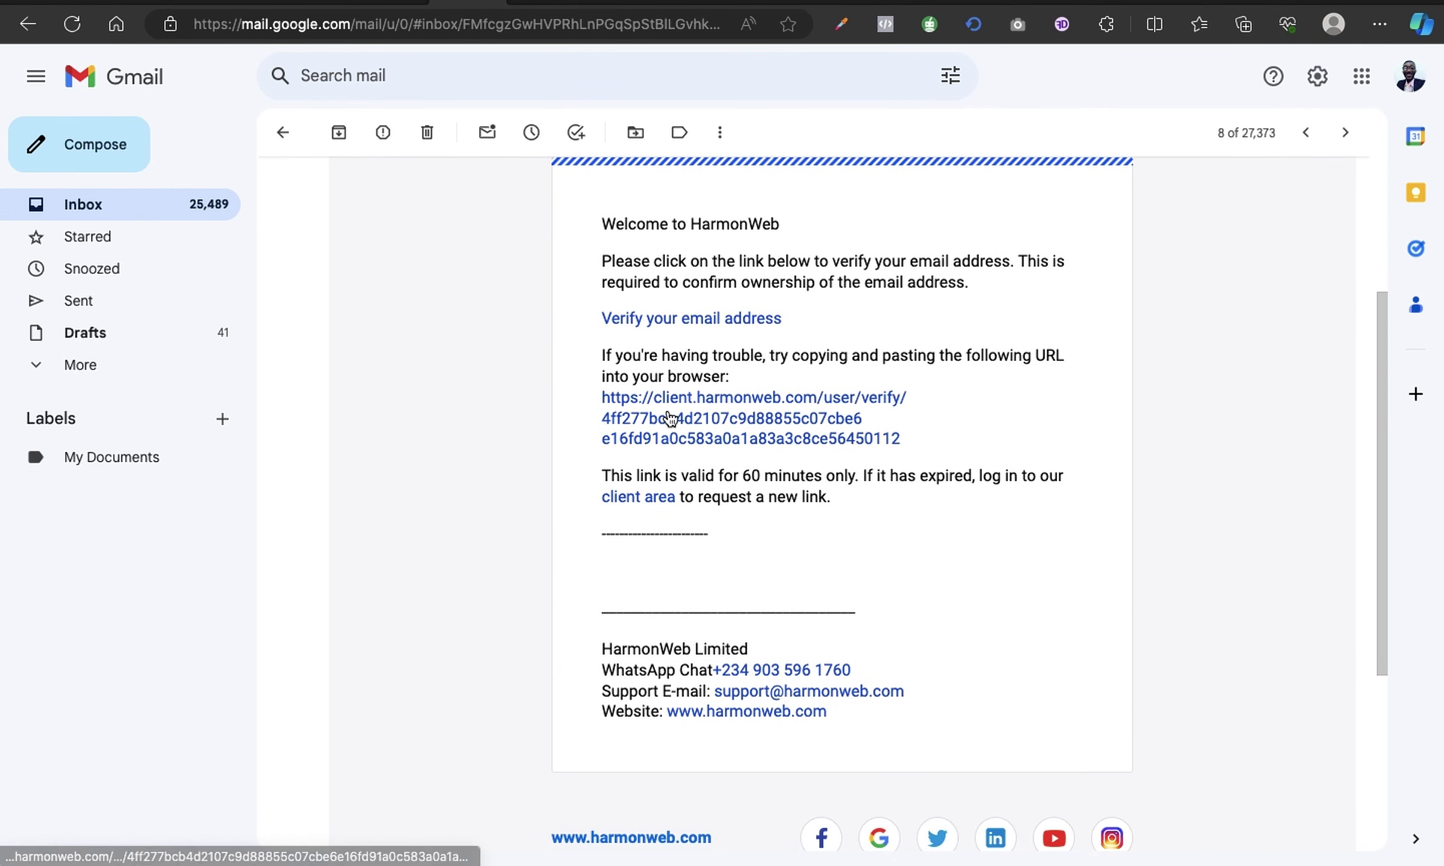
Go back to the Gmail inbox and refresh it for new mail.
{"action": "scroll", "coordinate": [667, 409], "scroll_direction": "up", "scroll_amount": 7}
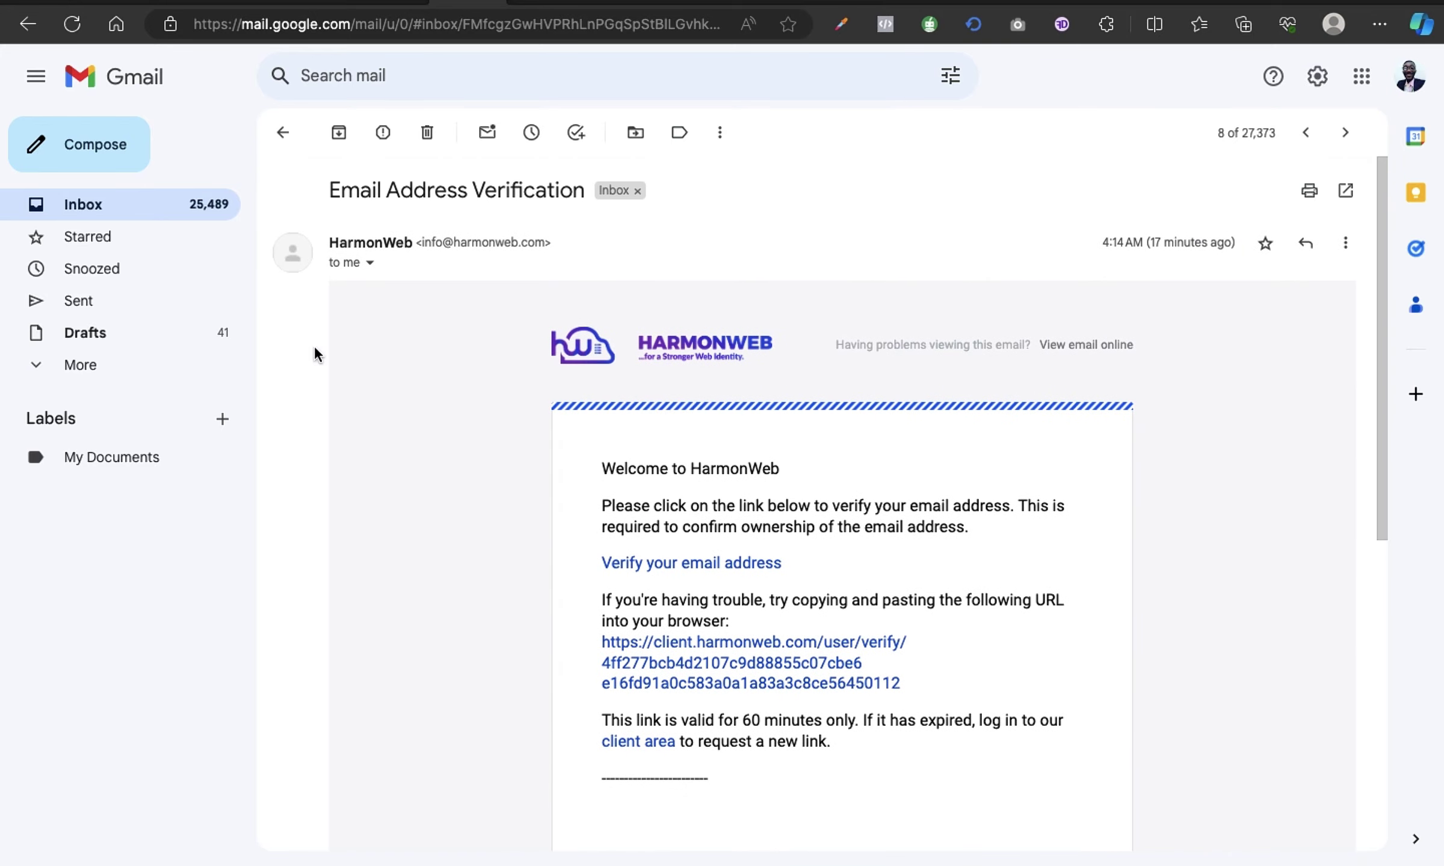
{"action": "left_click", "coordinate": [151, 203]}
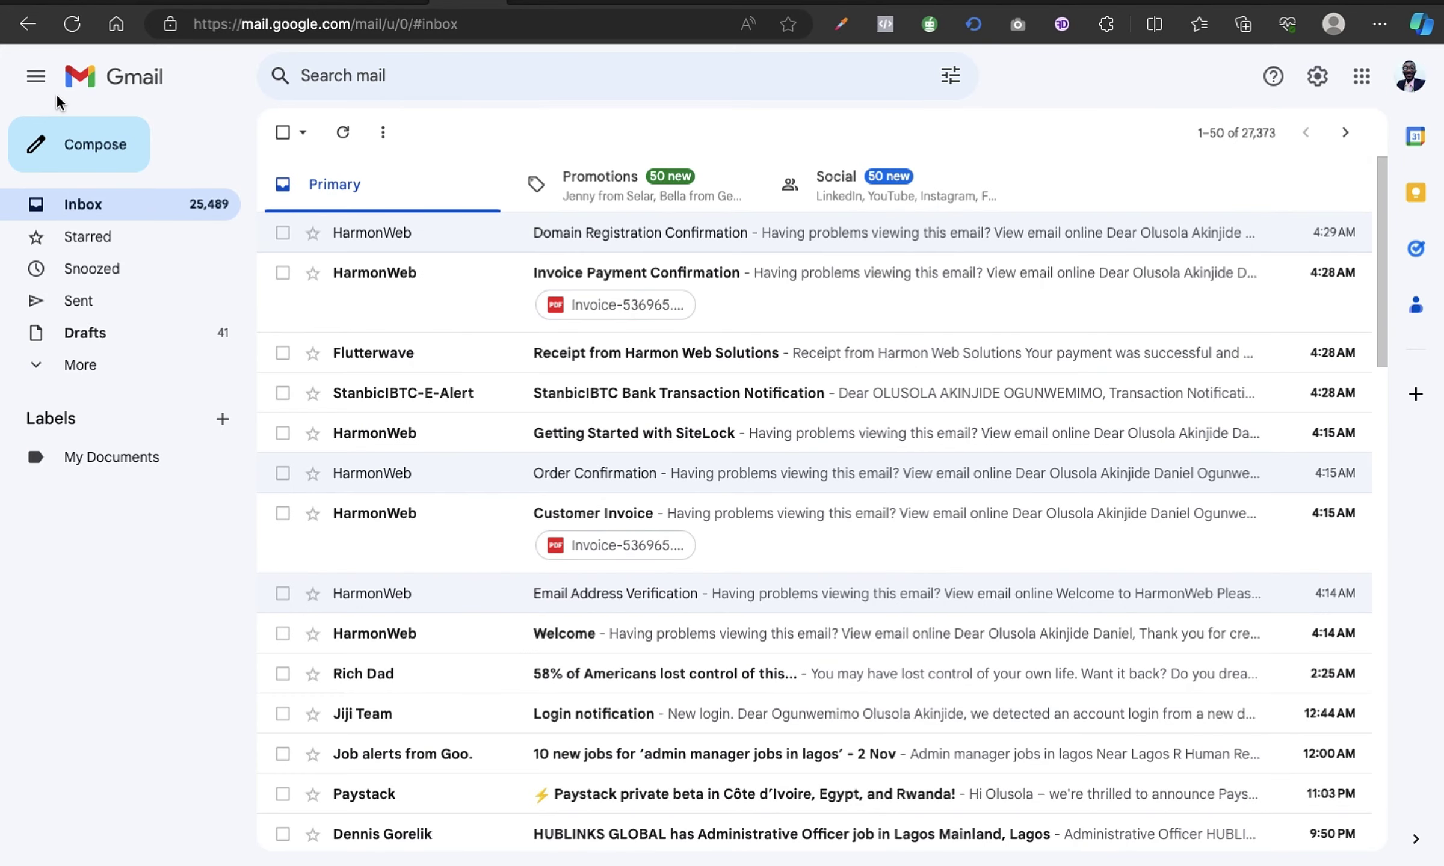
{"action": "left_click", "coordinate": [342, 132]}
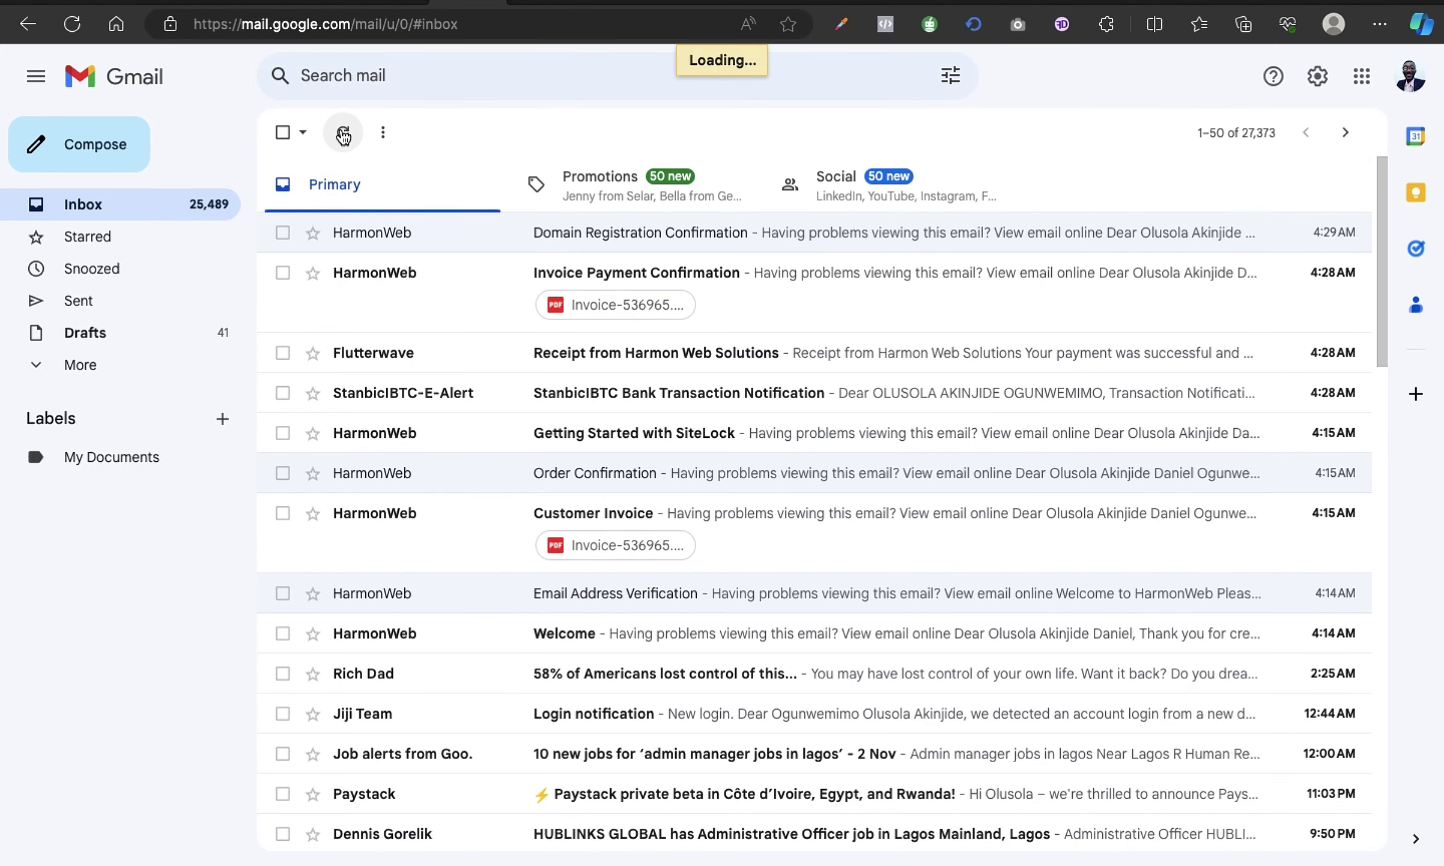
Read the Invoice Payment Confirmation email showing status Paid, then return to the inbox.
{"action": "left_click", "coordinate": [815, 279]}
{"action": "scroll", "coordinate": [824, 515], "scroll_direction": "down", "scroll_amount": 5}
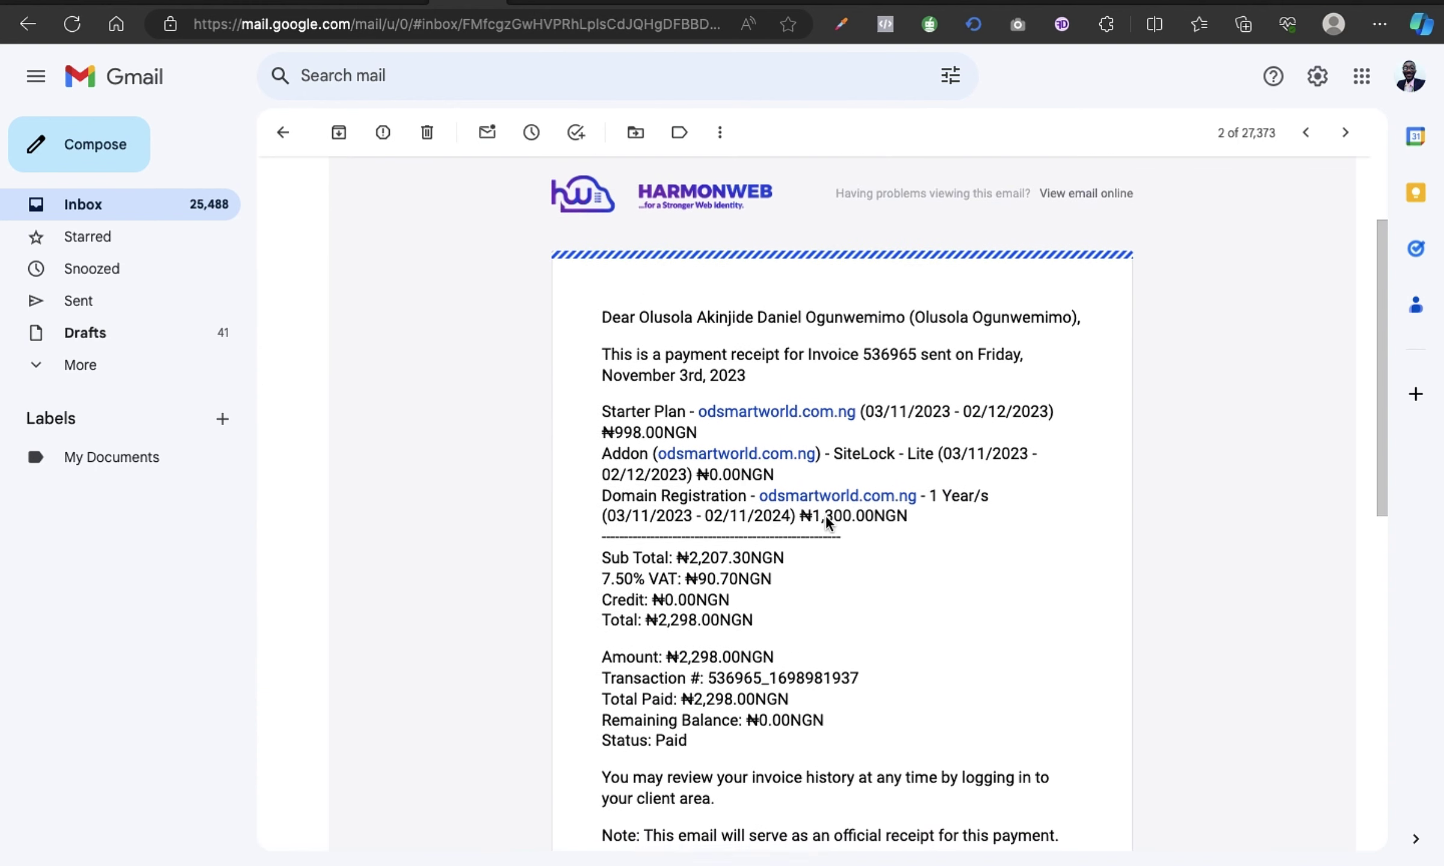
{"action": "scroll", "coordinate": [825, 515], "scroll_direction": "down", "scroll_amount": 5}
{"action": "scroll", "coordinate": [825, 515], "scroll_direction": "up", "scroll_amount": 10}
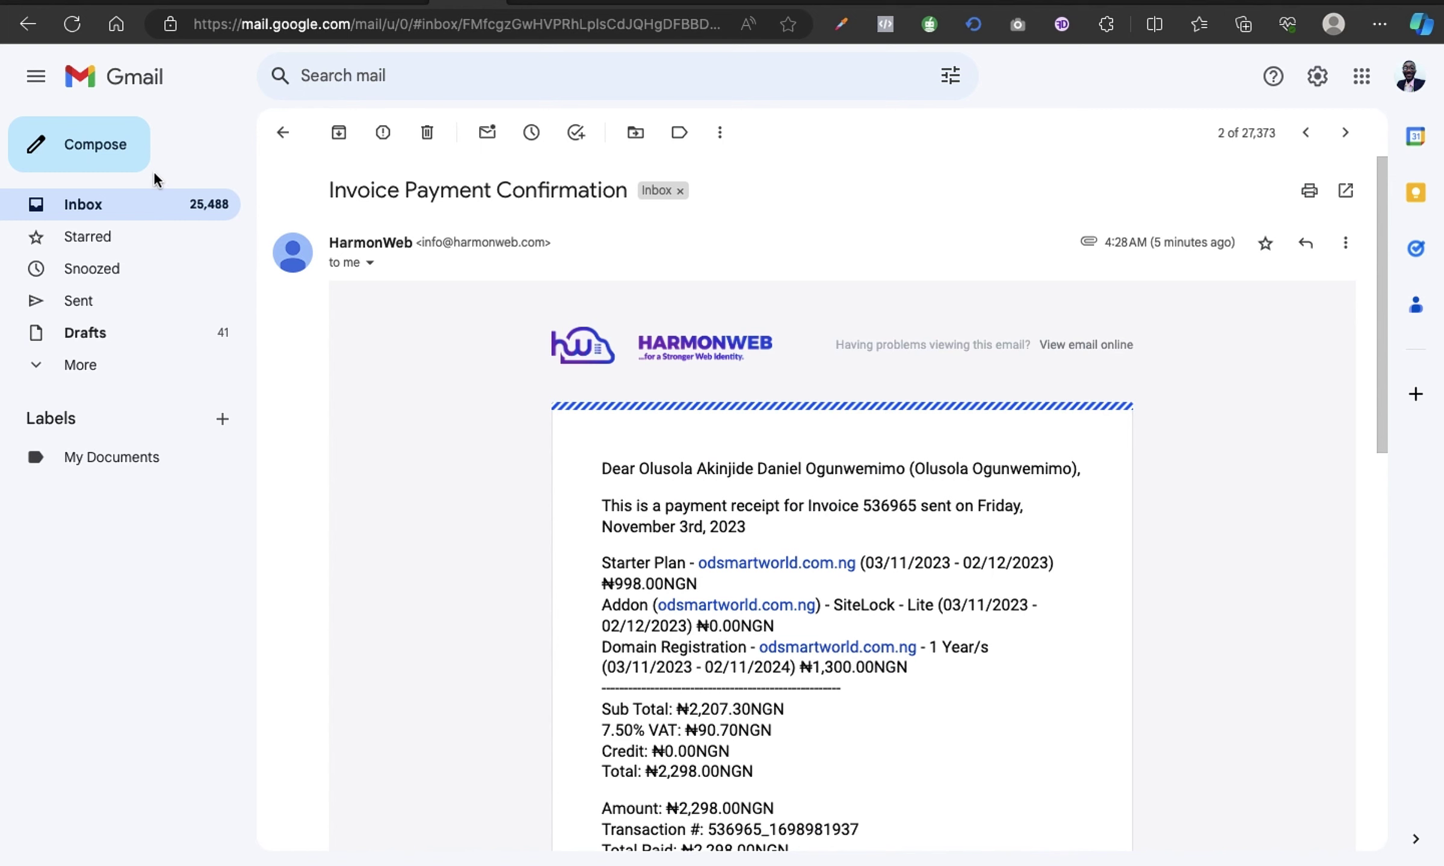
{"action": "left_click", "coordinate": [143, 206]}
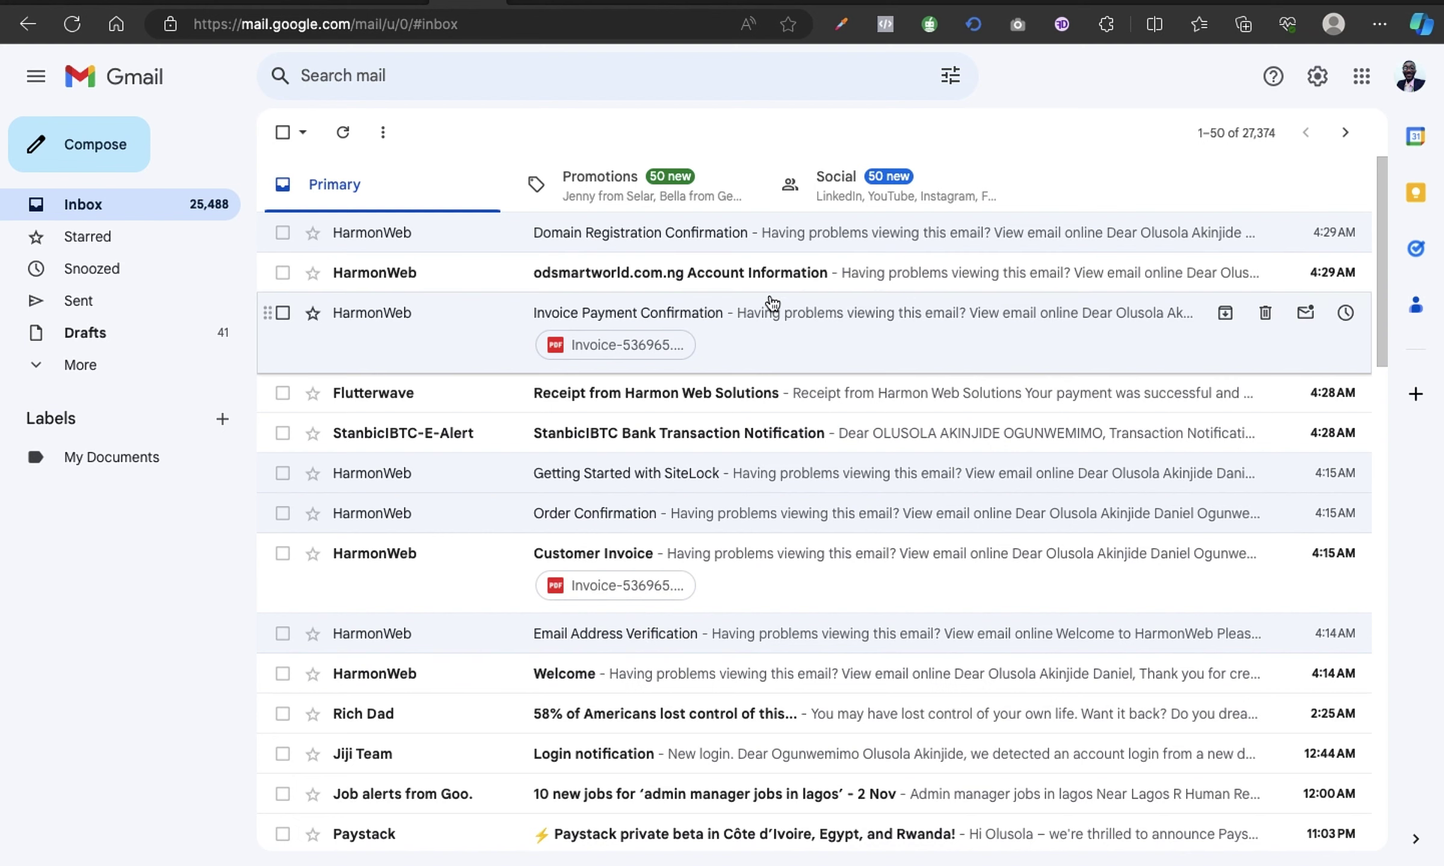
Read through the odsmartworld.com.ng Account Information email, then switch back to the HarmonWeb portal.
{"action": "left_click", "coordinate": [760, 276]}
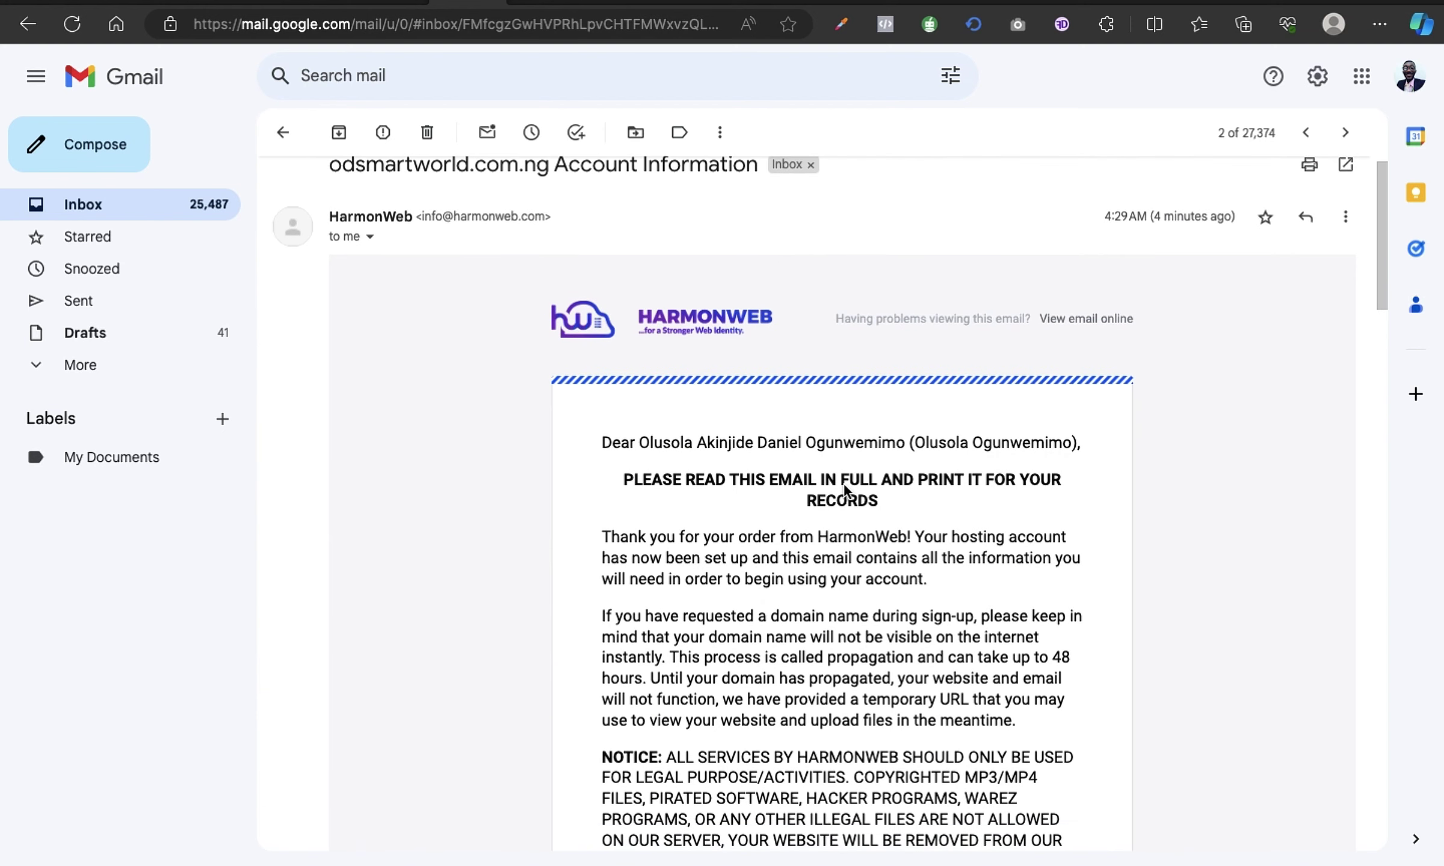
{"action": "scroll", "coordinate": [843, 484], "scroll_direction": "down", "scroll_amount": 2}
{"action": "scroll", "coordinate": [844, 488], "scroll_direction": "down", "scroll_amount": 1}
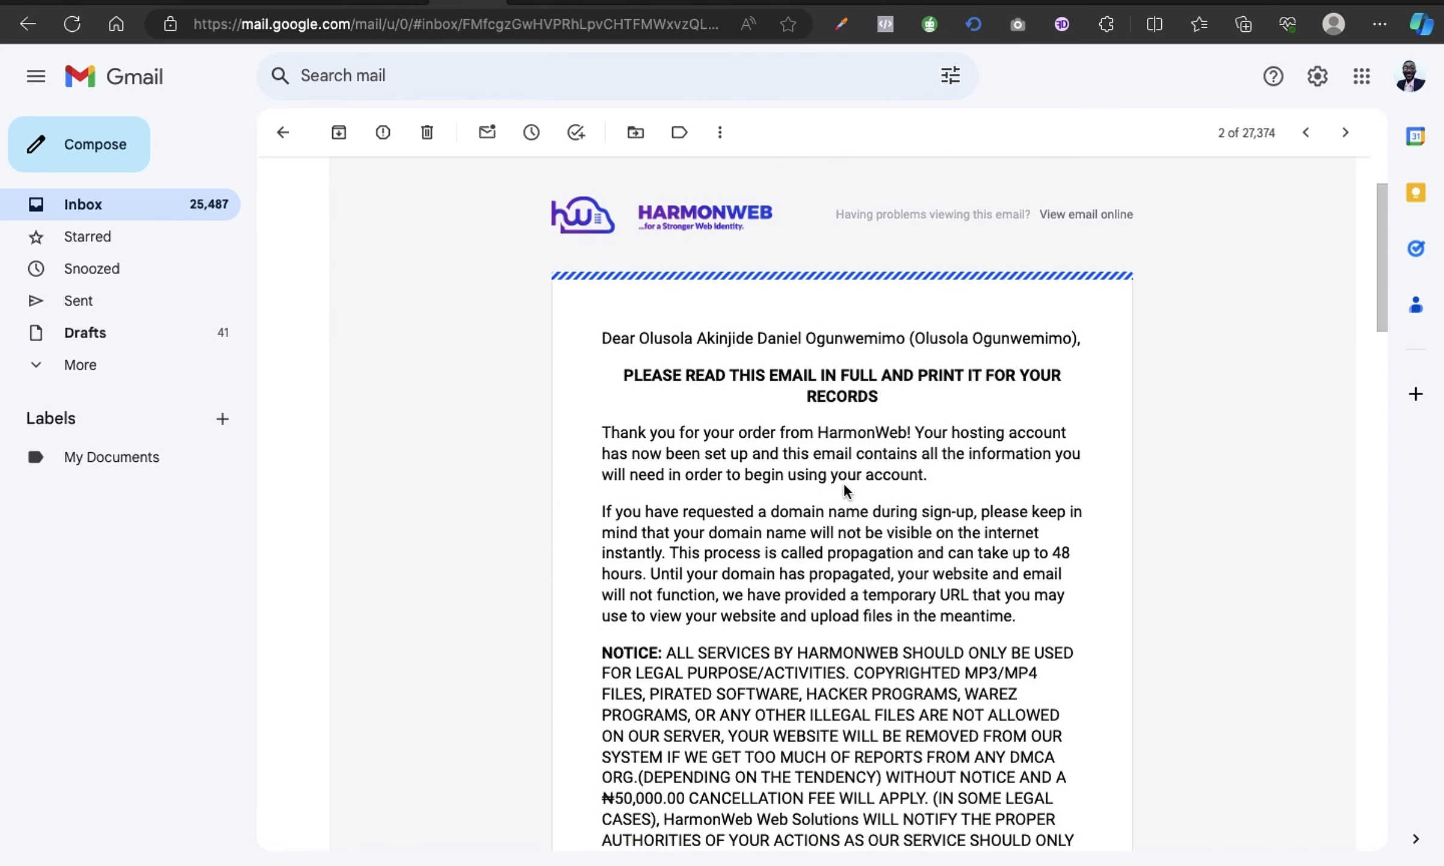
{"action": "scroll", "coordinate": [844, 487], "scroll_direction": "down", "scroll_amount": 2}
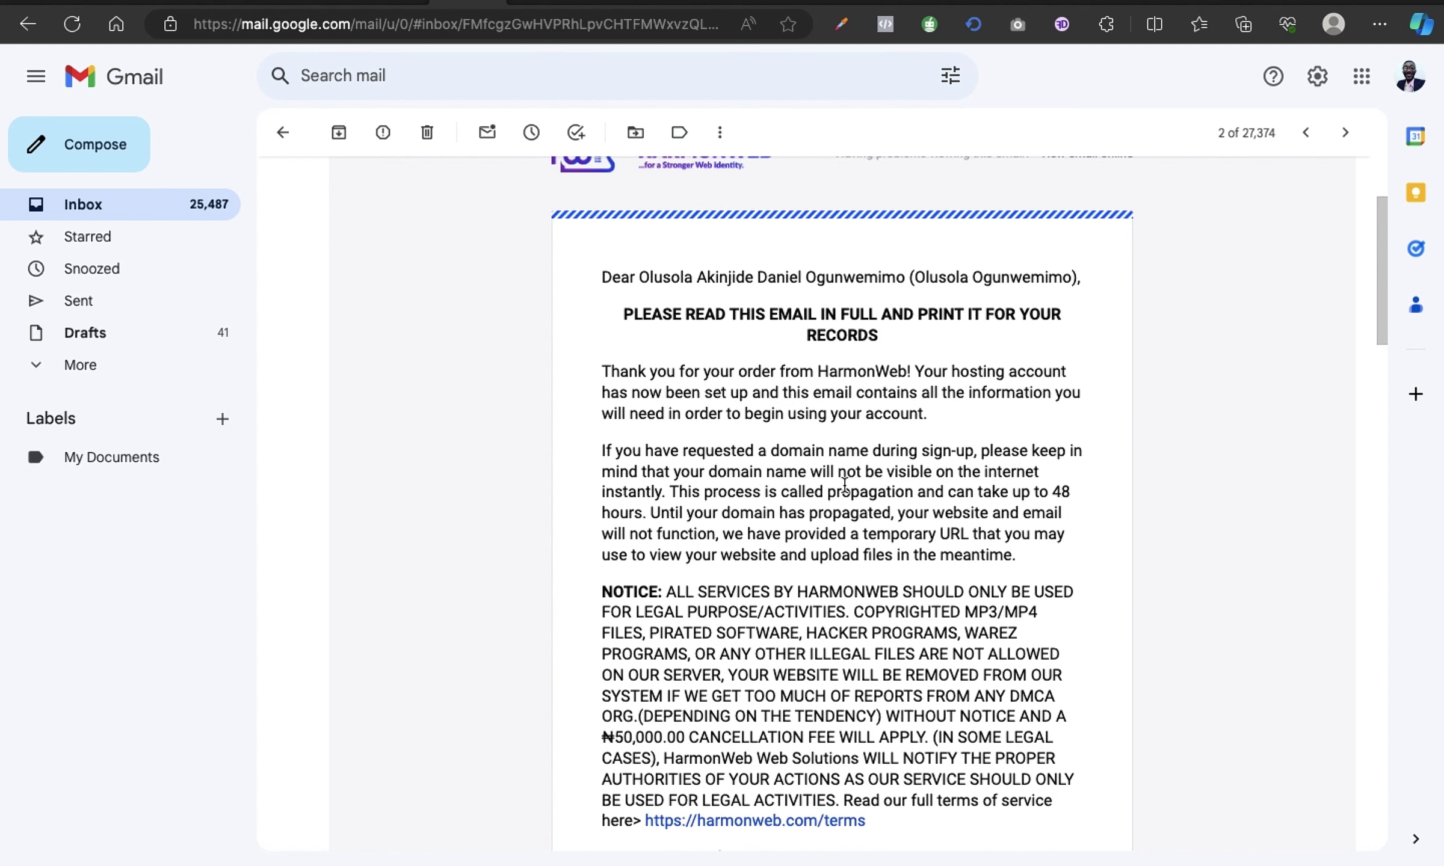
{"action": "scroll", "coordinate": [844, 484], "scroll_direction": "down", "scroll_amount": 1}
{"action": "scroll", "coordinate": [843, 487], "scroll_direction": "up", "scroll_amount": 5}
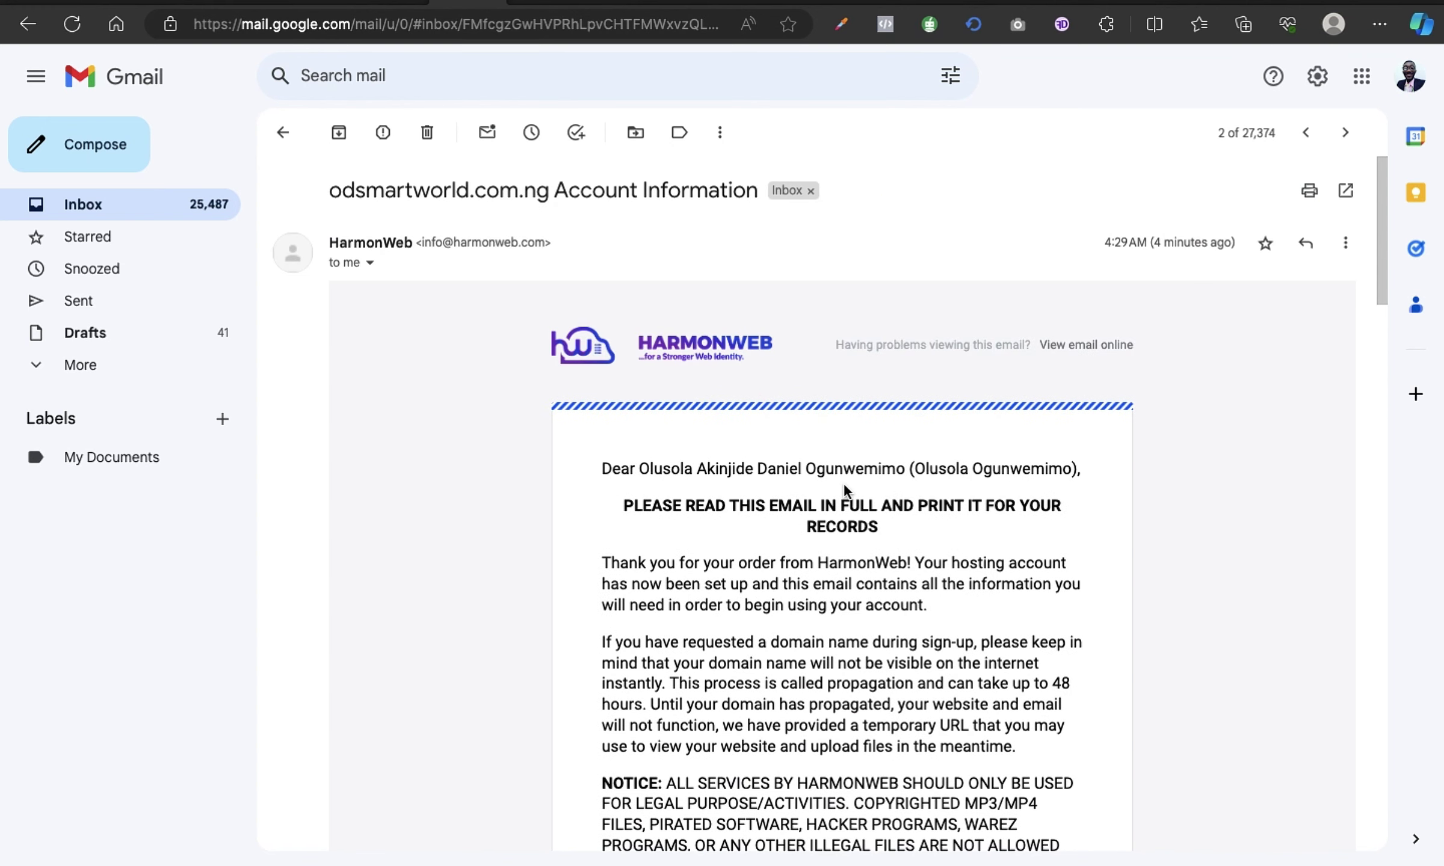
{"action": "scroll", "coordinate": [826, 523], "scroll_direction": "down", "scroll_amount": 3}
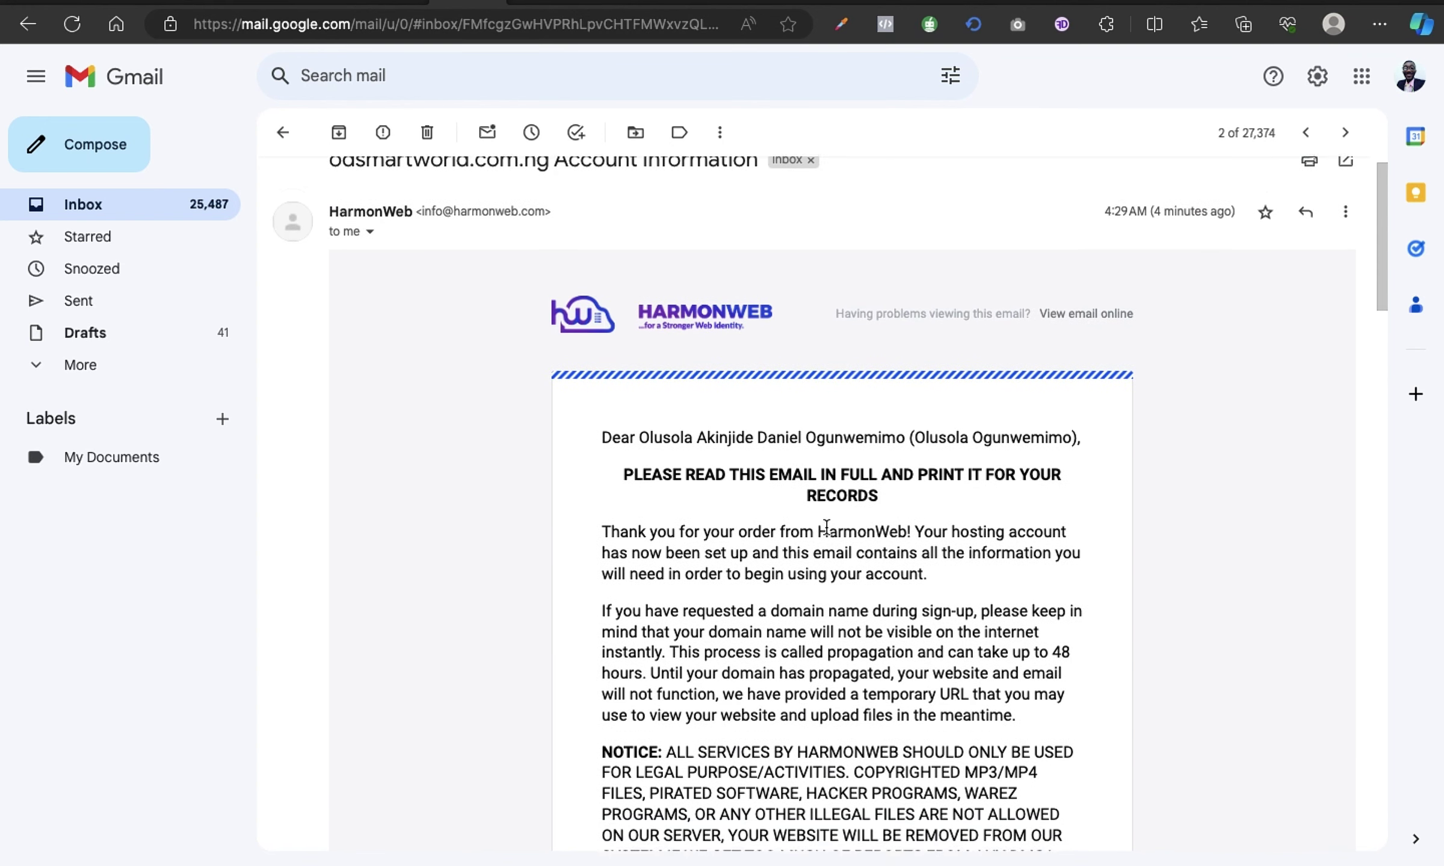
{"action": "scroll", "coordinate": [827, 527], "scroll_direction": "up", "scroll_amount": 3}
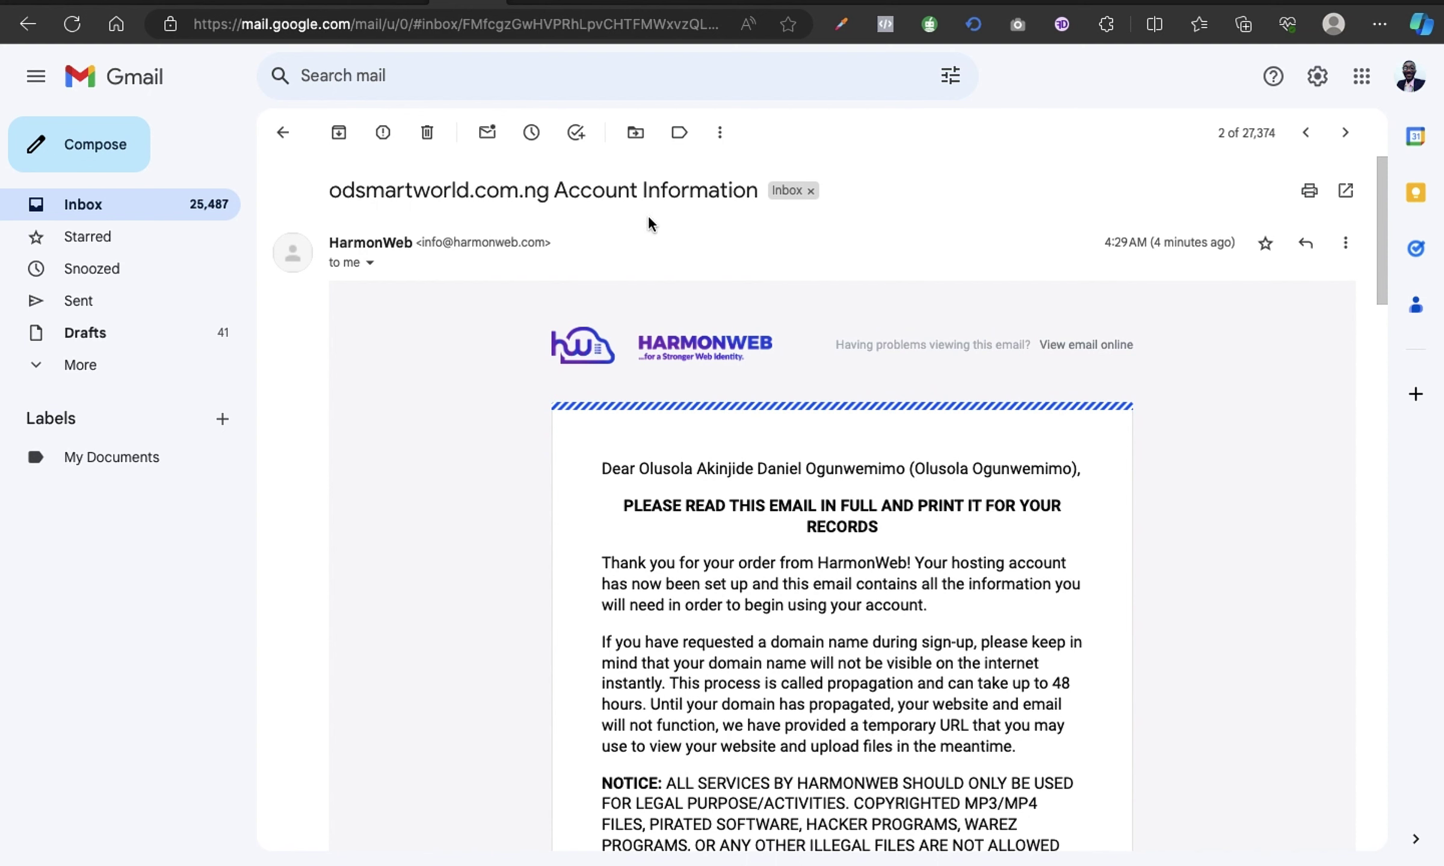
{"action": "scroll", "coordinate": [759, 464], "scroll_direction": "down", "scroll_amount": 3}
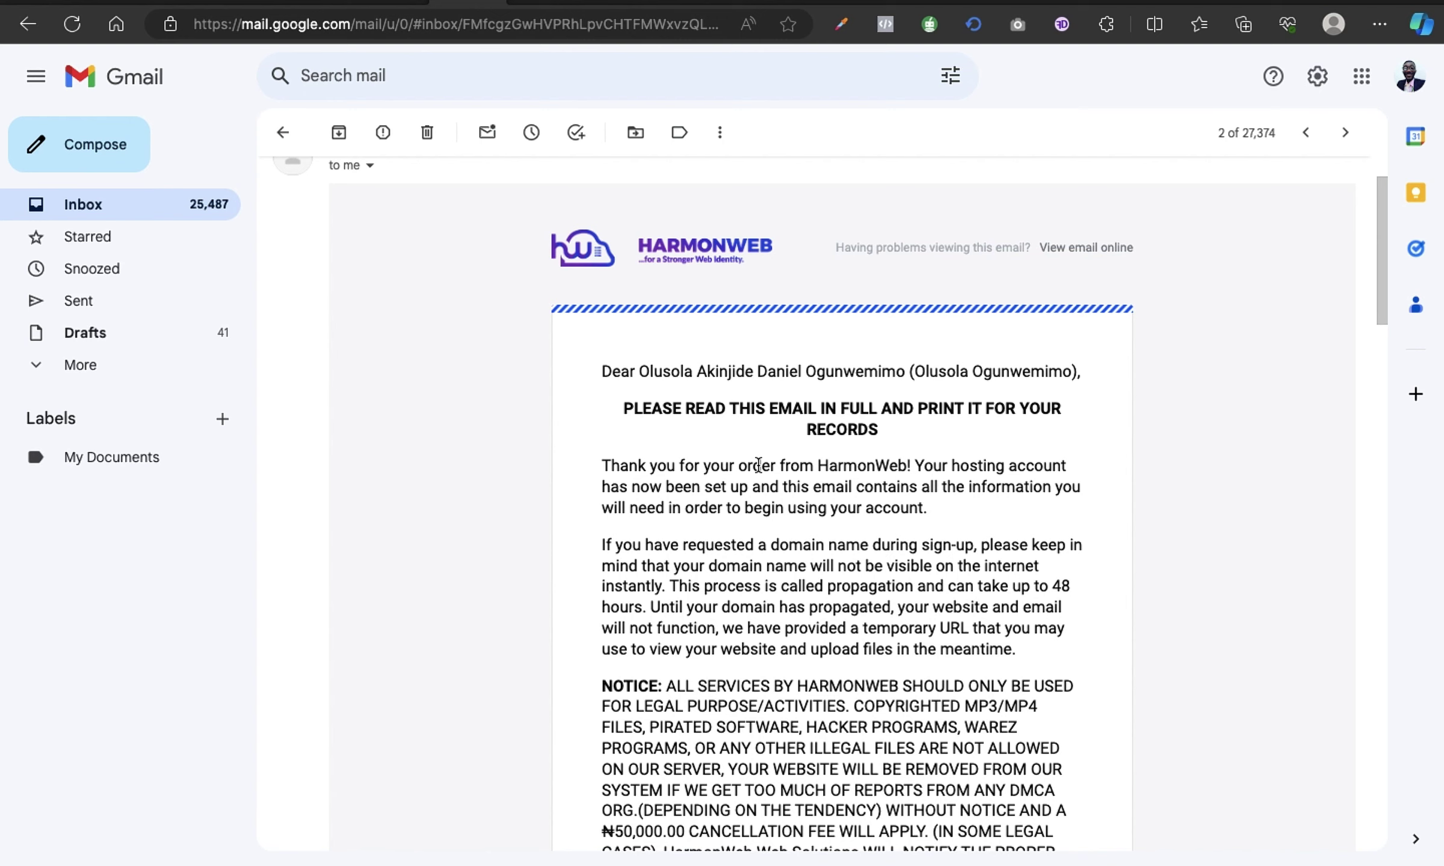
{"action": "scroll", "coordinate": [759, 465], "scroll_direction": "up", "scroll_amount": 1}
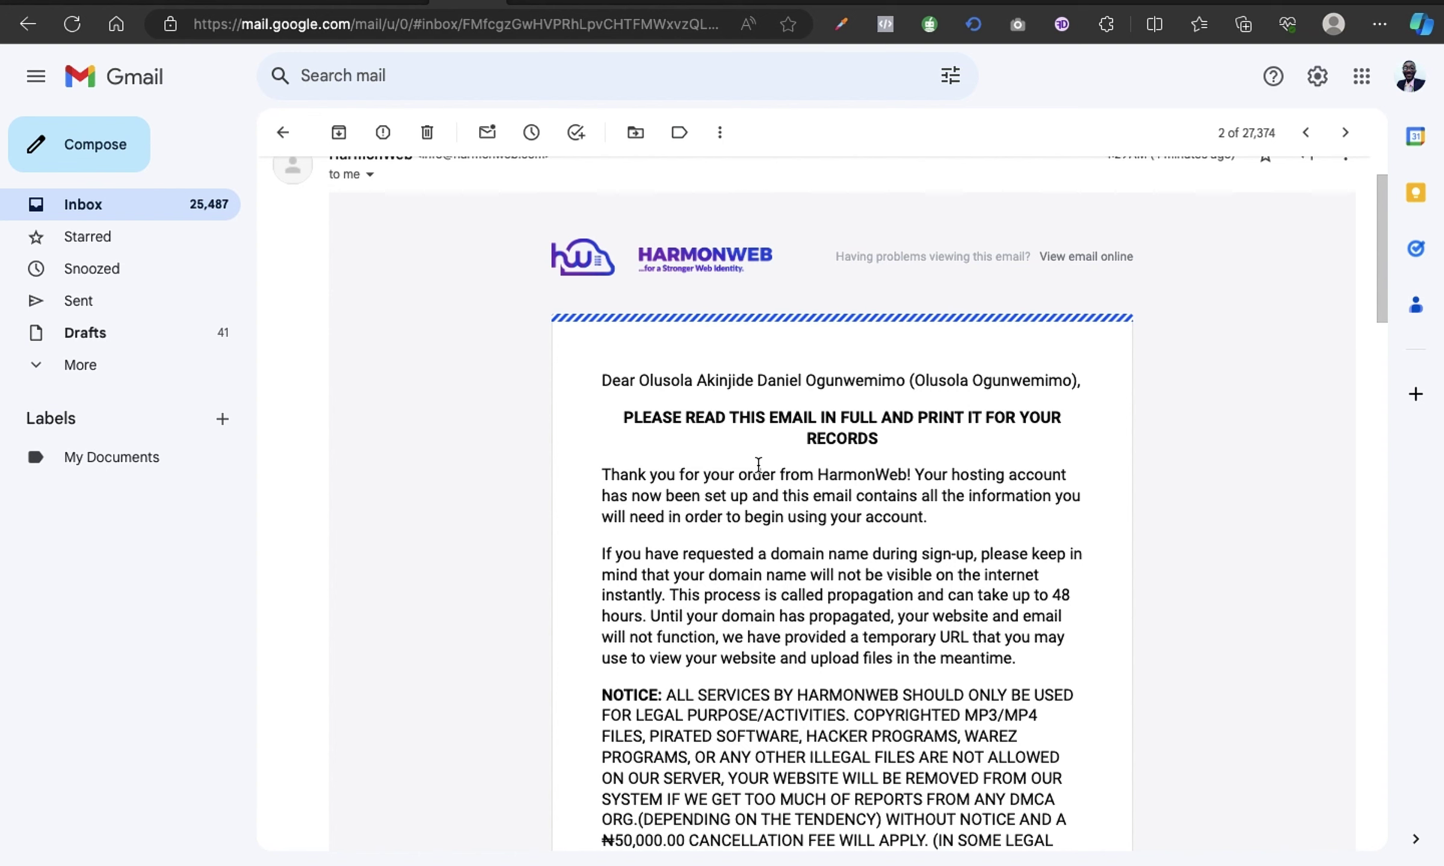
{"action": "scroll", "coordinate": [758, 465], "scroll_direction": "down", "scroll_amount": 3}
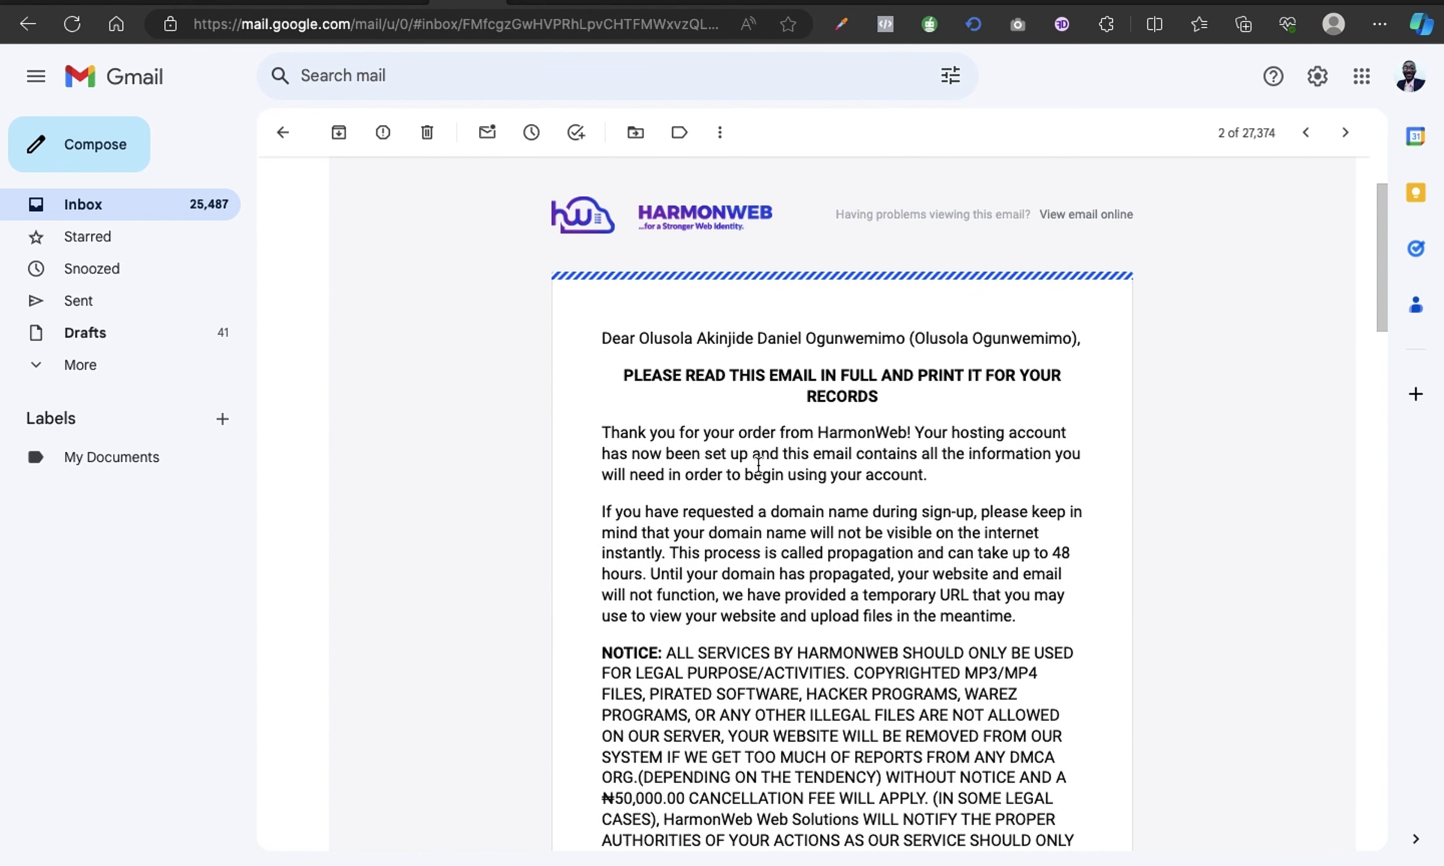
{"action": "scroll", "coordinate": [759, 465], "scroll_direction": "down", "scroll_amount": 1}
{"action": "scroll", "coordinate": [759, 469], "scroll_direction": "up", "scroll_amount": 7}
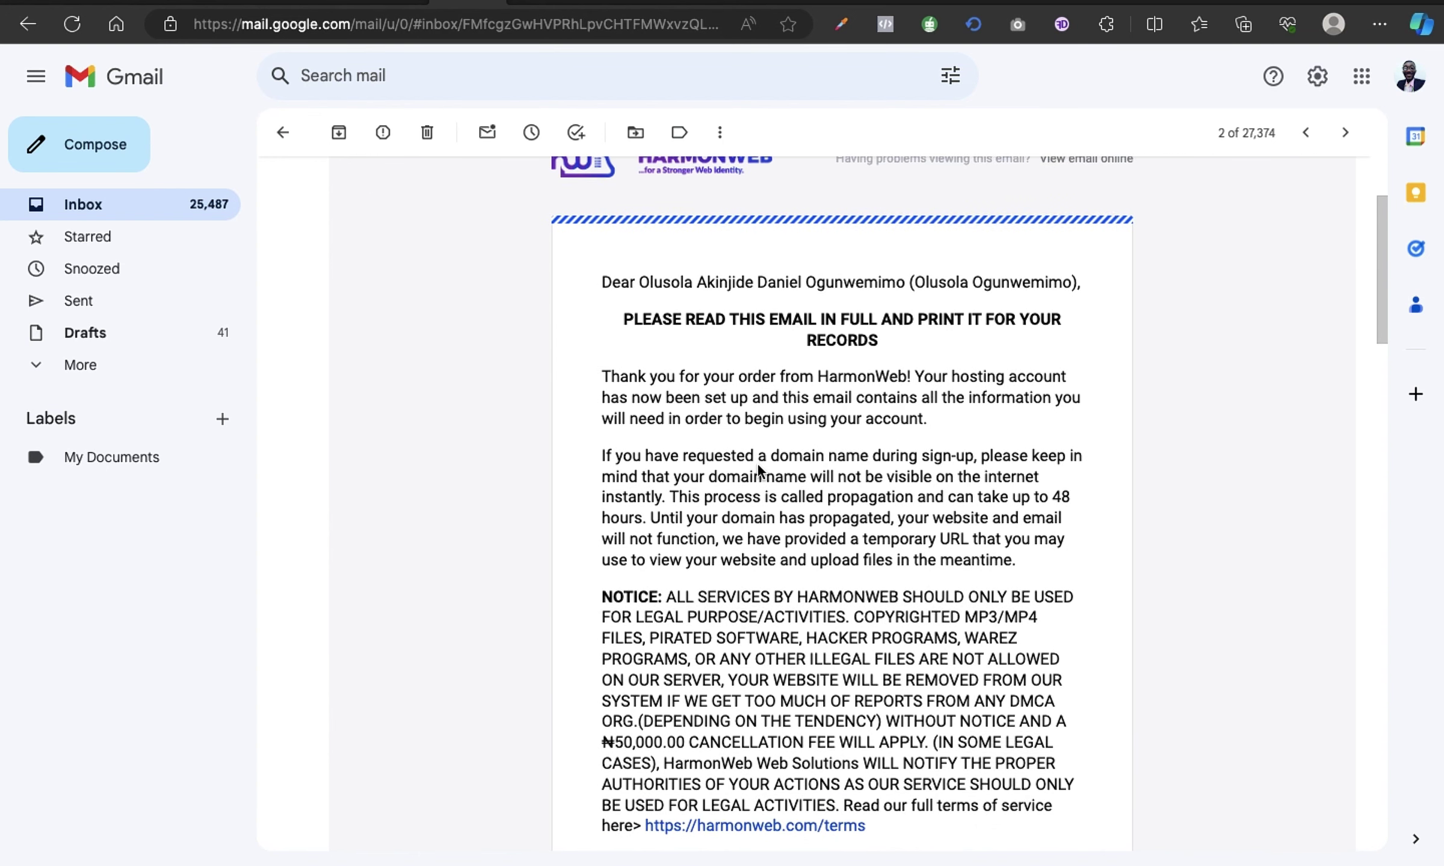
{"action": "key", "text": "ctrl+Left"}
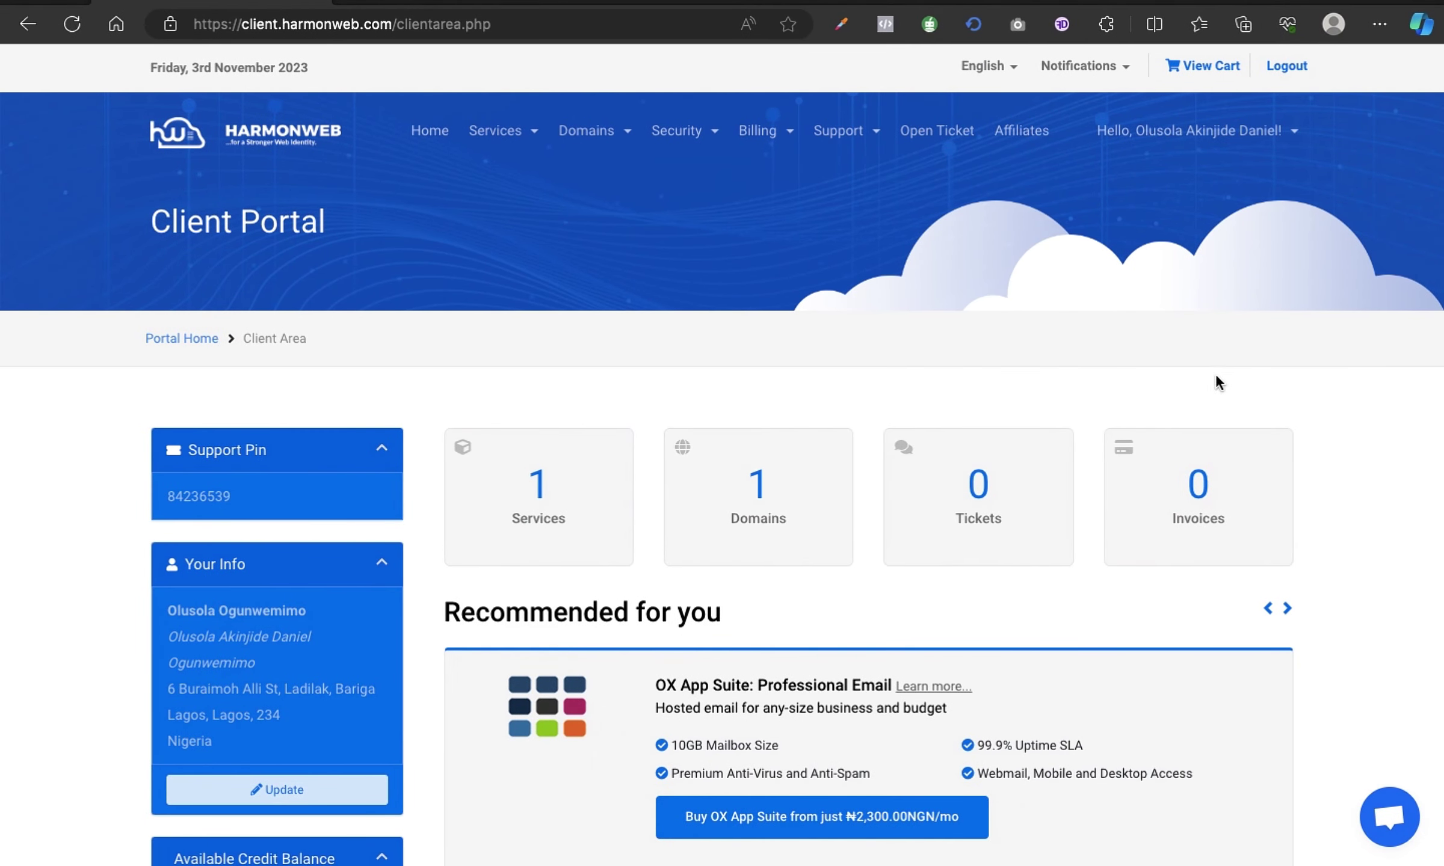
Open My Products & Services and check the Active Starter Plan's SSL status icon.
{"action": "left_click", "coordinate": [553, 505]}
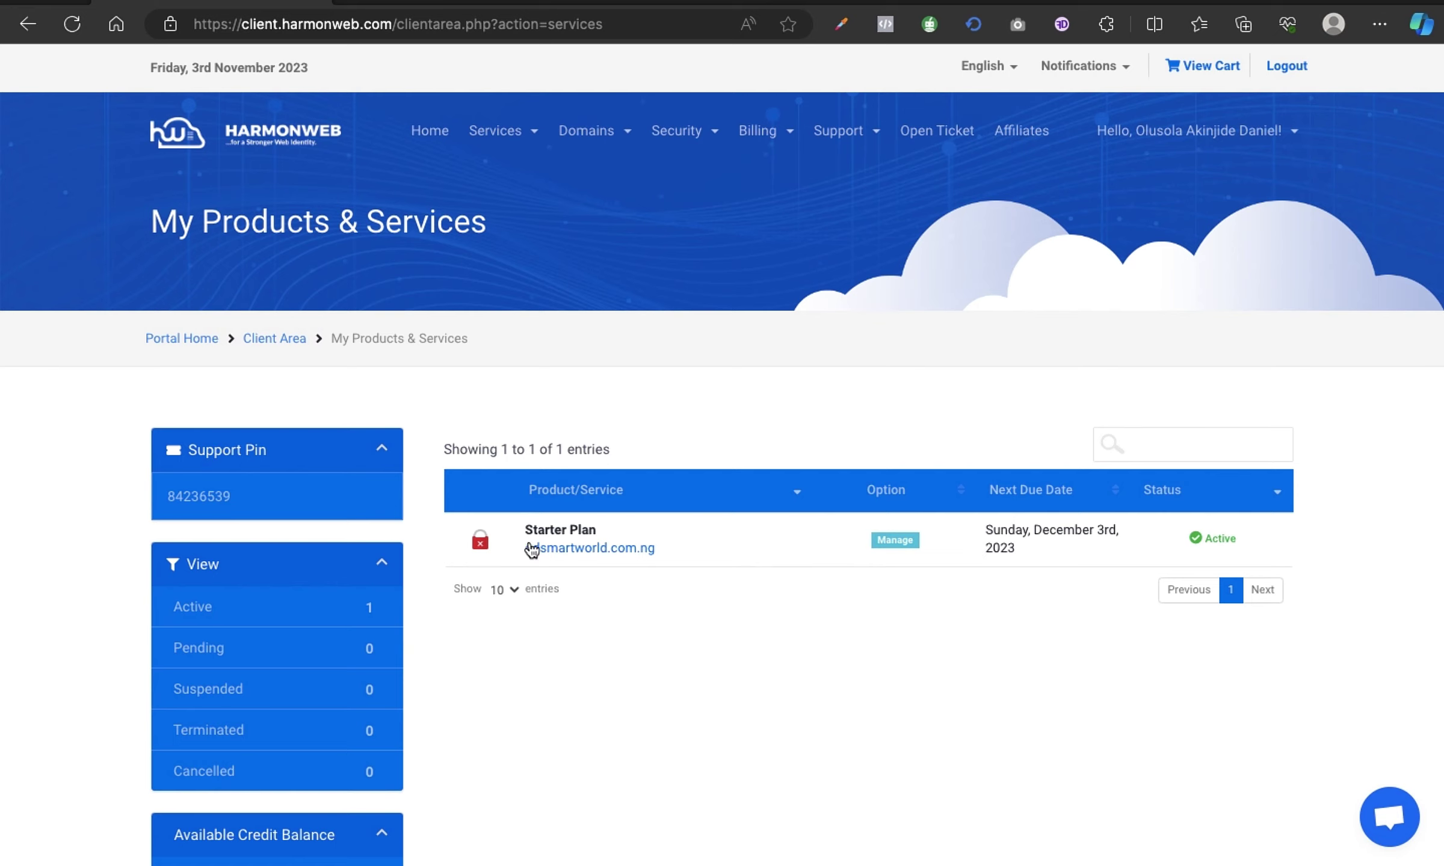
{"action": "mouse_move", "coordinate": [476, 552]}
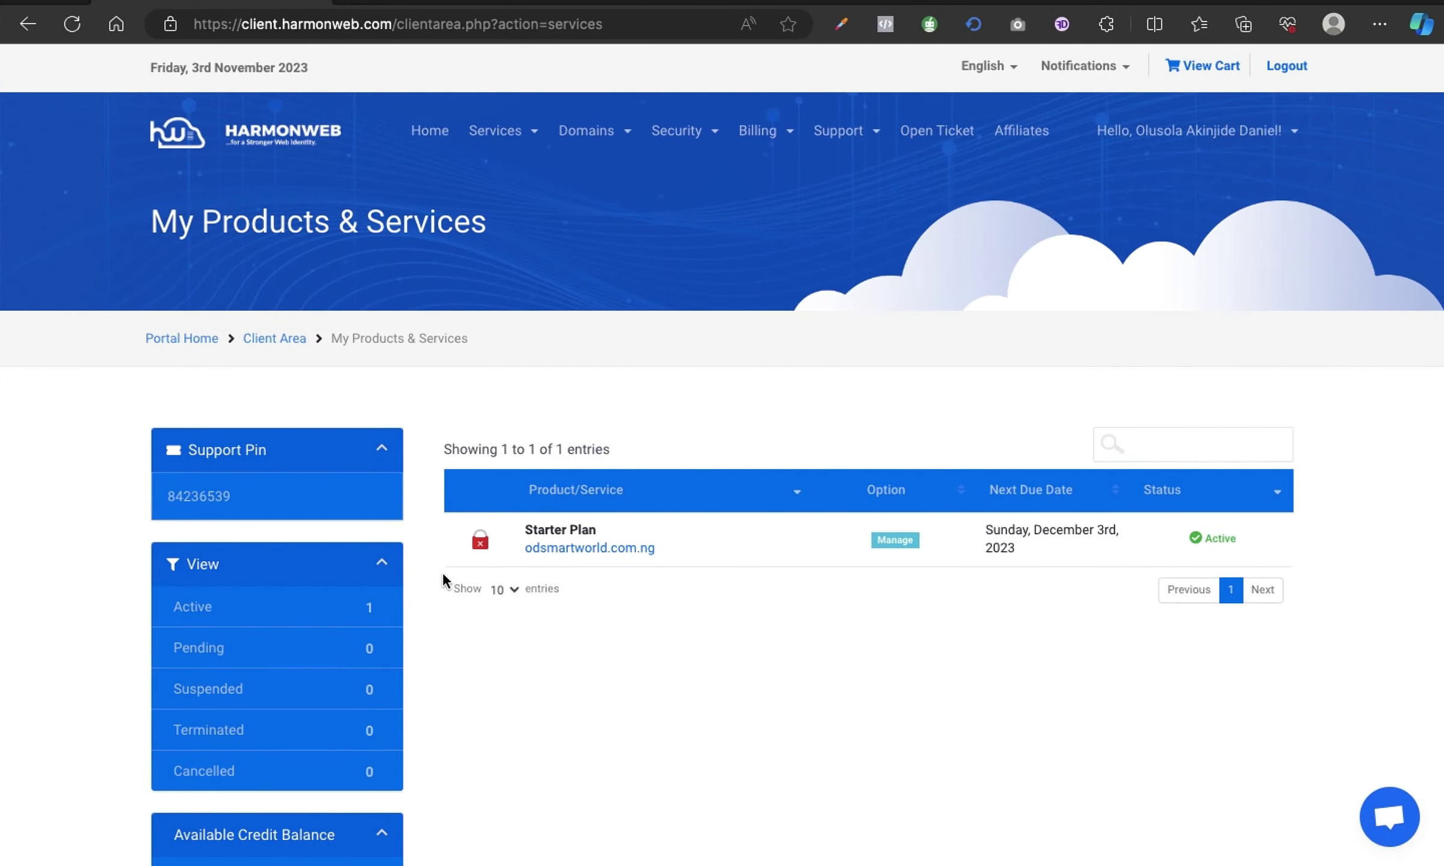
{"action": "mouse_move", "coordinate": [481, 546]}
Try the email's odsmartworld.com.ng webpage link, which fails with a DNS error, then close that tab.
{"action": "key", "text": "ctrl+Right"}
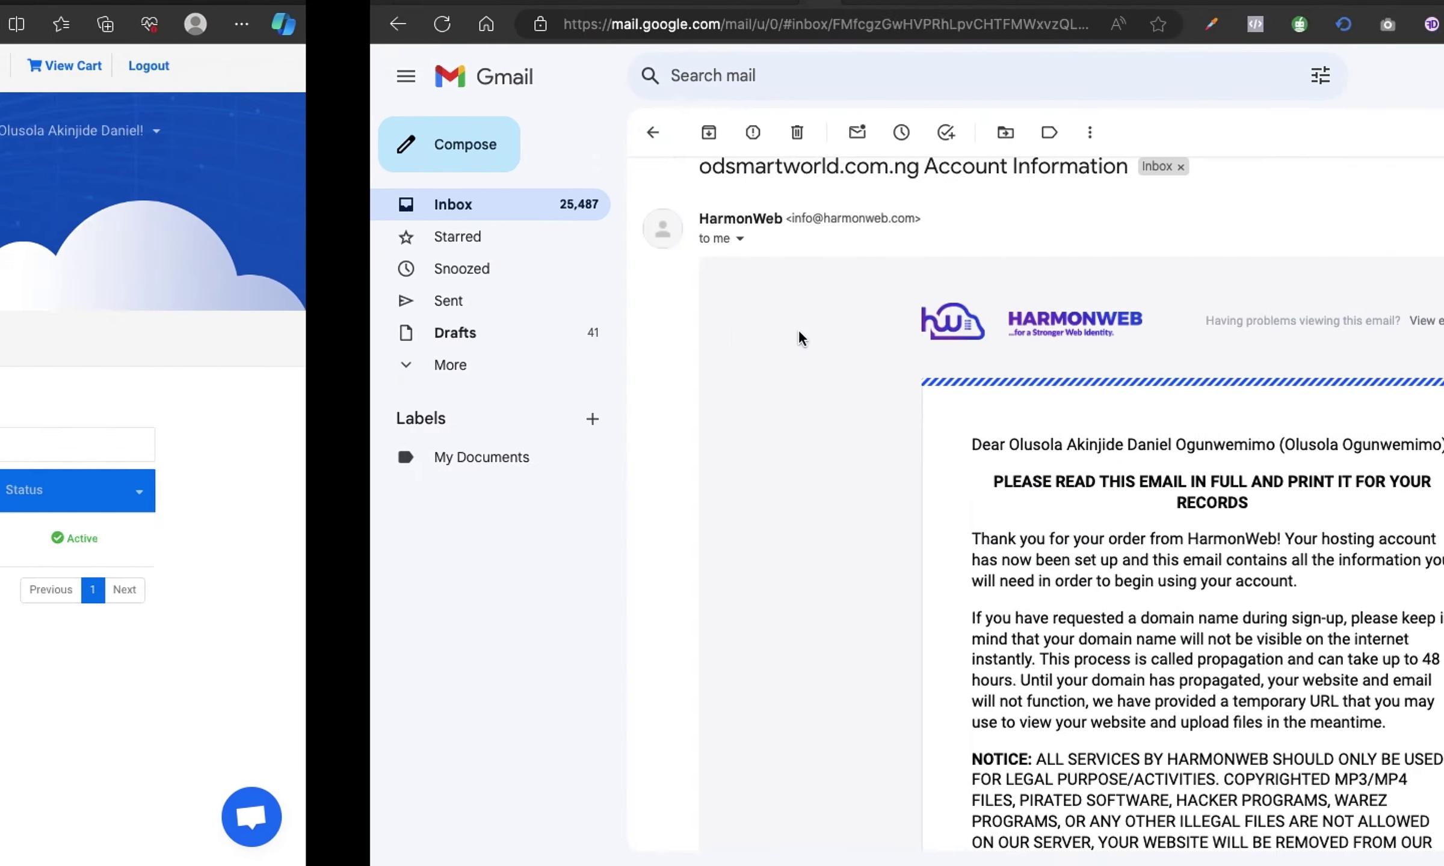
{"action": "scroll", "coordinate": [910, 448], "scroll_direction": "down", "scroll_amount": 5}
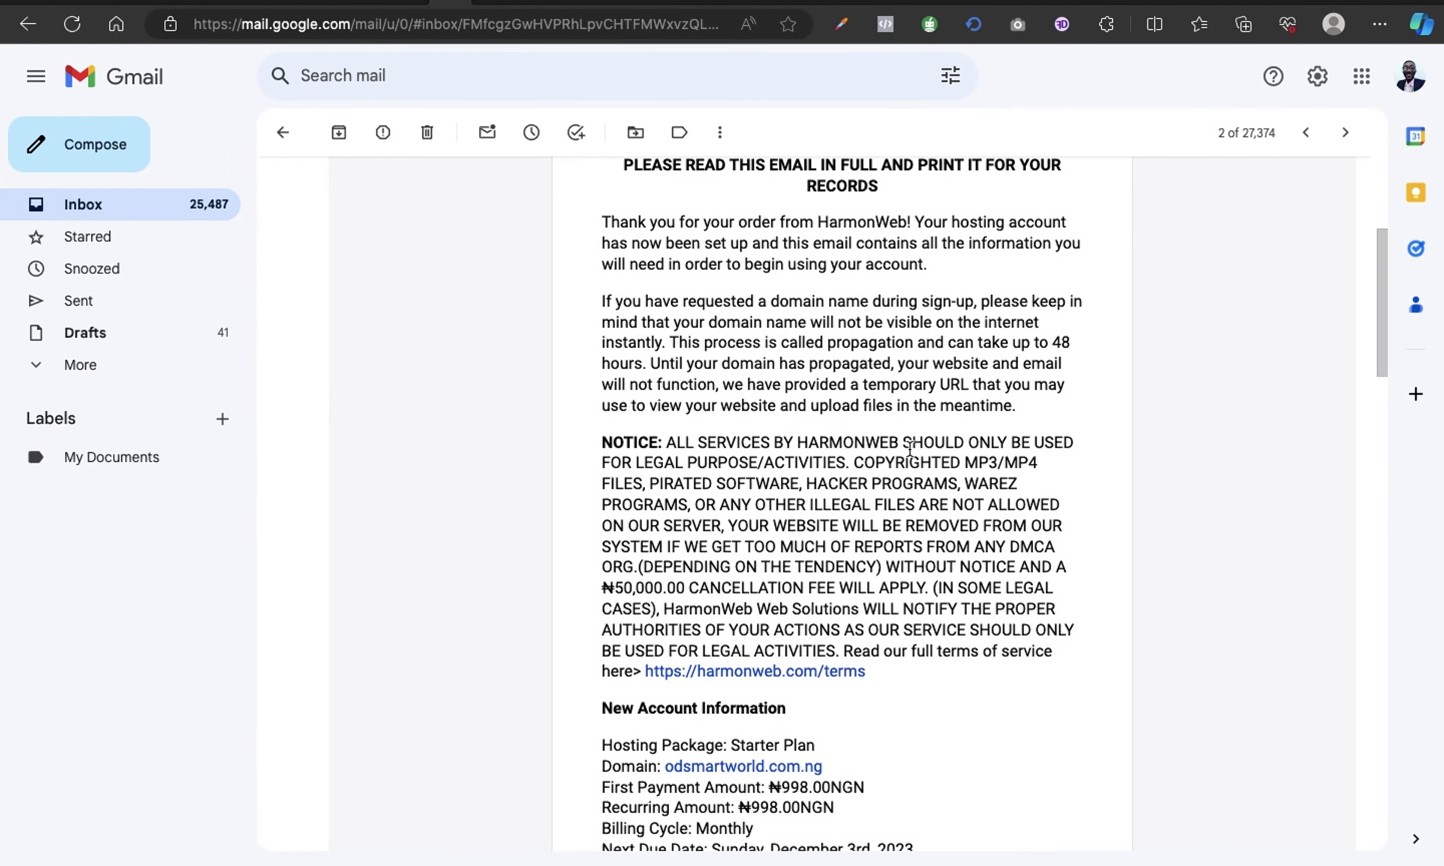
{"action": "scroll", "coordinate": [910, 448], "scroll_direction": "down", "scroll_amount": 10}
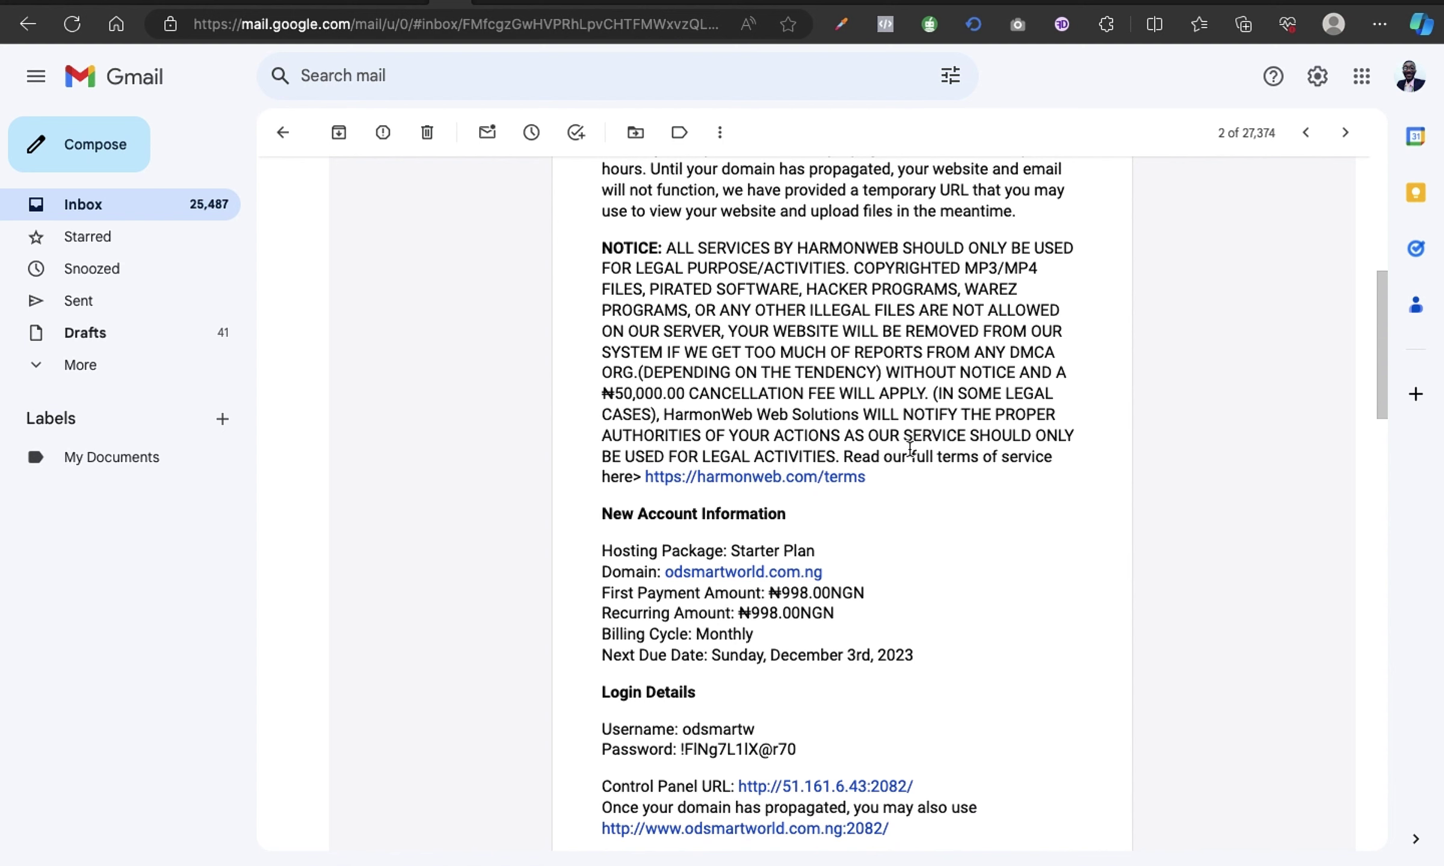
{"action": "scroll", "coordinate": [909, 448], "scroll_direction": "up", "scroll_amount": 1}
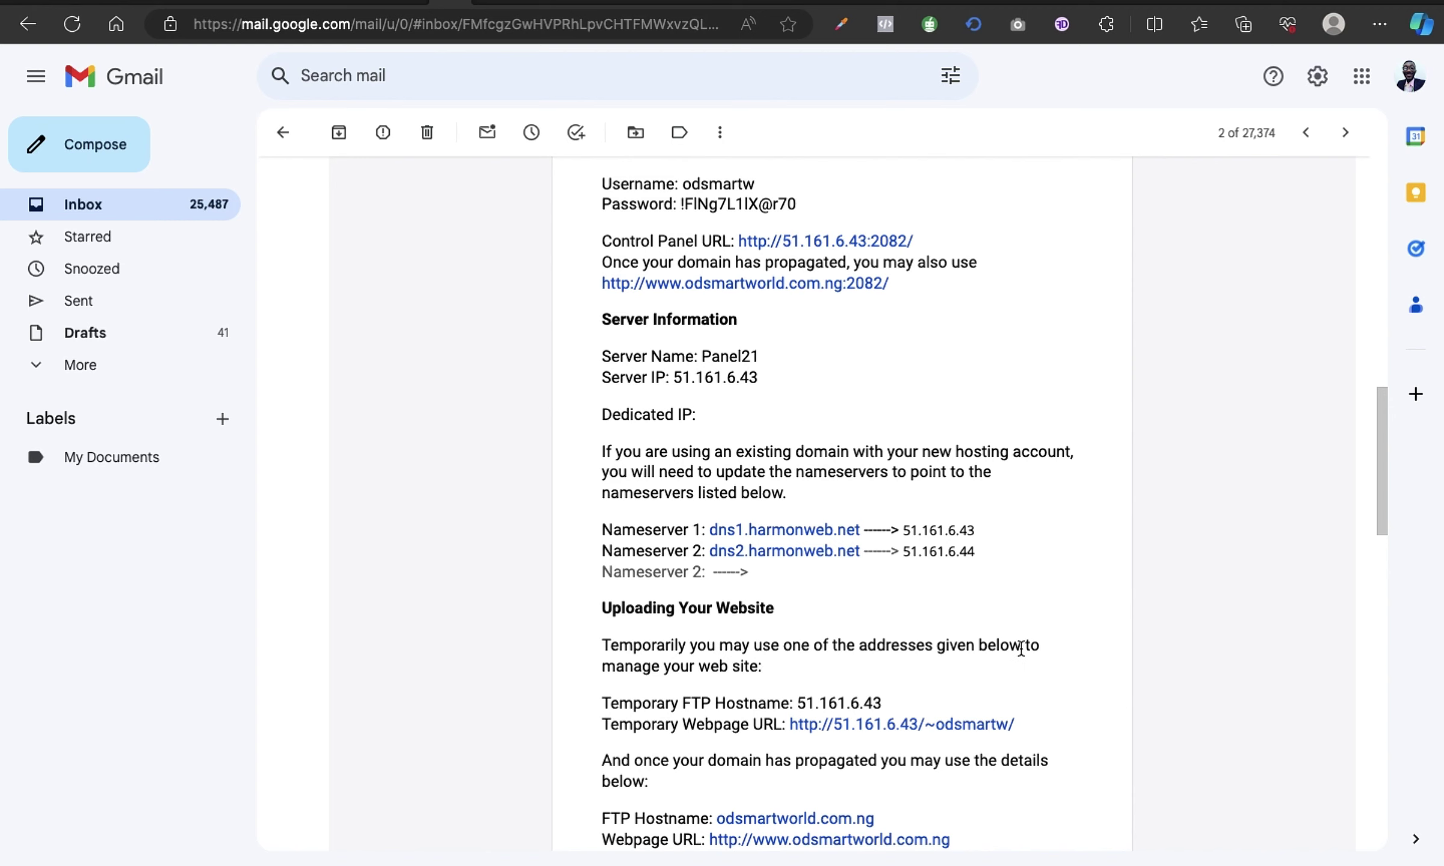
{"action": "scroll", "coordinate": [872, 743], "scroll_direction": "down", "scroll_amount": 1}
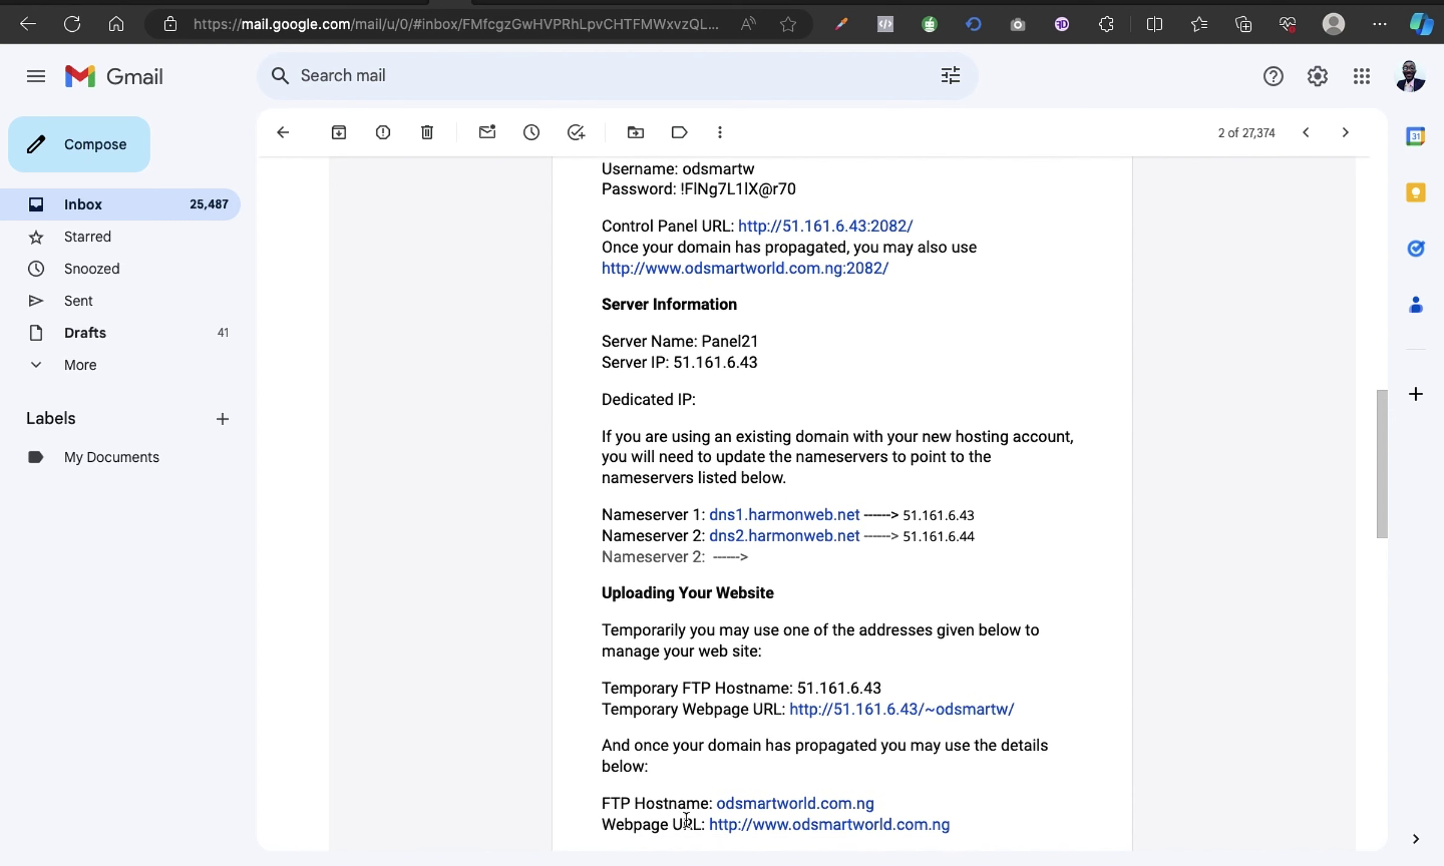
{"action": "left_click", "coordinate": [828, 834]}
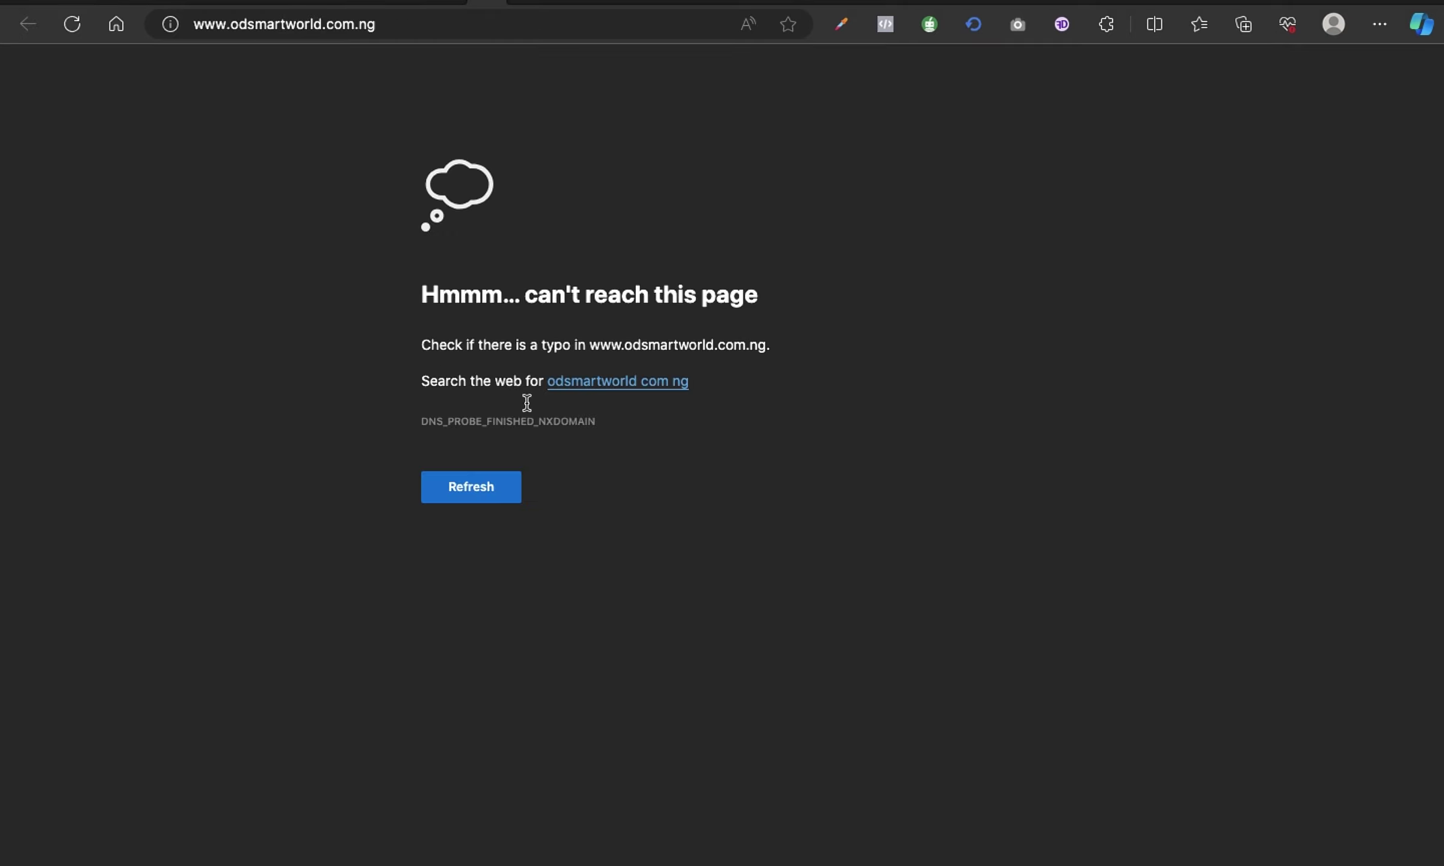
{"action": "left_click", "coordinate": [490, 2]}
{"action": "scroll", "coordinate": [845, 386], "scroll_direction": "up", "scroll_amount": 1}
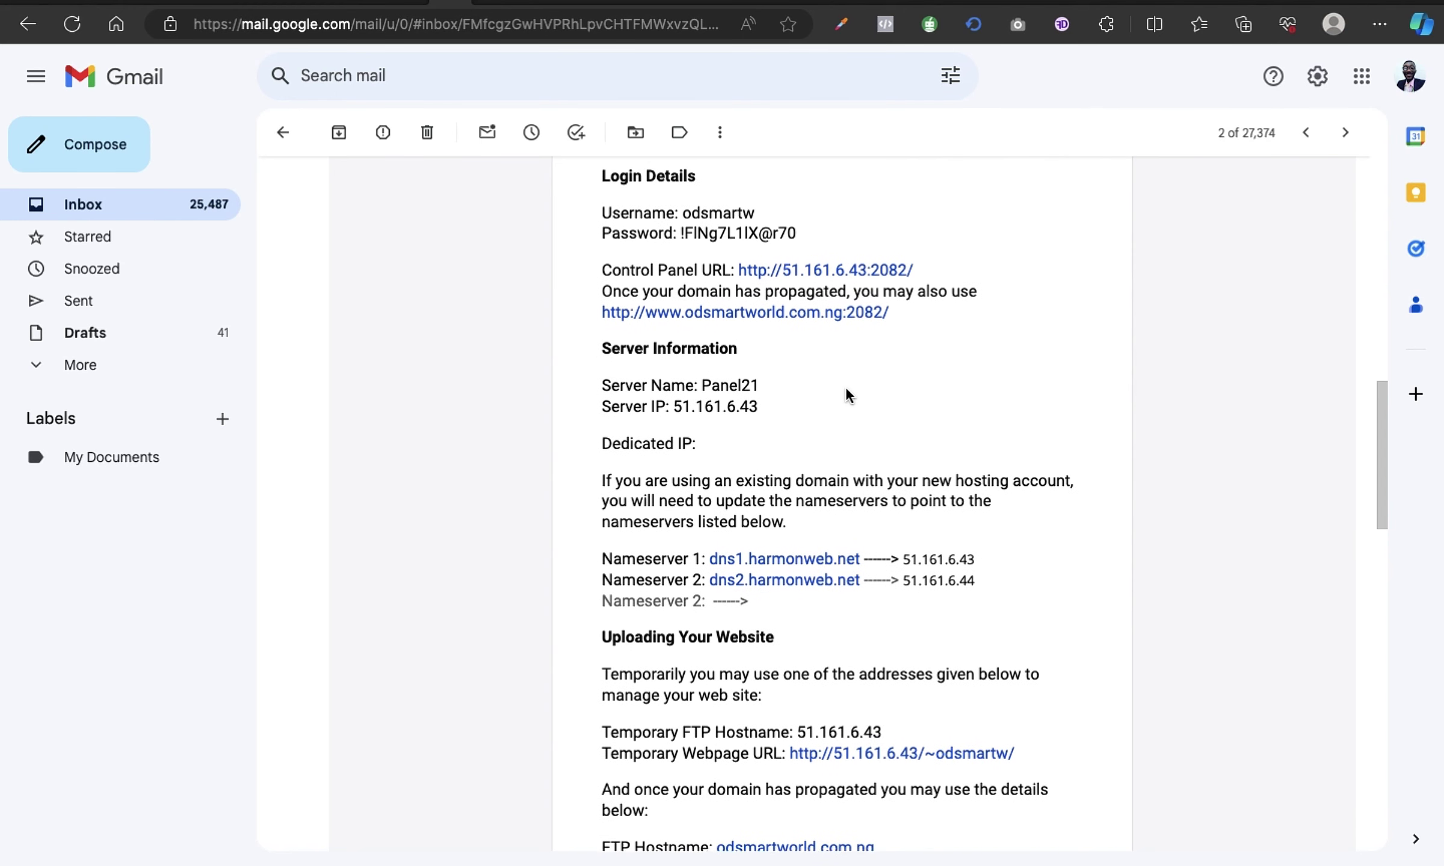
Return to the HarmonWeb Client Area dashboard and open the My Domains list.
{"action": "scroll", "coordinate": [845, 386], "scroll_direction": "up", "scroll_amount": 3}
{"action": "key", "text": "ctrl+Tab"}
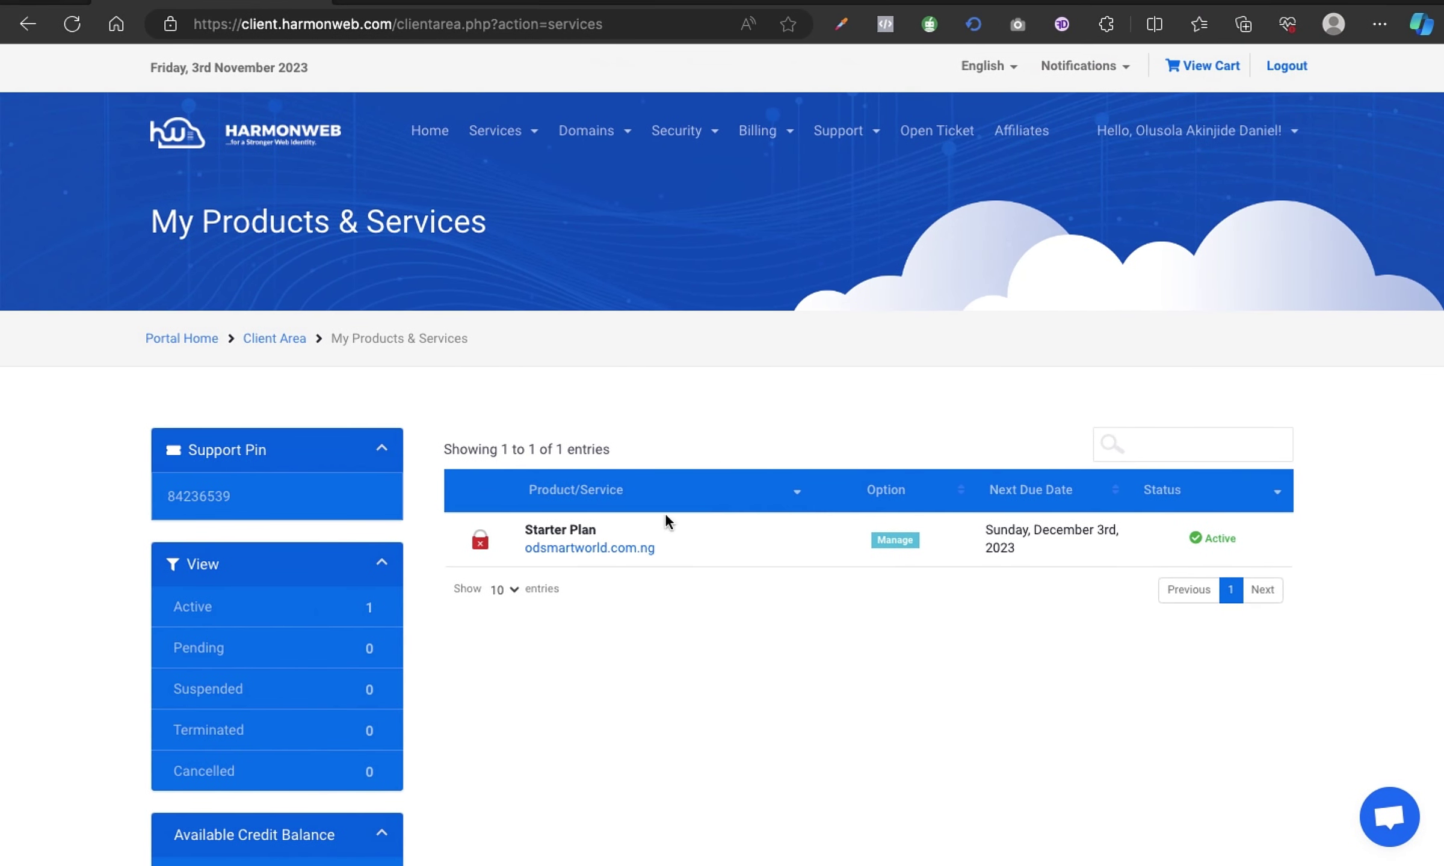
{"action": "left_click", "coordinate": [280, 340]}
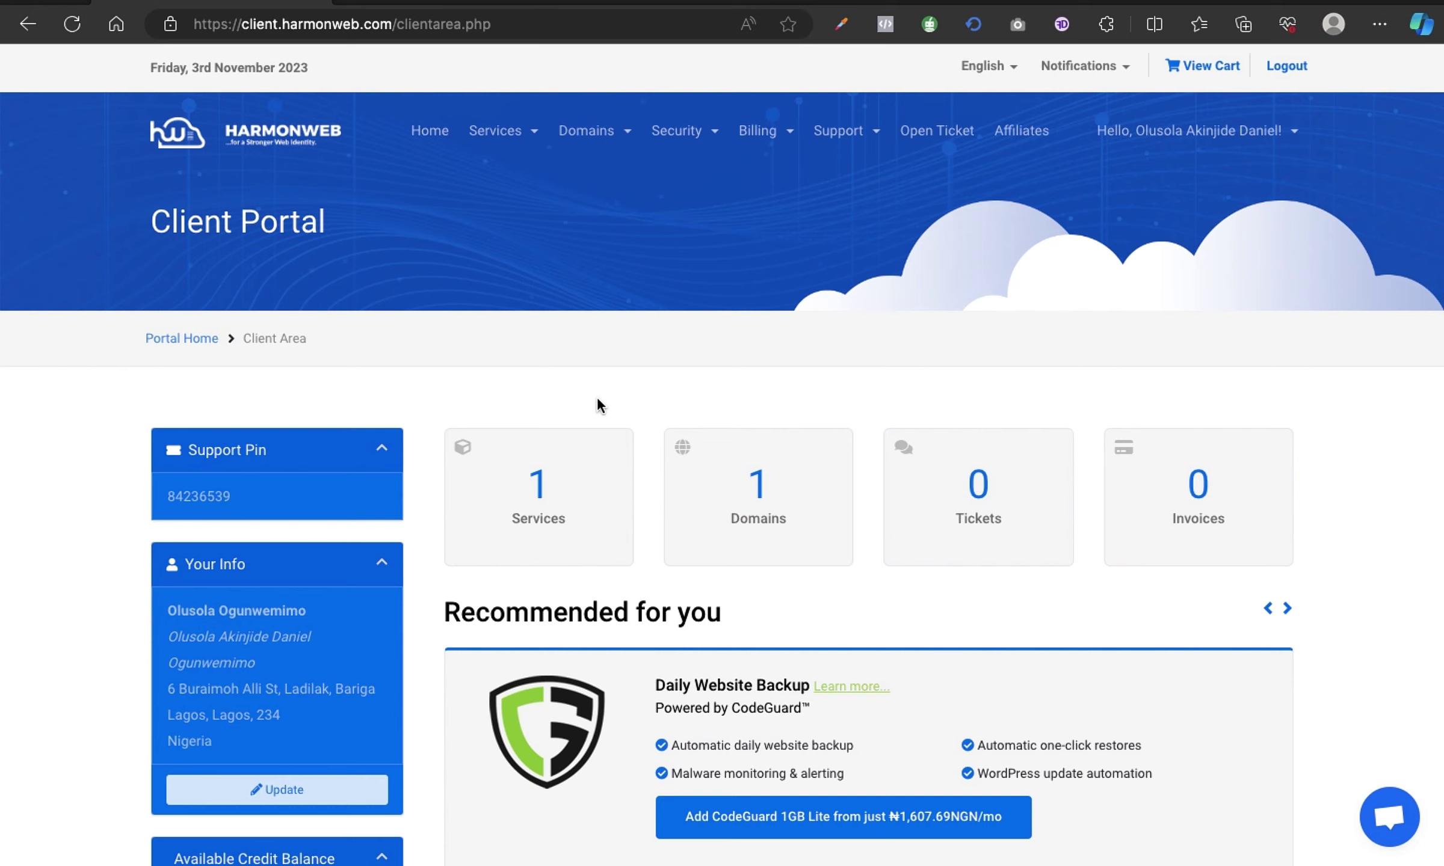
{"action": "scroll", "coordinate": [597, 399], "scroll_direction": "down", "scroll_amount": 2}
{"action": "scroll", "coordinate": [600, 407], "scroll_direction": "down", "scroll_amount": 3}
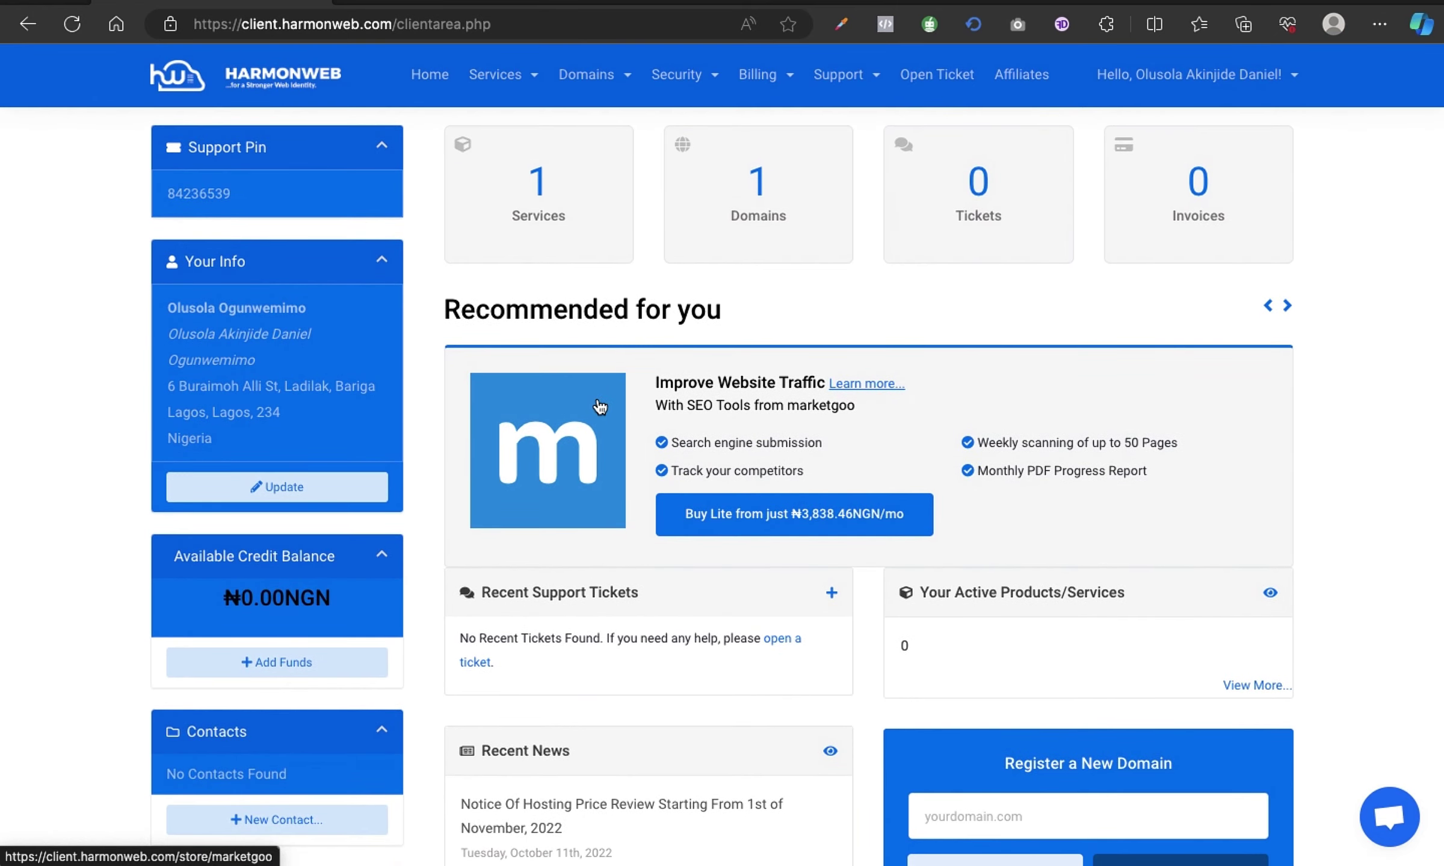
{"action": "scroll", "coordinate": [600, 407], "scroll_direction": "up", "scroll_amount": 3}
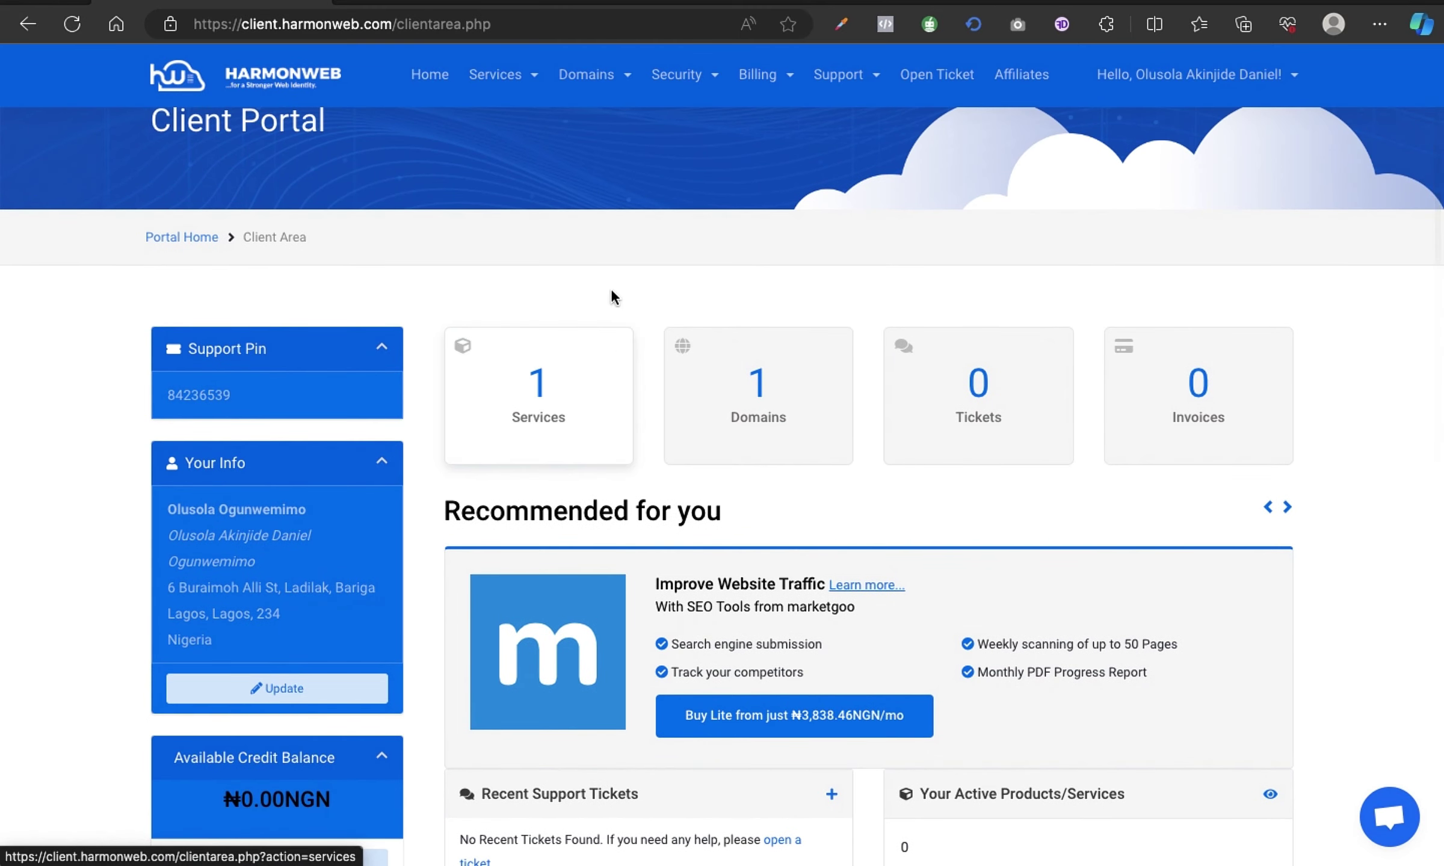
{"action": "left_click", "coordinate": [770, 421]}
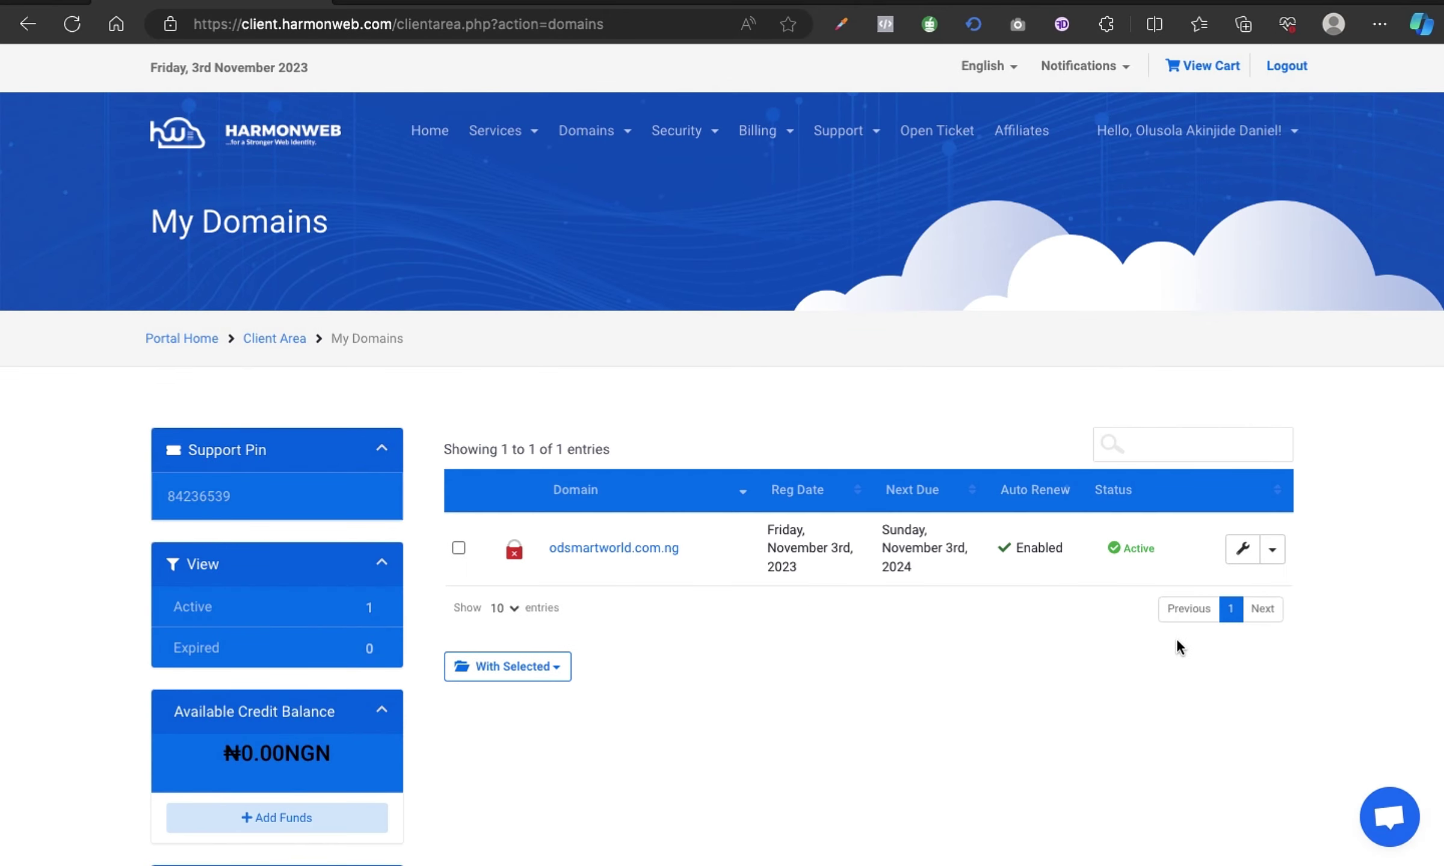
Enable the registrar lock for odsmartworld.com.ng.
{"action": "left_click", "coordinate": [1241, 553]}
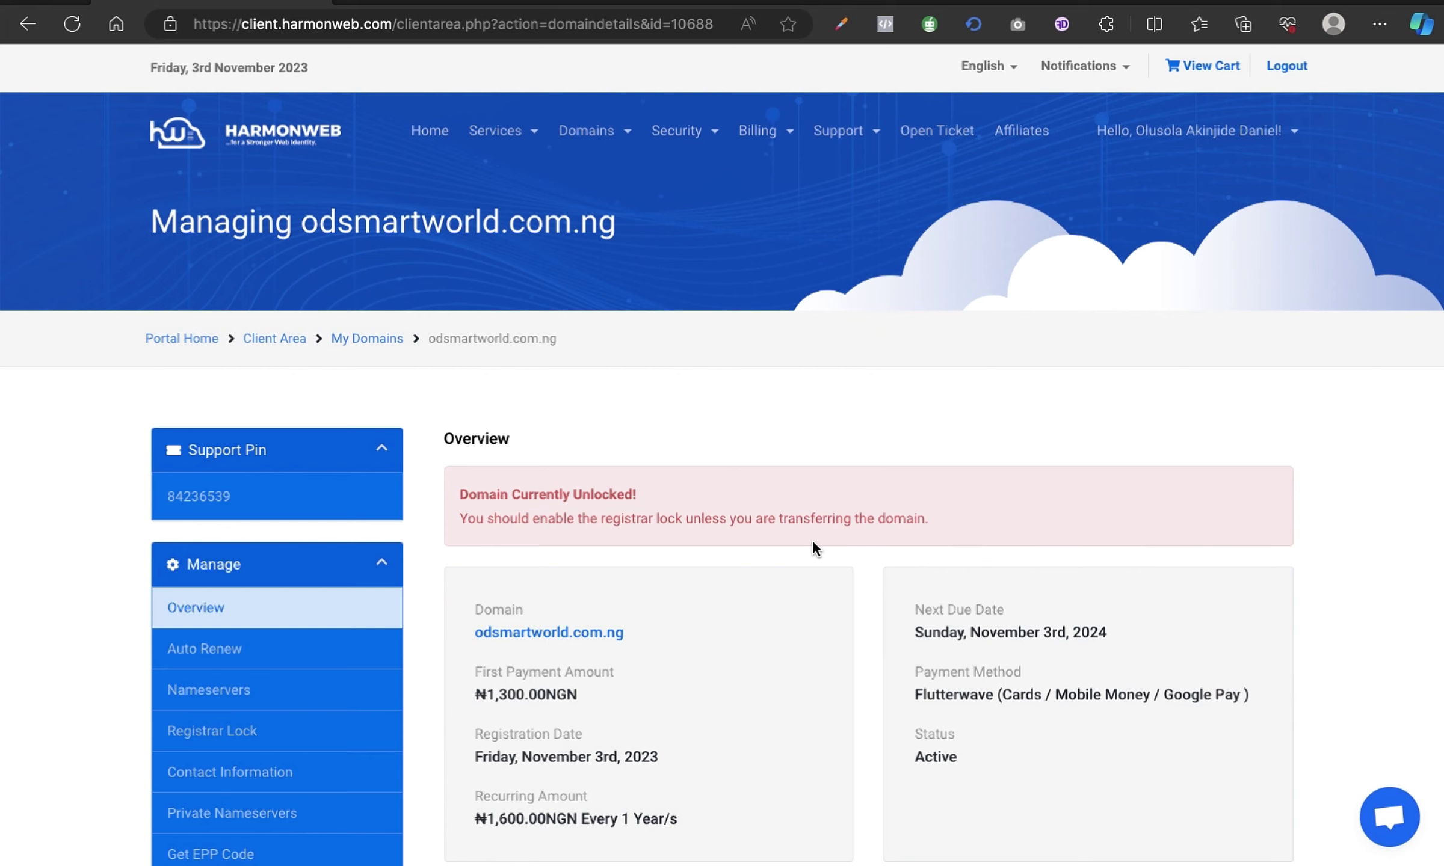
{"action": "scroll", "coordinate": [813, 542], "scroll_direction": "down", "scroll_amount": 1}
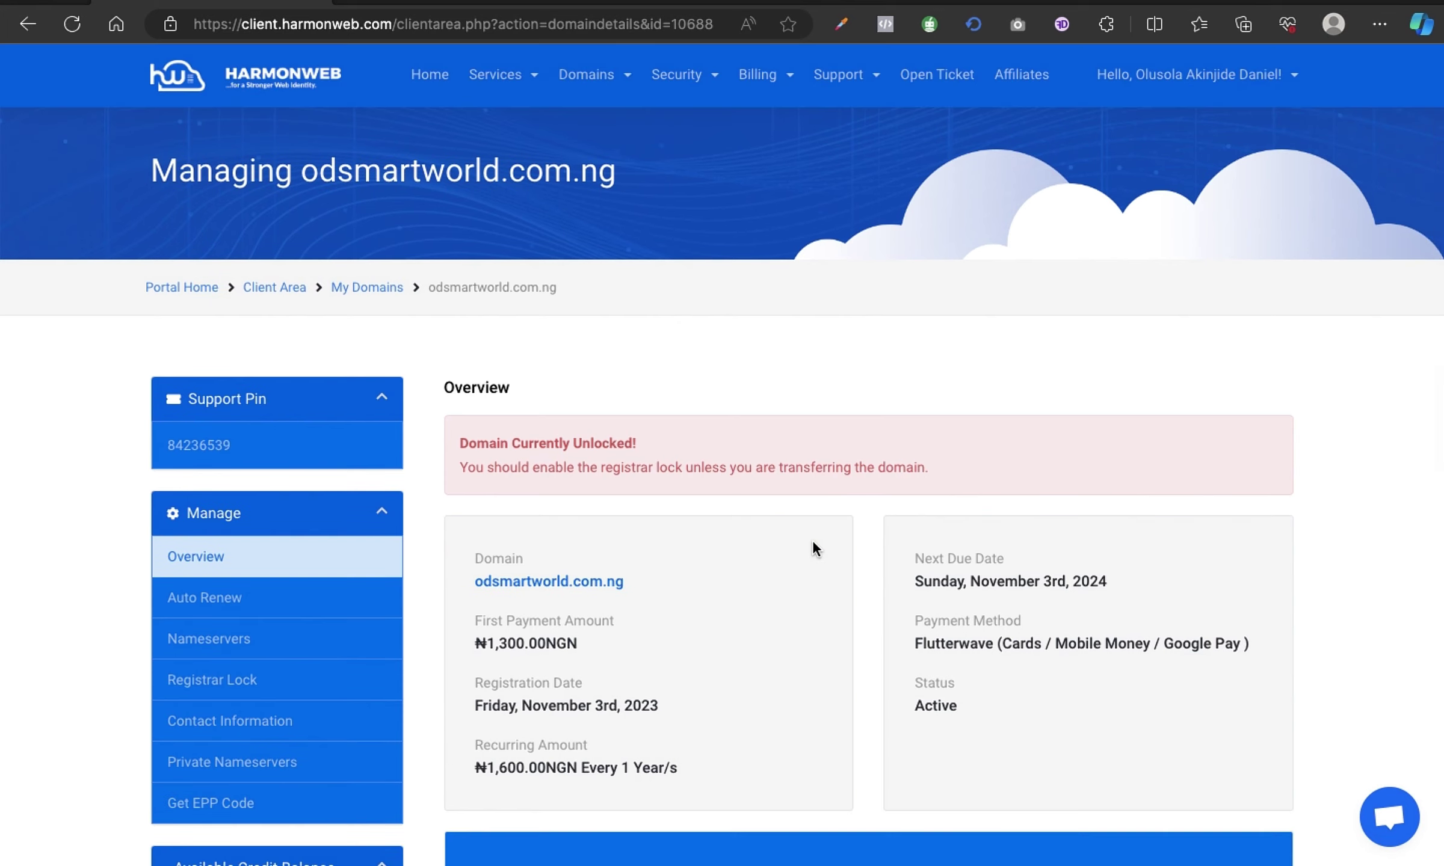
{"action": "scroll", "coordinate": [812, 539], "scroll_direction": "down", "scroll_amount": 1}
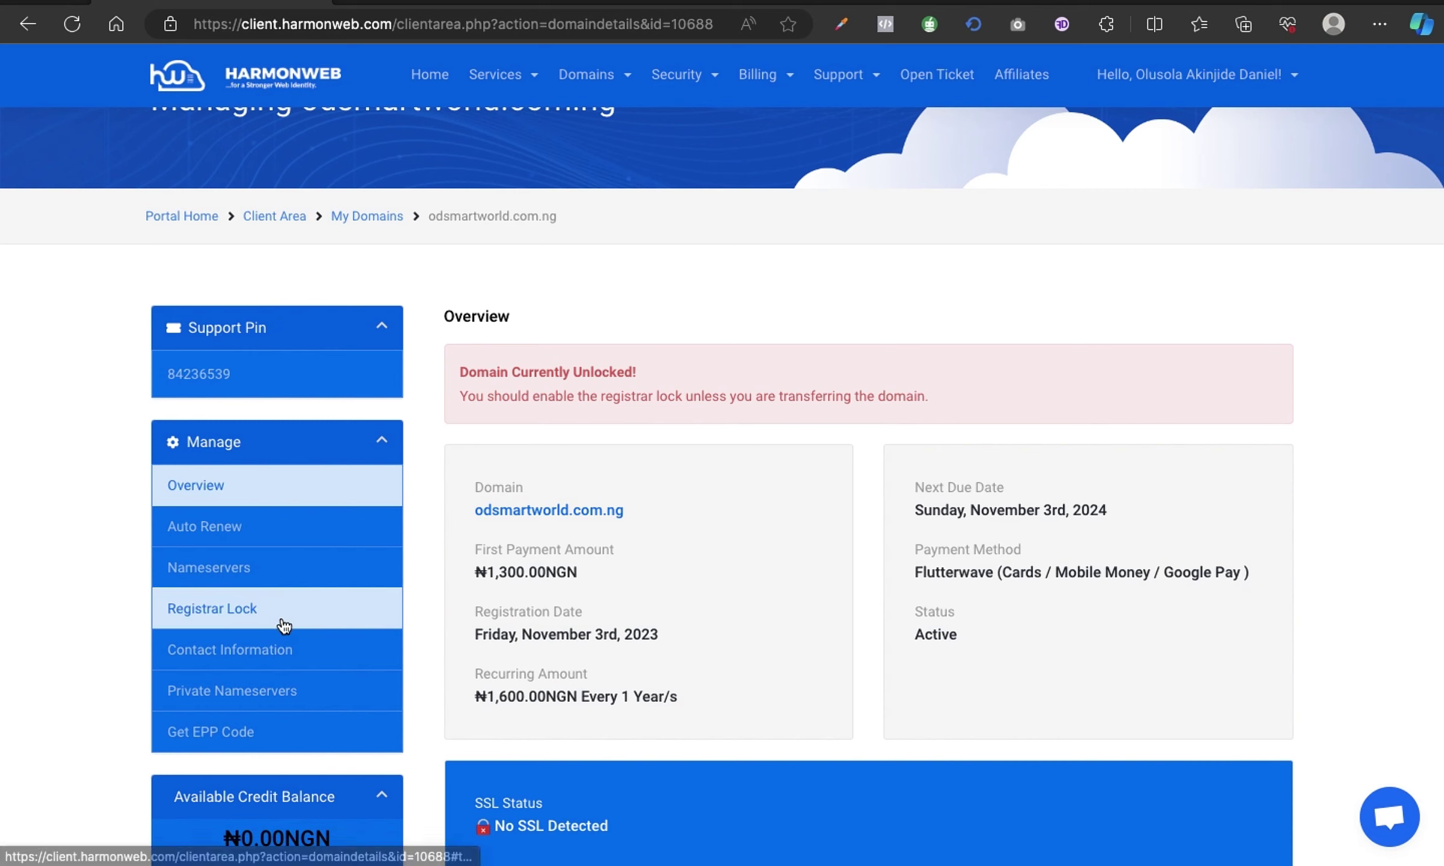
{"action": "left_click", "coordinate": [208, 623]}
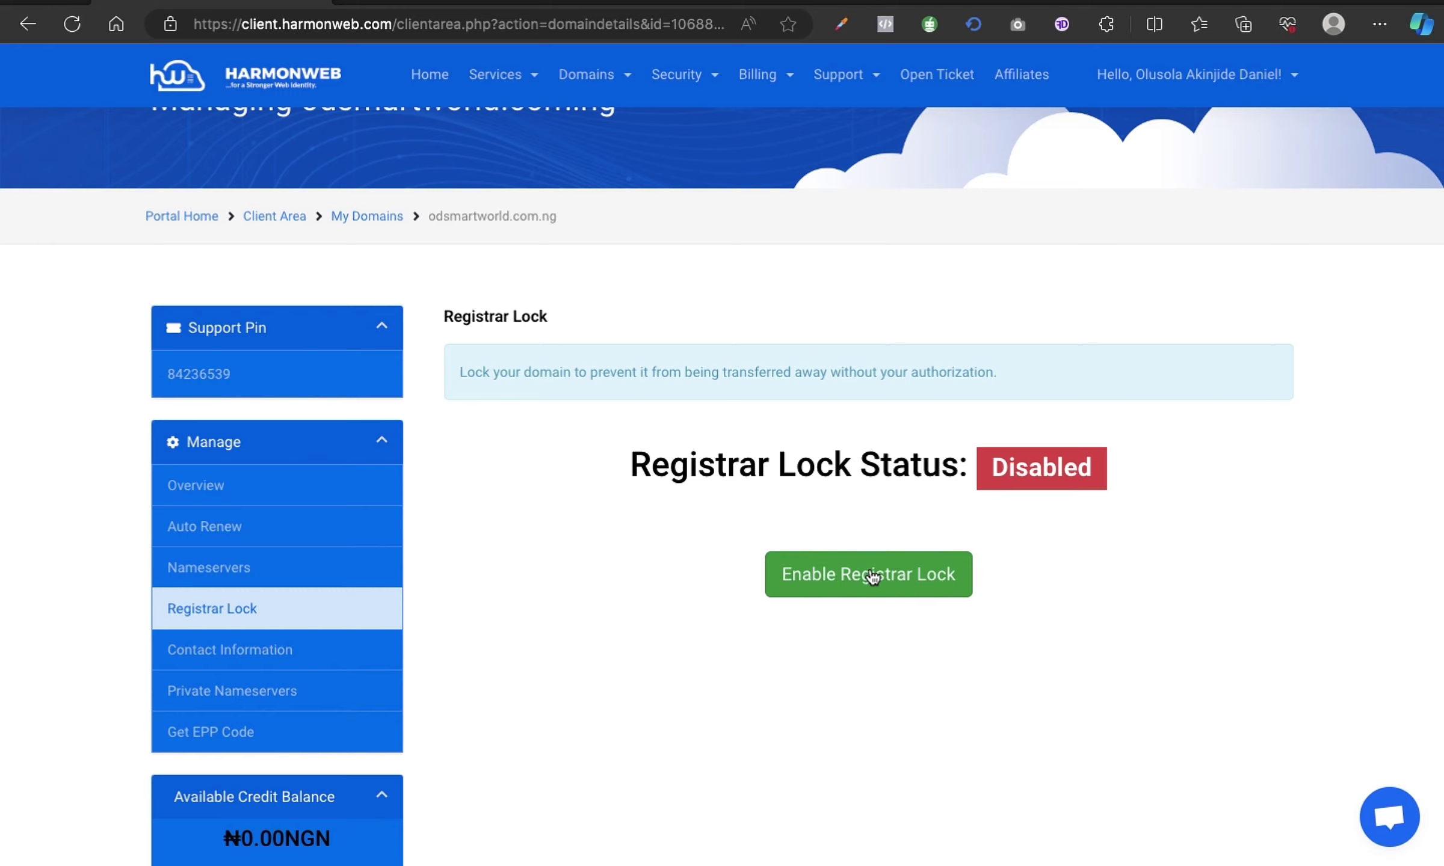
{"action": "left_click", "coordinate": [840, 577]}
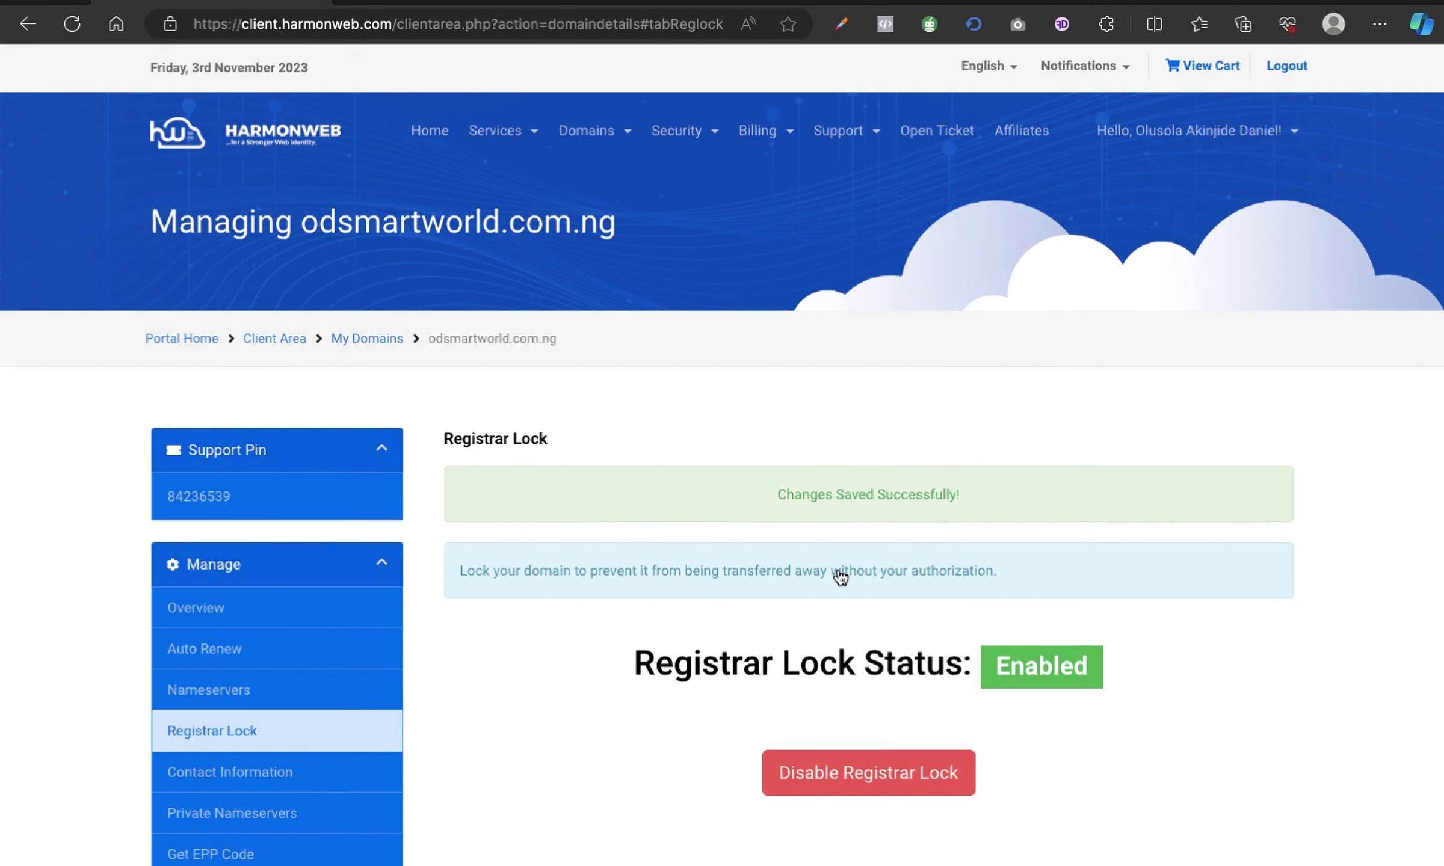
Confirm the saved lock setting and go back to the Client Area dashboard.
{"action": "scroll", "coordinate": [962, 572], "scroll_direction": "down", "scroll_amount": 2}
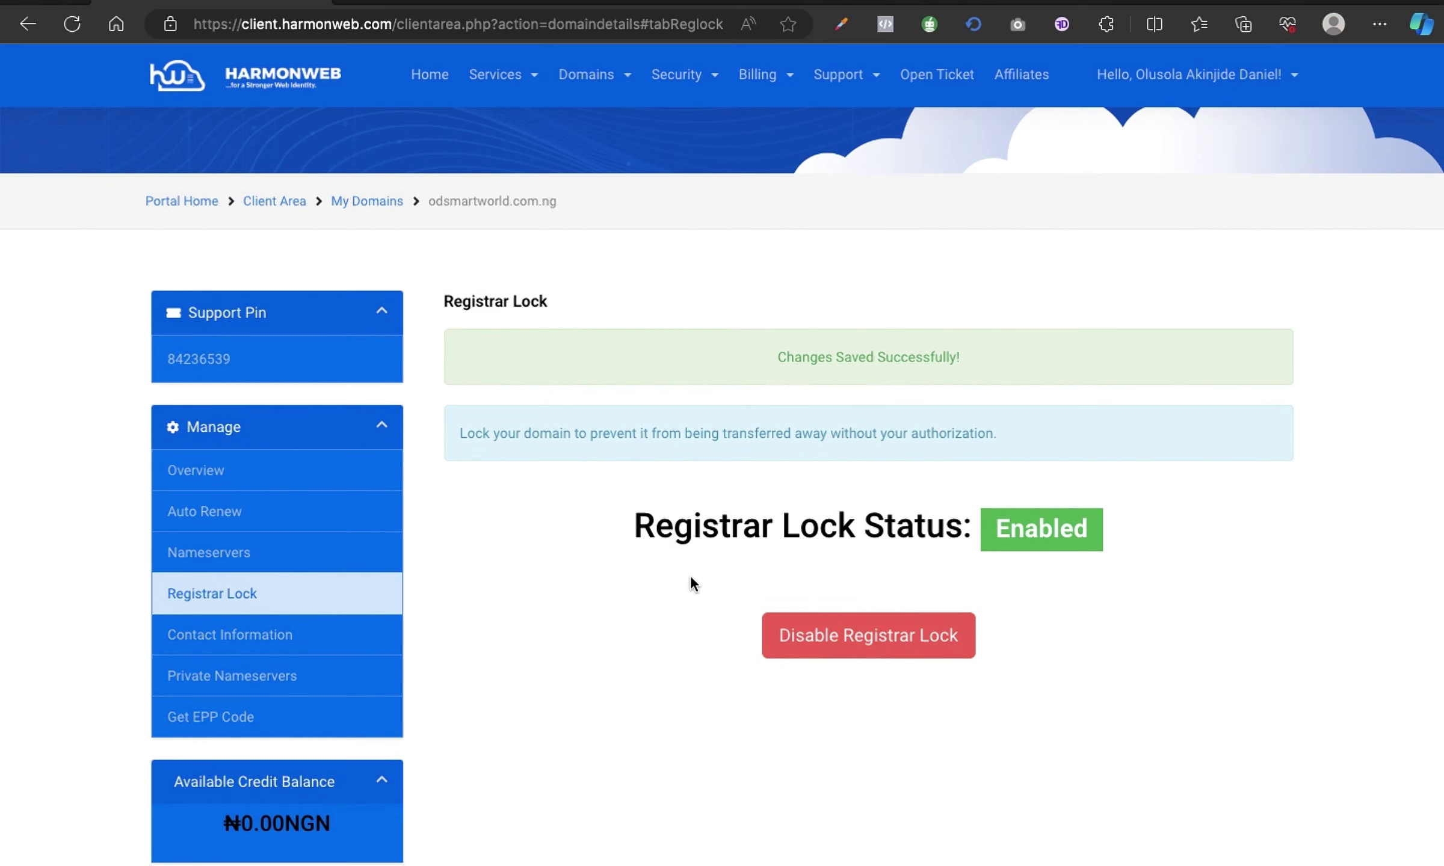
{"action": "scroll", "coordinate": [690, 574], "scroll_direction": "up", "scroll_amount": 2}
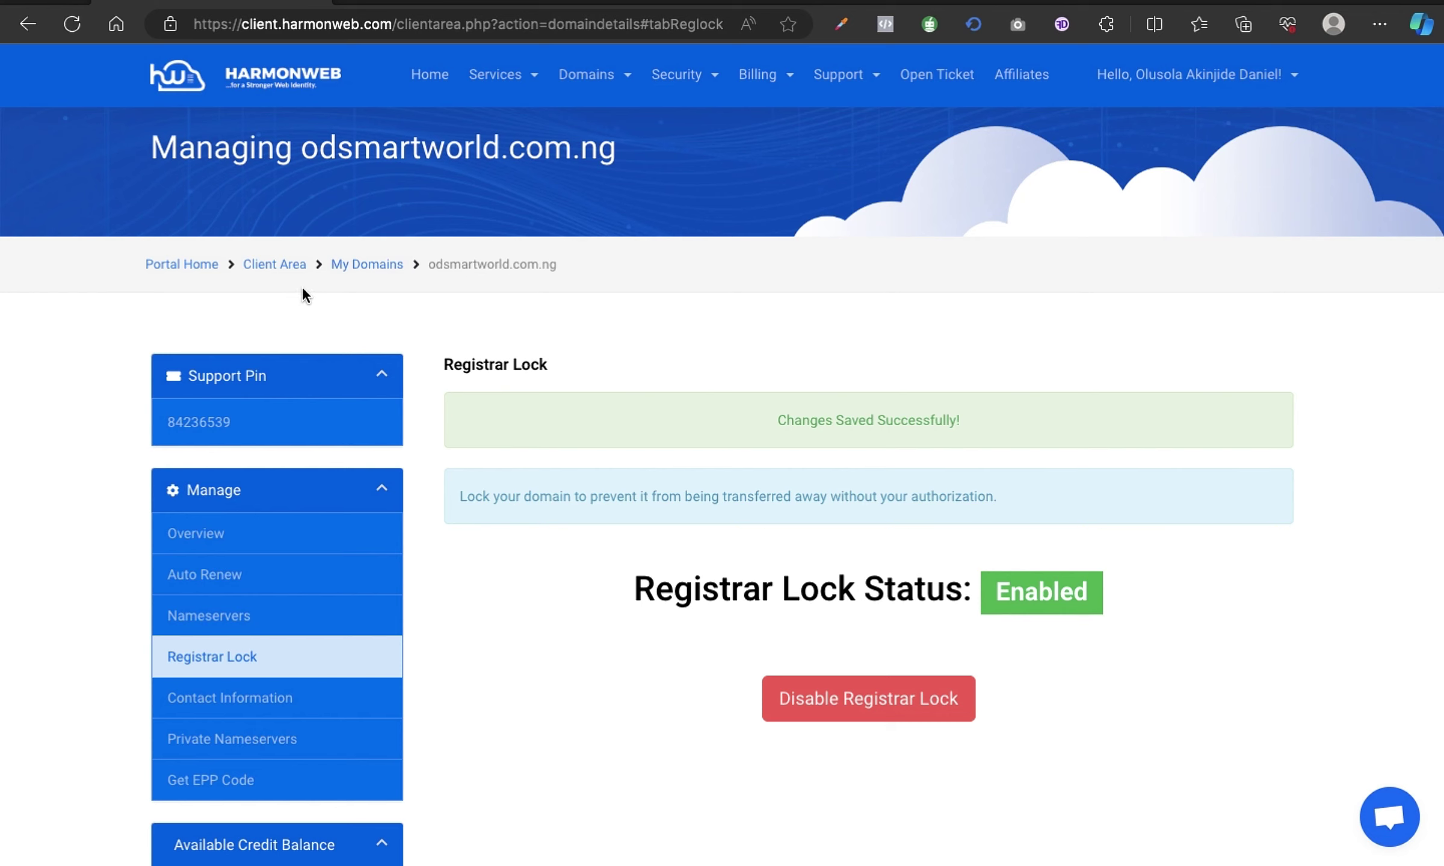
{"action": "left_click", "coordinate": [263, 269]}
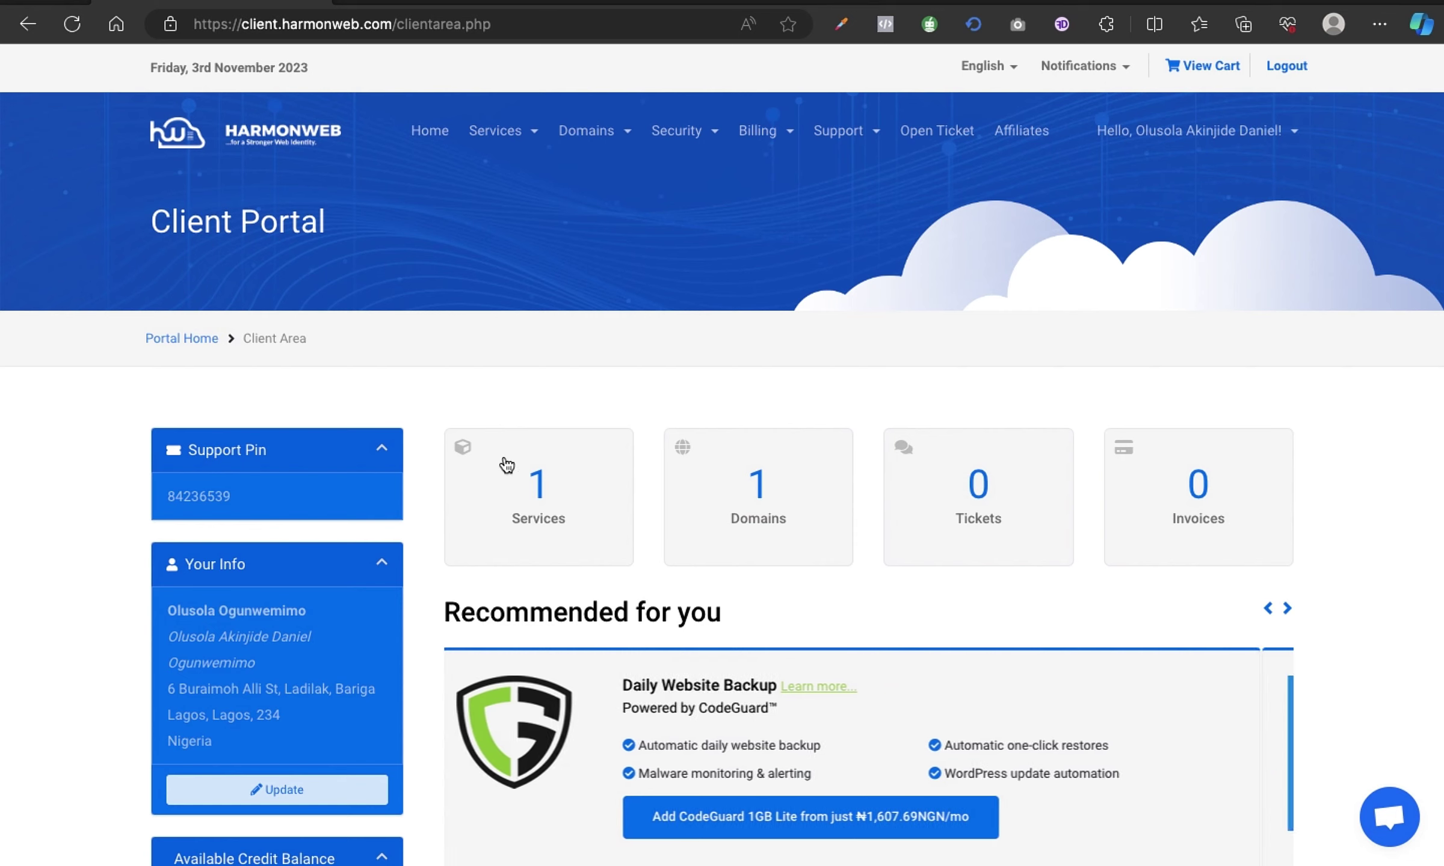
Open the Starter Plan's management page and log into its cPanel via One Click Login.
{"action": "left_click", "coordinate": [515, 526]}
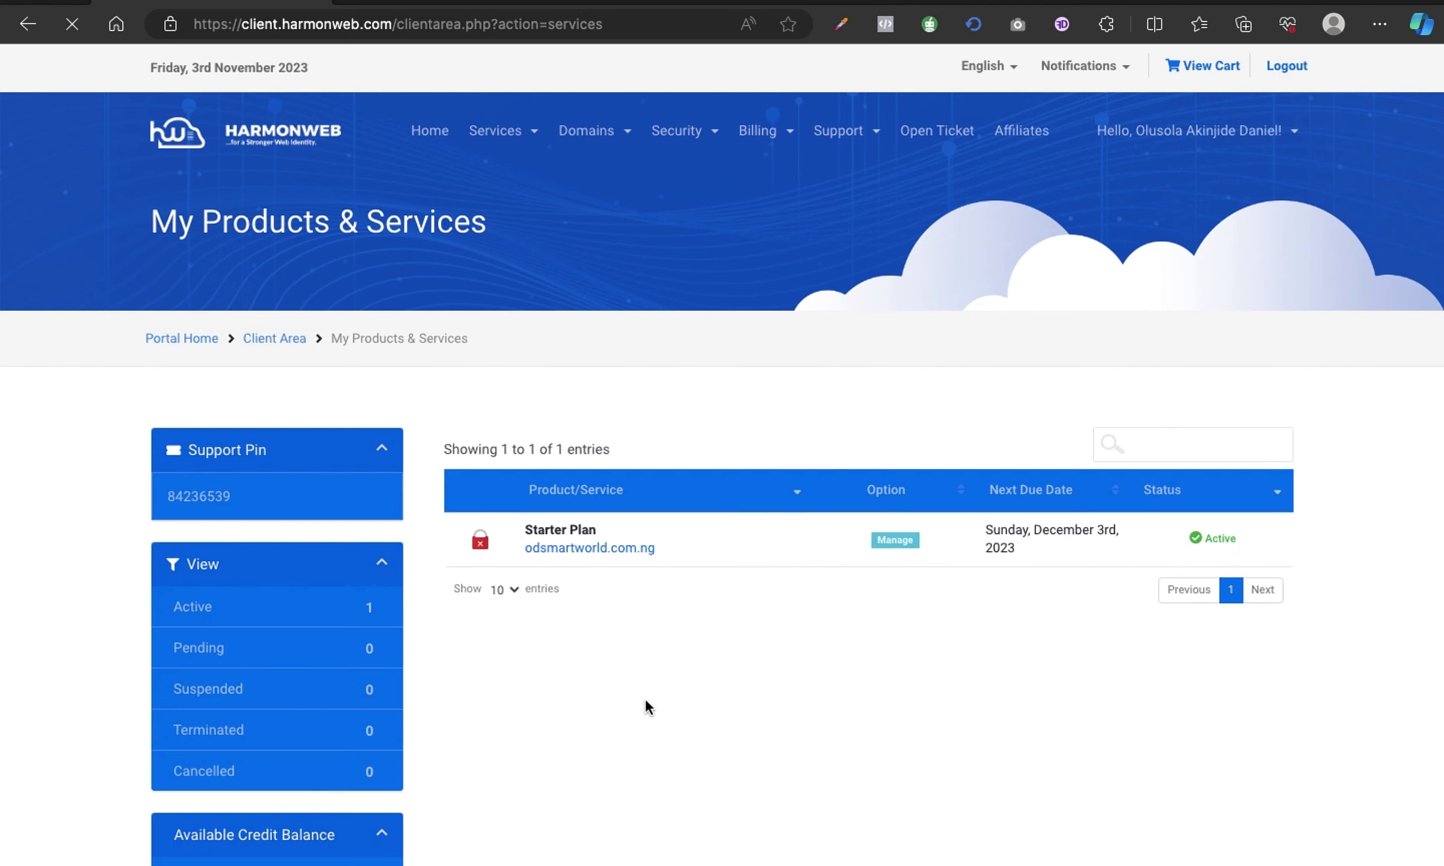
{"action": "left_click", "coordinate": [889, 542]}
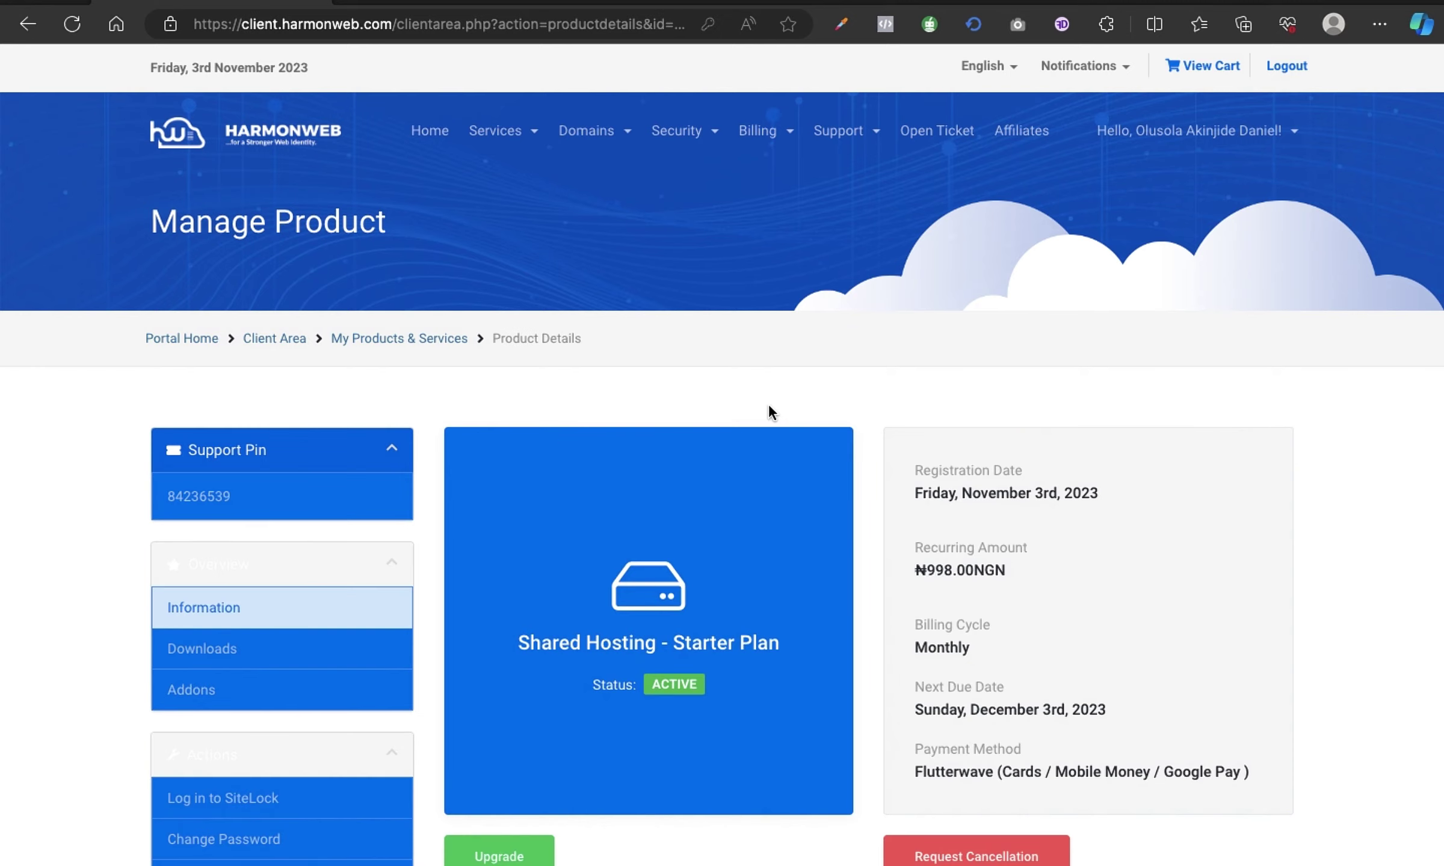
{"action": "scroll", "coordinate": [769, 407], "scroll_direction": "down", "scroll_amount": 5}
{"action": "scroll", "coordinate": [768, 405], "scroll_direction": "down", "scroll_amount": 5}
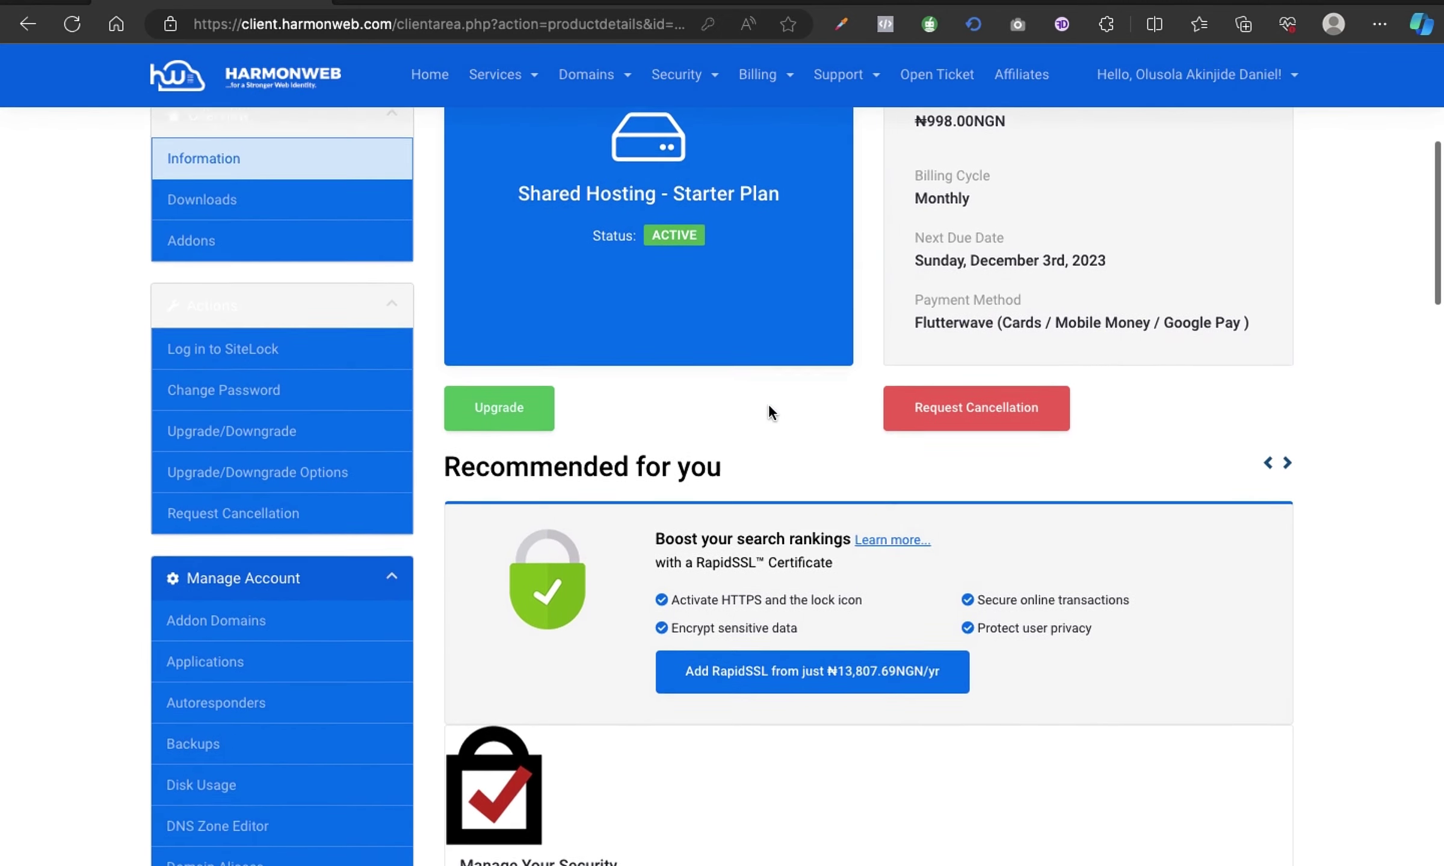
{"action": "scroll", "coordinate": [768, 407], "scroll_direction": "down", "scroll_amount": 6}
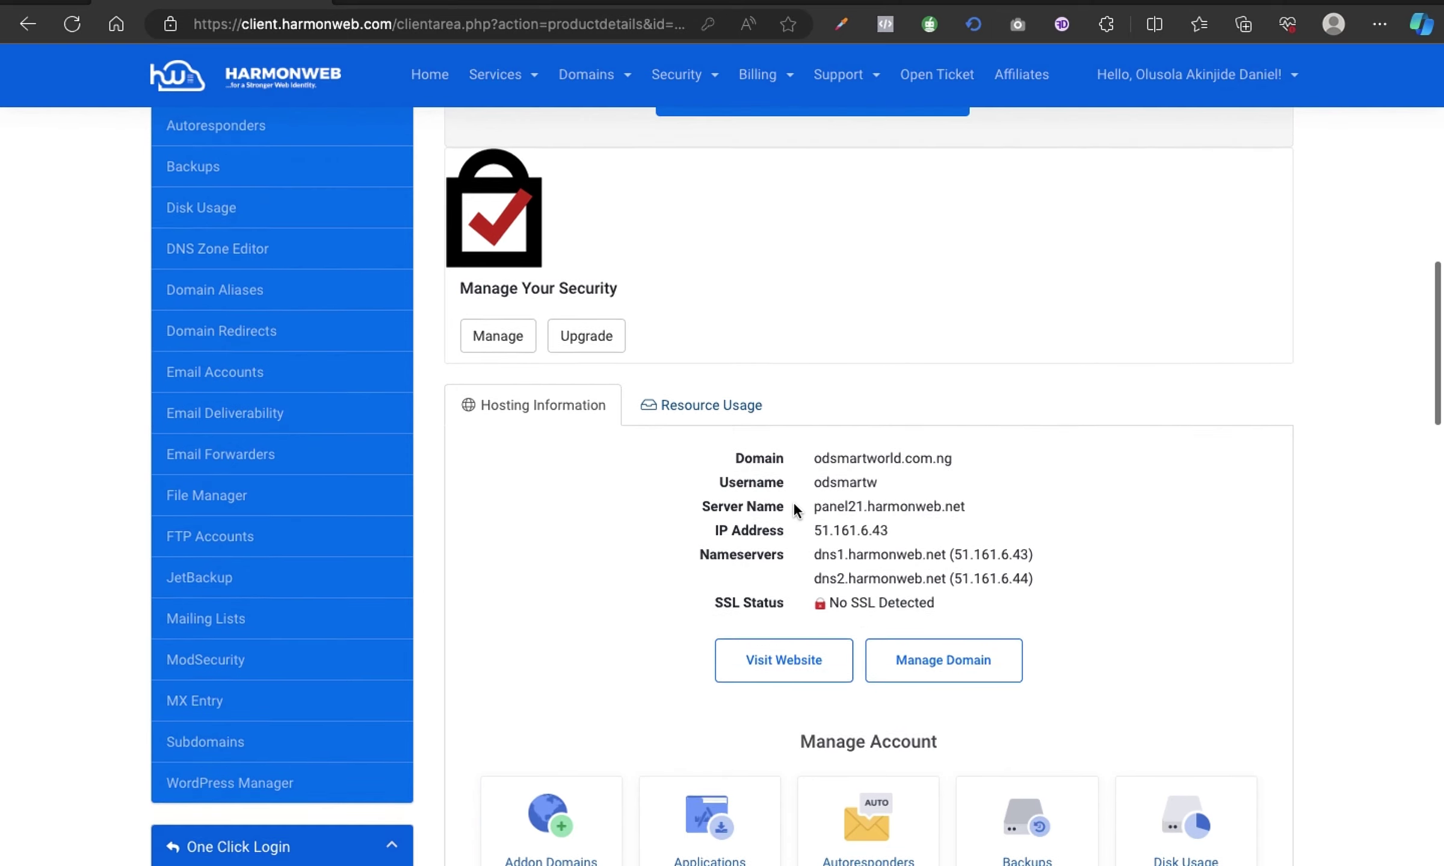
{"action": "scroll", "coordinate": [794, 508], "scroll_direction": "up", "scroll_amount": 5}
{"action": "scroll", "coordinate": [794, 511], "scroll_direction": "down", "scroll_amount": 10}
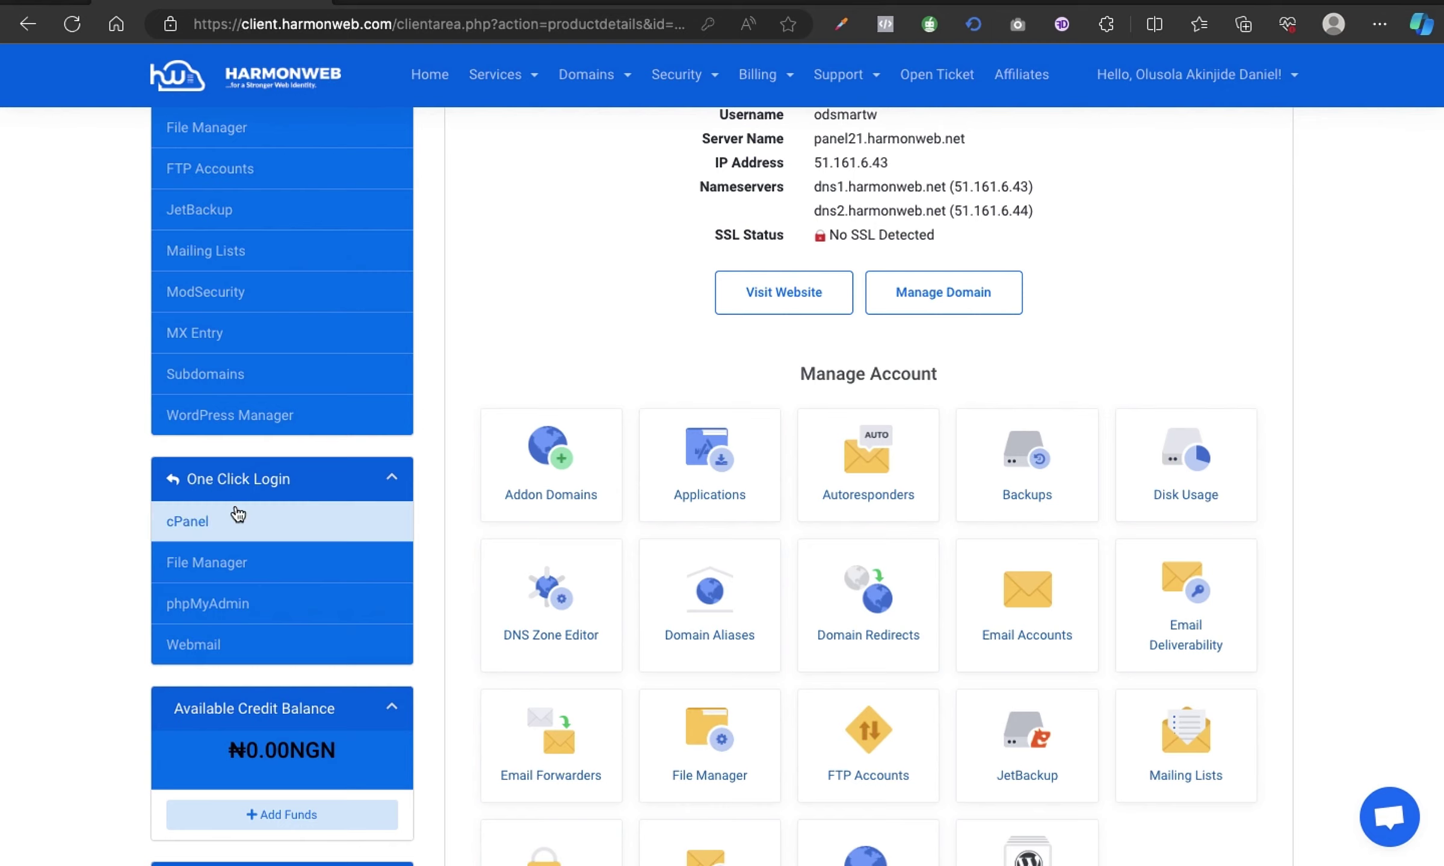
{"action": "left_click", "coordinate": [214, 523]}
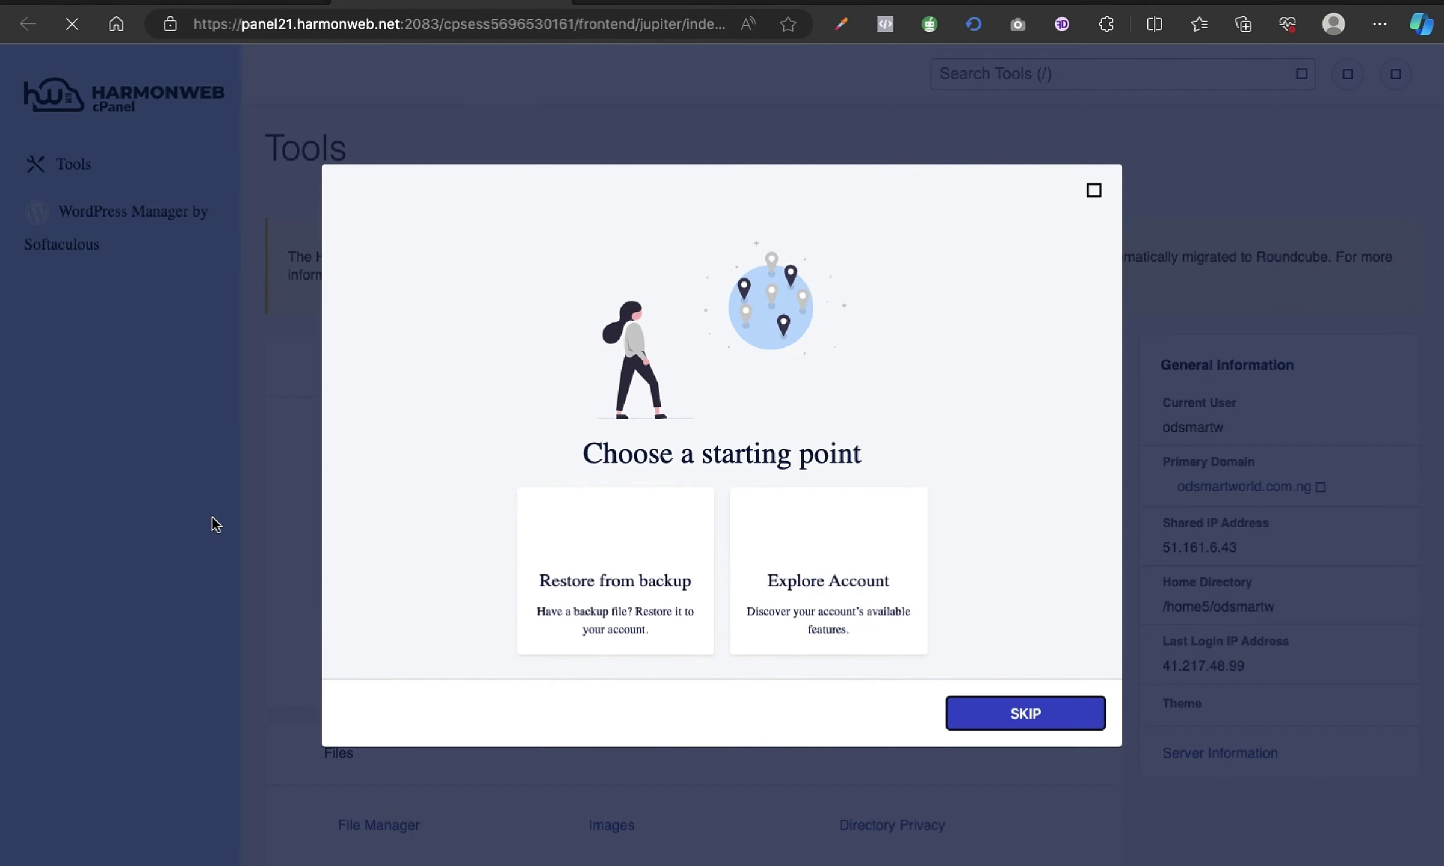
Dismiss the cPanel welcome prompt and find the SSL/TLS Status page with an 'ssl' search.
{"action": "left_click", "coordinate": [1091, 189]}
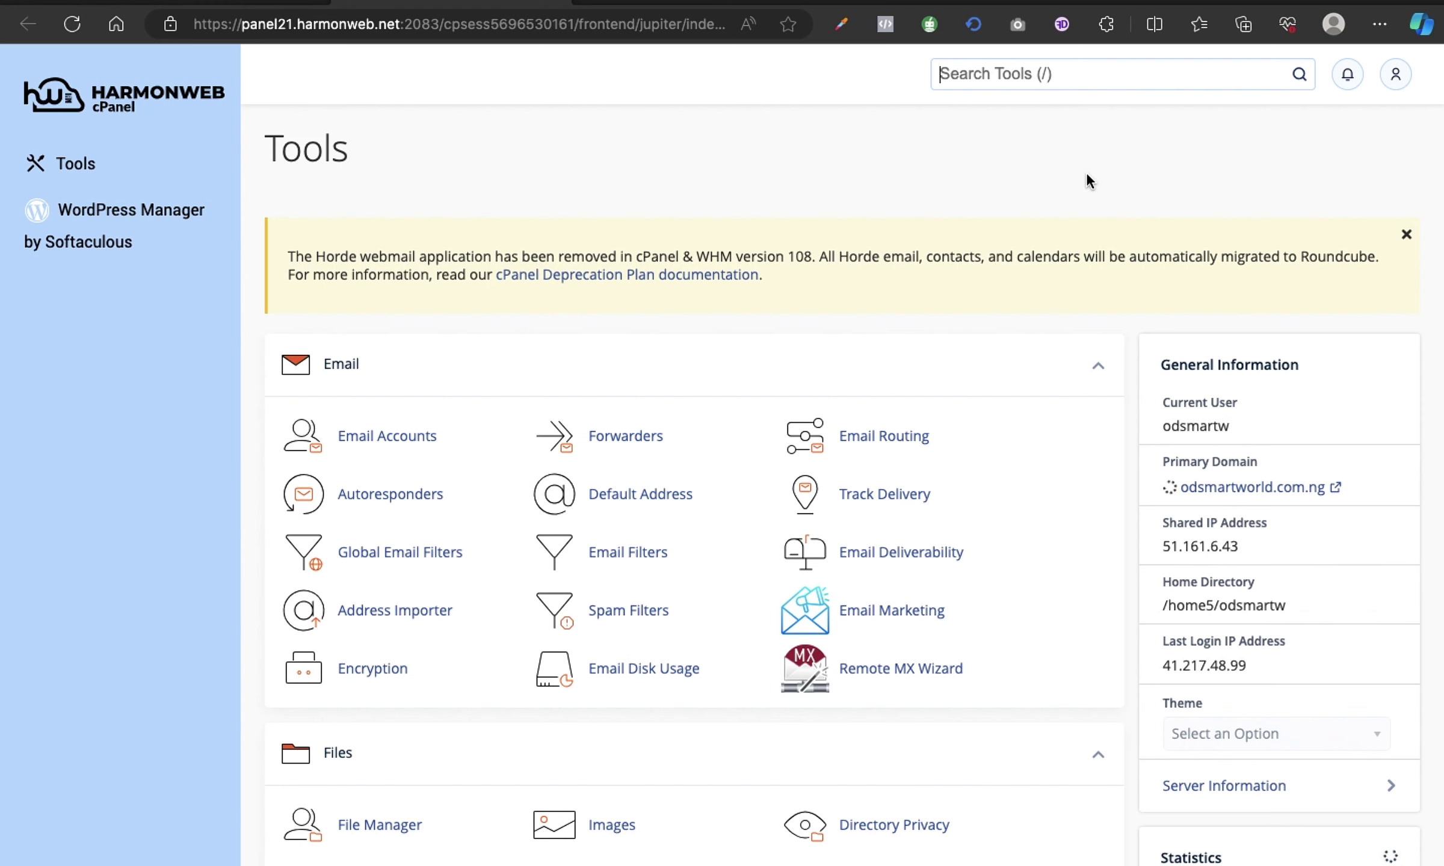
{"action": "left_click", "coordinate": [1076, 74]}
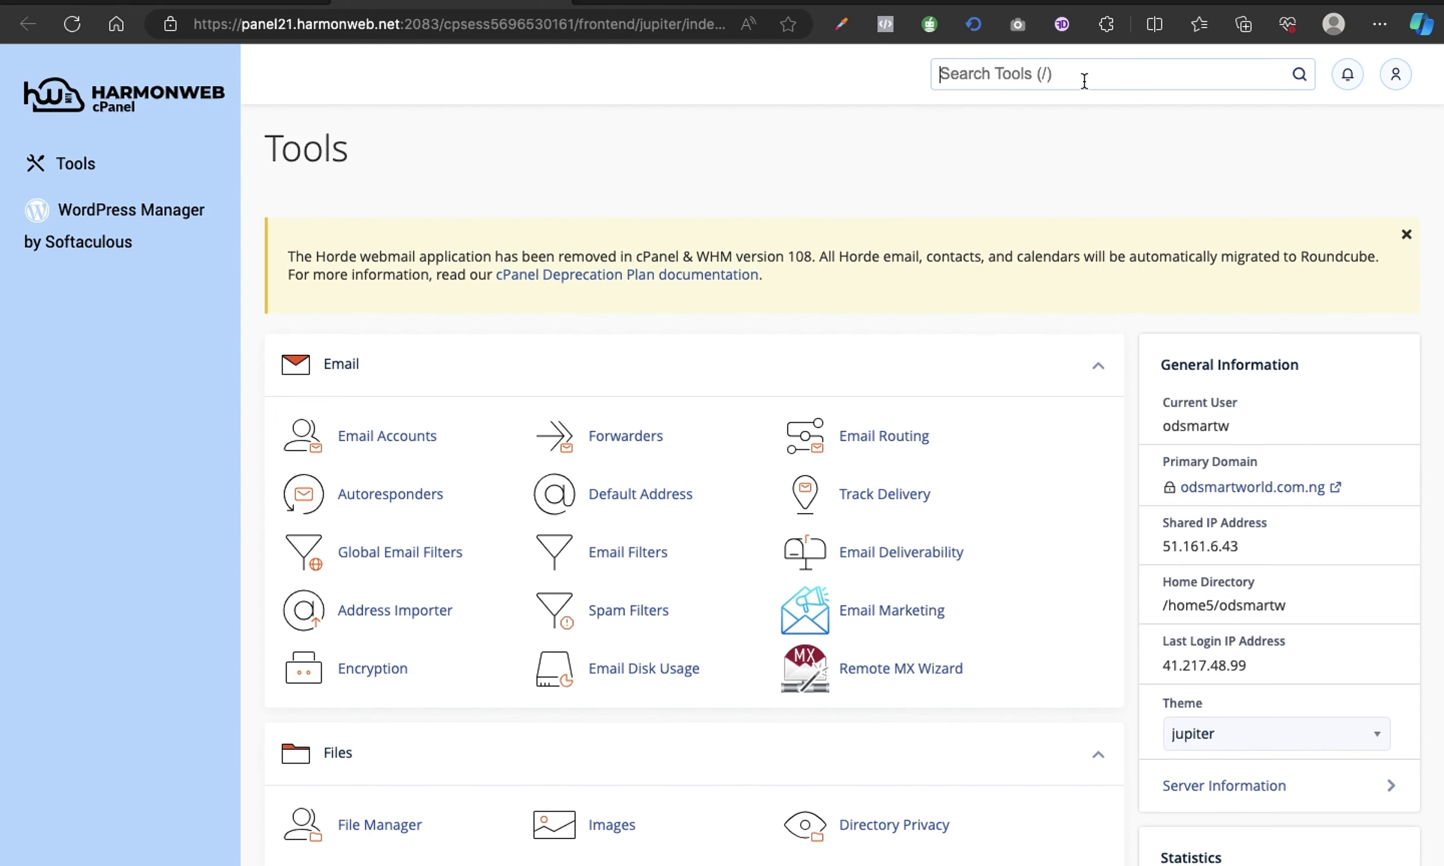
{"action": "type", "text": "ssl"}
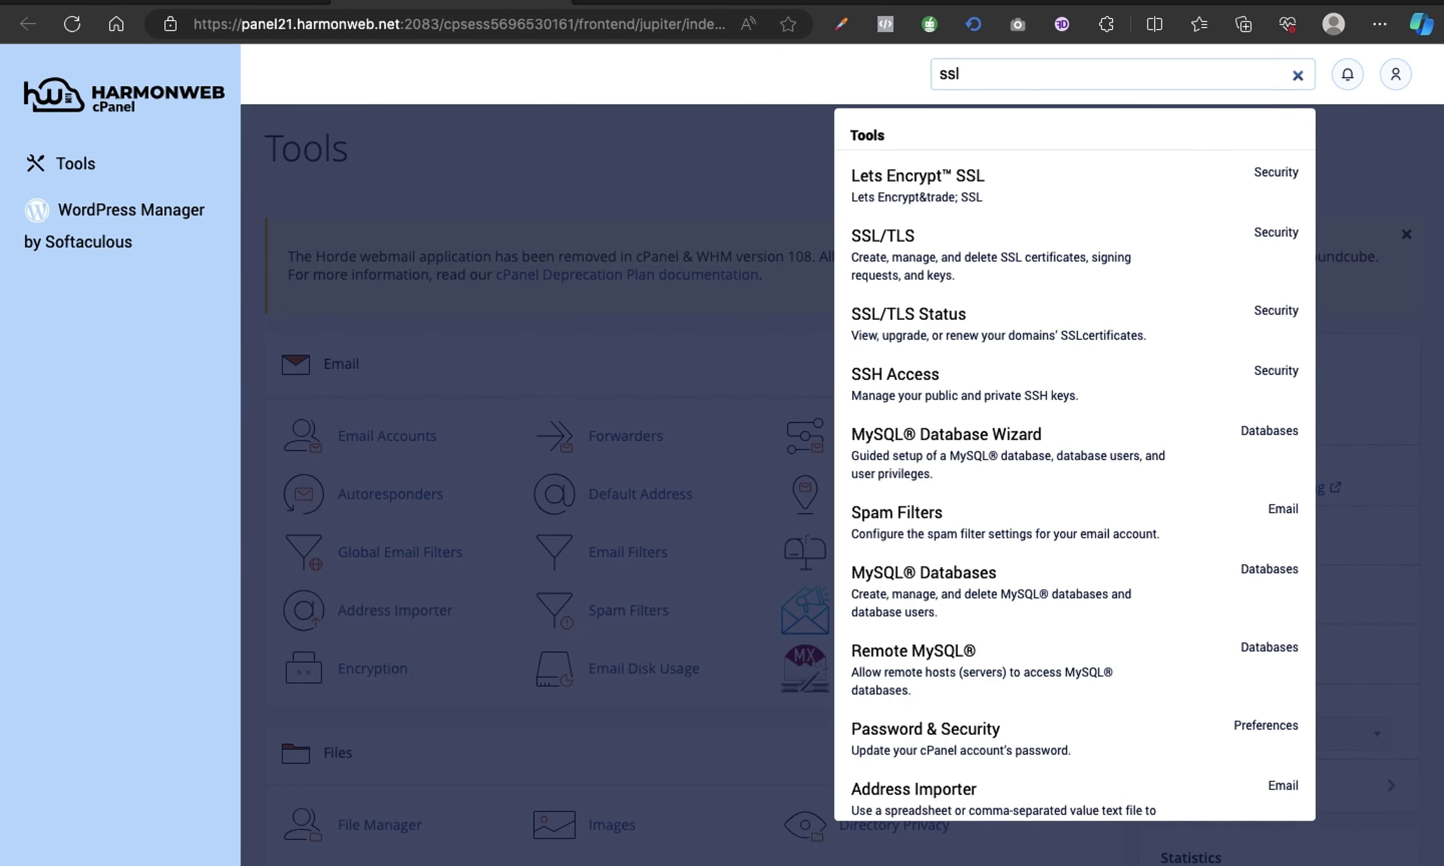
{"action": "left_click", "coordinate": [994, 342]}
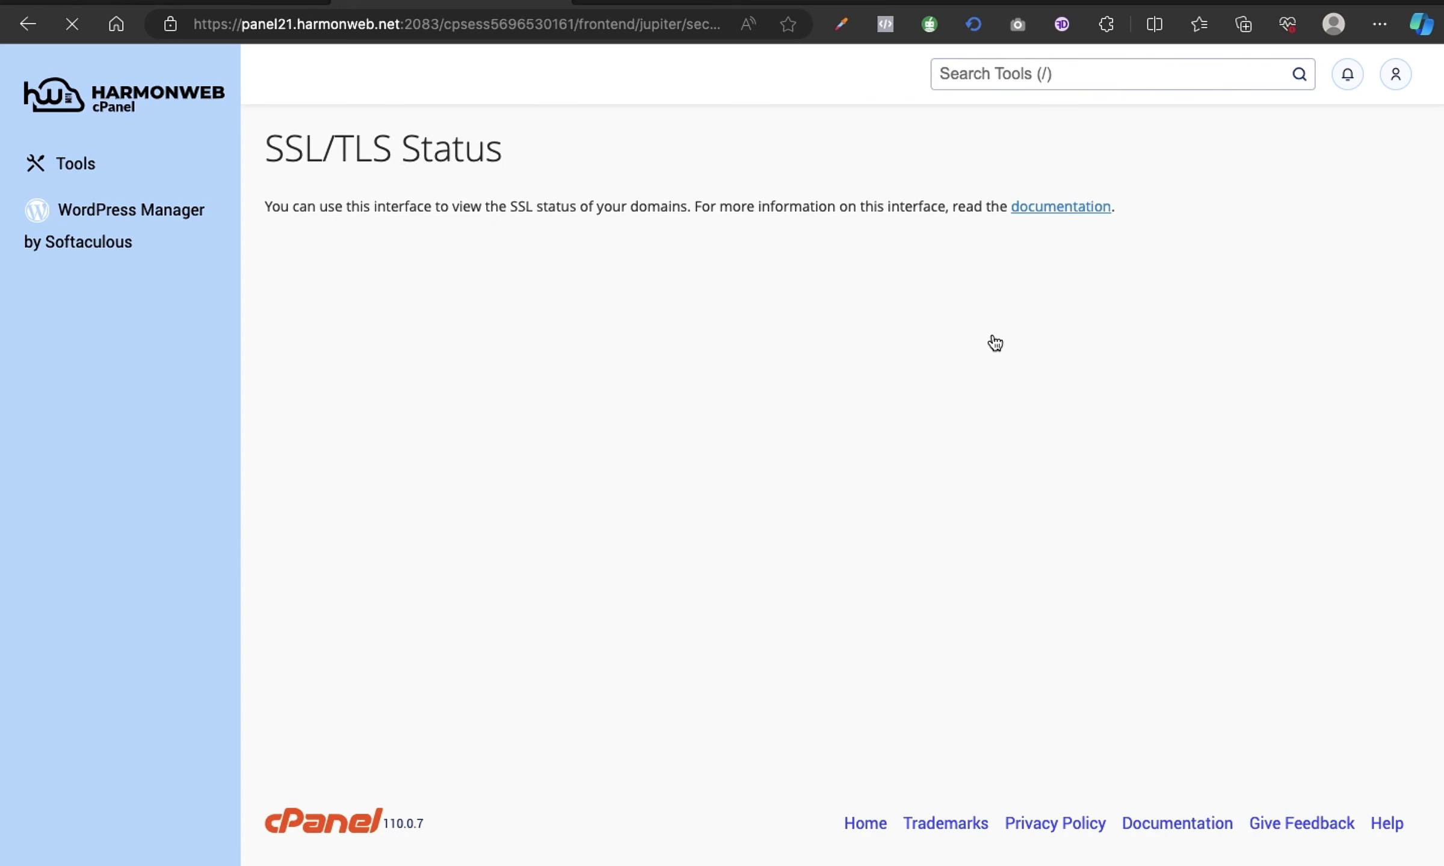
{"action": "scroll", "coordinate": [918, 343], "scroll_direction": "down", "scroll_amount": 1}
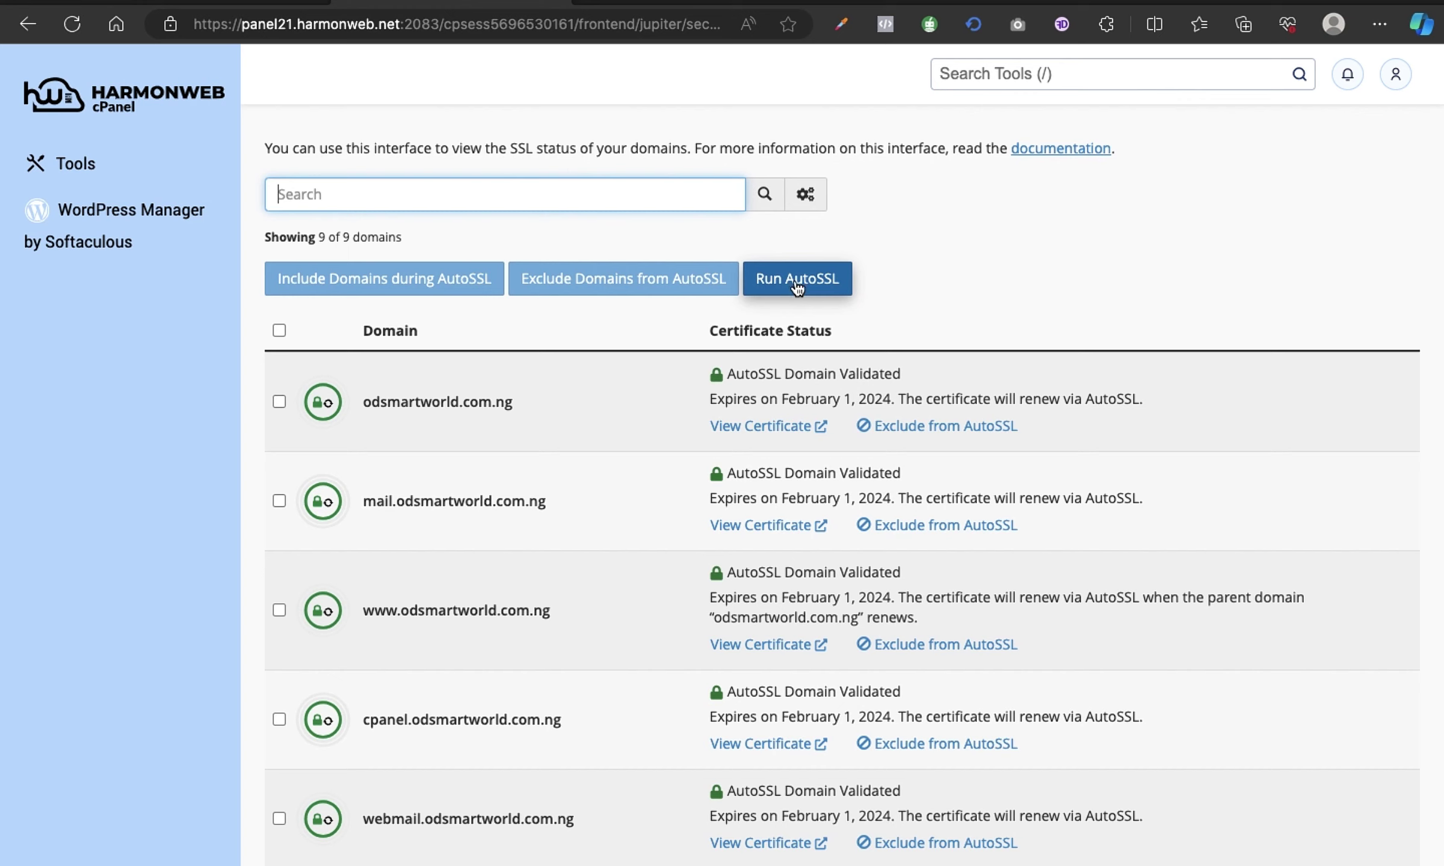
Run AutoSSL on all 9 odsmartworld.com.ng domains, then return to the cPanel Tools home.
{"action": "left_click", "coordinate": [797, 283]}
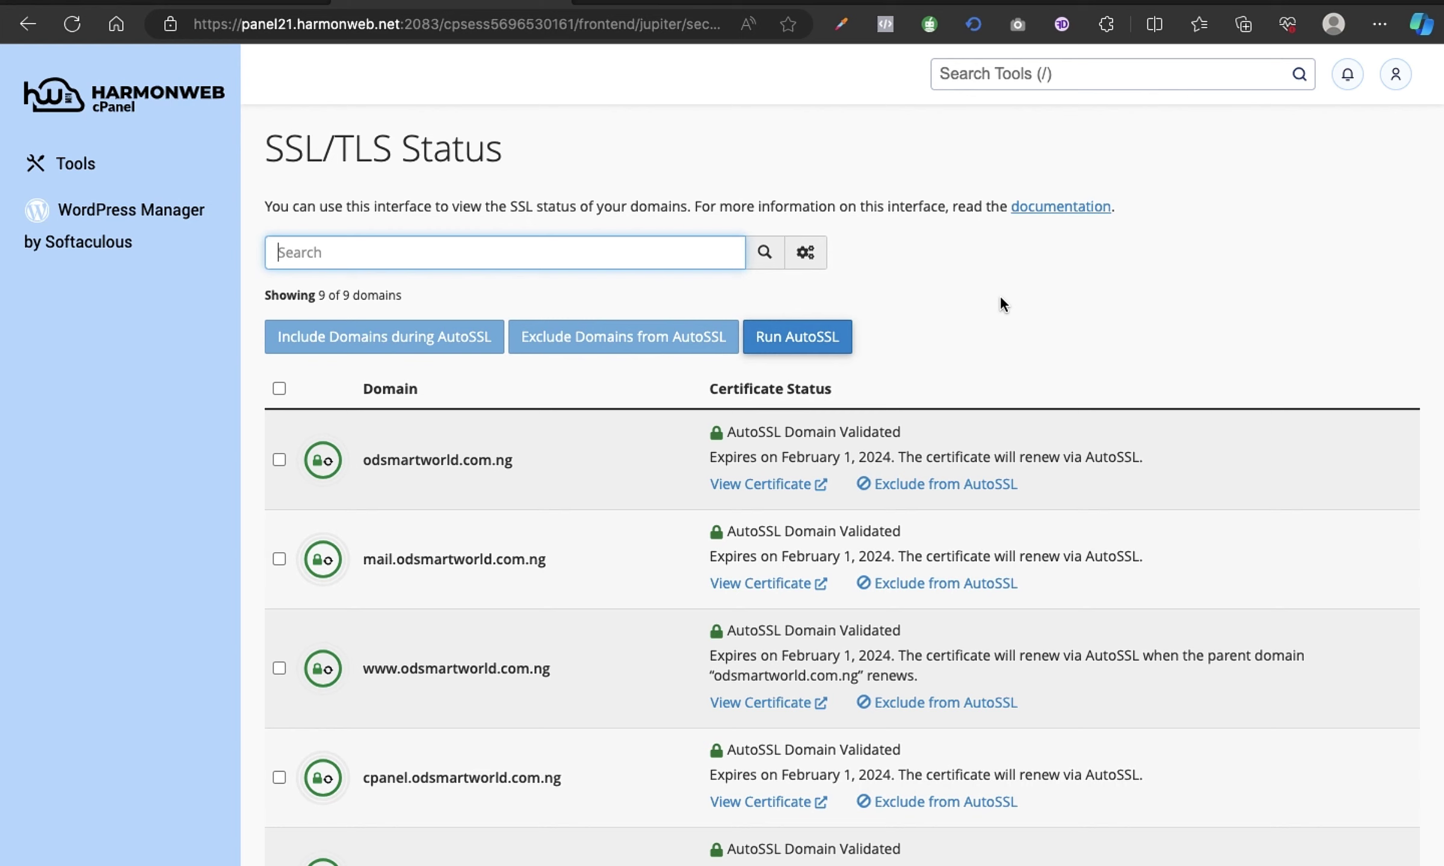
{"action": "left_click", "coordinate": [279, 390]}
{"action": "scroll", "coordinate": [544, 539], "scroll_direction": "down", "scroll_amount": 7}
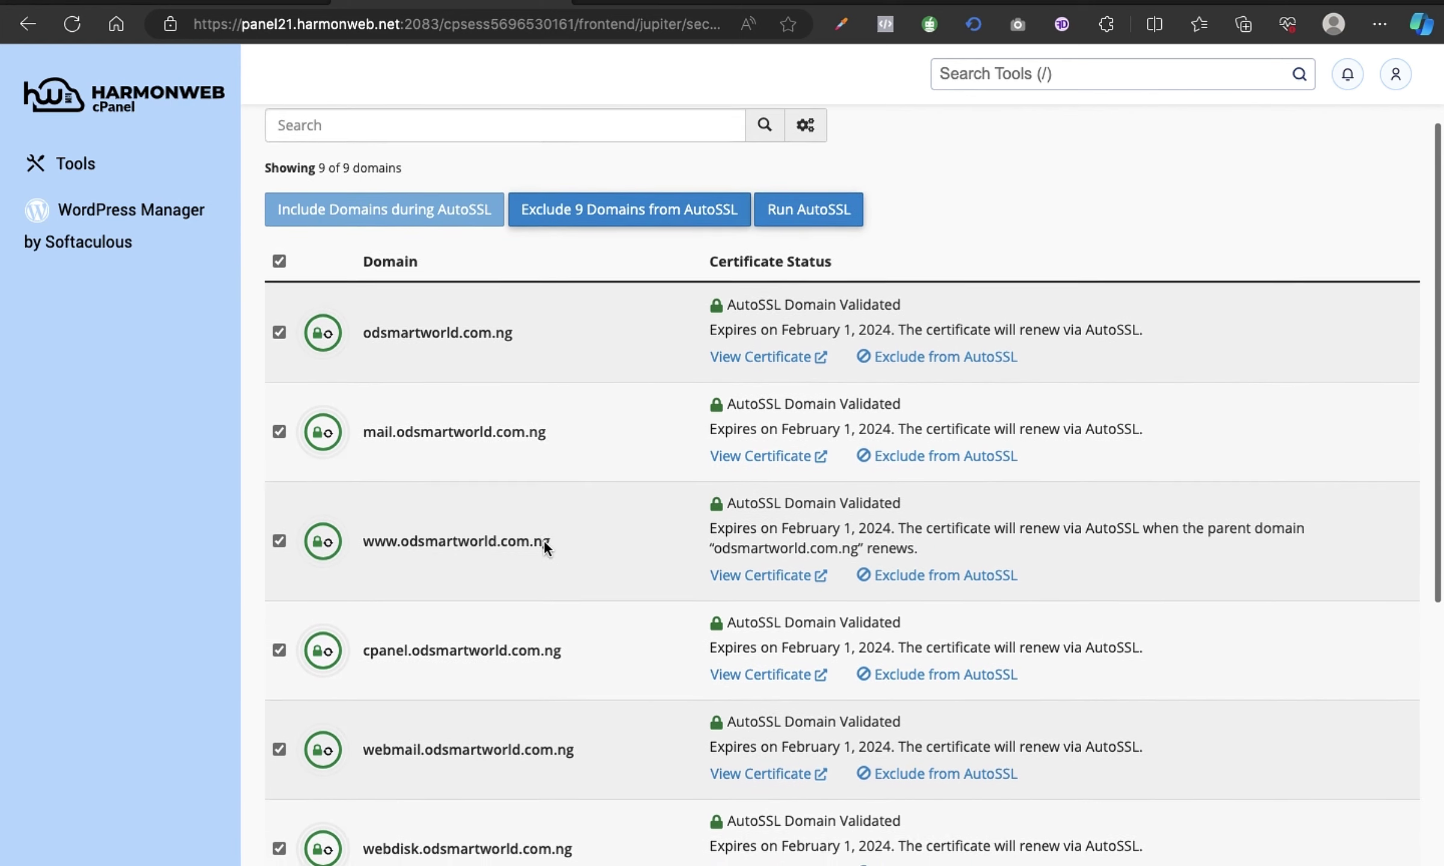
{"action": "scroll", "coordinate": [544, 539], "scroll_direction": "down", "scroll_amount": 2}
{"action": "scroll", "coordinate": [544, 539], "scroll_direction": "up", "scroll_amount": 10}
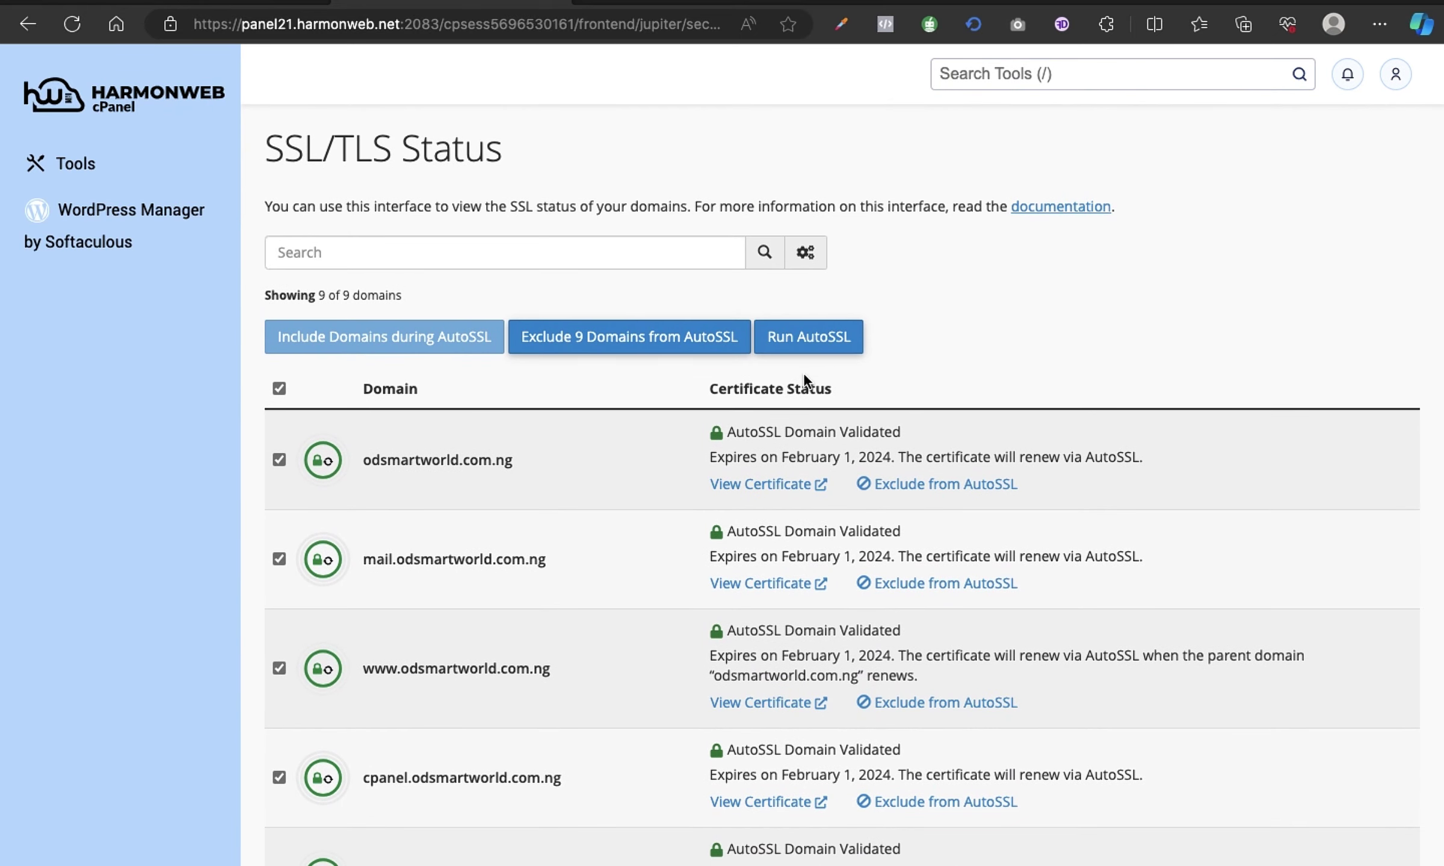
{"action": "left_click", "coordinate": [802, 348]}
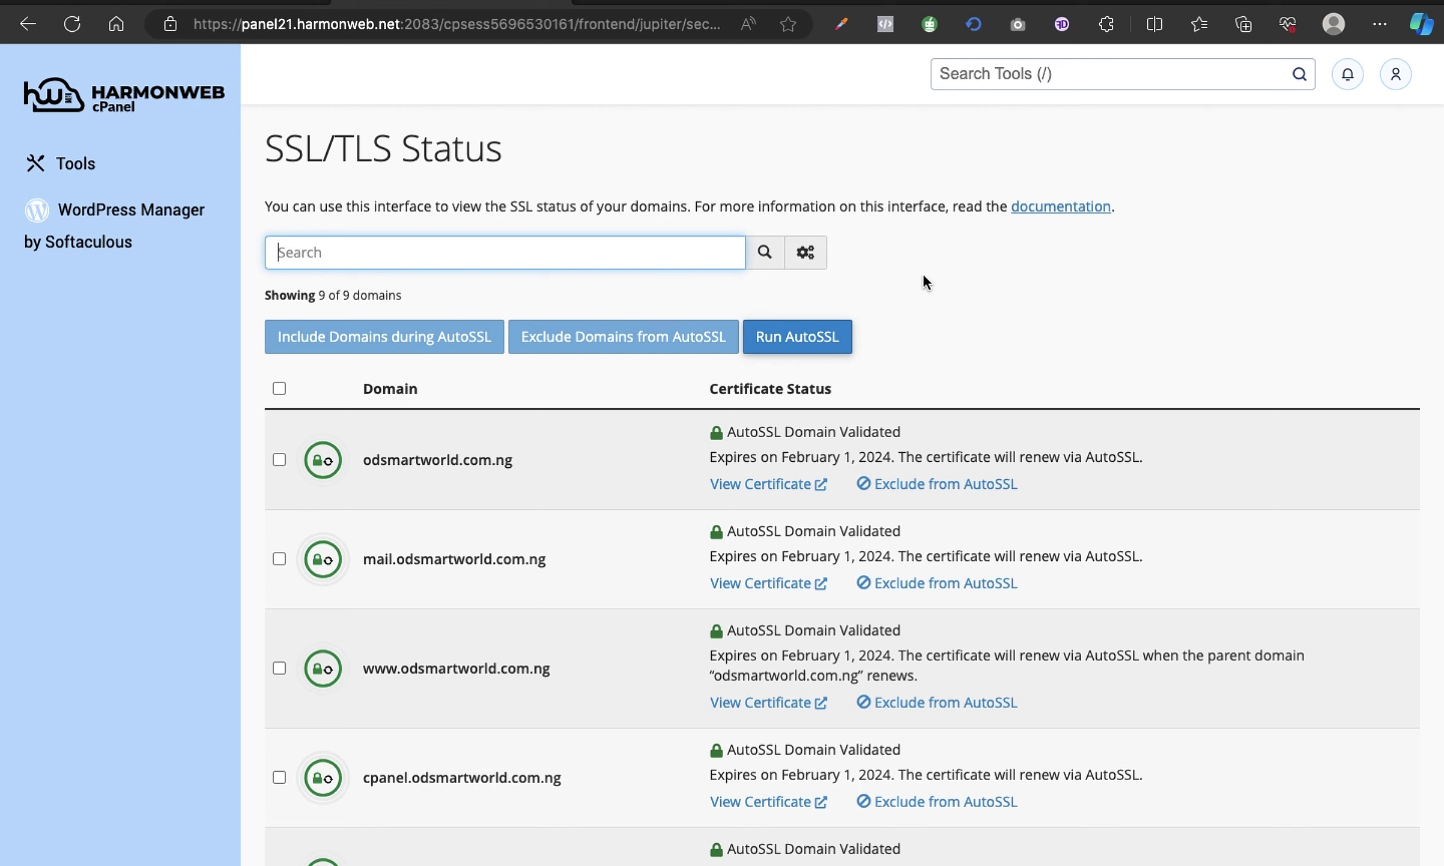
{"action": "left_click", "coordinate": [80, 170]}
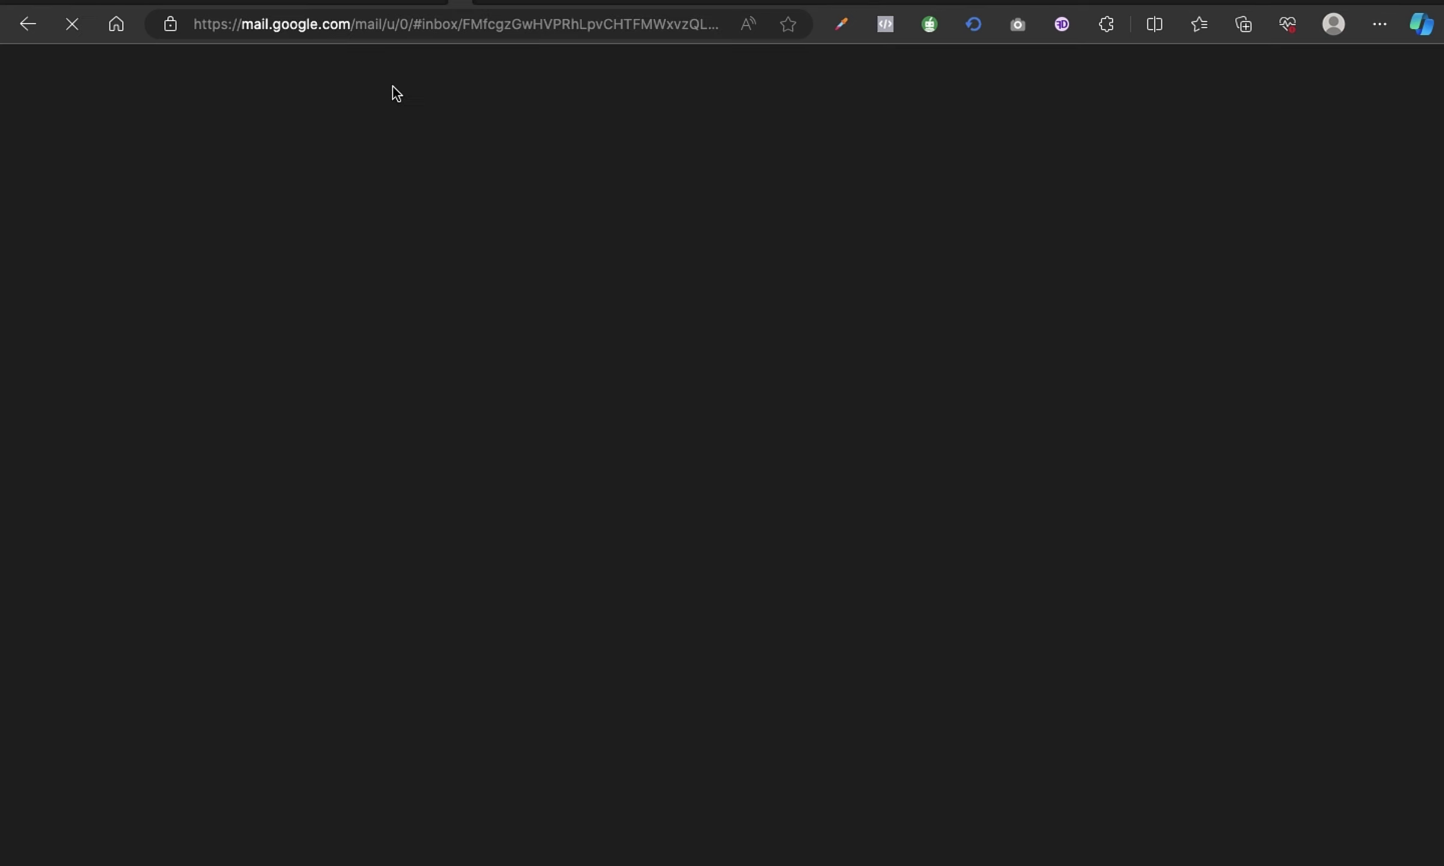
{"action": "left_click", "coordinate": [392, 2]}
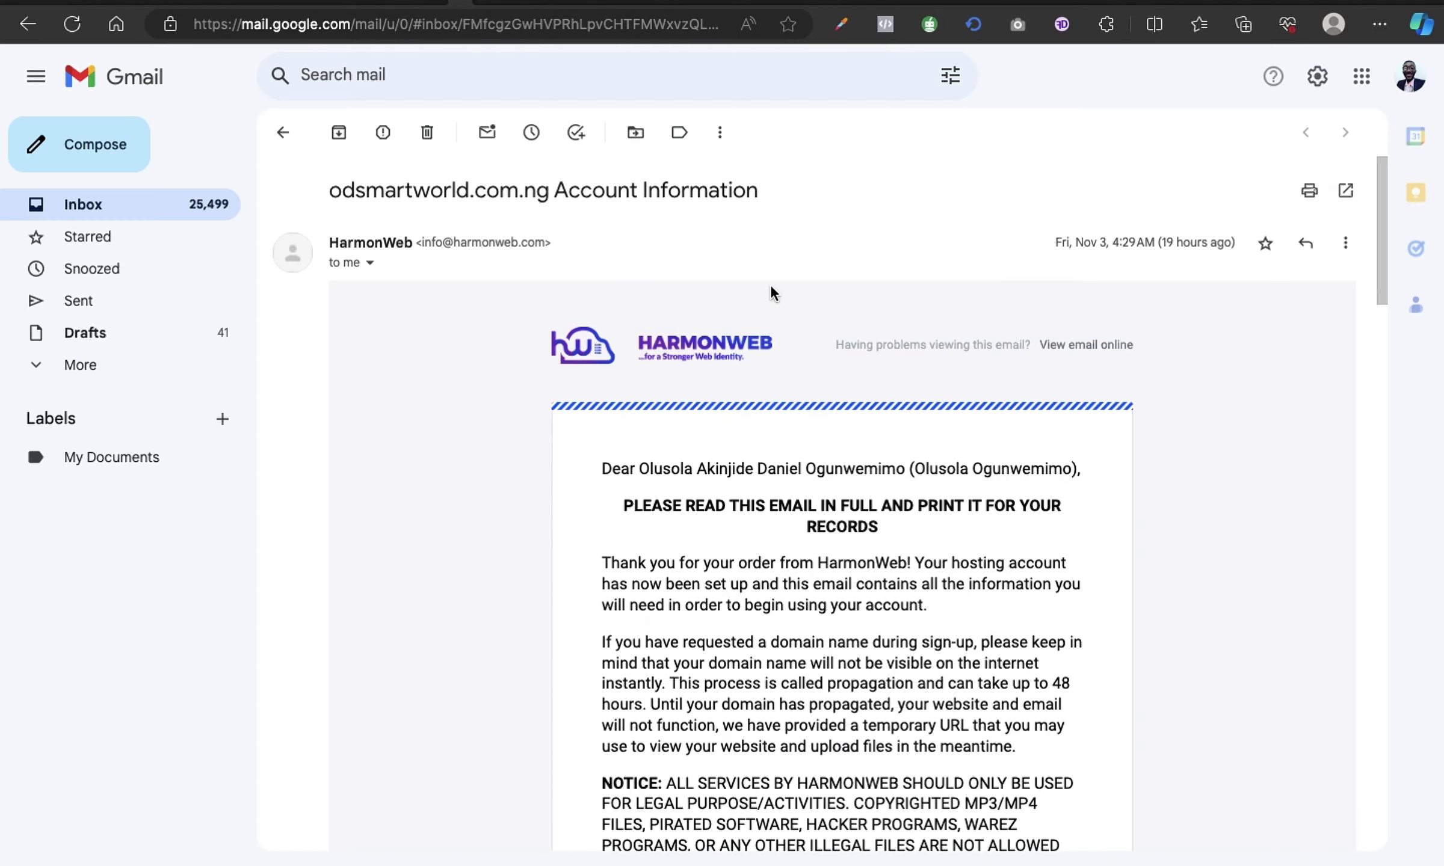
Scroll the HarmonWeb Account Information email to its Webpage URL and open that link.
{"action": "scroll", "coordinate": [770, 293], "scroll_direction": "down", "scroll_amount": 5}
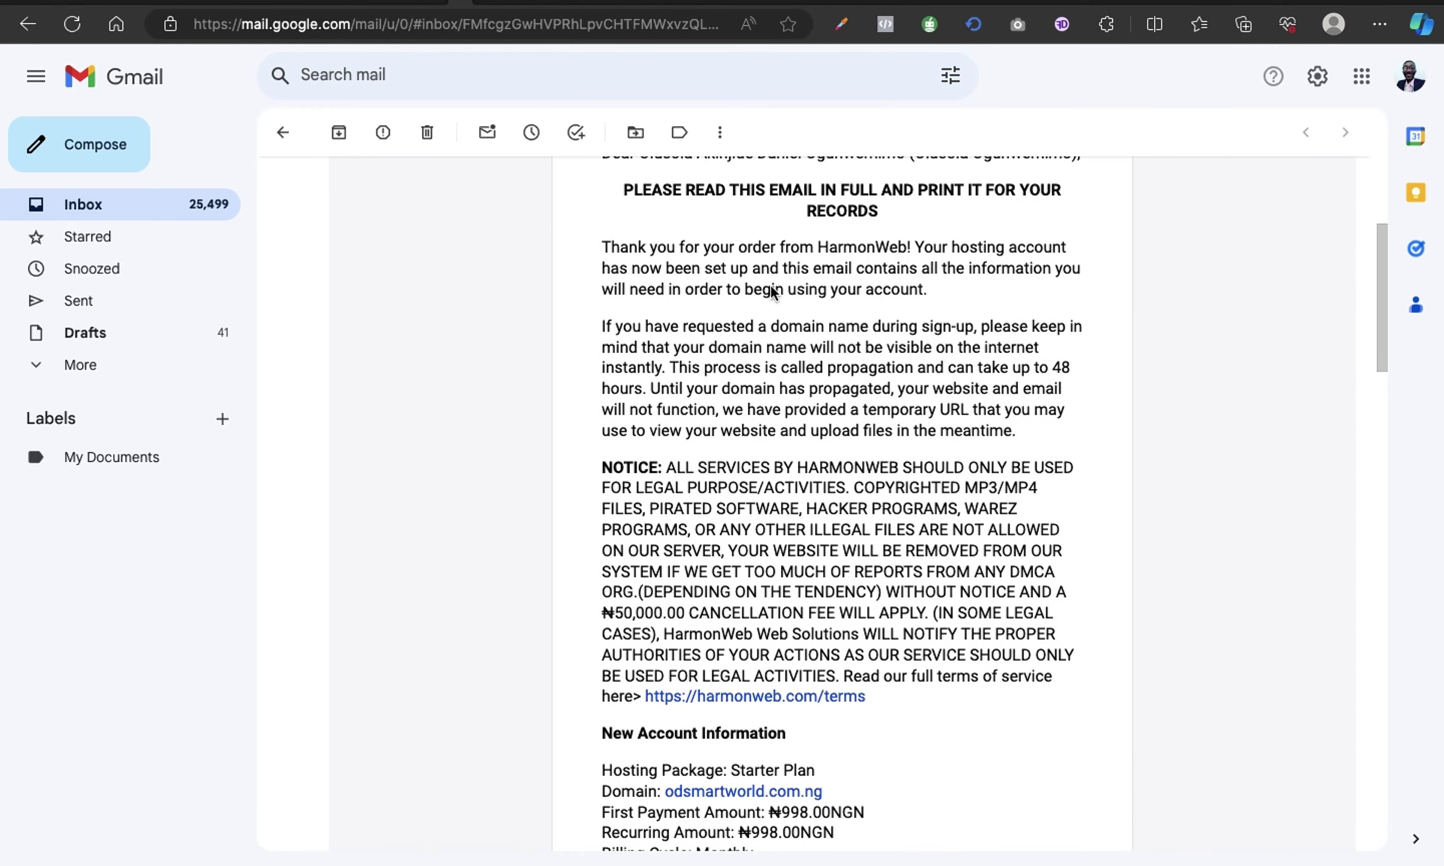
{"action": "scroll", "coordinate": [771, 292], "scroll_direction": "down", "scroll_amount": 10}
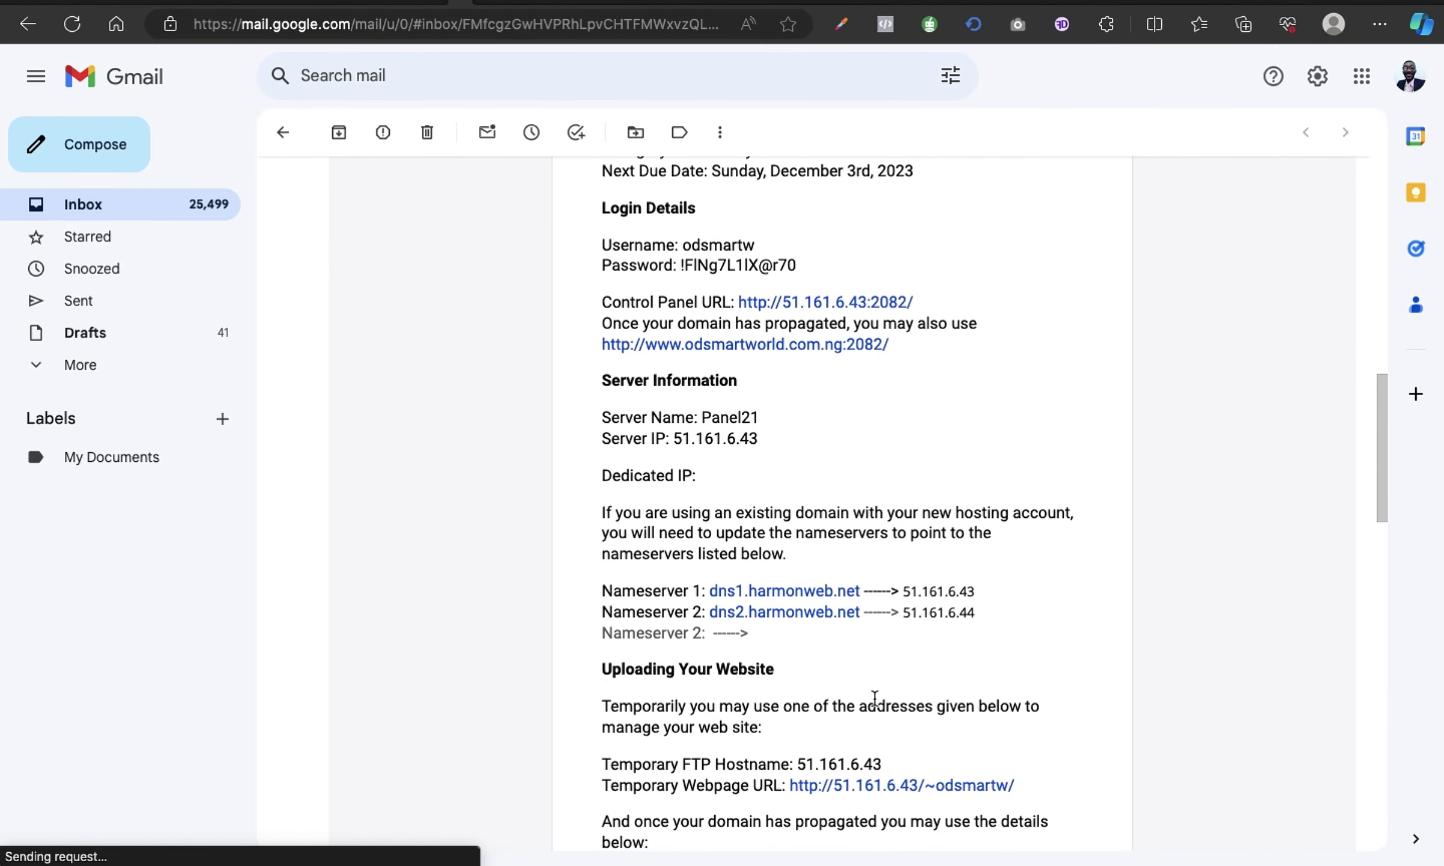
{"action": "scroll", "coordinate": [874, 698], "scroll_direction": "down", "scroll_amount": 1}
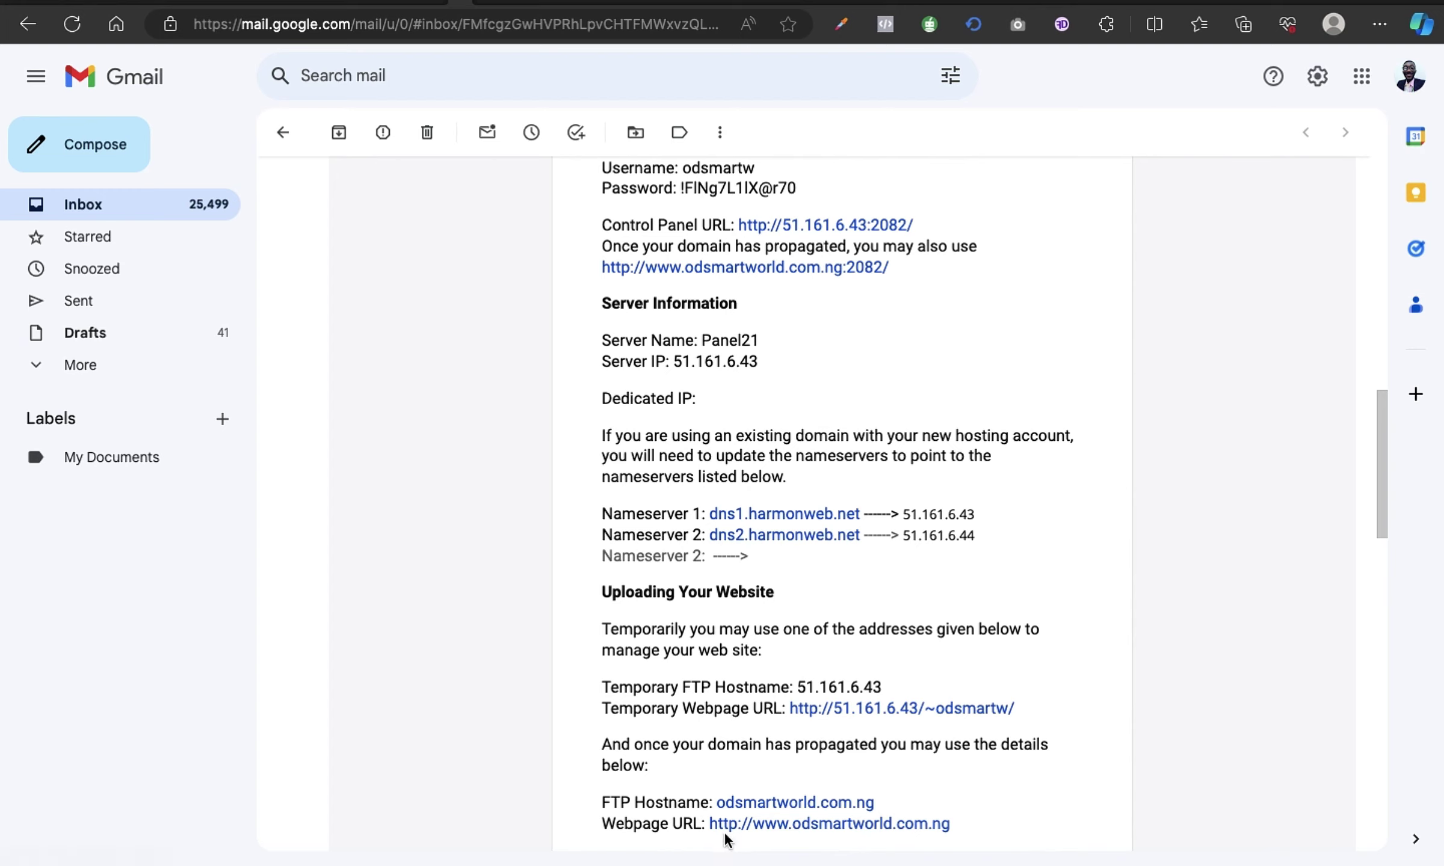
{"action": "left_click", "coordinate": [808, 826]}
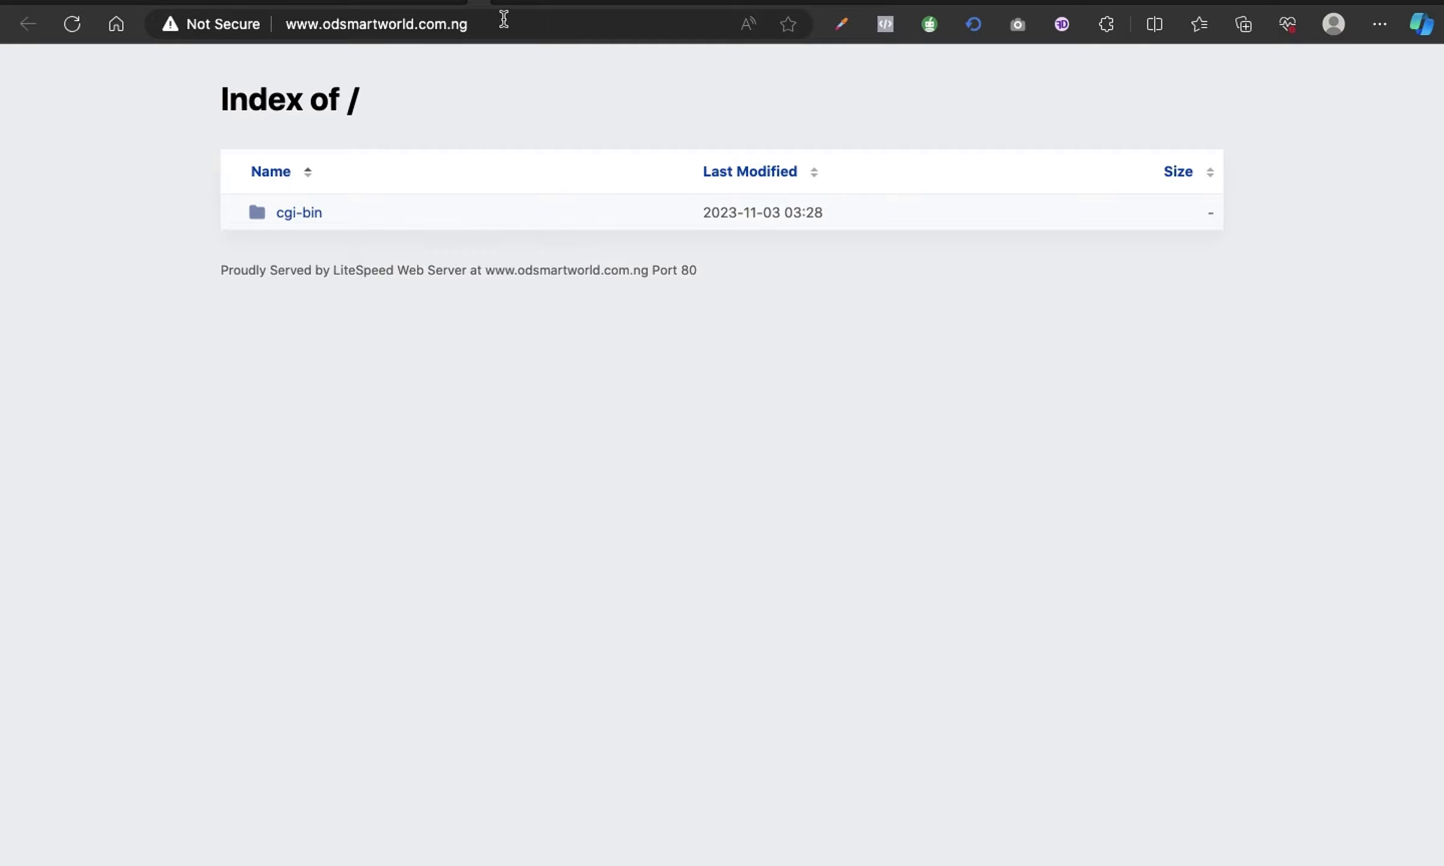
{"action": "left_click", "coordinate": [543, 30]}
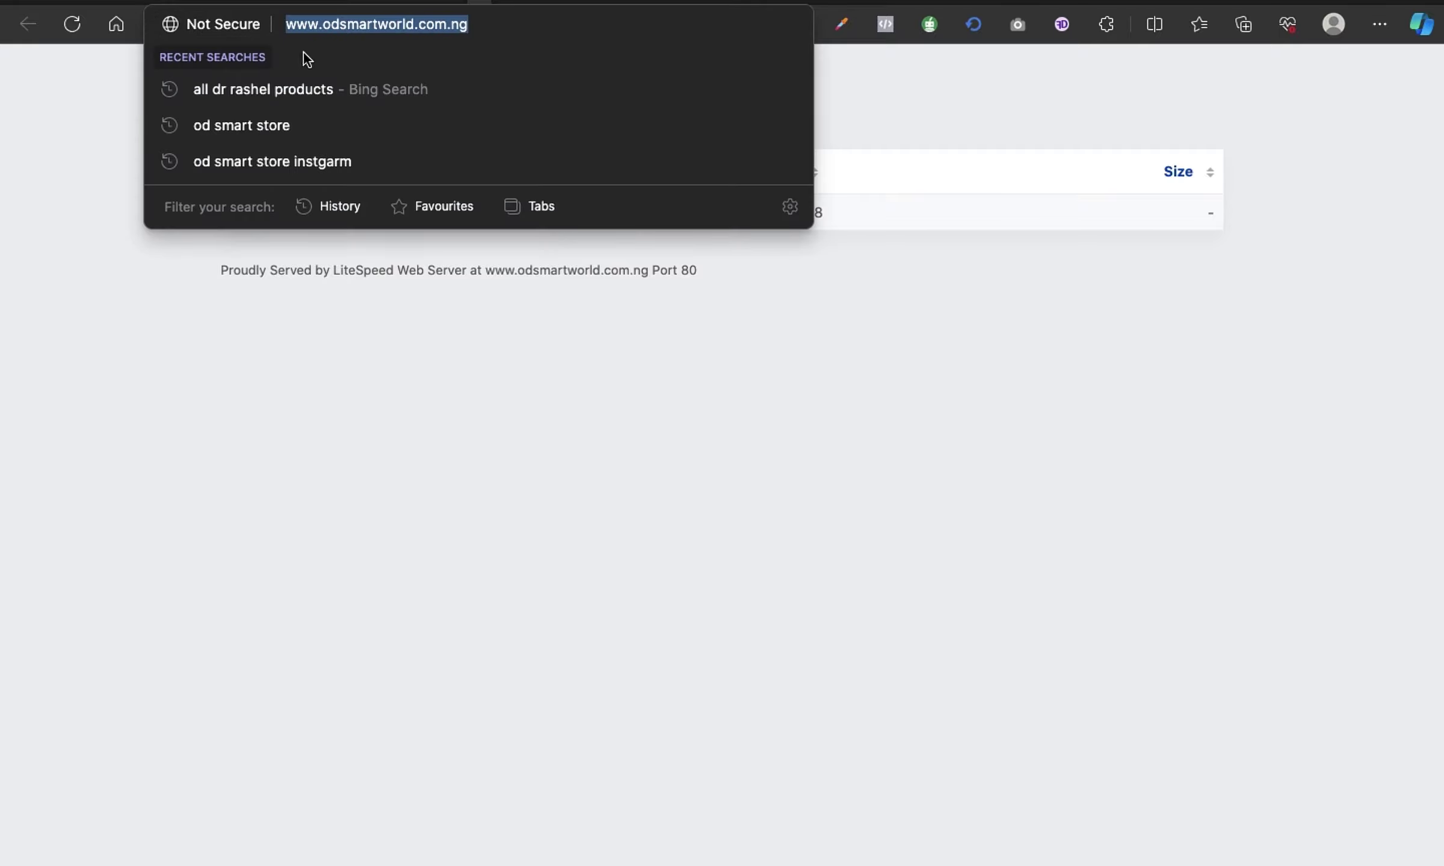